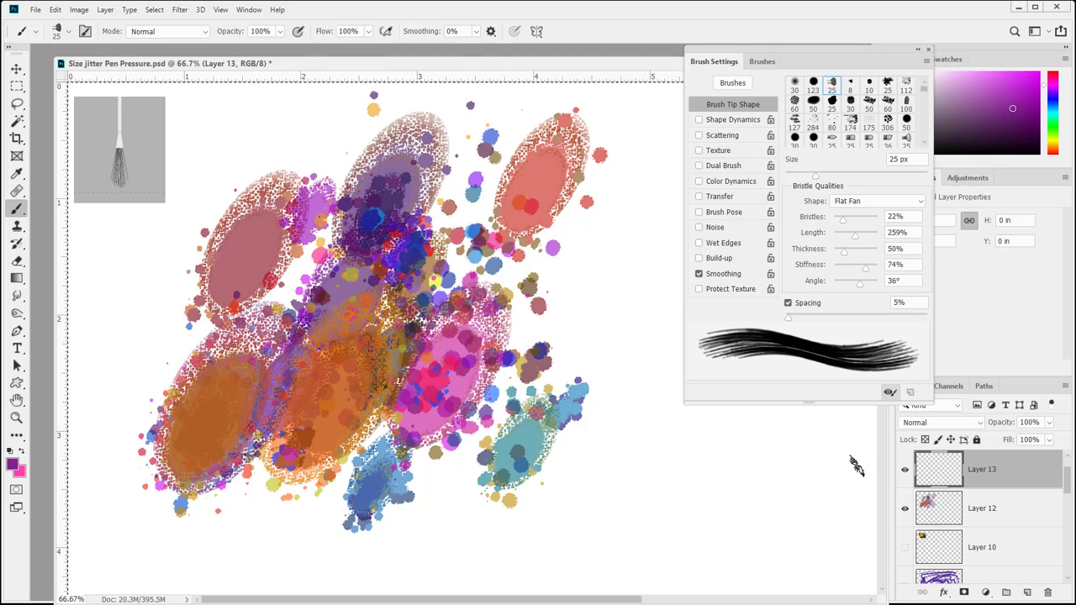
Paint several winding purple strokes across the canvas on Layer 13 with the 25 px flat fan bristle brush
mouse_move(620, 309)
left_mouse_down()
mouse_move(366, 386)
mouse_move(508, 459)
mouse_move(676, 502)
mouse_move(378, 328)
mouse_move(336, 160)
mouse_move(281, 128)
mouse_move(227, 195)
left_mouse_up()
mouse_move(195, 234)
left_mouse_down()
mouse_move(147, 279)
mouse_move(122, 408)
mouse_move(240, 401)
mouse_move(198, 462)
mouse_move(229, 515)
mouse_move(281, 536)
mouse_move(353, 495)
left_mouse_up()
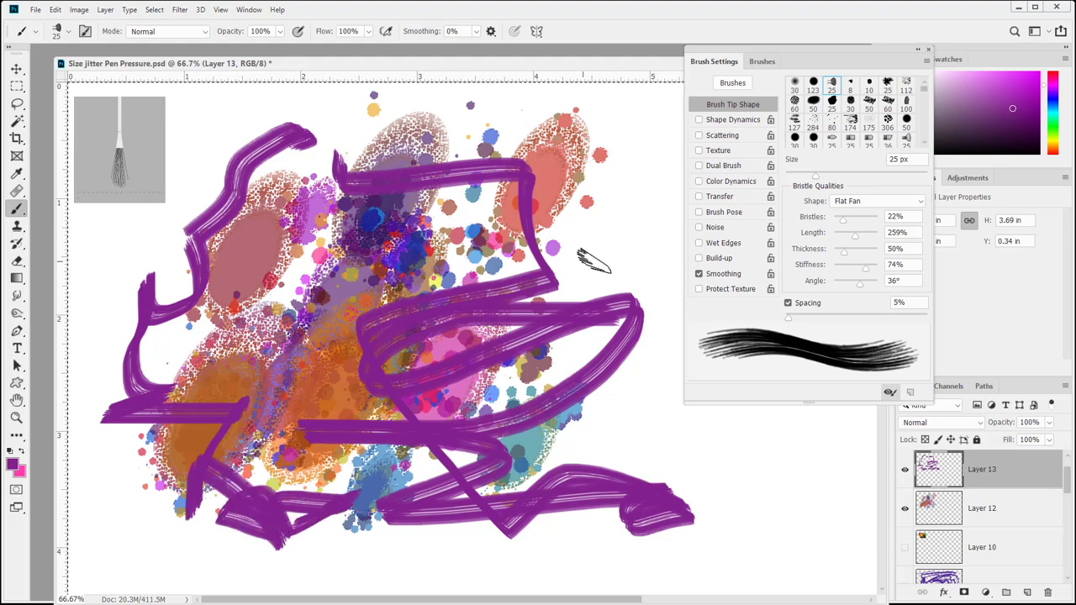
mouse_move(580, 262)
left_mouse_down()
mouse_move(593, 193)
mouse_move(555, 173)
mouse_move(639, 196)
left_mouse_up()
mouse_move(627, 222)
left_mouse_down()
mouse_move(643, 240)
mouse_move(665, 350)
mouse_move(748, 512)
mouse_move(619, 565)
mouse_move(332, 505)
mouse_move(277, 252)
mouse_move(412, 244)
left_mouse_up()
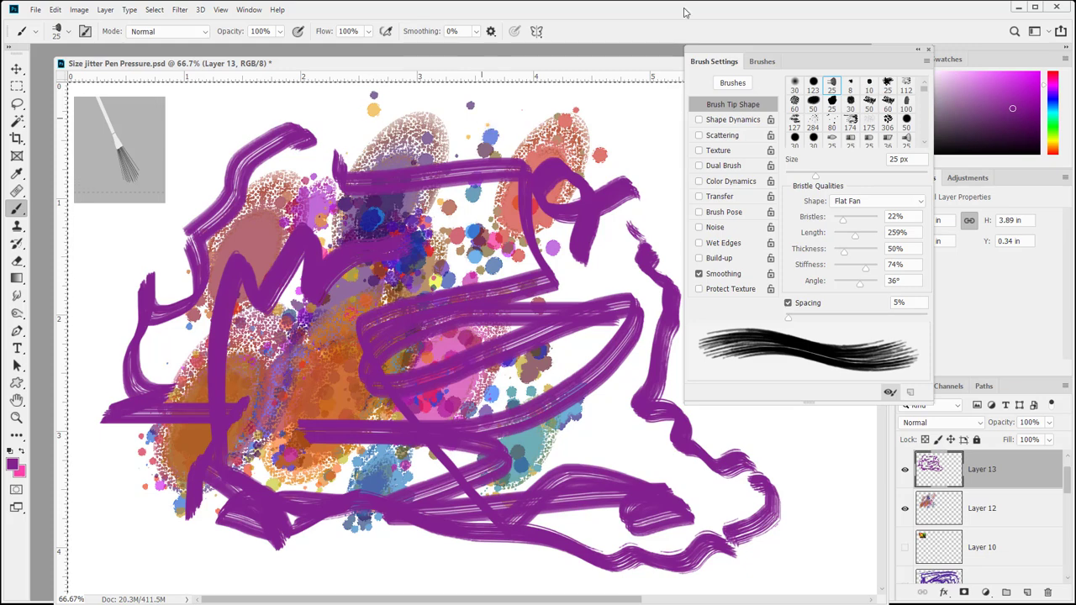
Smudge the colors near the middle of the artwork with the Smudge tool and its 175 px soft round brush
left_click(17, 297)
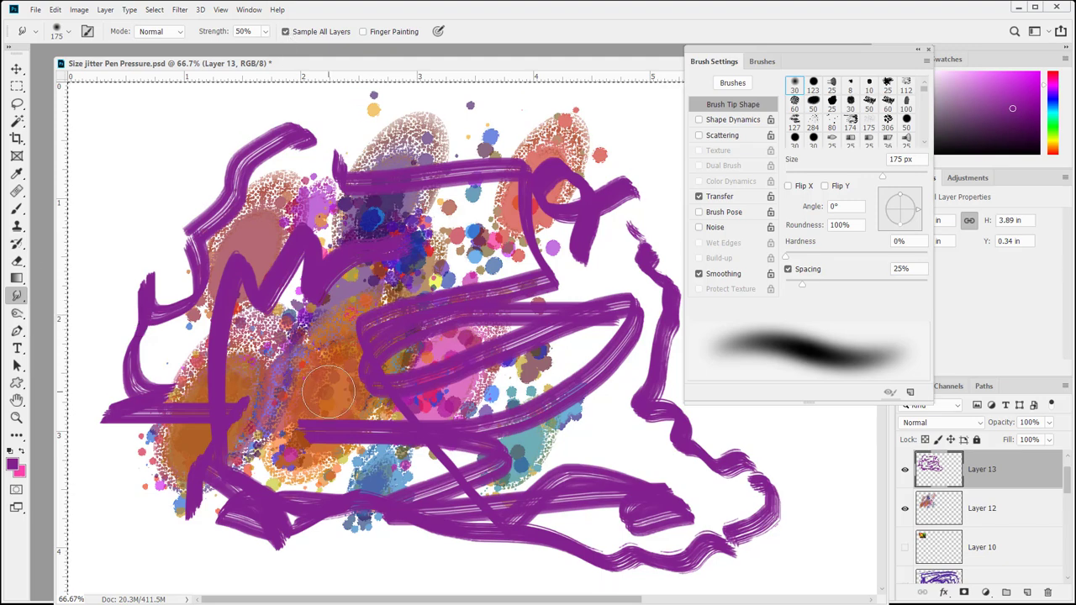
left_click_drag(327, 389, 290, 517)
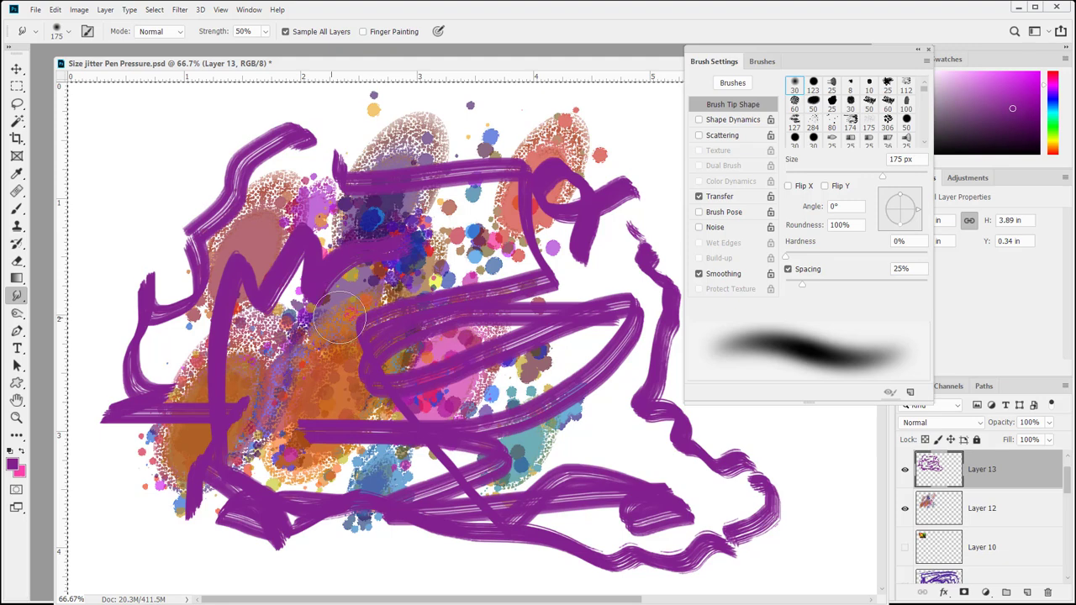
mouse_move(340, 277)
left_mouse_down()
mouse_move(348, 283)
mouse_move(337, 283)
mouse_move(360, 269)
mouse_move(353, 278)
left_mouse_up()
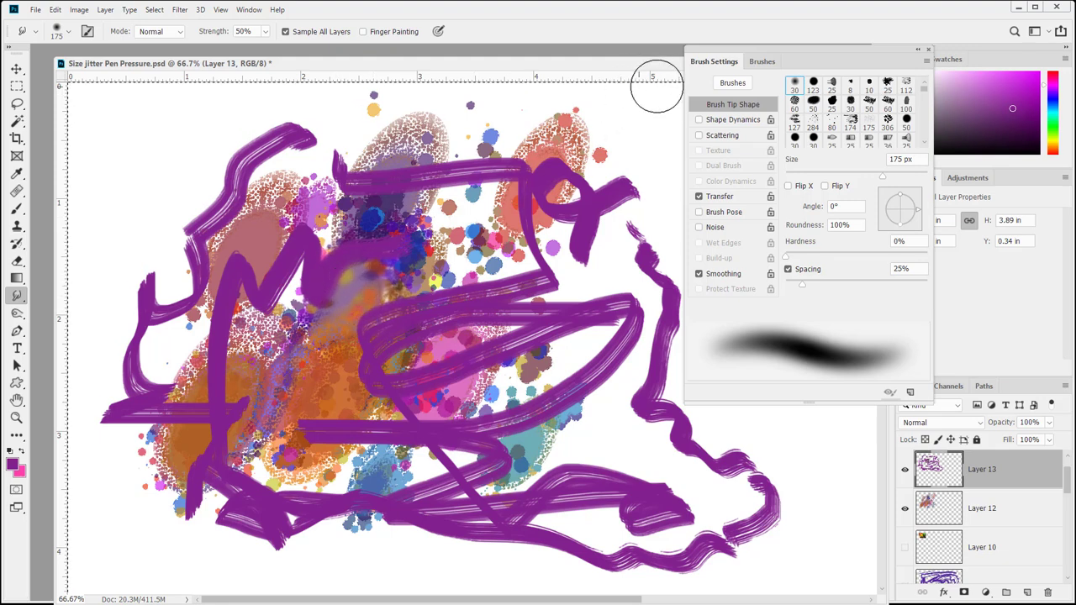
Switch the Smudge tool to the Quick Fan Brush preset at 175 px and smear the colors across the center of the artwork
left_click(756, 64)
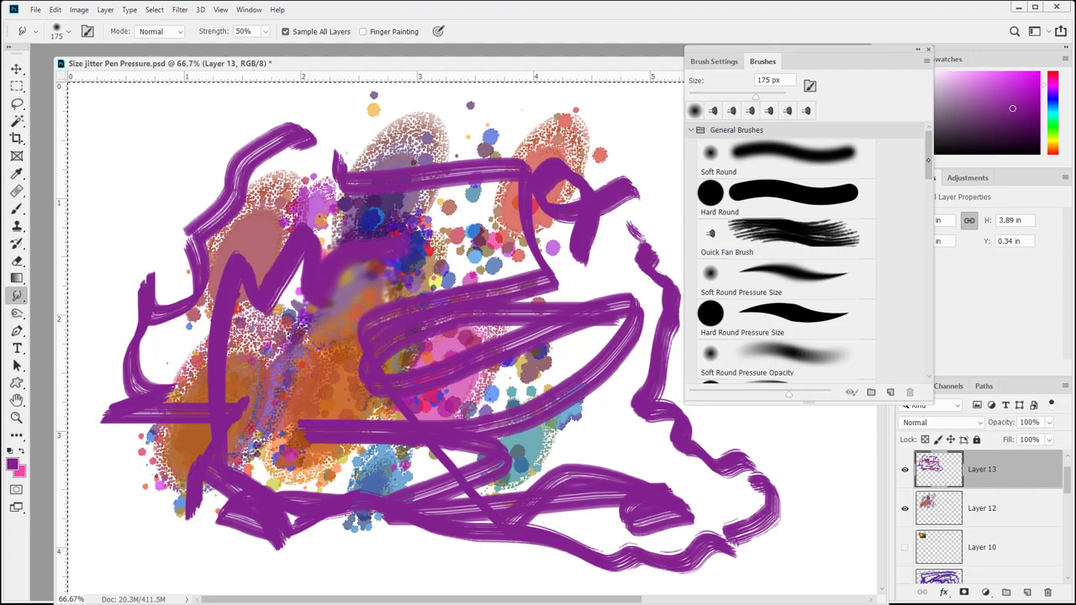
left_click(815, 235)
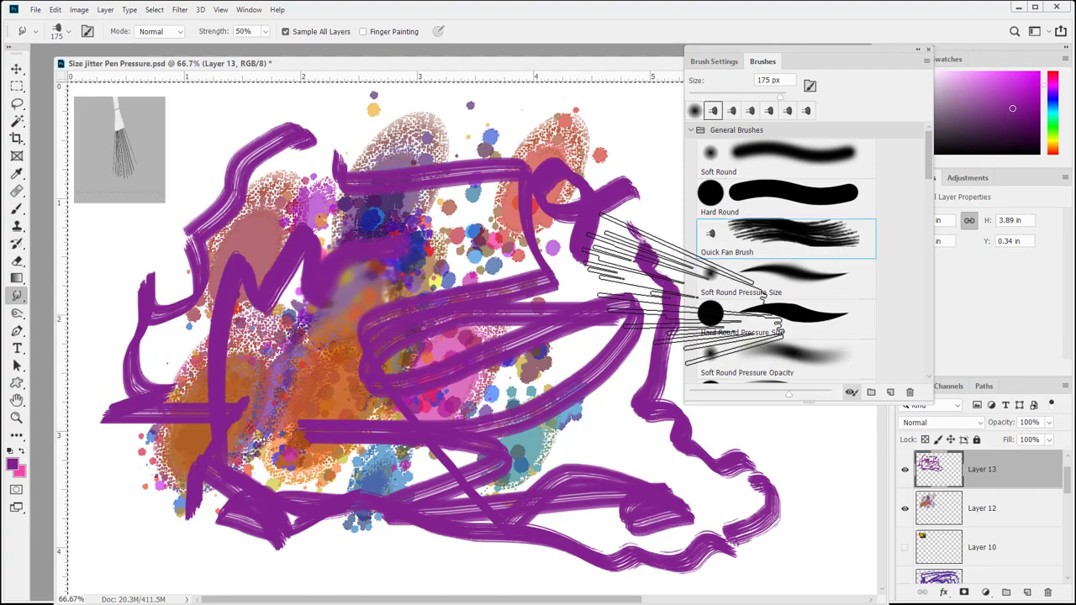
mouse_move(639, 252)
left_mouse_down()
mouse_move(522, 243)
mouse_move(353, 433)
mouse_move(411, 421)
mouse_move(429, 235)
mouse_move(403, 336)
mouse_move(345, 340)
mouse_move(353, 446)
mouse_move(328, 466)
mouse_move(290, 336)
mouse_move(349, 341)
mouse_move(487, 227)
mouse_move(395, 227)
mouse_move(311, 244)
left_mouse_up()
left_click_drag(341, 340, 336, 344)
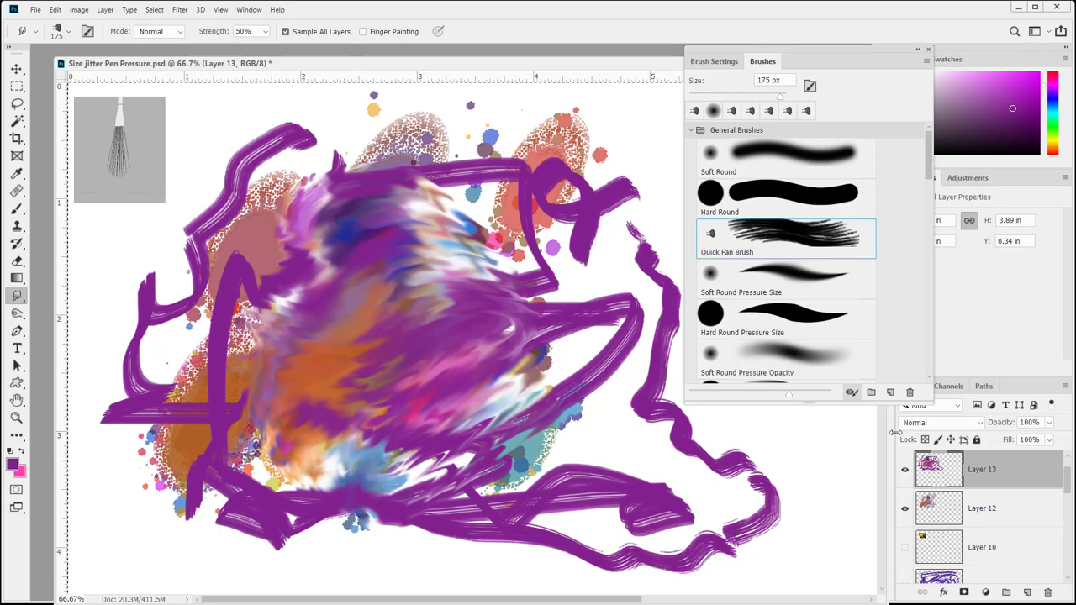
Hide Layer 12 and reduce the Smudge brush size to 67 px
left_click(905, 509)
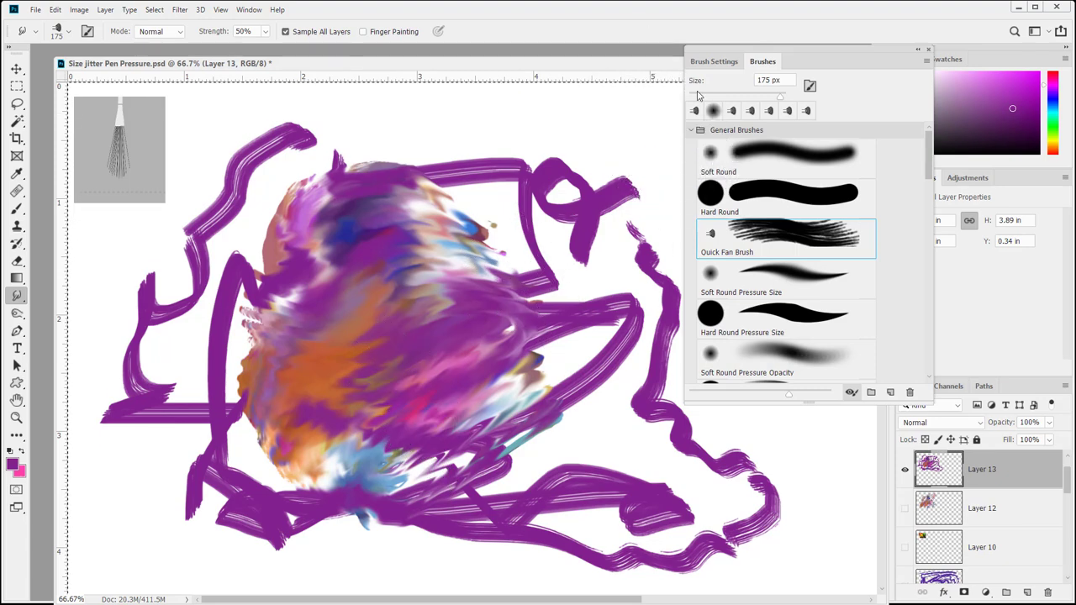
left_click_drag(755, 99, 745, 98)
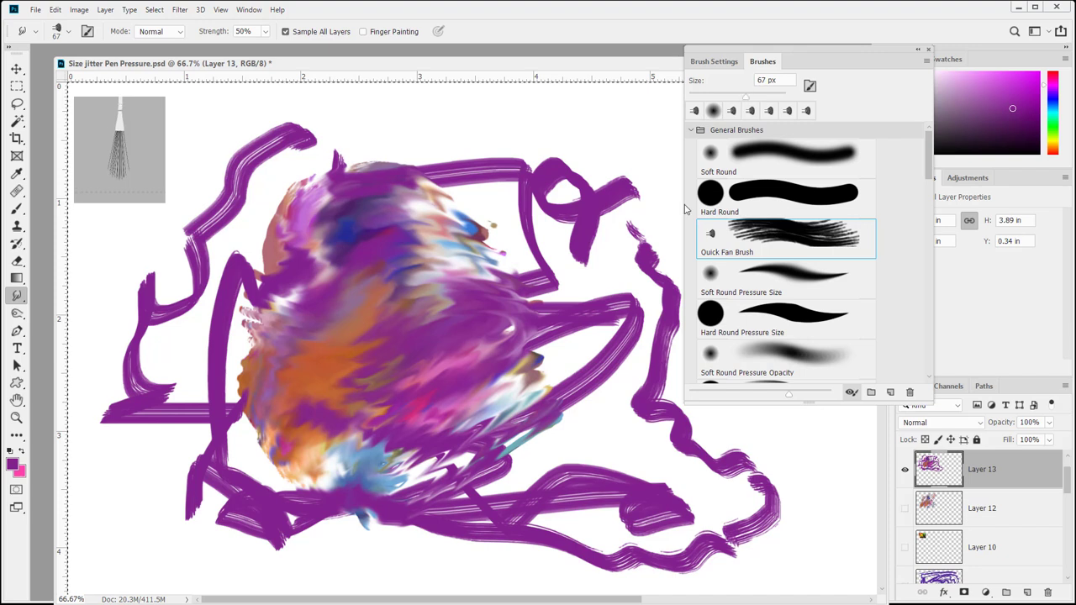
mouse_move(699, 256)
left_mouse_down()
mouse_move(726, 397)
mouse_move(715, 256)
left_mouse_up()
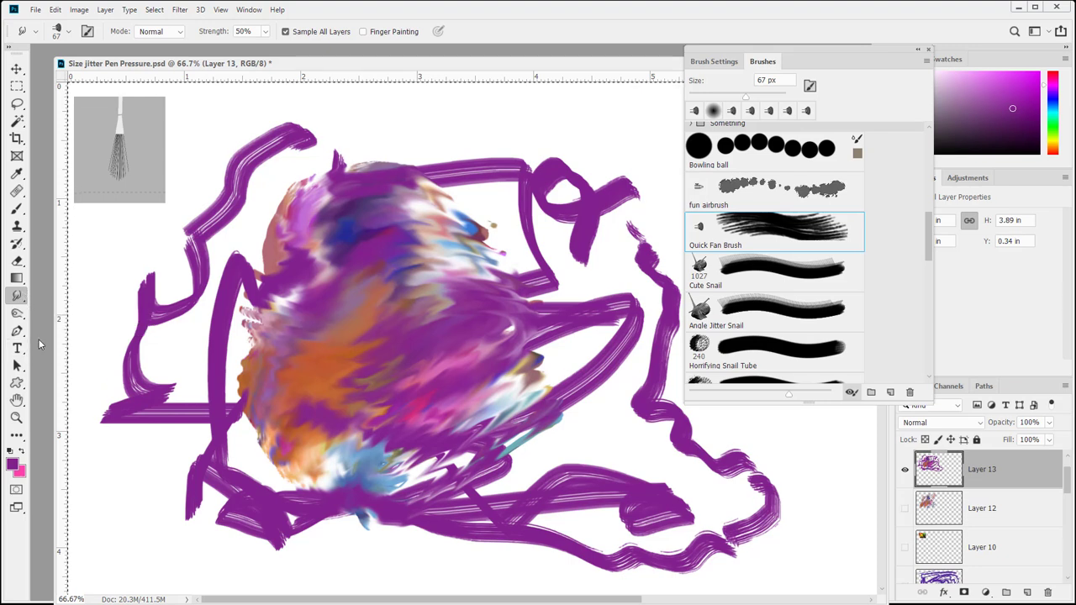
Switch to the Mixer Brush tool and give it the Quick Fan Brush preset
left_click(18, 210)
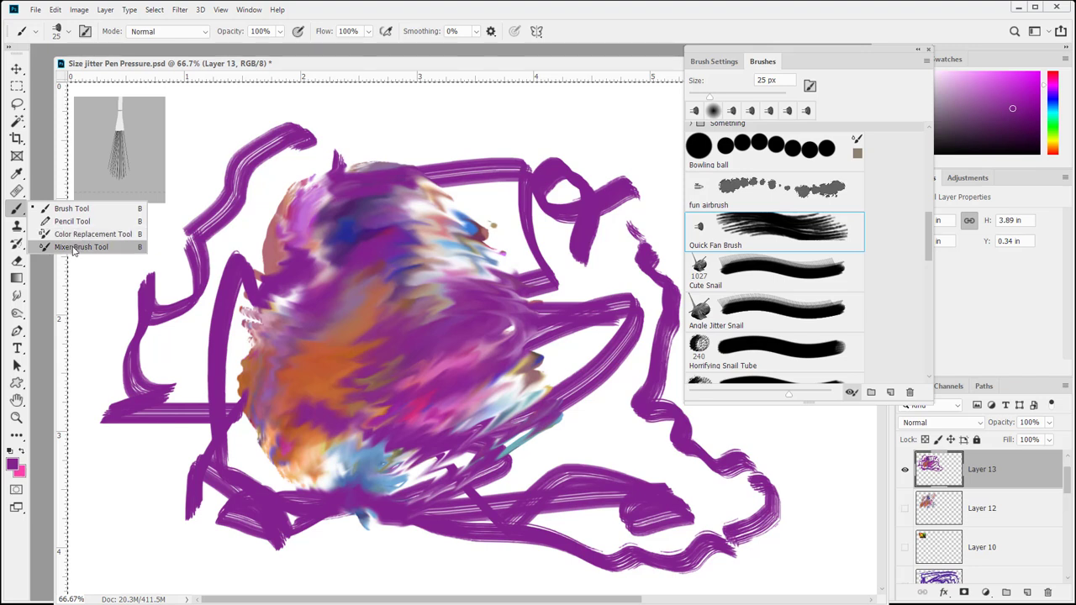
left_click(74, 249)
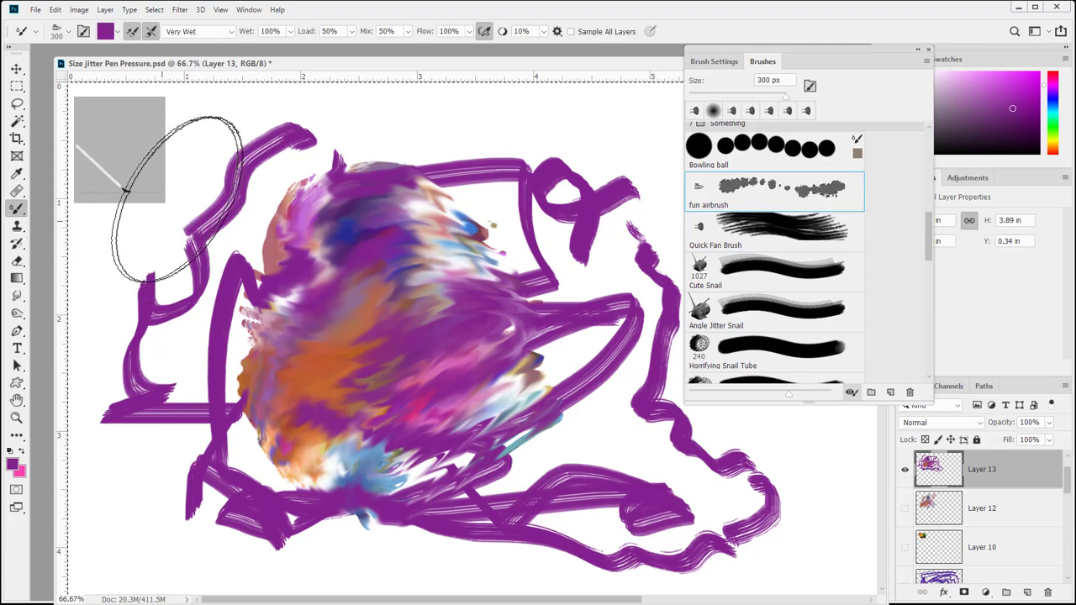
scroll(752, 312, "down", 5)
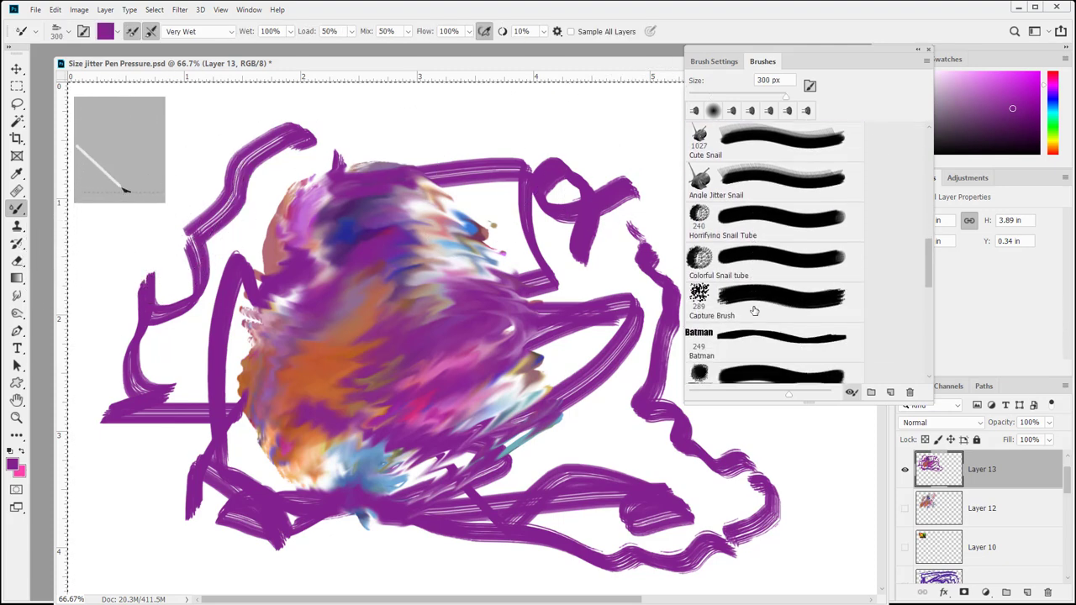
scroll(754, 310, "up", 5)
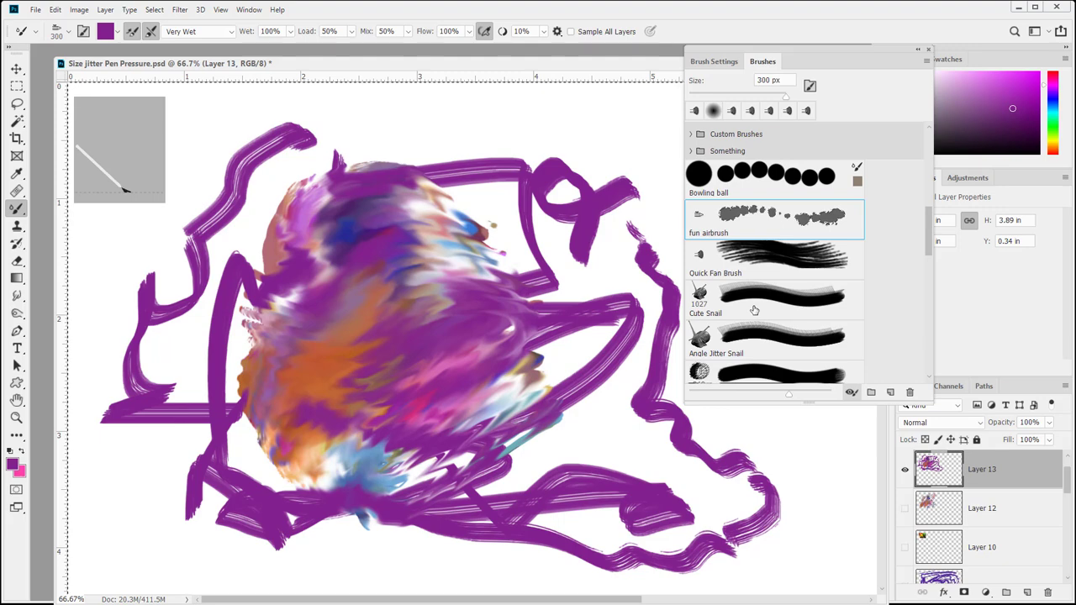
left_click(773, 255)
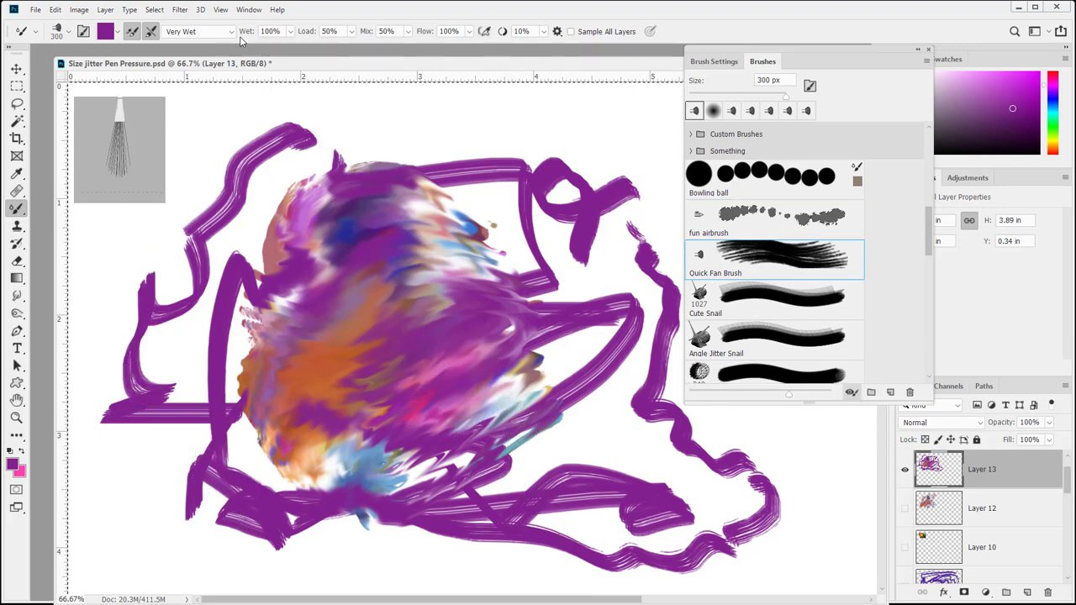
Set the Mixer Brush to 0% wet and 100% load, with a brush size of 51 px
left_click(290, 31)
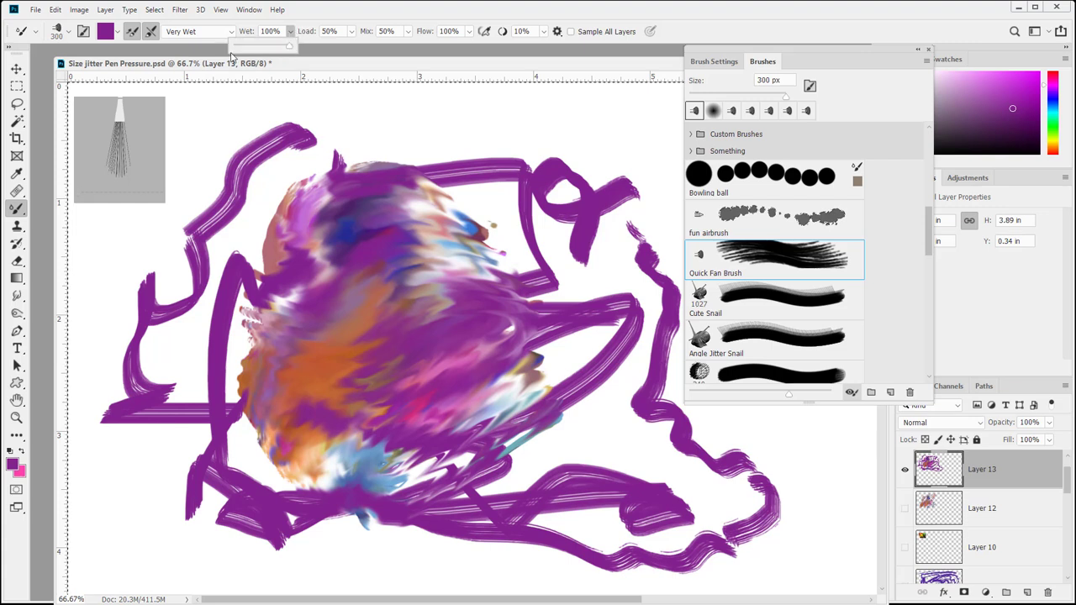
left_click_drag(259, 48, 212, 49)
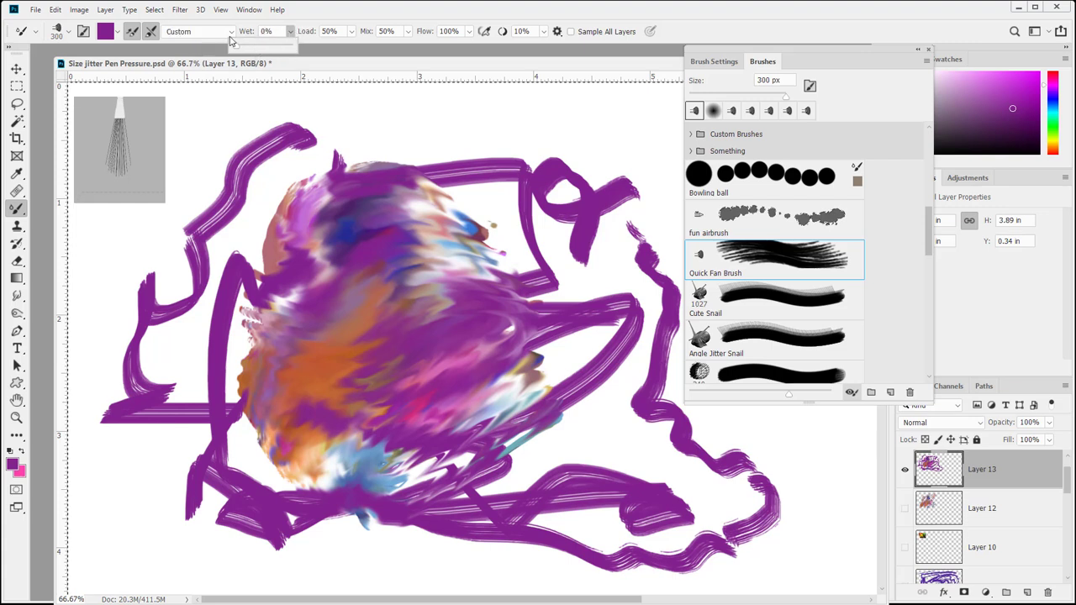
left_click(352, 31)
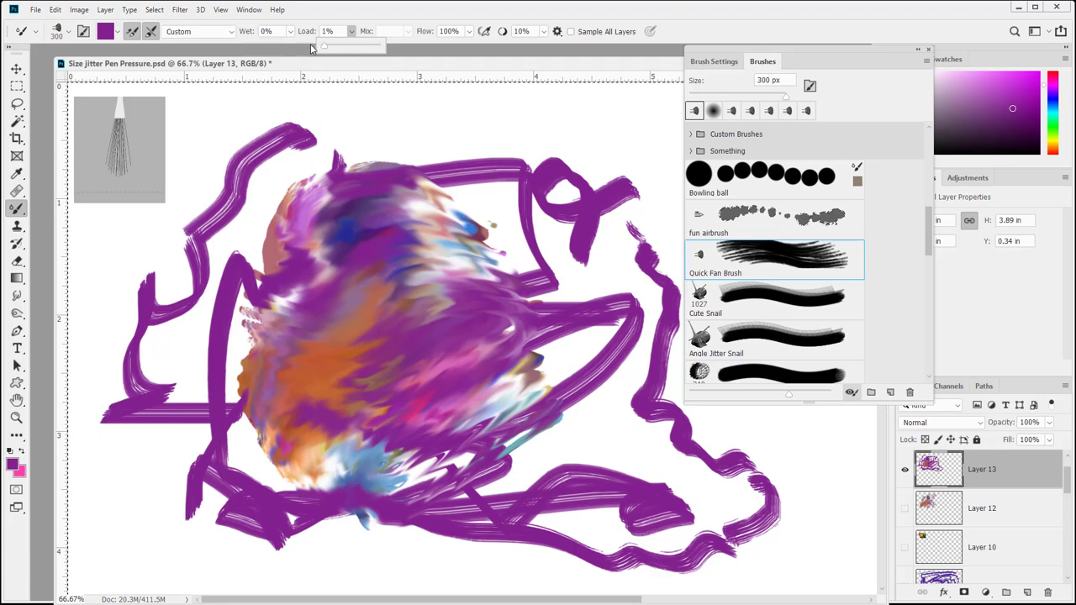
left_click(401, 17)
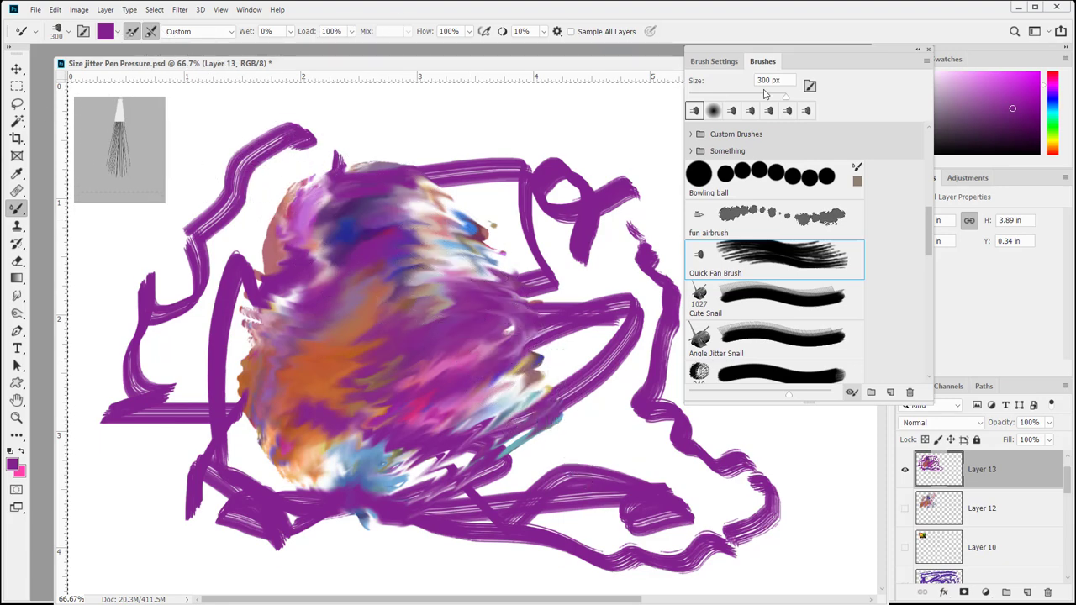
left_click_drag(766, 94, 731, 99)
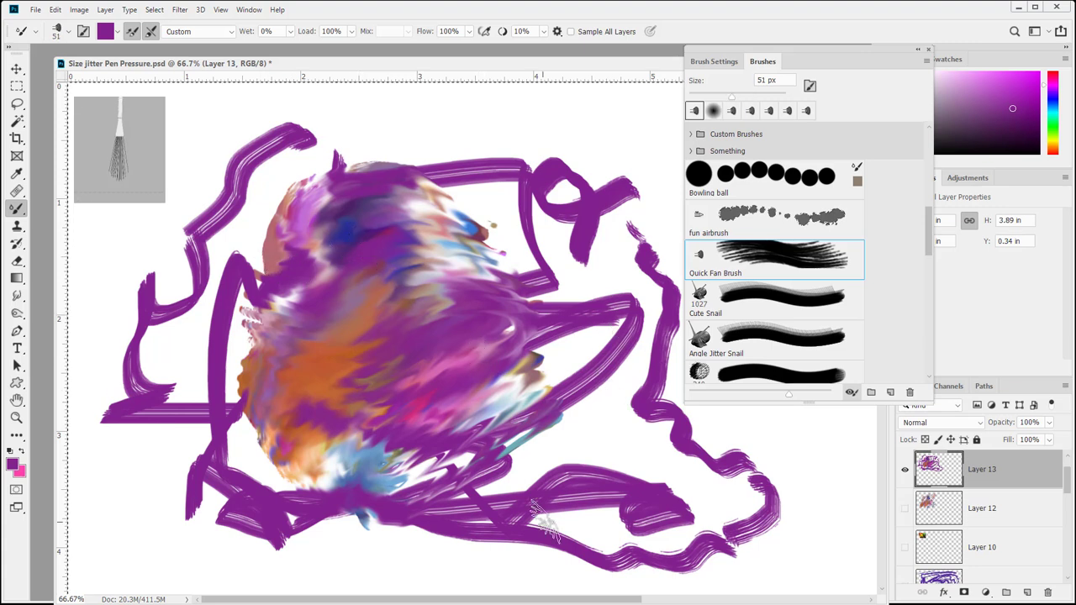
Add a new empty layer above Layer 13 and hide Layer 13 to leave a blank canvas
left_click(1027, 592)
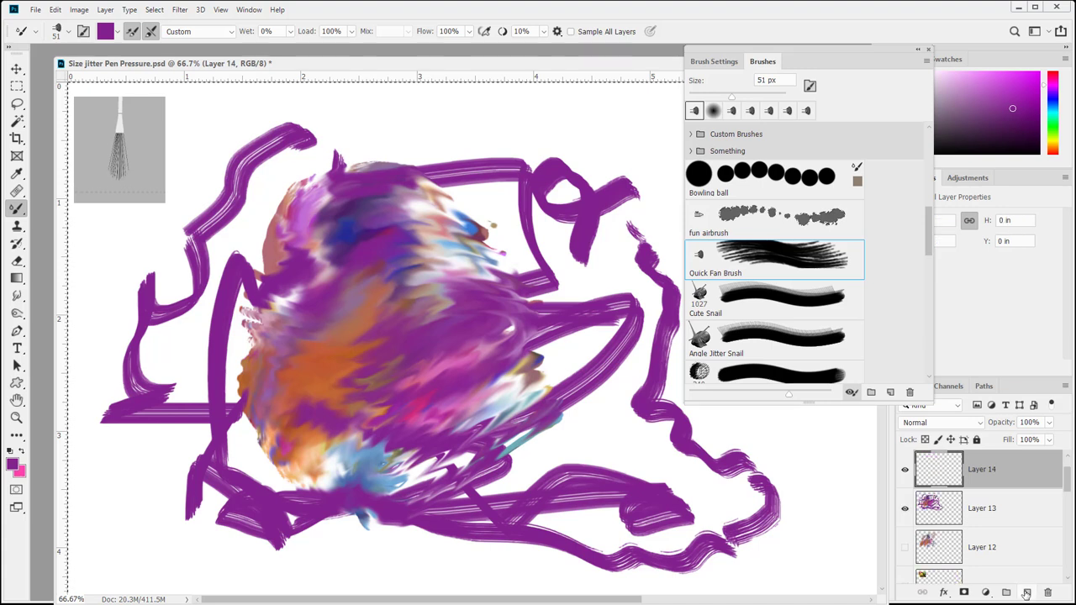
left_click(904, 520)
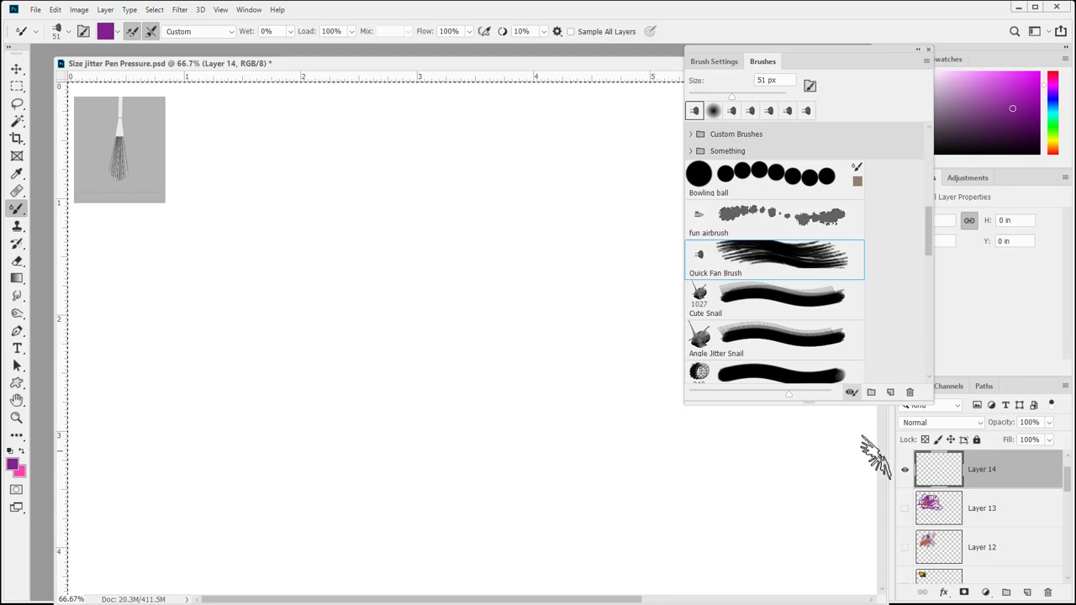
left_click(904, 513)
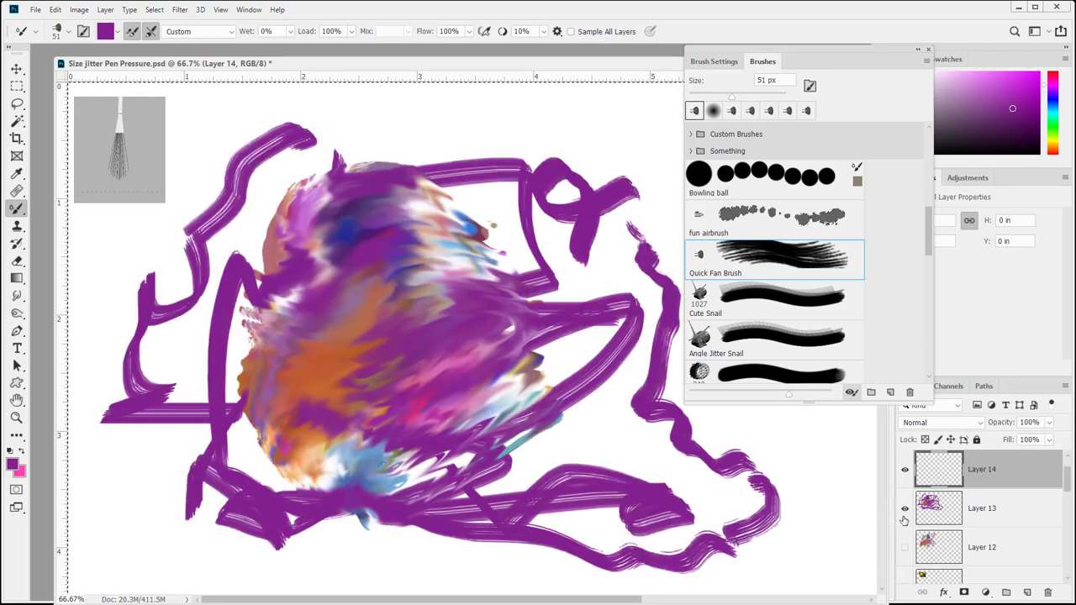
left_click(904, 509)
left_click(905, 547)
left_click(906, 547)
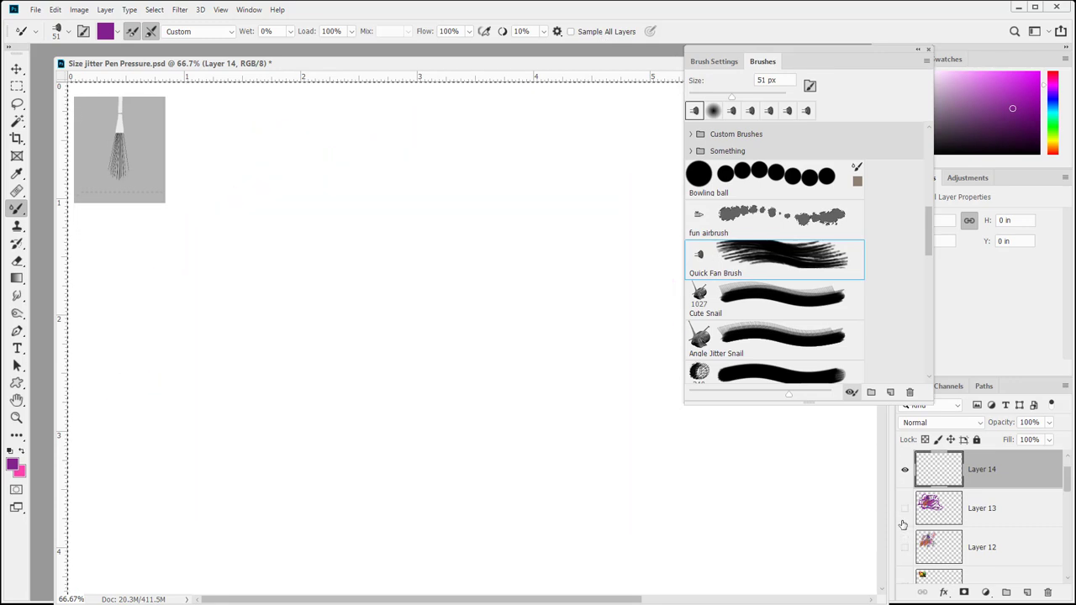
left_click(904, 509)
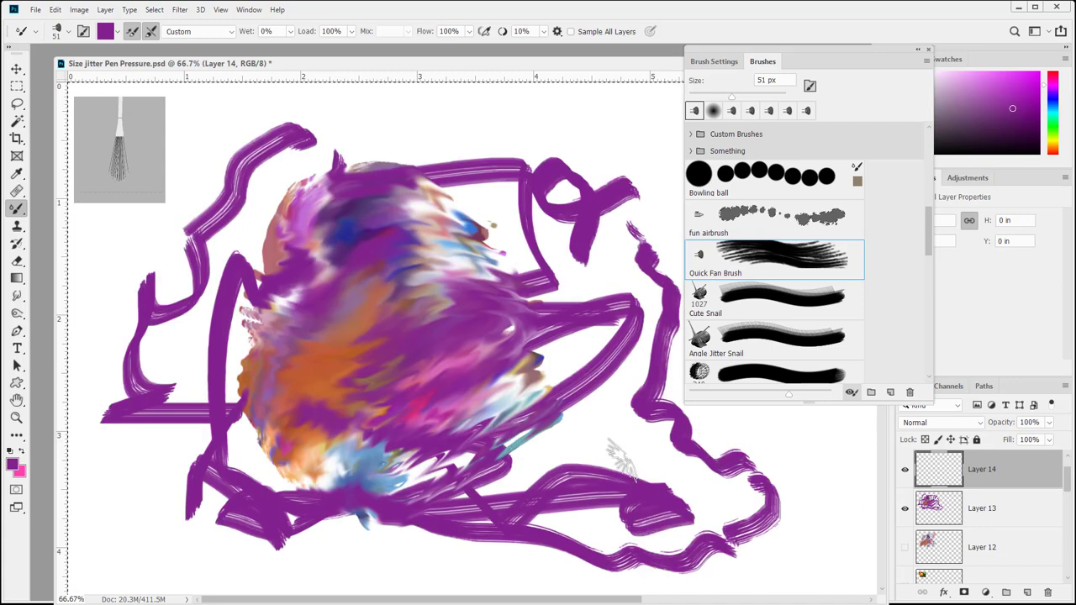
left_click(904, 510)
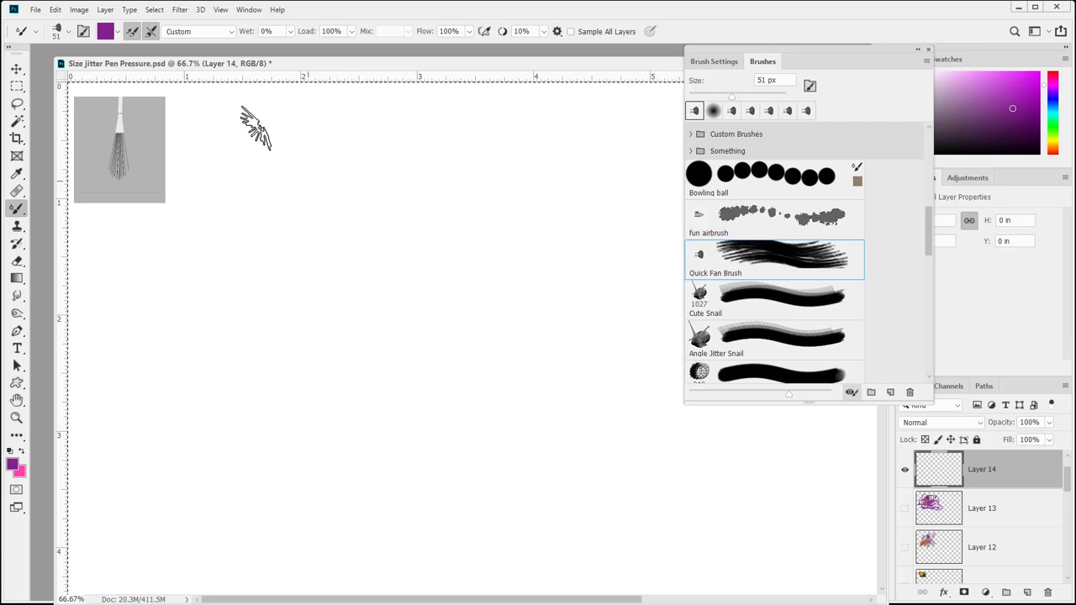
Turn off loading and cleaning the brush after each stroke, and paint a purple zigzag stroke on the new layer
left_click(151, 35)
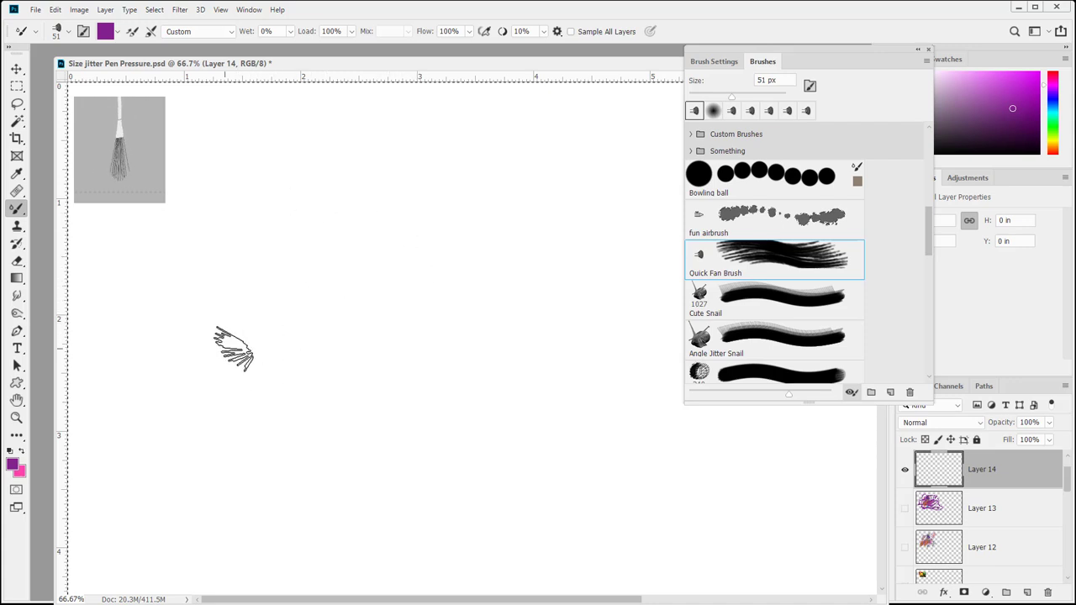
mouse_move(225, 347)
left_mouse_down()
mouse_move(325, 278)
mouse_move(543, 206)
mouse_move(568, 212)
mouse_move(437, 288)
mouse_move(389, 376)
mouse_move(546, 294)
mouse_move(494, 408)
mouse_move(622, 428)
left_mouse_up()
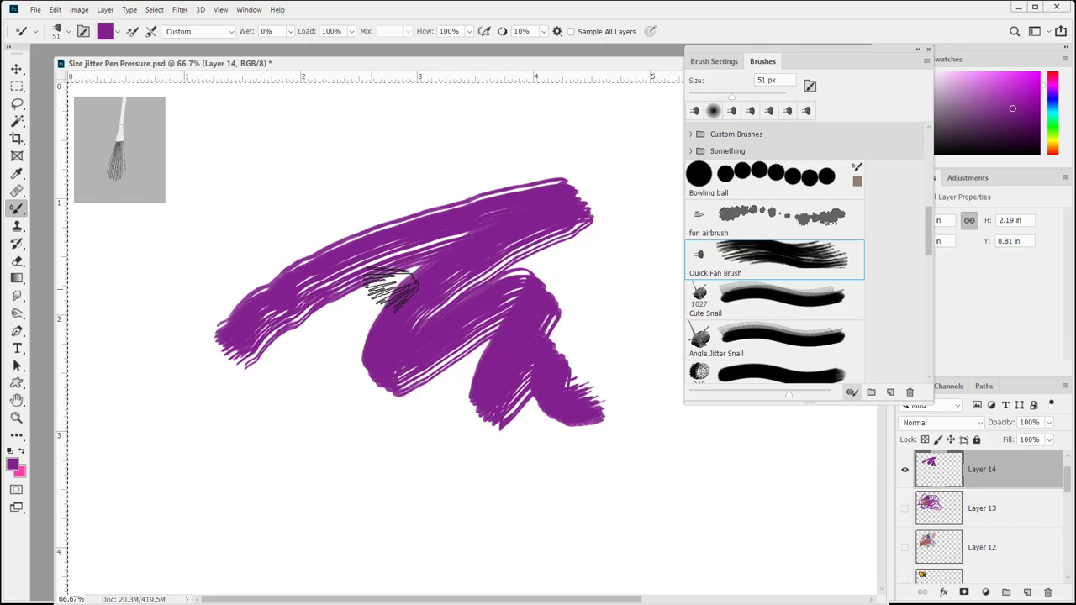
Swap the foreground color to pink and paint two sweeping curved strokes across the purple zigzag
key("x")
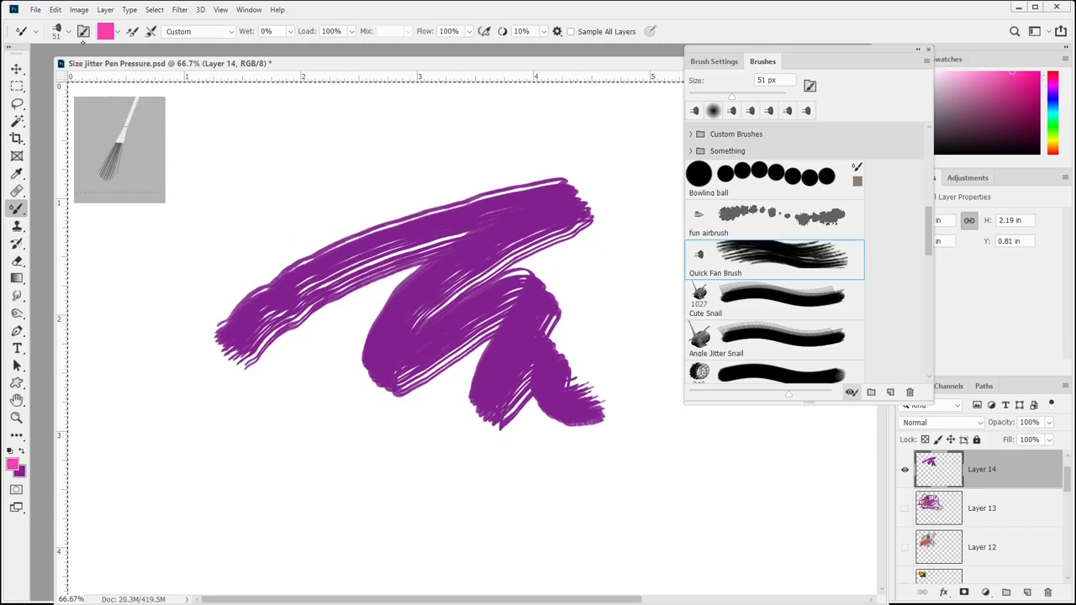
key("x")
key("x")
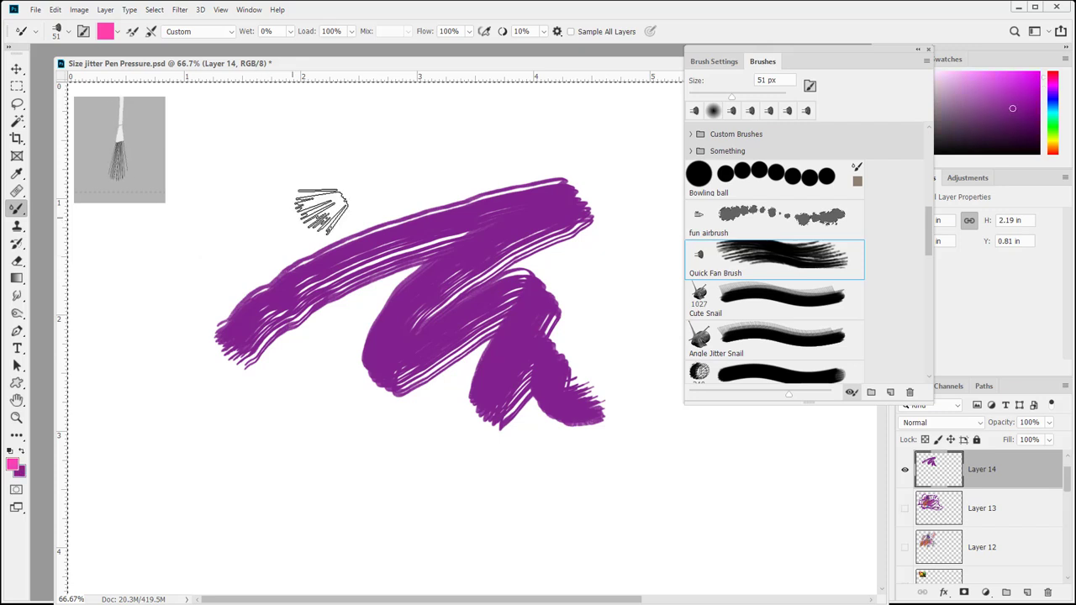
key("x")
mouse_move(311, 187)
left_mouse_down()
mouse_move(416, 408)
mouse_move(521, 408)
mouse_move(644, 269)
left_mouse_up()
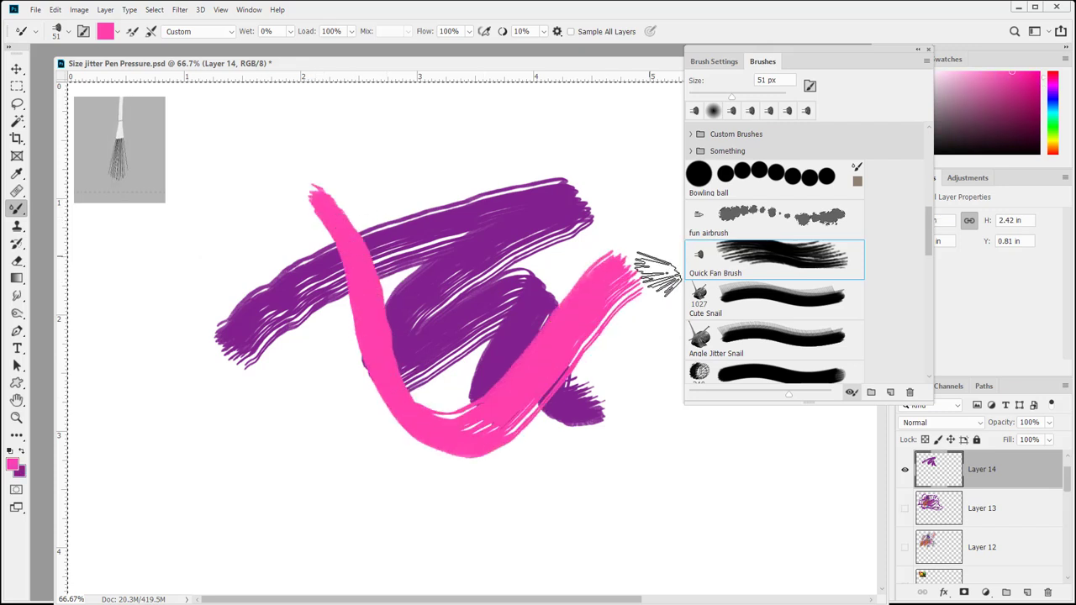
mouse_move(492, 100)
left_mouse_down()
mouse_move(427, 244)
mouse_move(222, 412)
mouse_move(437, 269)
left_mouse_up()
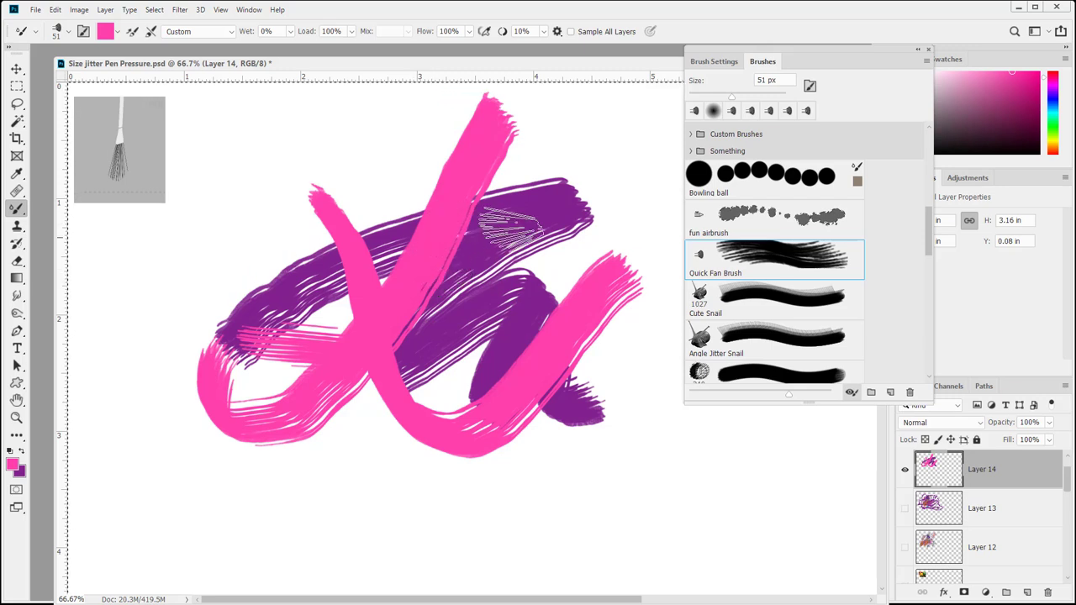
Set the Mixer Brush load to 3% and paint looping pink strokes across the canvas, then repeat with the load at 1%
left_click(352, 31)
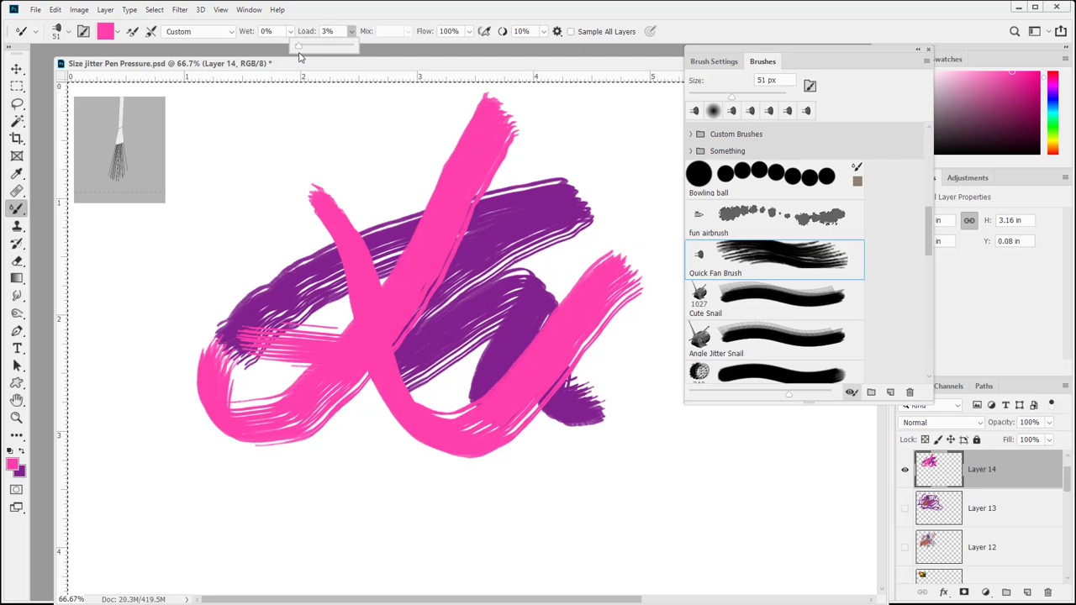
left_click(252, 168)
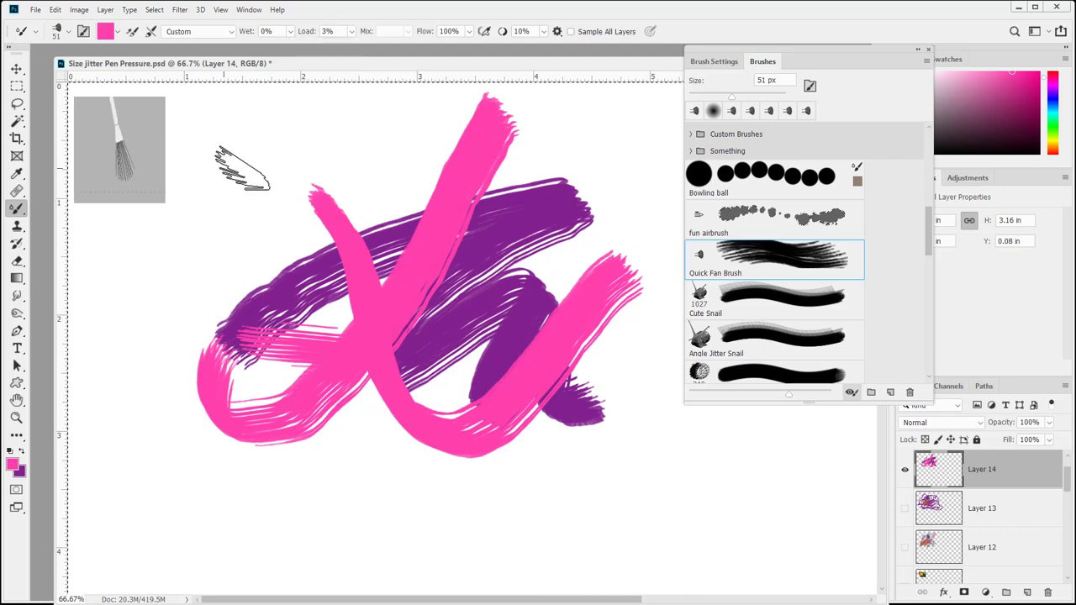
mouse_move(218, 149)
left_mouse_down()
mouse_move(289, 255)
mouse_move(486, 535)
mouse_move(608, 466)
mouse_move(636, 214)
mouse_move(516, 161)
mouse_move(354, 292)
mouse_move(237, 256)
mouse_move(350, 158)
mouse_move(407, 136)
mouse_move(285, 205)
mouse_move(191, 331)
mouse_move(299, 456)
mouse_move(264, 497)
mouse_move(344, 526)
mouse_move(389, 482)
mouse_move(495, 455)
mouse_move(570, 487)
mouse_move(652, 492)
mouse_move(783, 493)
mouse_move(813, 467)
left_mouse_up()
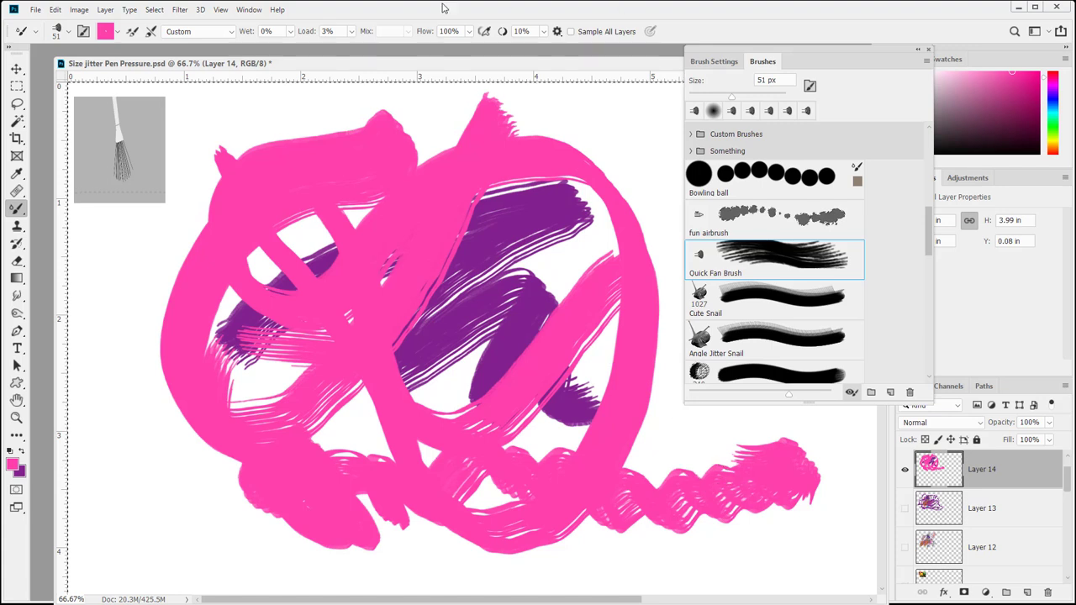
left_click(351, 32)
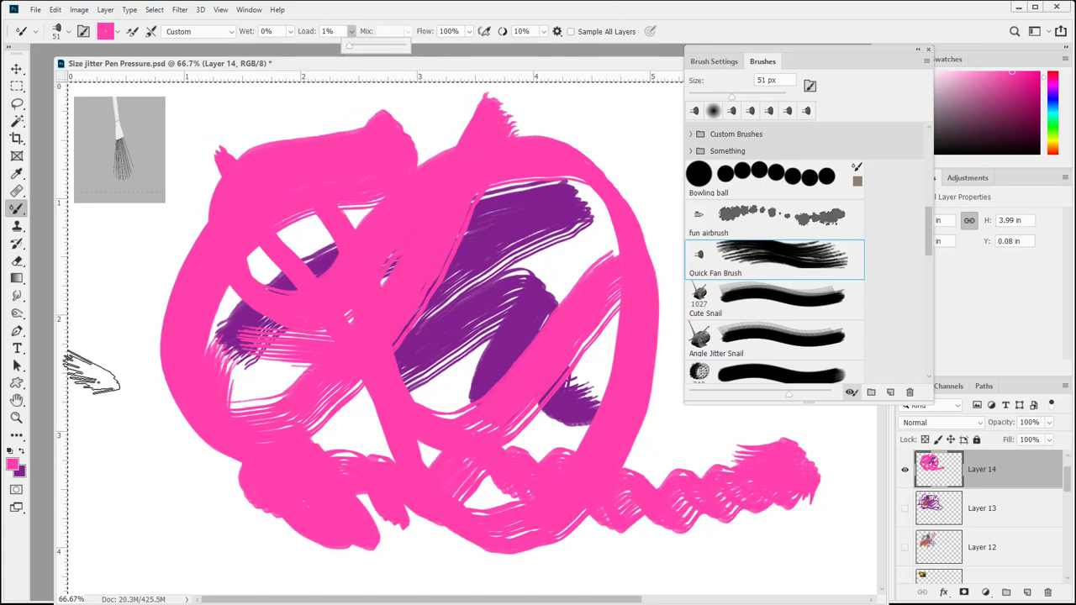
mouse_move(311, 169)
left_mouse_down()
mouse_move(163, 291)
mouse_move(147, 471)
mouse_move(170, 543)
mouse_move(546, 571)
mouse_move(648, 389)
mouse_move(593, 149)
mouse_move(351, 135)
mouse_move(305, 185)
mouse_move(384, 228)
mouse_move(505, 252)
mouse_move(484, 290)
mouse_move(466, 122)
left_mouse_up()
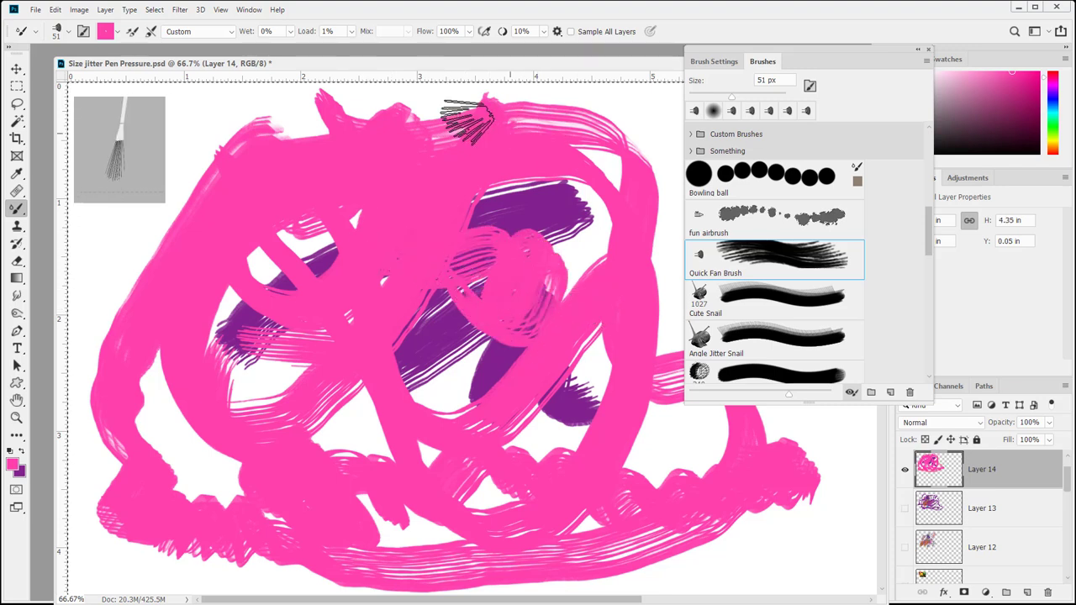
Restore the load to 100%, swap the foreground color to purple and paint a zigzag stroke over the pink paint
left_click(353, 32)
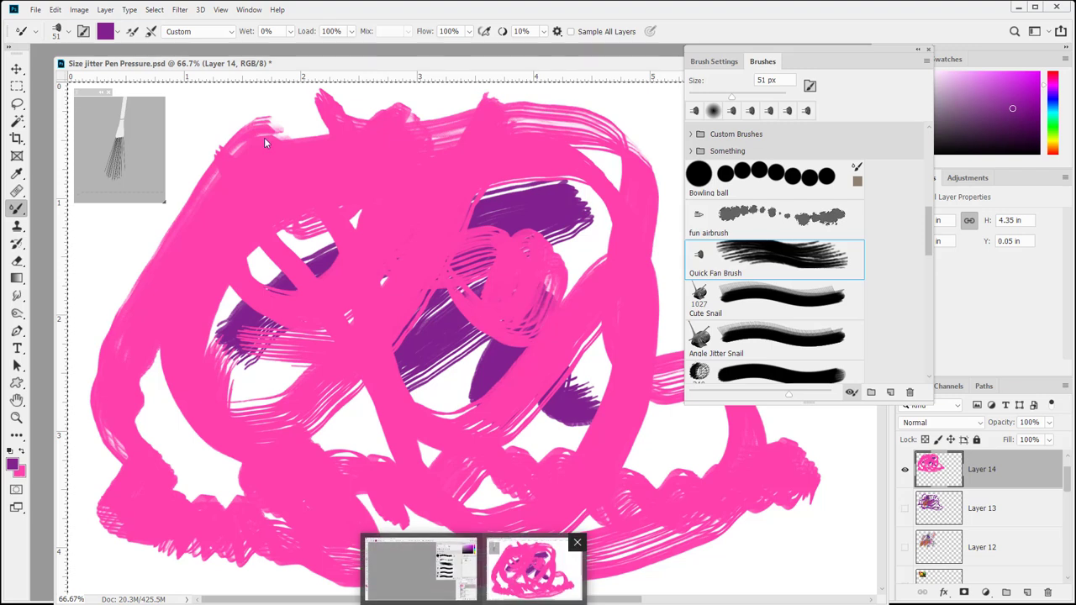
mouse_move(233, 128)
left_mouse_down()
mouse_move(367, 274)
mouse_move(439, 307)
mouse_move(578, 206)
mouse_move(485, 328)
mouse_move(572, 388)
left_mouse_up()
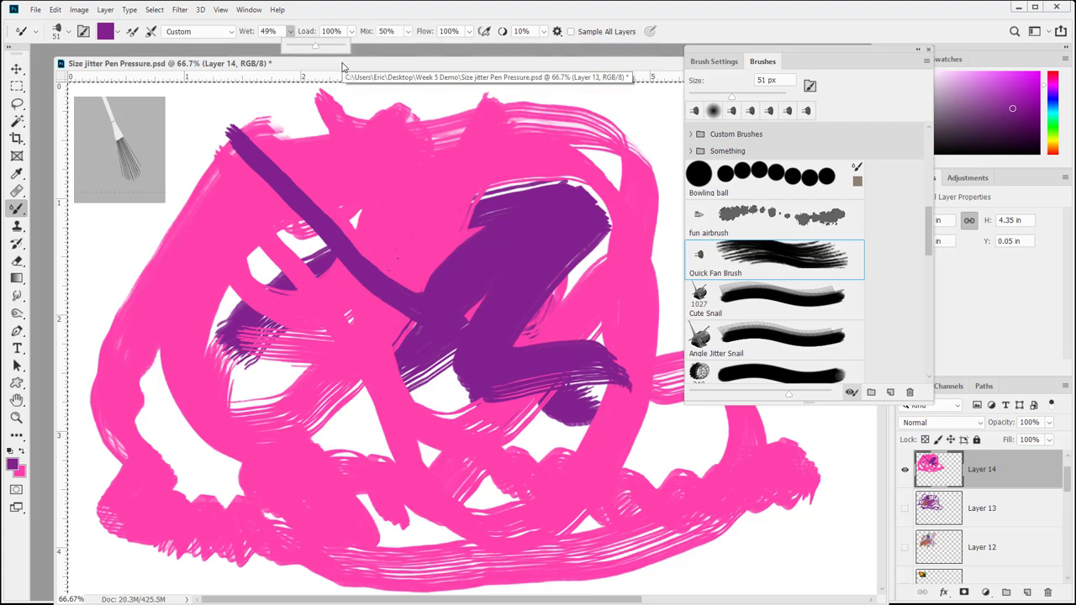
Set wet to 49% and blend long looping purple strokes through the pink paint across the canvas
left_click_drag(94, 261, 158, 304)
mouse_move(211, 336)
left_mouse_down()
mouse_move(387, 427)
mouse_move(853, 473)
mouse_move(794, 571)
mouse_move(679, 479)
mouse_move(637, 269)
mouse_move(619, 77)
mouse_move(461, 105)
left_mouse_up()
mouse_move(431, 180)
left_mouse_down()
mouse_move(345, 286)
mouse_move(175, 416)
mouse_move(332, 408)
mouse_move(374, 460)
mouse_move(473, 416)
mouse_move(451, 320)
mouse_move(434, 309)
mouse_move(299, 324)
mouse_move(213, 245)
mouse_move(125, 282)
mouse_move(196, 253)
mouse_move(325, 142)
mouse_move(267, 274)
mouse_move(375, 168)
mouse_move(387, 257)
mouse_move(479, 266)
mouse_move(544, 297)
mouse_move(573, 348)
mouse_move(482, 385)
mouse_move(391, 379)
mouse_move(287, 394)
mouse_move(292, 448)
mouse_move(420, 459)
mouse_move(454, 510)
mouse_move(370, 525)
mouse_move(514, 410)
mouse_move(204, 512)
mouse_move(340, 493)
mouse_move(473, 494)
left_mouse_up()
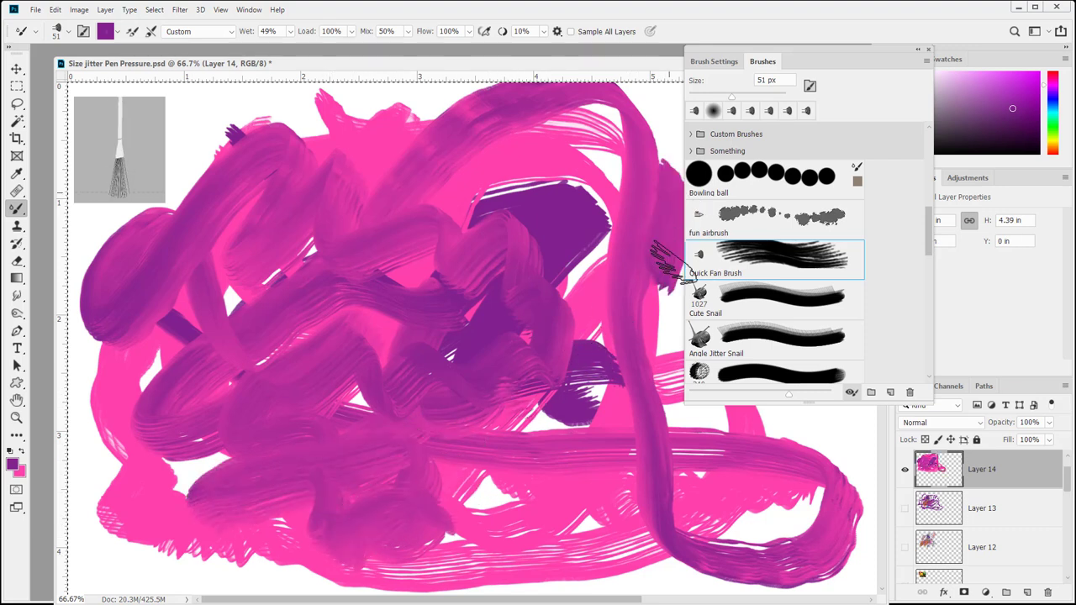
mouse_move(782, 446)
left_mouse_down()
mouse_move(817, 447)
mouse_move(829, 467)
mouse_move(845, 442)
left_mouse_up()
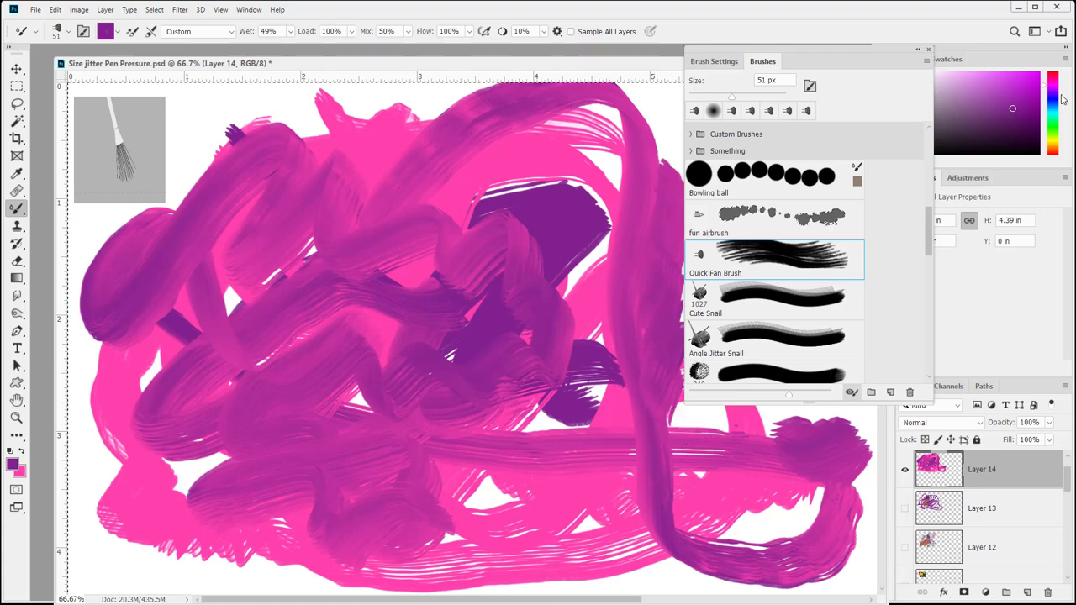
Choose a bright blue foreground color, lower the load to 2% and blend blue strokes over most of the painted area
left_click(1056, 99)
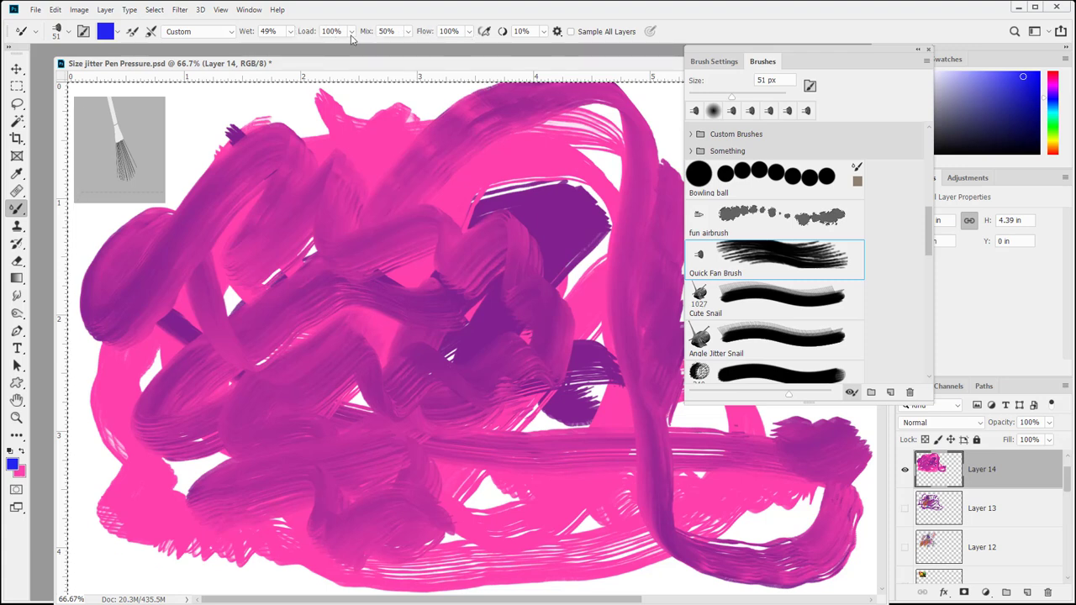
left_click(352, 39)
left_click_drag(351, 47, 339, 51)
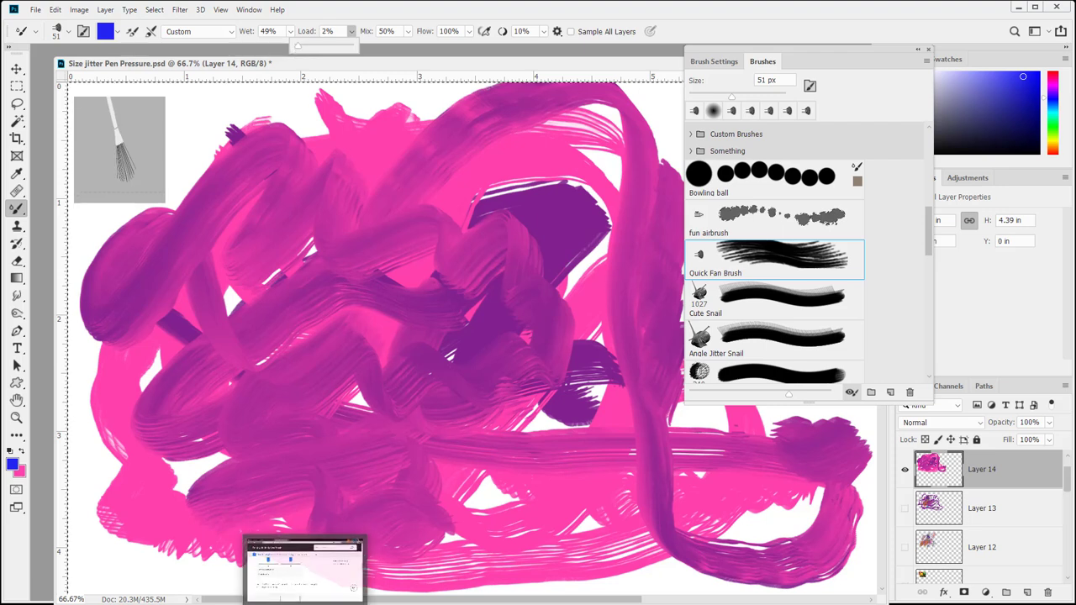
mouse_move(493, 159)
left_mouse_down()
mouse_move(347, 291)
mouse_move(254, 415)
mouse_move(316, 461)
mouse_move(626, 278)
mouse_move(520, 266)
mouse_move(618, 142)
mouse_move(635, 198)
mouse_move(644, 368)
mouse_move(580, 476)
mouse_move(453, 528)
mouse_move(212, 505)
mouse_move(165, 484)
mouse_move(134, 366)
mouse_move(173, 268)
mouse_move(233, 203)
mouse_move(278, 182)
mouse_move(405, 160)
mouse_move(407, 131)
mouse_move(381, 180)
mouse_move(194, 352)
mouse_move(216, 438)
mouse_move(243, 471)
mouse_move(357, 488)
mouse_move(494, 454)
mouse_move(554, 454)
mouse_move(616, 539)
mouse_move(800, 510)
mouse_move(835, 479)
mouse_move(854, 481)
mouse_move(858, 525)
mouse_move(819, 397)
mouse_move(717, 340)
mouse_move(667, 144)
mouse_move(639, 119)
mouse_move(520, 97)
mouse_move(411, 118)
mouse_move(513, 180)
mouse_move(392, 250)
mouse_move(317, 345)
mouse_move(377, 414)
mouse_move(380, 320)
mouse_move(430, 422)
mouse_move(493, 455)
mouse_move(320, 467)
mouse_move(464, 449)
mouse_move(345, 456)
mouse_move(432, 488)
mouse_move(192, 474)
mouse_move(345, 422)
mouse_move(336, 395)
mouse_move(259, 461)
mouse_move(535, 314)
mouse_move(342, 444)
mouse_move(595, 359)
mouse_move(517, 434)
mouse_move(501, 524)
mouse_move(483, 429)
mouse_move(249, 384)
mouse_move(480, 228)
mouse_move(413, 256)
mouse_move(284, 415)
mouse_move(585, 283)
mouse_move(408, 353)
left_mouse_up()
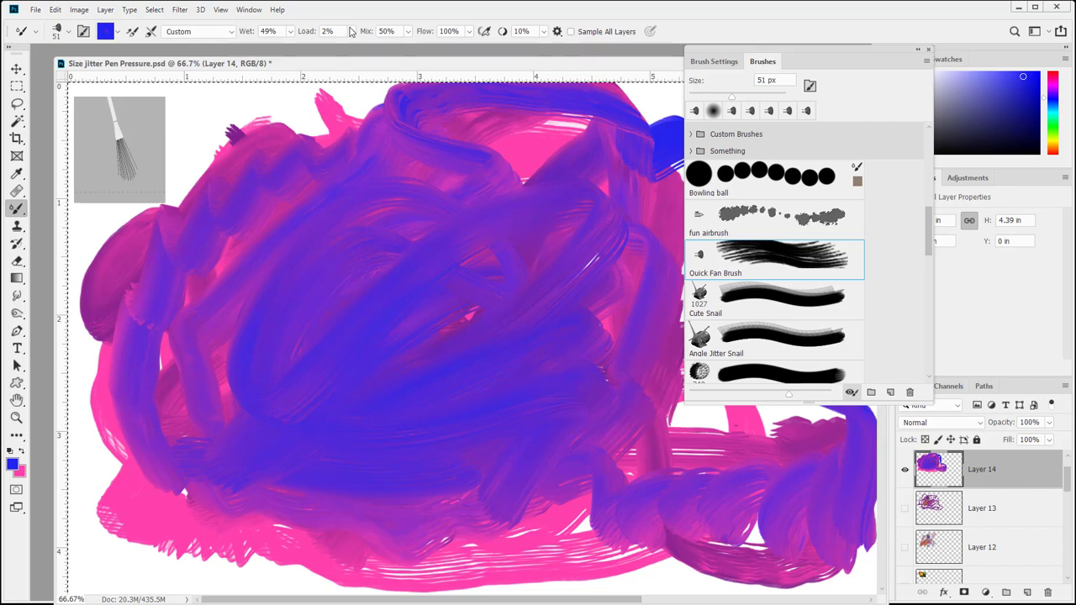
Set the mix to 0% and paint blue strokes horizontally across the blended area
left_click(408, 32)
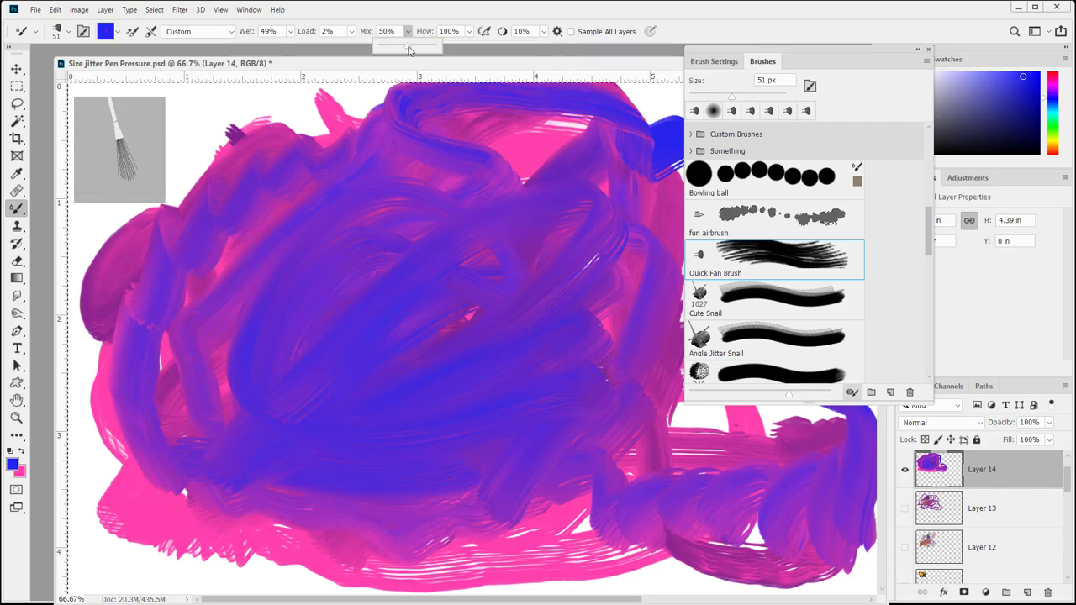
left_click(202, 267)
left_click_drag(241, 277, 764, 286)
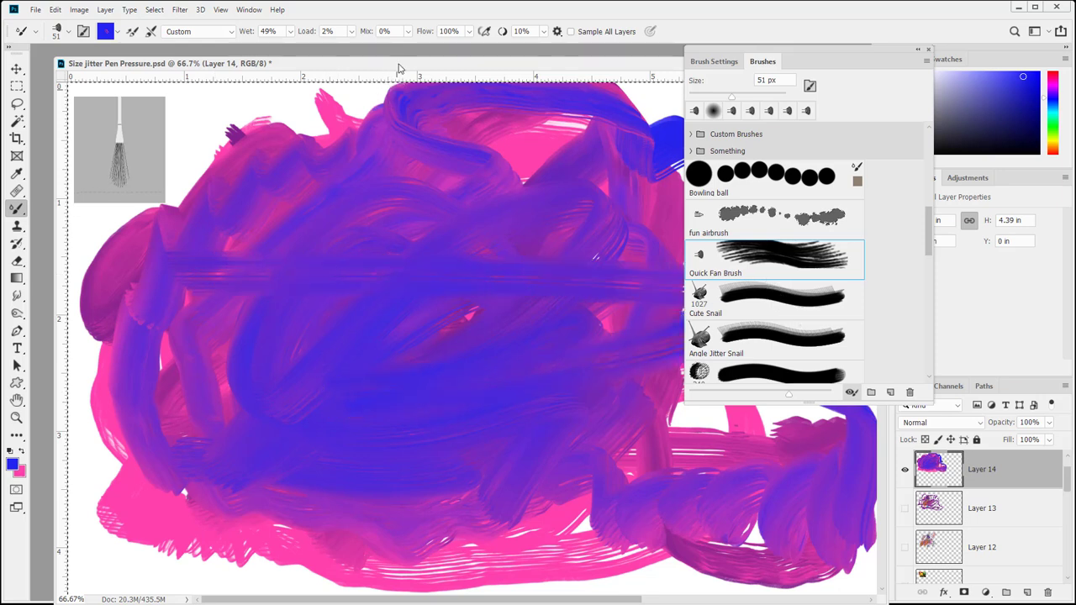
Set load and wet to 100%, choose a bright green foreground color and paint broad diagonal strokes over the center
left_click(470, 33)
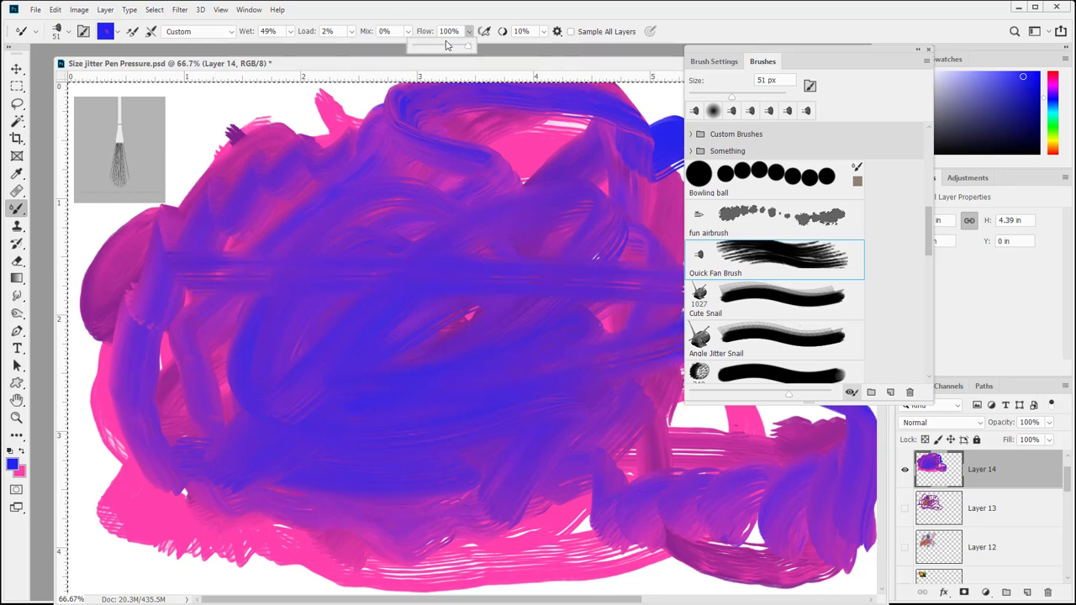
left_click(352, 32)
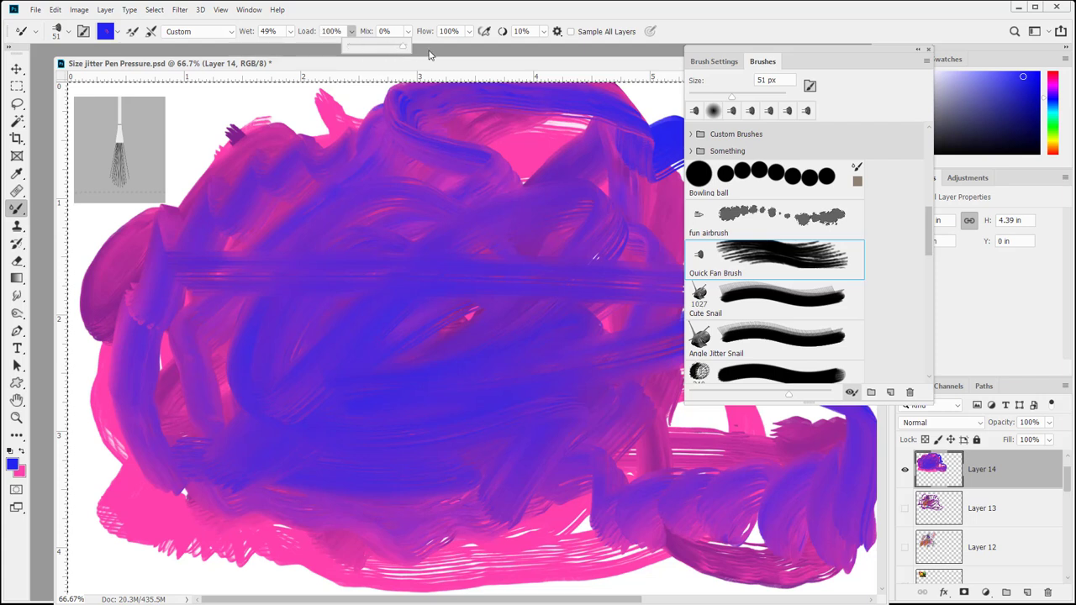
left_click(290, 32)
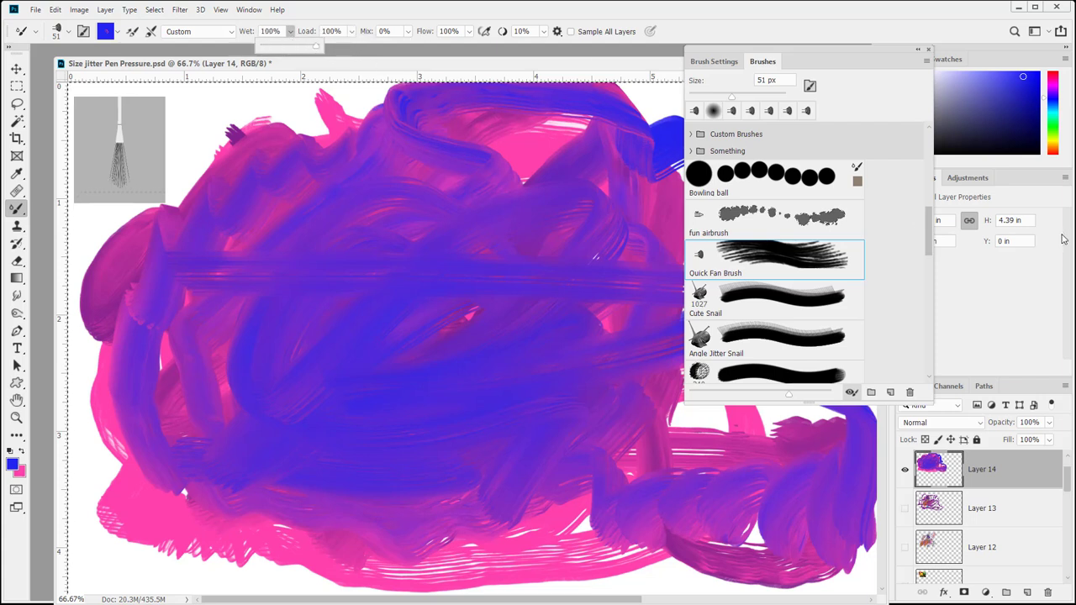
left_click(1050, 116)
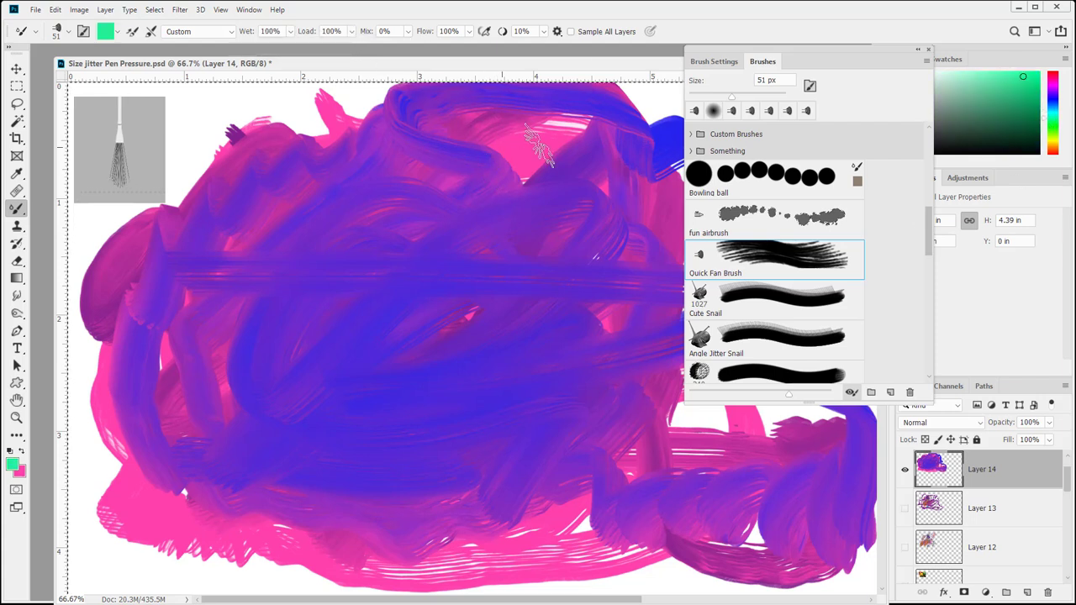
mouse_move(545, 153)
left_mouse_down()
mouse_move(145, 343)
mouse_move(38, 485)
mouse_move(532, 421)
mouse_move(204, 511)
mouse_move(380, 426)
mouse_move(108, 476)
mouse_move(335, 292)
mouse_move(223, 412)
mouse_move(478, 323)
mouse_move(280, 440)
mouse_move(494, 380)
mouse_move(327, 481)
mouse_move(347, 387)
mouse_move(261, 450)
mouse_move(403, 368)
mouse_move(329, 430)
mouse_move(490, 340)
mouse_move(248, 407)
mouse_move(493, 313)
mouse_move(328, 363)
mouse_move(534, 288)
mouse_move(313, 374)
mouse_move(496, 309)
mouse_move(363, 349)
mouse_move(443, 385)
mouse_move(432, 263)
mouse_move(542, 238)
mouse_move(363, 334)
mouse_move(496, 368)
mouse_move(534, 198)
mouse_move(639, 174)
mouse_move(538, 204)
mouse_move(634, 173)
mouse_move(514, 197)
mouse_move(597, 189)
mouse_move(613, 172)
mouse_move(504, 185)
mouse_move(538, 197)
mouse_move(595, 177)
mouse_move(485, 204)
mouse_move(428, 198)
left_mouse_up()
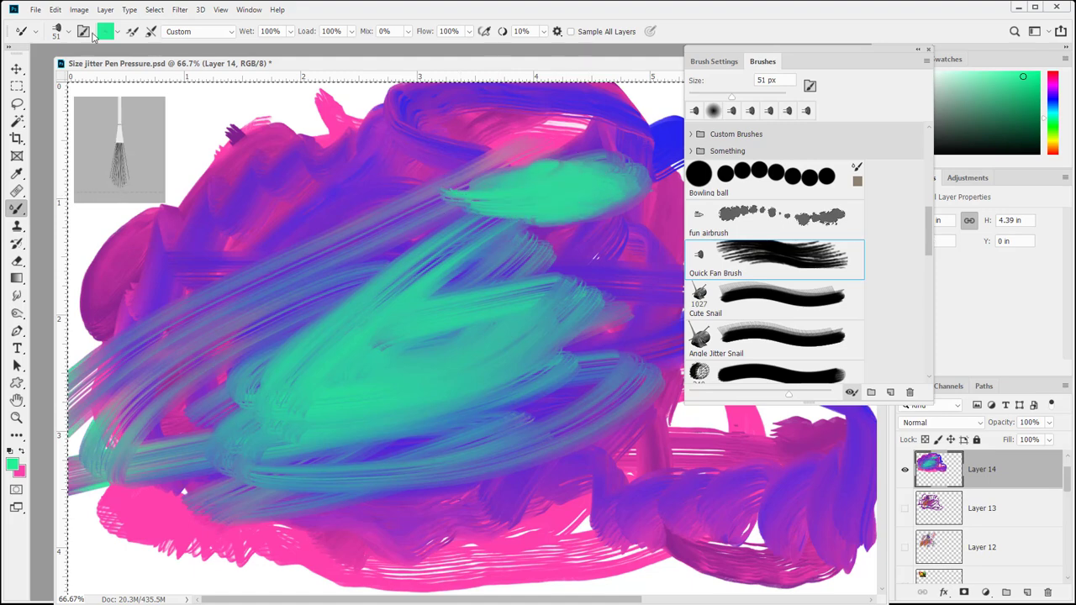
Set the mix to 100% and smear the existing colors around the upper part of the green strokes
left_click(408, 31)
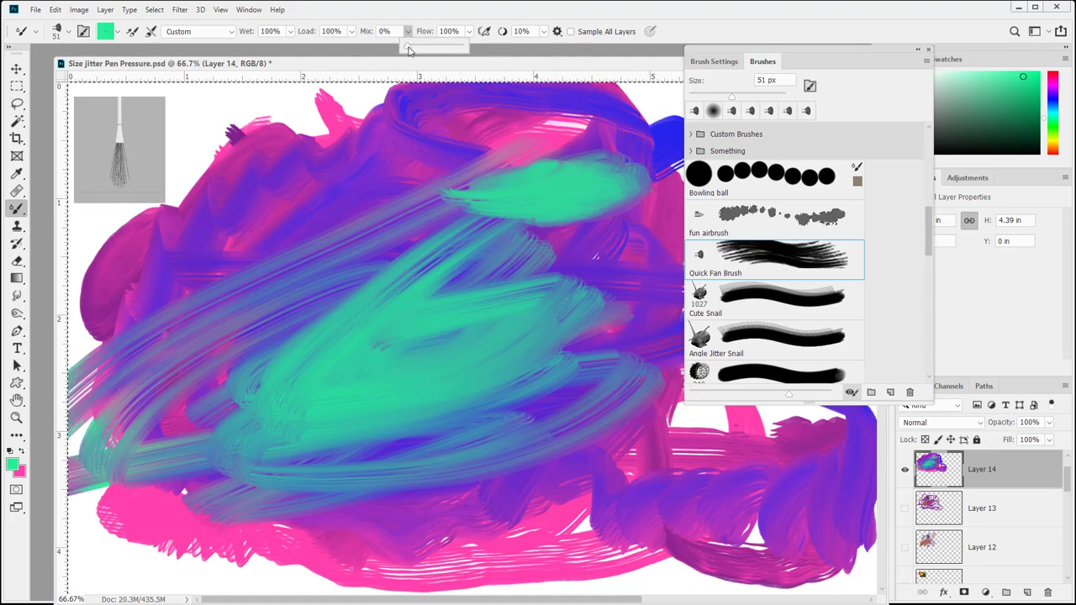
mouse_move(372, 211)
left_mouse_down()
mouse_move(335, 206)
mouse_move(269, 276)
mouse_move(346, 234)
mouse_move(255, 300)
mouse_move(324, 206)
mouse_move(210, 258)
mouse_move(237, 295)
mouse_move(296, 190)
mouse_move(186, 316)
mouse_move(364, 195)
mouse_move(325, 164)
mouse_move(231, 280)
mouse_move(381, 226)
mouse_move(277, 237)
mouse_move(222, 299)
mouse_move(437, 173)
mouse_move(269, 363)
mouse_move(507, 187)
mouse_move(294, 317)
mouse_move(383, 260)
left_mouse_up()
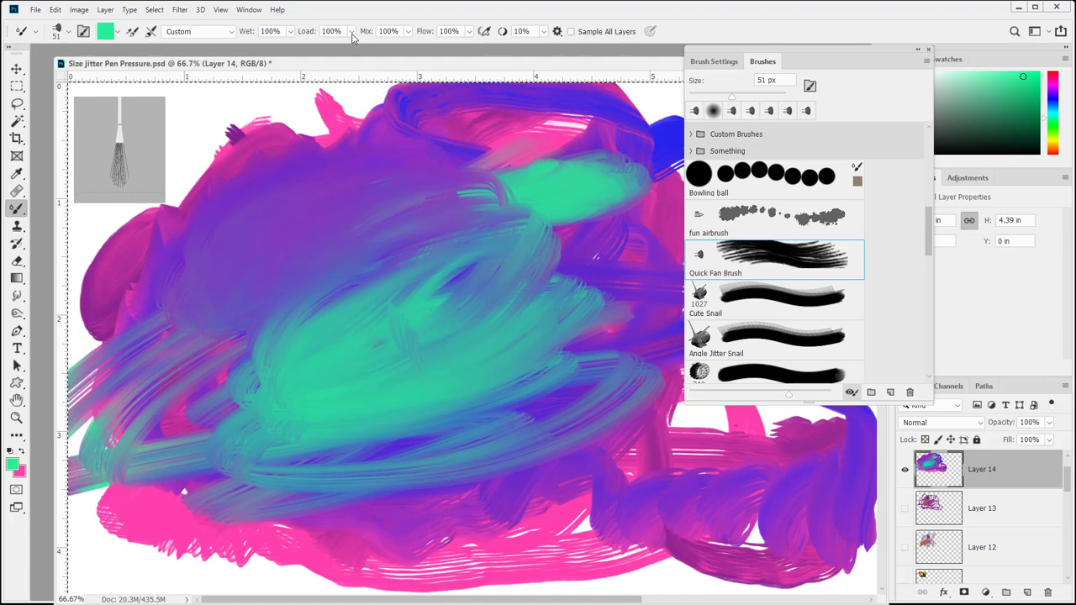
mouse_move(419, 229)
left_mouse_down()
mouse_move(603, 242)
mouse_move(573, 266)
mouse_move(590, 288)
mouse_move(626, 231)
mouse_move(560, 262)
mouse_move(564, 254)
mouse_move(437, 174)
mouse_move(392, 183)
mouse_move(355, 225)
left_mouse_up()
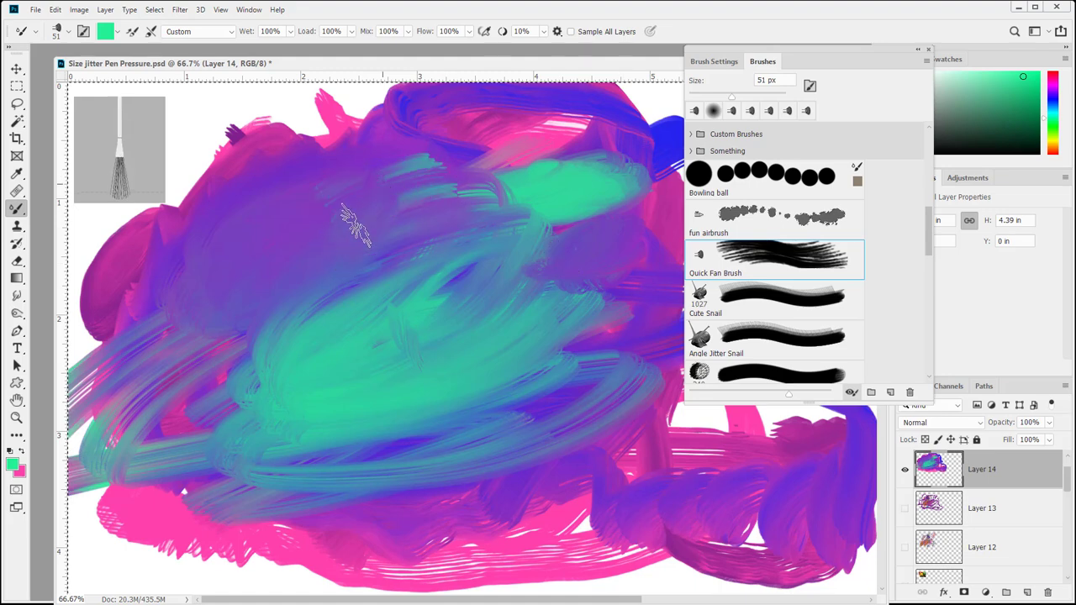
Set the mix to 0% and paint green patches over the purple area above the central green strokes
left_click(409, 32)
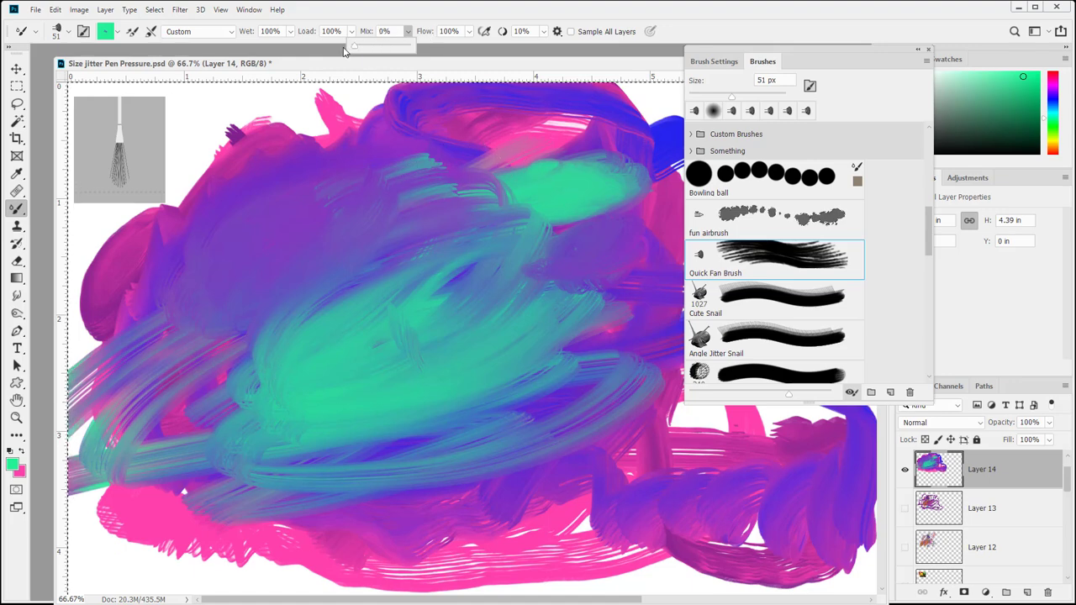
mouse_move(378, 221)
left_mouse_down()
mouse_move(305, 260)
mouse_move(265, 292)
mouse_move(341, 217)
mouse_move(285, 216)
mouse_move(271, 250)
mouse_move(274, 292)
mouse_move(343, 273)
mouse_move(328, 225)
mouse_move(304, 255)
left_mouse_up()
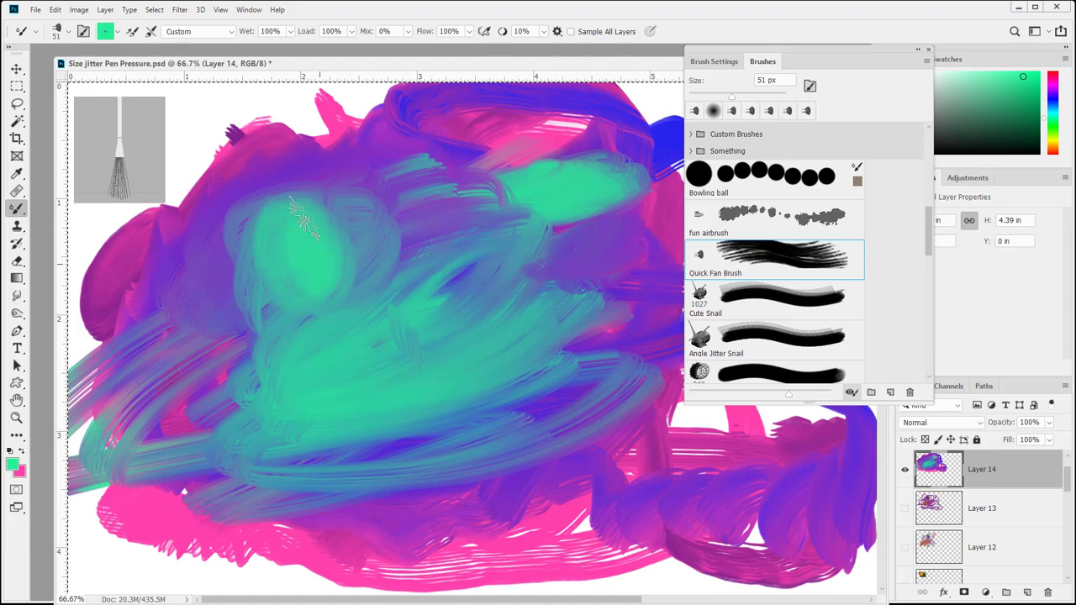
mouse_move(305, 217)
left_mouse_down()
mouse_move(276, 271)
mouse_move(330, 274)
left_mouse_up()
mouse_move(284, 240)
left_mouse_down()
mouse_move(337, 285)
mouse_move(340, 223)
mouse_move(305, 215)
mouse_move(343, 259)
mouse_move(216, 287)
mouse_move(320, 280)
mouse_move(399, 258)
mouse_move(387, 210)
mouse_move(395, 235)
mouse_move(424, 163)
left_mouse_up()
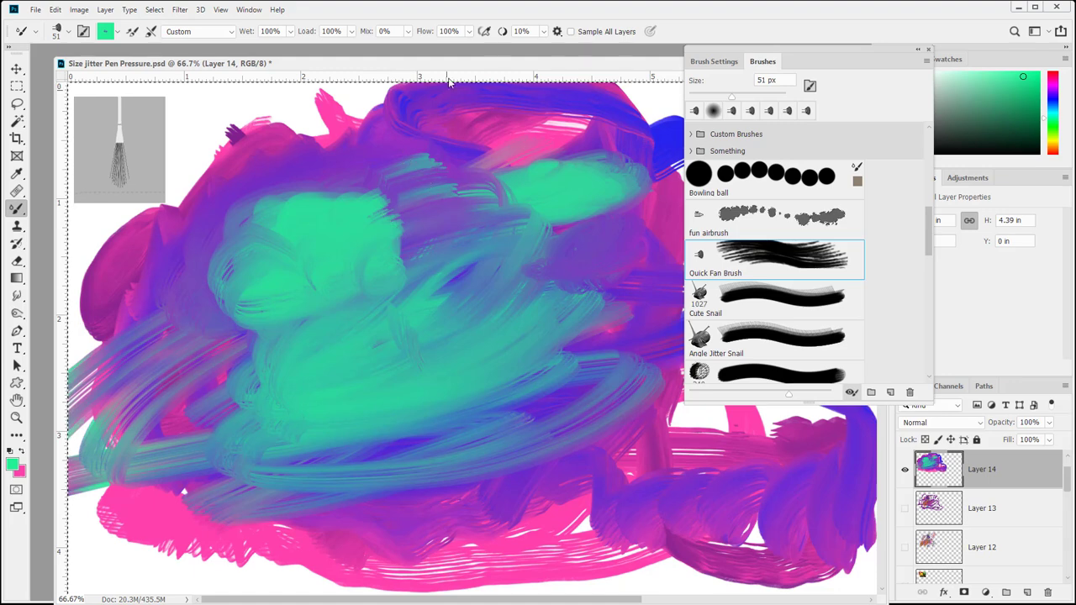
Raise the mix to 100% and drag the existing paint around the whole canvas, blending the green, purple and pink areas
left_click(409, 32)
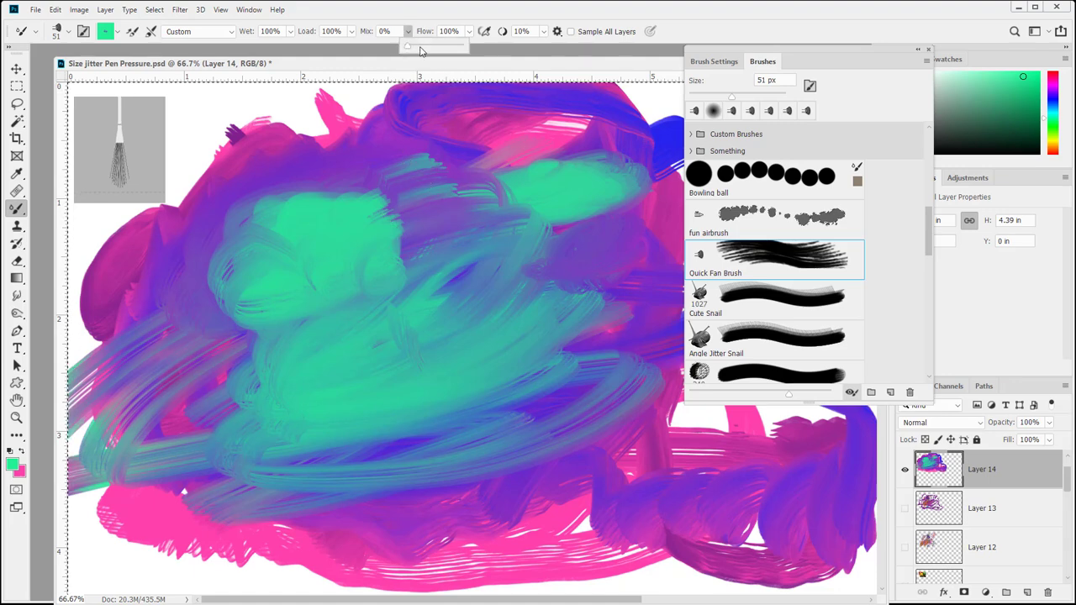
mouse_move(310, 243)
left_mouse_down()
mouse_move(342, 164)
mouse_move(270, 172)
mouse_move(366, 150)
mouse_move(384, 224)
mouse_move(420, 159)
mouse_move(432, 254)
mouse_move(427, 149)
mouse_move(443, 210)
mouse_move(511, 119)
mouse_move(589, 86)
mouse_move(518, 543)
mouse_move(353, 554)
mouse_move(93, 508)
mouse_move(209, 534)
mouse_move(387, 538)
mouse_move(597, 526)
left_mouse_up()
mouse_move(611, 518)
left_mouse_down()
mouse_move(645, 490)
mouse_move(795, 449)
mouse_move(628, 458)
mouse_move(590, 535)
mouse_move(497, 497)
mouse_move(476, 437)
mouse_move(321, 370)
mouse_move(416, 321)
mouse_move(460, 318)
mouse_move(475, 339)
mouse_move(402, 160)
left_mouse_up()
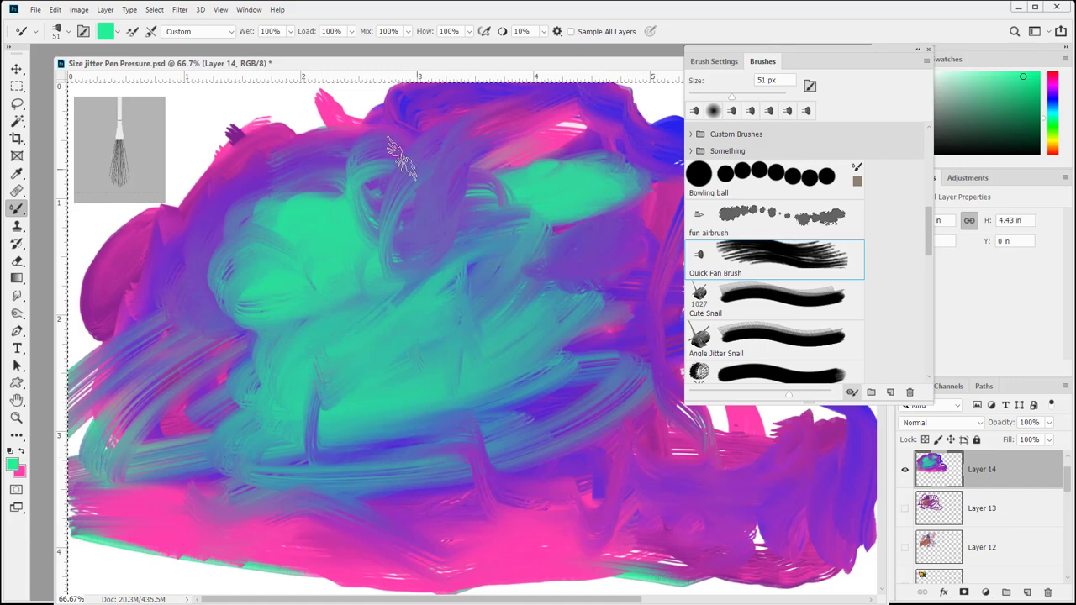
Set wet to 0% and paint a solid bright green zigzag over the center of the canvas
left_click(288, 34)
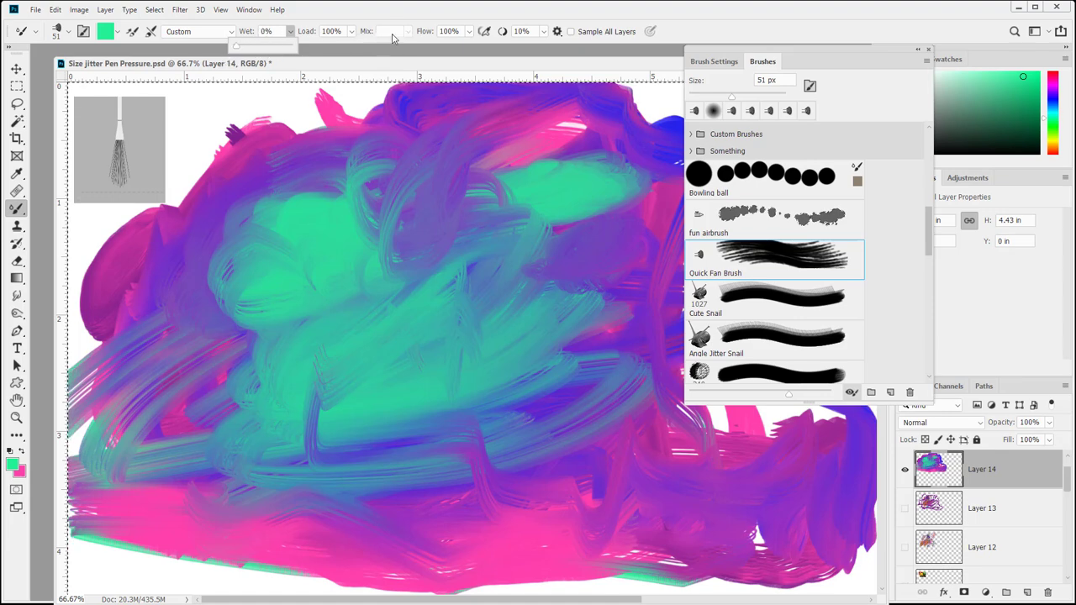
mouse_move(298, 156)
left_mouse_down()
mouse_move(454, 172)
mouse_move(504, 273)
mouse_move(286, 330)
mouse_move(324, 366)
mouse_move(309, 368)
left_mouse_up()
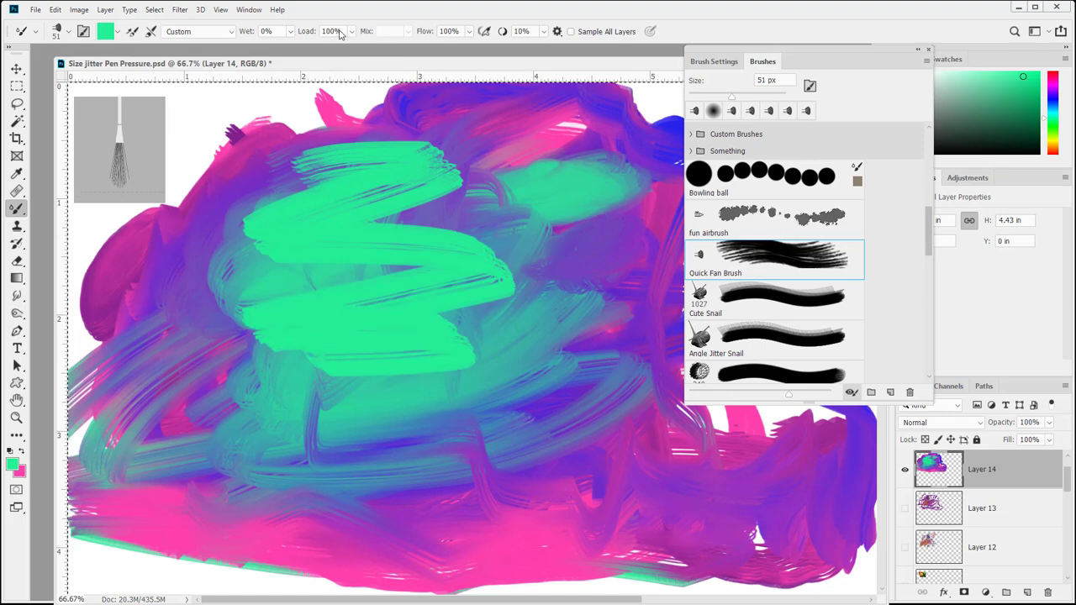
Set wet to 10% and pull purple paint into the outer end of the green zigzag with two strokes
left_click(289, 34)
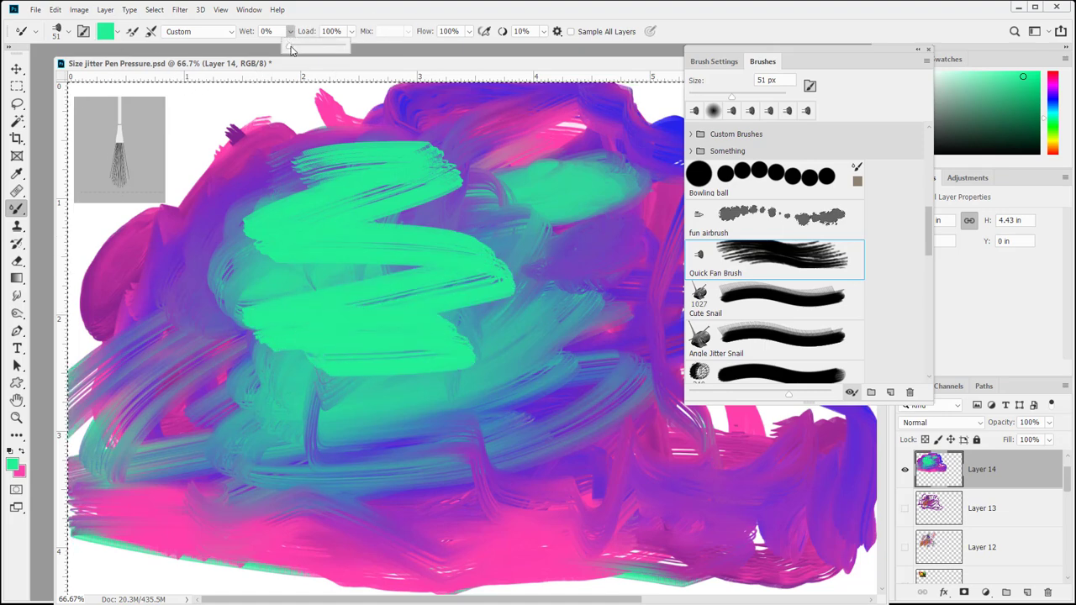
left_click_drag(293, 50, 297, 51)
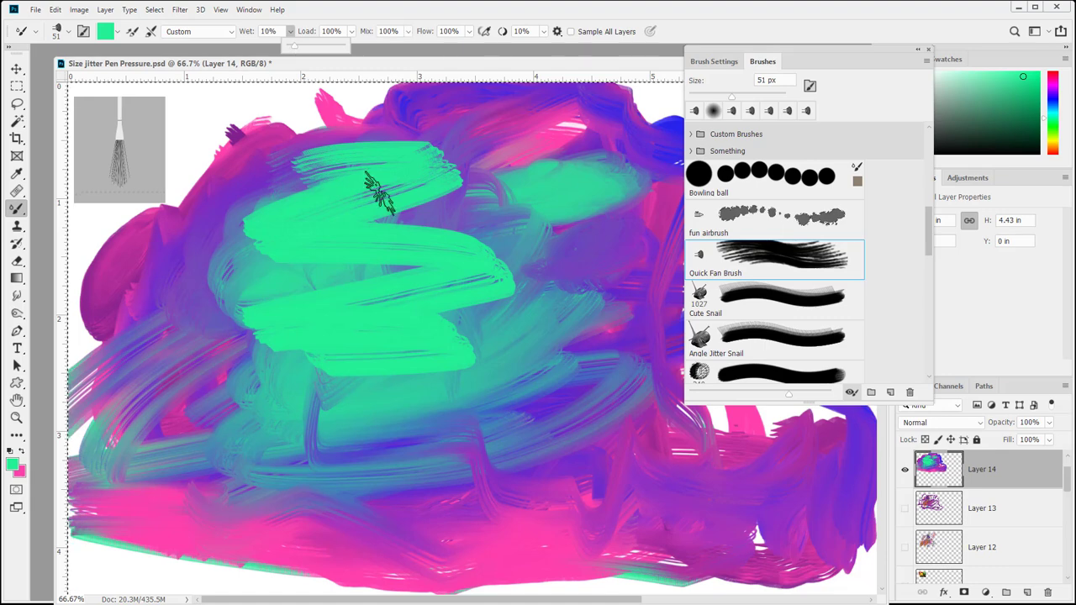
left_click_drag(537, 243, 437, 290)
left_click_drag(664, 329, 471, 281)
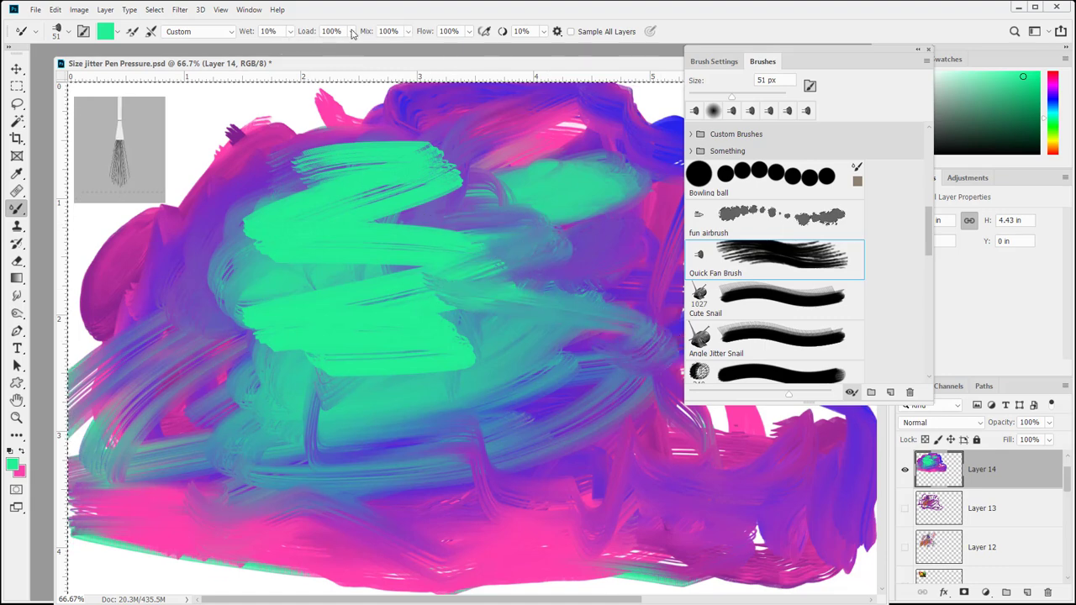
Set the Mixer Brush mix to 51%
left_click(352, 32)
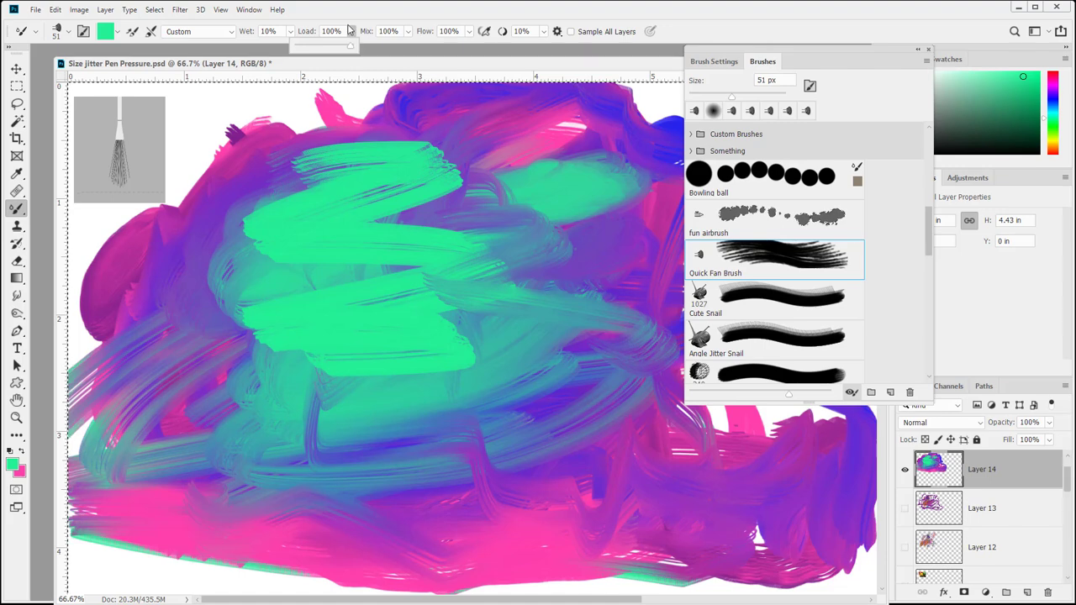
left_click(349, 31)
left_click(407, 34)
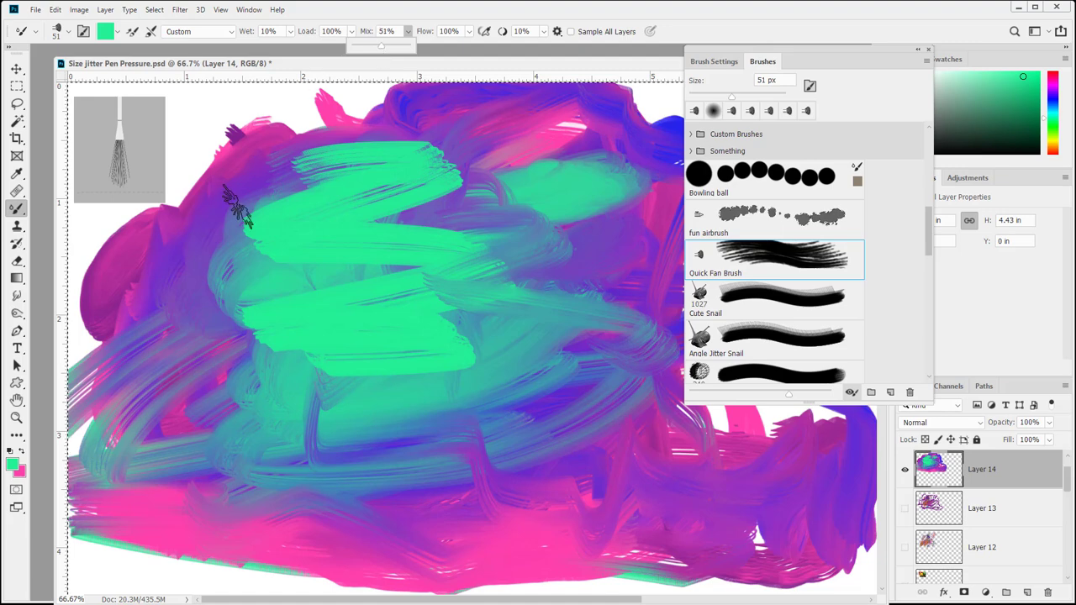
left_click(386, 34)
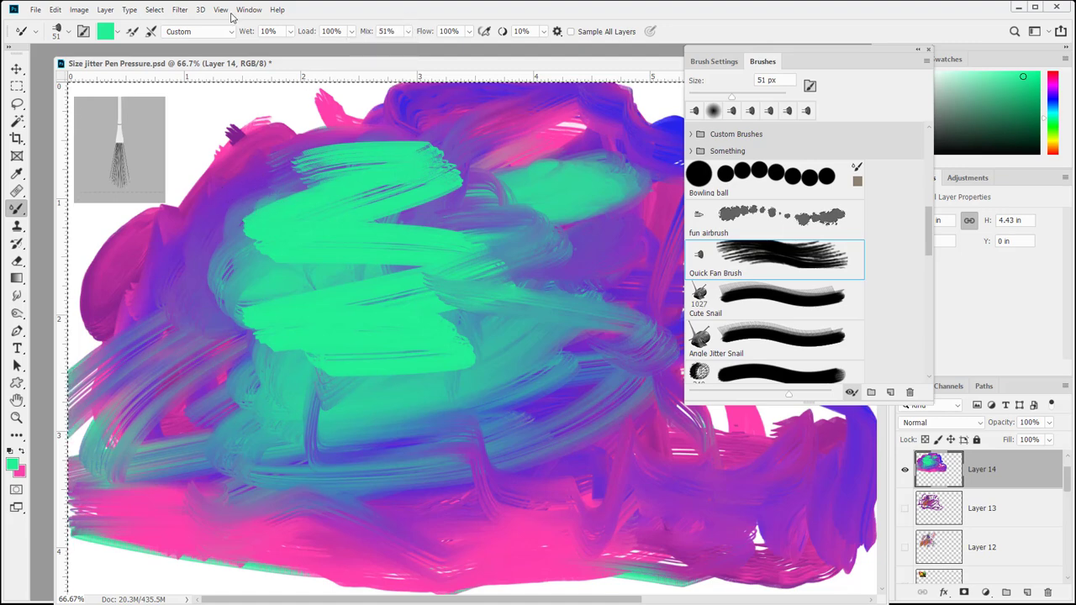
Swirl green paint beside and below the center zigzag, then set the load to 33% and blend more strokes across the zigzag
mouse_move(453, 141)
left_mouse_down()
mouse_move(462, 200)
mouse_move(583, 225)
mouse_move(559, 259)
mouse_move(521, 376)
mouse_move(655, 416)
mouse_move(513, 460)
mouse_move(401, 521)
mouse_move(549, 523)
mouse_move(360, 497)
mouse_move(390, 484)
left_mouse_up()
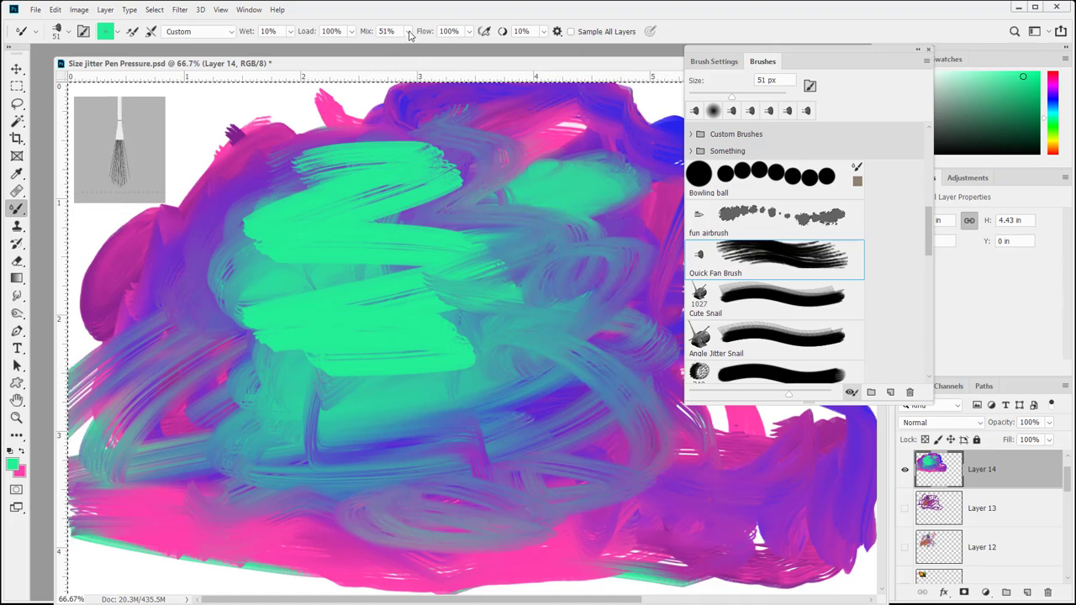
left_click(352, 32)
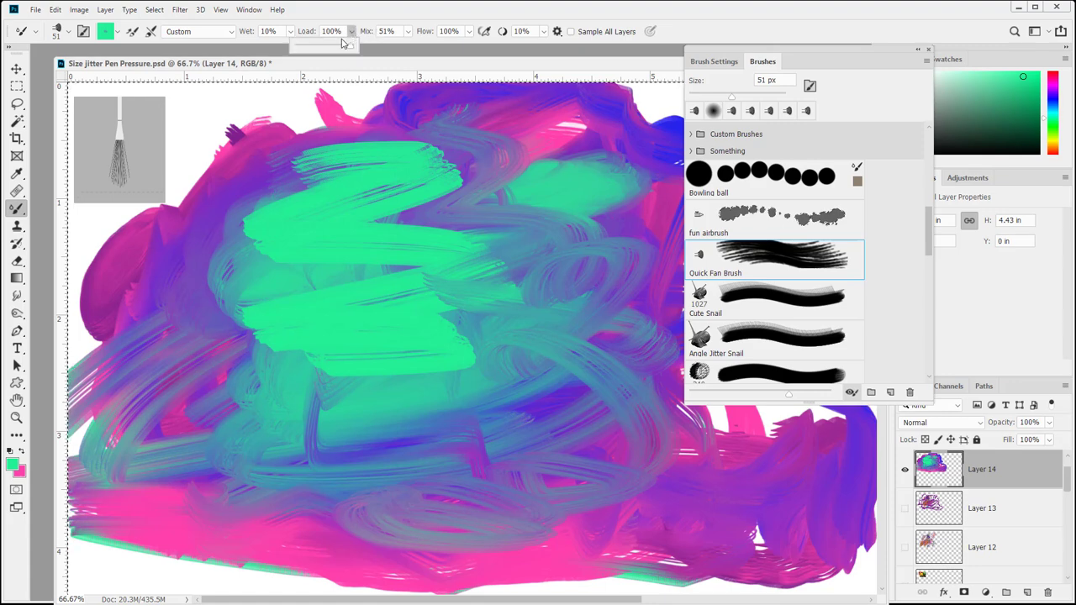
mouse_move(554, 377)
left_mouse_down()
mouse_move(398, 430)
mouse_move(244, 416)
mouse_move(403, 409)
left_mouse_up()
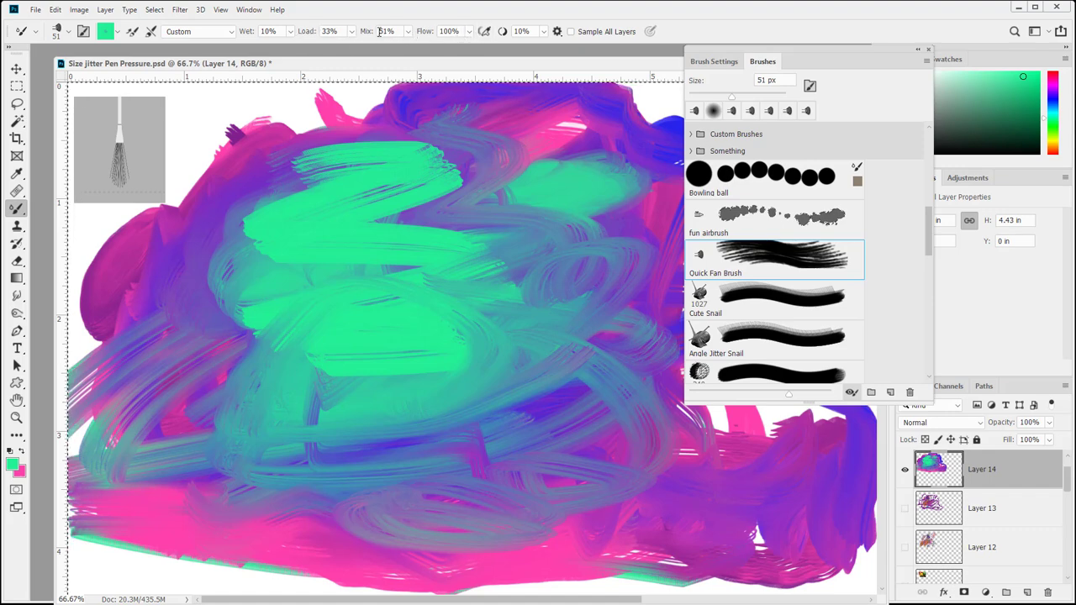
mouse_move(458, 96)
left_mouse_down()
mouse_move(312, 242)
mouse_move(516, 168)
mouse_move(267, 330)
mouse_move(428, 365)
mouse_move(164, 371)
mouse_move(158, 462)
mouse_move(231, 387)
mouse_move(208, 391)
mouse_move(176, 435)
mouse_move(190, 345)
left_mouse_up()
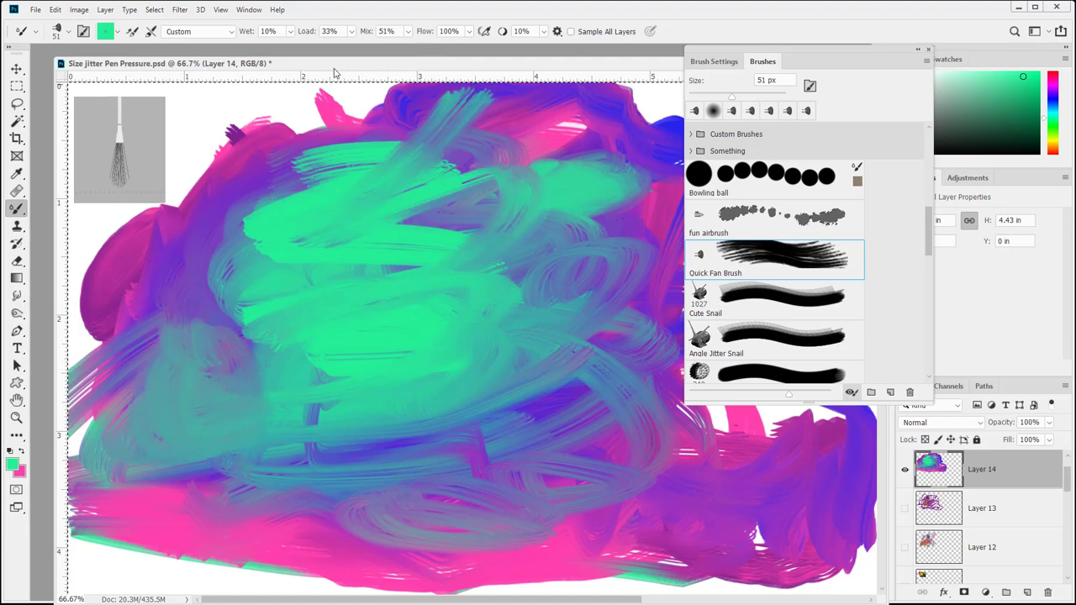
Set the Mixer Brush mix to 68% and its load to 100%
left_click(407, 33)
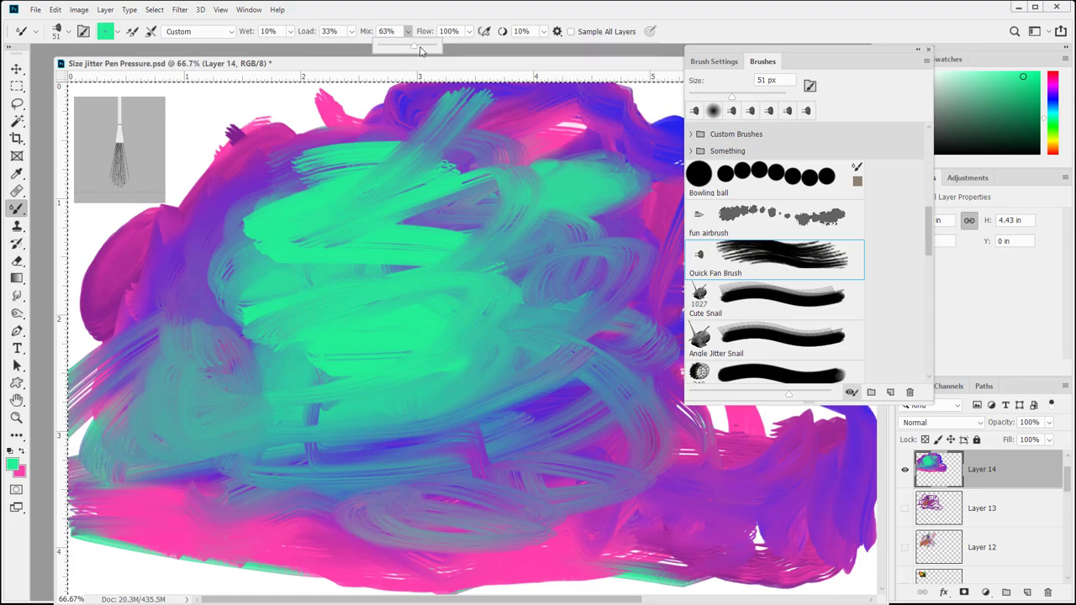
left_click(352, 32)
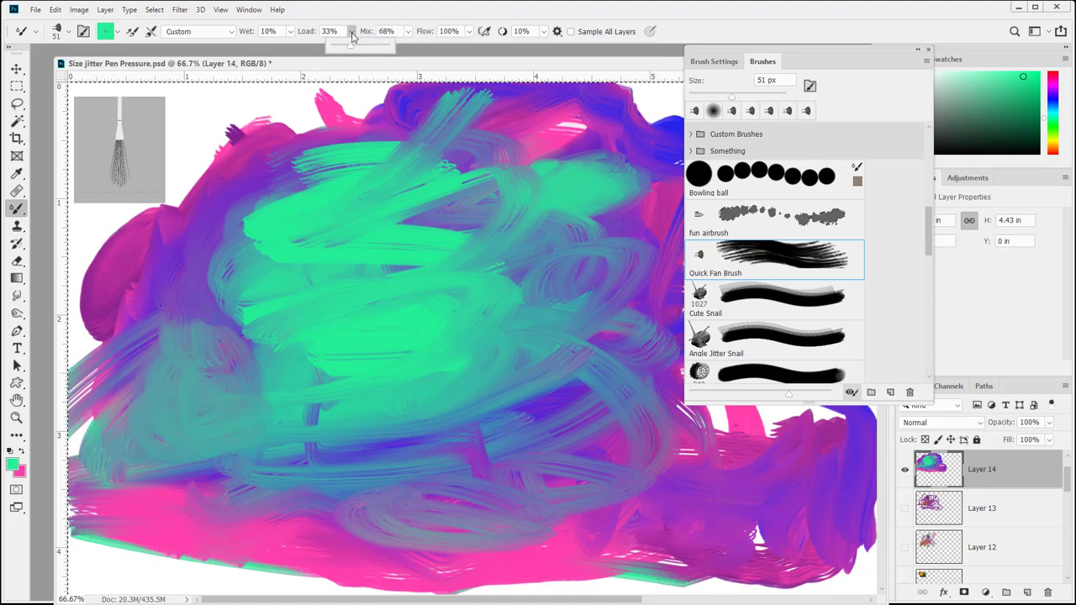
left_click(412, 50)
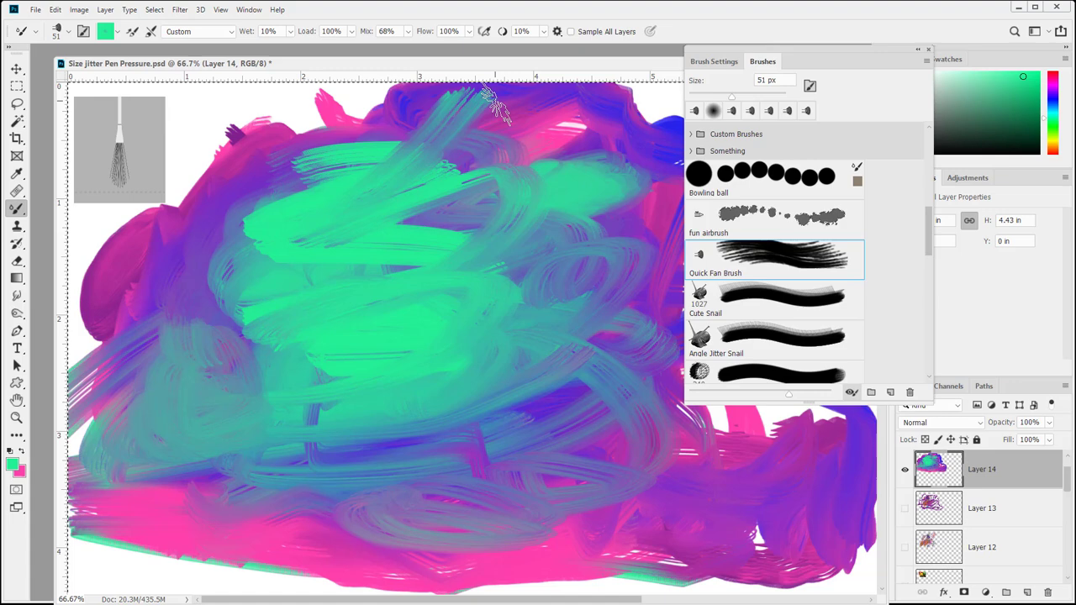
Set the load to 14% and blend long strokes through the painting's upper right, left side, center and lower pink area
left_click(352, 33)
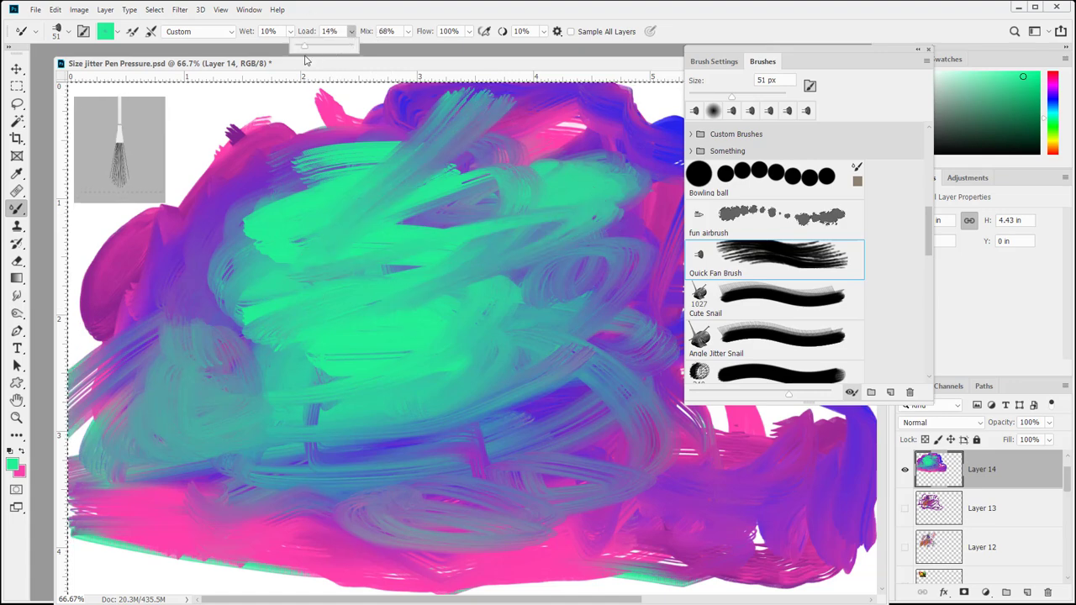
mouse_move(550, 155)
left_mouse_down()
mouse_move(507, 226)
mouse_move(526, 131)
mouse_move(486, 160)
mouse_move(580, 148)
left_mouse_up()
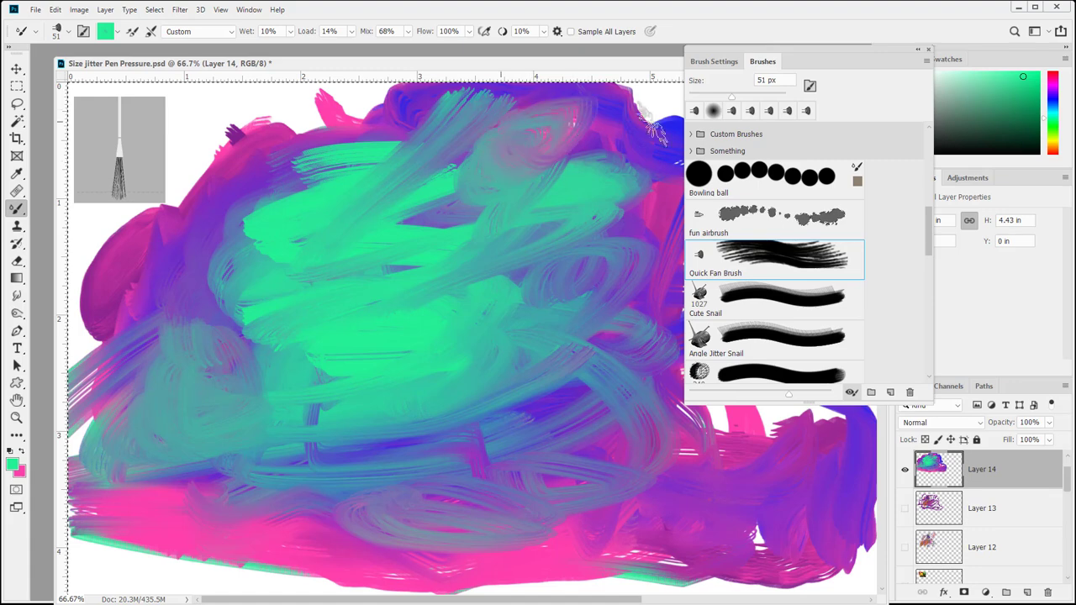
mouse_move(654, 126)
left_mouse_down()
mouse_move(529, 170)
mouse_move(571, 152)
left_mouse_up()
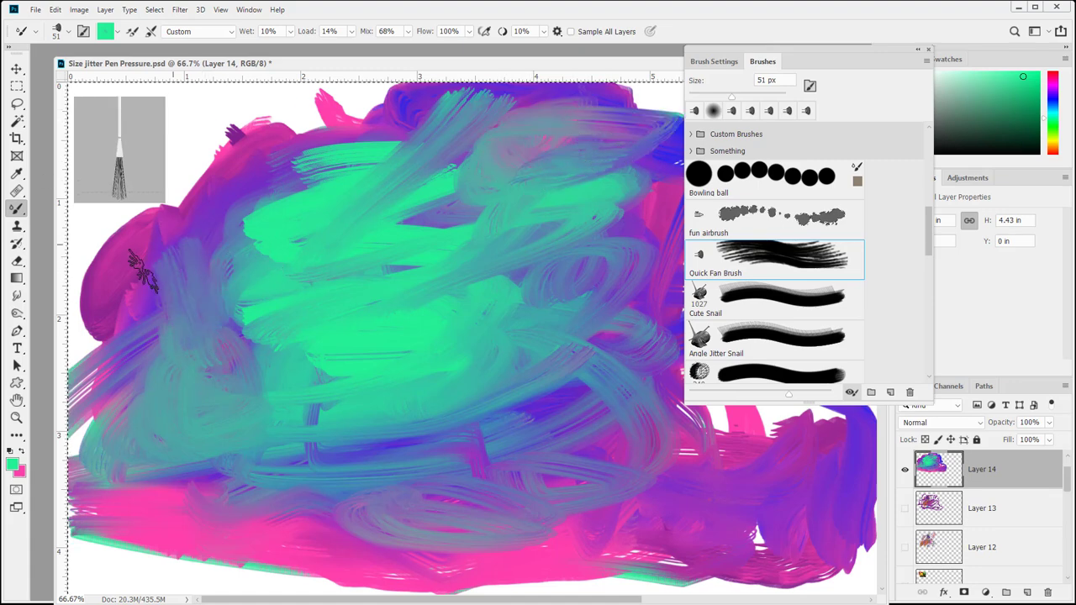
mouse_move(141, 269)
left_mouse_down()
mouse_move(188, 343)
mouse_move(271, 370)
mouse_move(448, 283)
mouse_move(364, 189)
mouse_move(239, 215)
mouse_move(407, 203)
mouse_move(300, 260)
mouse_move(305, 200)
mouse_move(465, 161)
mouse_move(240, 190)
mouse_move(497, 200)
mouse_move(254, 303)
mouse_move(523, 365)
mouse_move(361, 485)
mouse_move(425, 483)
mouse_move(542, 394)
mouse_move(548, 578)
mouse_move(509, 516)
mouse_move(595, 378)
mouse_move(593, 355)
mouse_move(405, 470)
mouse_move(326, 477)
mouse_move(510, 401)
mouse_move(602, 322)
mouse_move(661, 208)
mouse_move(531, 396)
mouse_move(481, 425)
left_mouse_up()
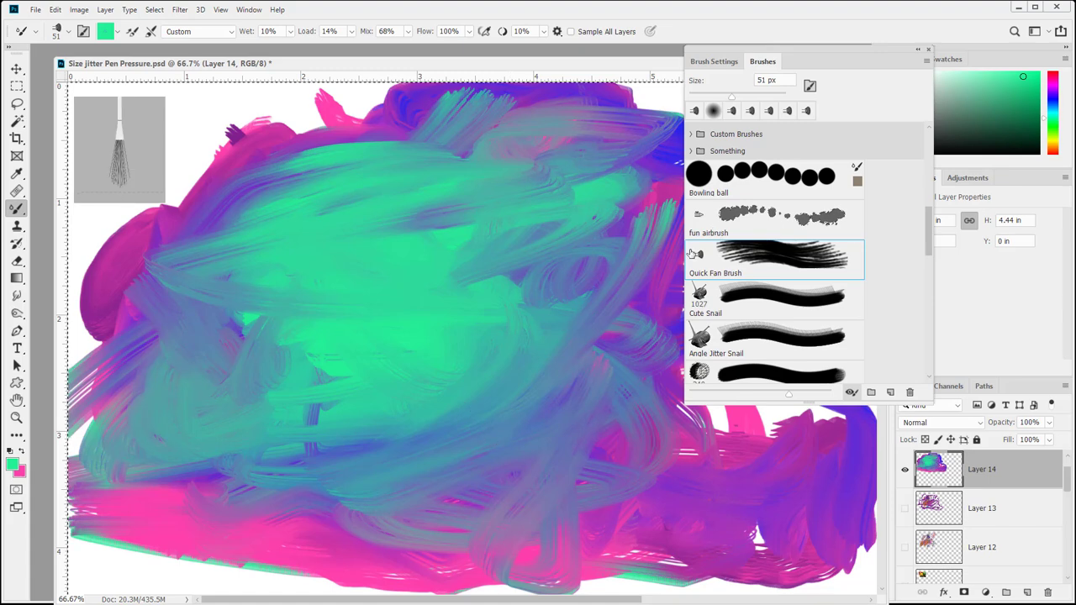
mouse_move(602, 356)
left_mouse_down()
mouse_move(445, 512)
mouse_move(588, 429)
mouse_move(695, 521)
mouse_move(772, 422)
mouse_move(416, 584)
left_mouse_up()
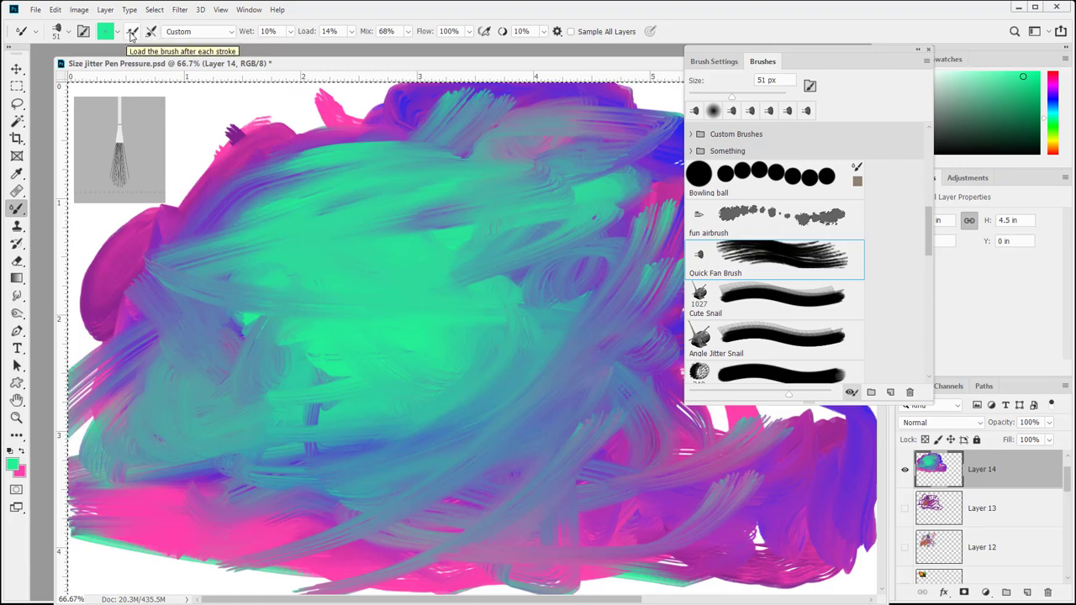
Apply the Moist preset and blend the green center into the surrounding purple and pink paint
left_click(196, 32)
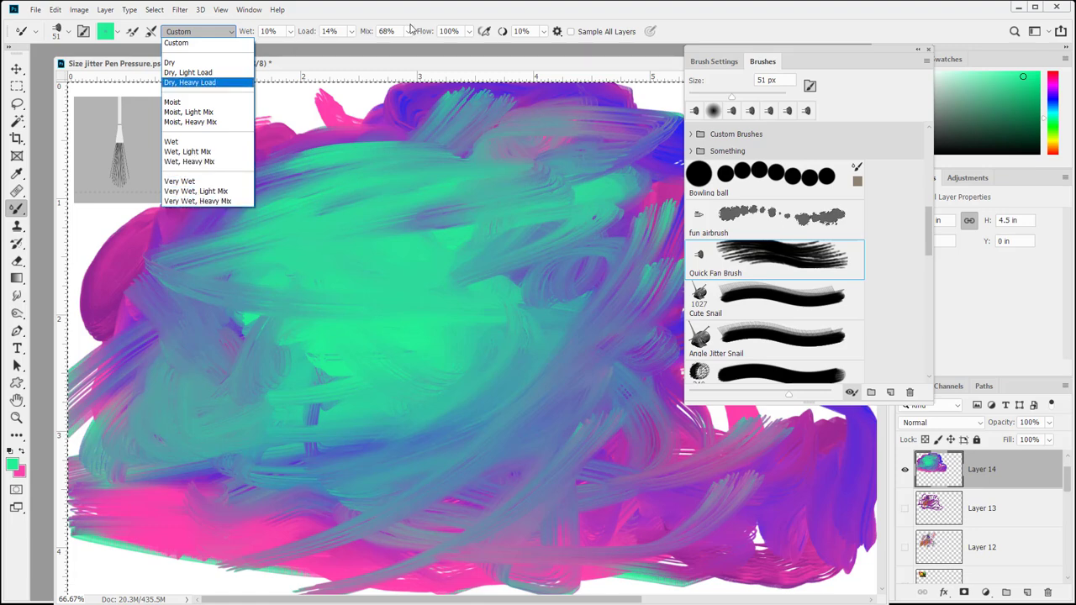
left_click(181, 101)
mouse_move(177, 105)
left_mouse_down()
mouse_move(450, 246)
mouse_move(467, 269)
mouse_move(325, 330)
mouse_move(526, 307)
mouse_move(311, 384)
mouse_move(594, 347)
mouse_move(494, 236)
mouse_move(500, 149)
mouse_move(586, 140)
mouse_move(443, 363)
mouse_move(550, 415)
mouse_move(780, 492)
mouse_move(395, 535)
mouse_move(168, 521)
mouse_move(57, 500)
mouse_move(308, 410)
mouse_move(343, 273)
mouse_move(412, 195)
mouse_move(473, 150)
mouse_move(329, 254)
mouse_move(313, 304)
mouse_move(378, 341)
mouse_move(315, 206)
mouse_move(331, 158)
mouse_move(177, 242)
mouse_move(375, 83)
left_mouse_up()
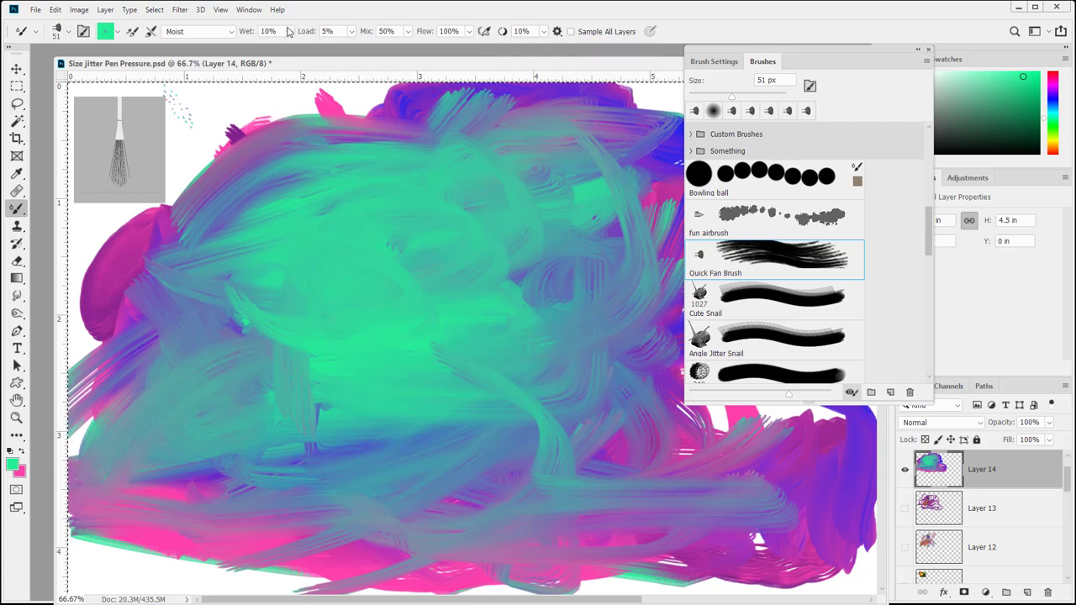
Apply the Wet, Light Mix preset and paint looping green strokes over the center and lower middle of the painting
left_click(222, 32)
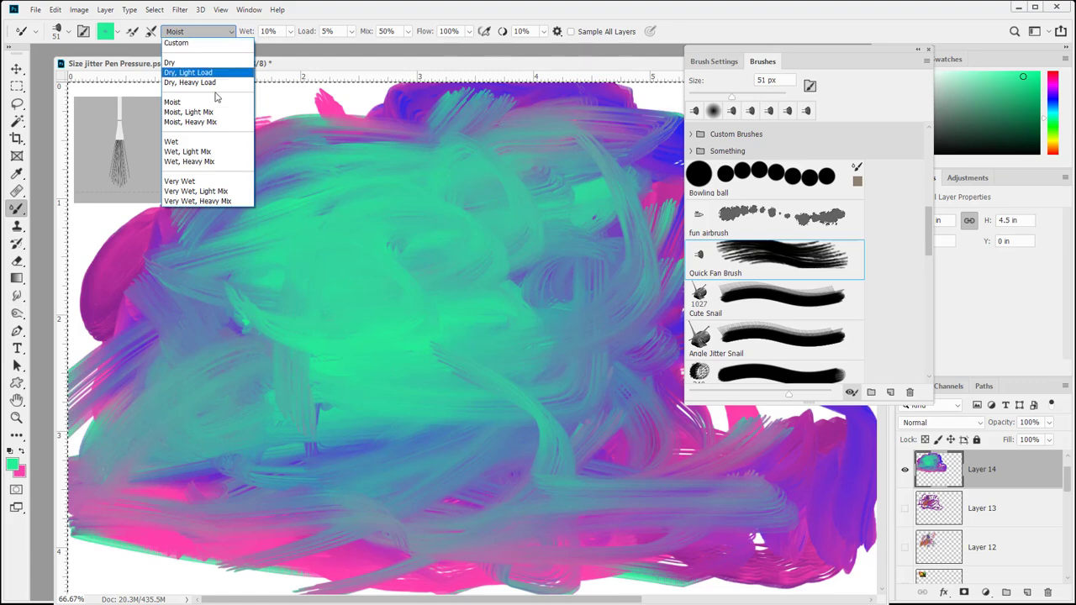
left_click(210, 153)
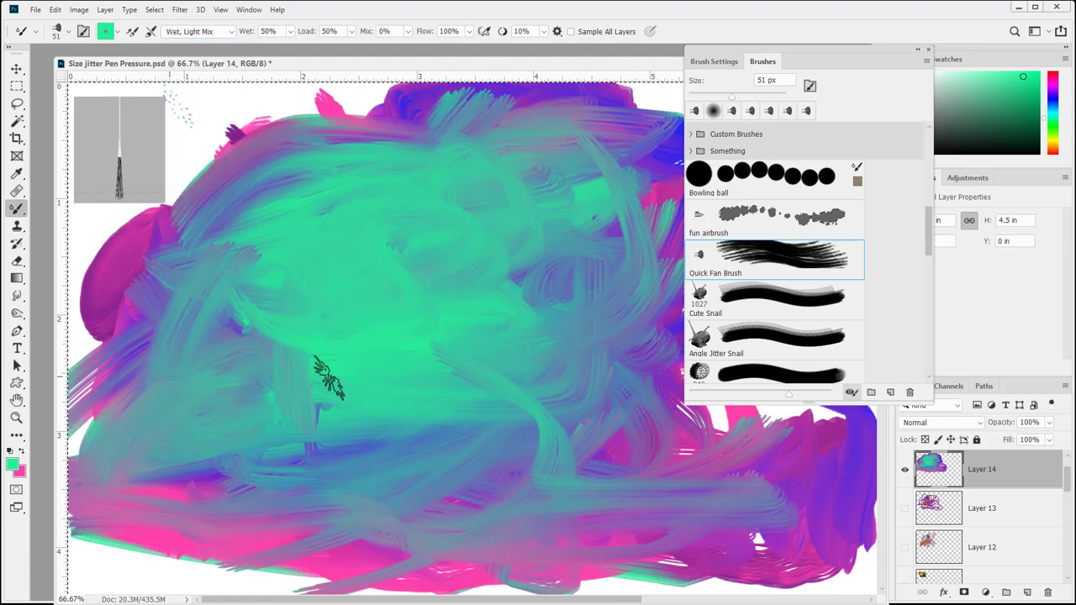
mouse_move(427, 353)
left_mouse_down()
mouse_move(453, 444)
mouse_move(426, 419)
mouse_move(303, 430)
mouse_move(550, 412)
mouse_move(409, 360)
mouse_move(267, 386)
mouse_move(507, 382)
left_mouse_up()
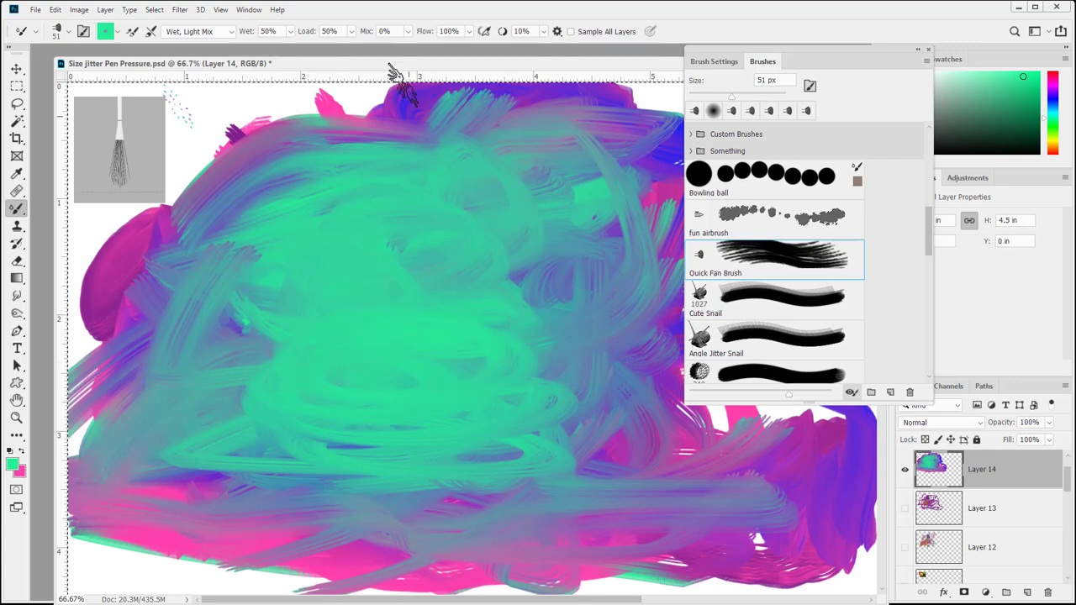
Set wet to 3% and paint winding green strokes around the upper, outer and lower parts of the painting
left_click(289, 32)
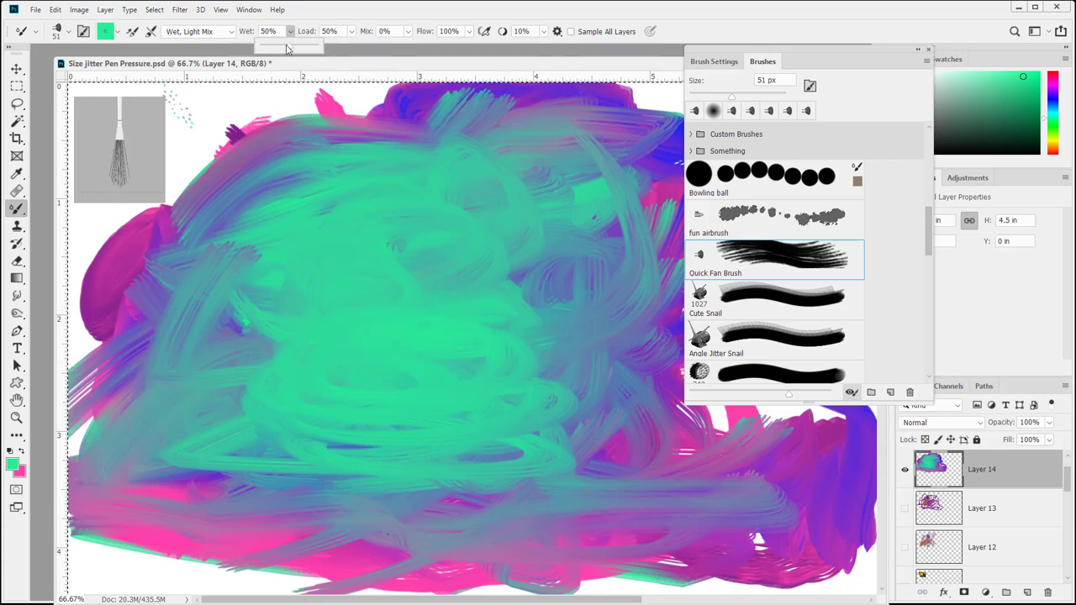
left_click_drag(268, 54, 265, 54)
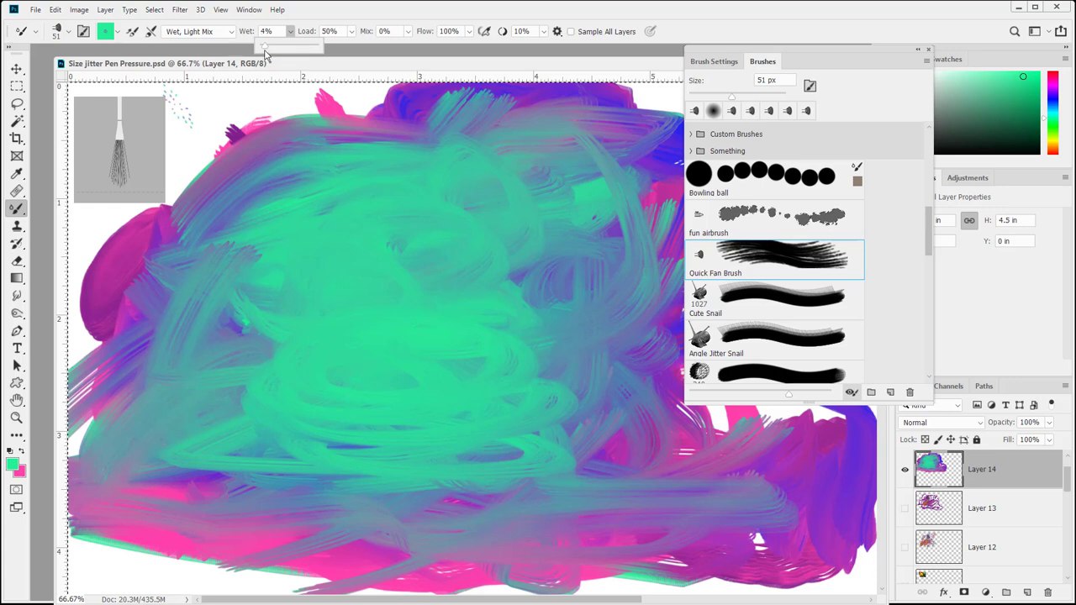
mouse_move(609, 178)
left_mouse_down()
mouse_move(565, 298)
mouse_move(576, 417)
mouse_move(690, 461)
mouse_move(692, 507)
mouse_move(197, 514)
mouse_move(243, 498)
mouse_move(197, 464)
mouse_move(150, 474)
mouse_move(155, 356)
mouse_move(122, 360)
mouse_move(151, 370)
mouse_move(143, 260)
mouse_move(202, 253)
mouse_move(199, 203)
mouse_move(322, 120)
mouse_move(416, 114)
left_mouse_up()
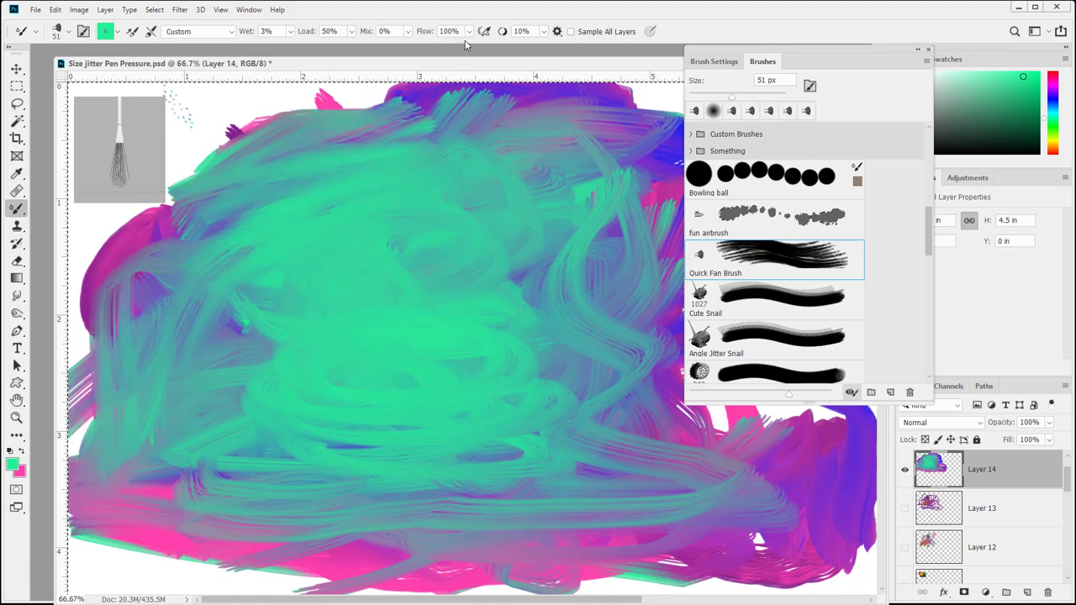
Set the mix to 30% and scrub green strokes over the purple area at the painting's lower right
left_click(408, 31)
left_click_drag(402, 47, 419, 50)
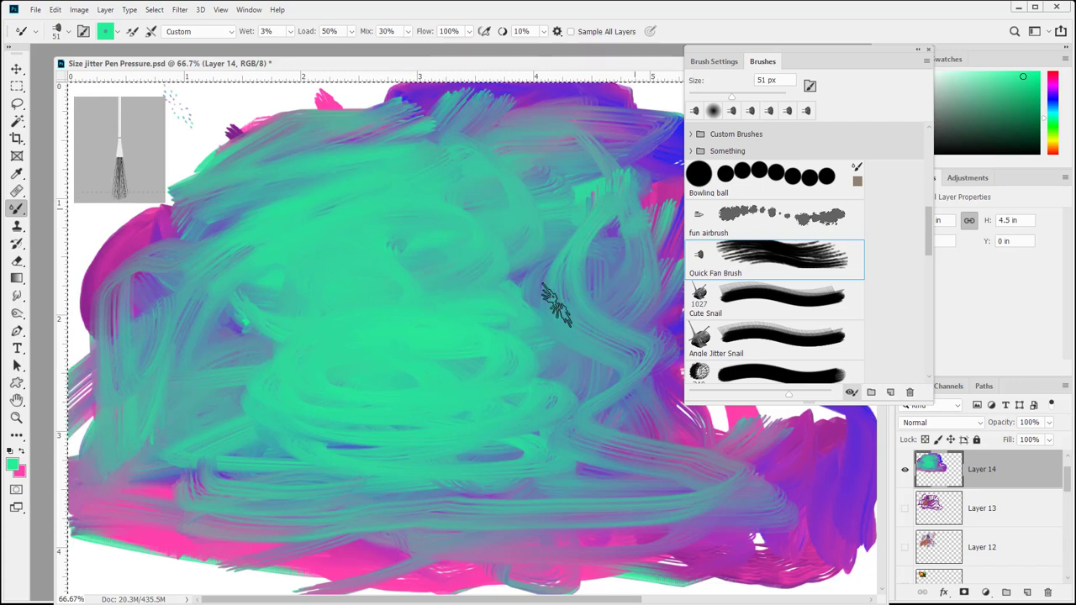
mouse_move(435, 531)
left_mouse_down()
mouse_move(757, 538)
mouse_move(728, 530)
mouse_move(715, 475)
mouse_move(798, 446)
mouse_move(820, 424)
left_mouse_up()
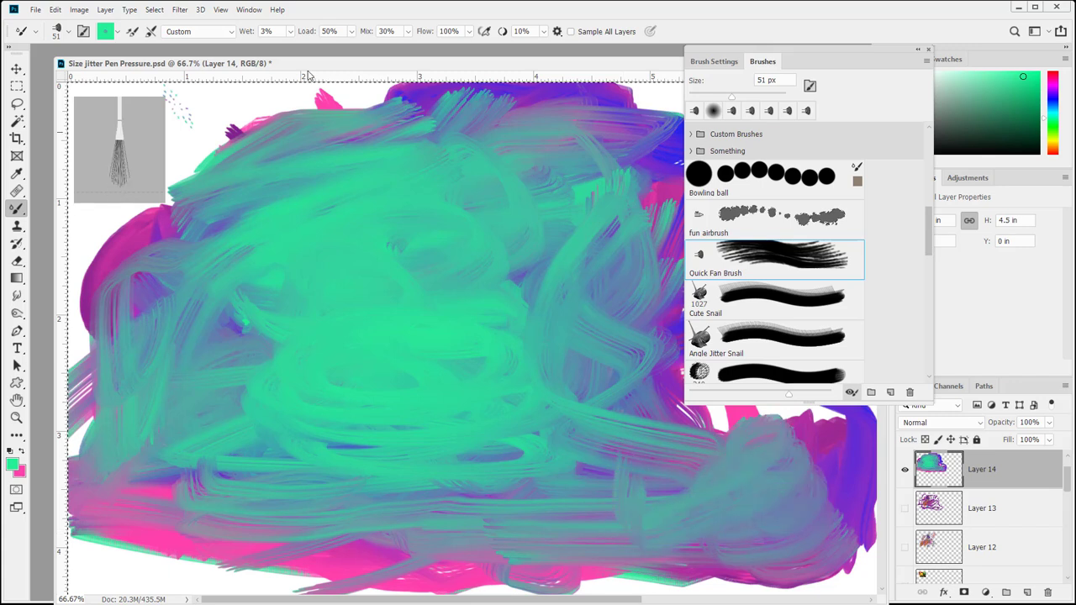
Set the load to 100% and dab green bristle specks at the canvas's lower left
left_click(350, 31)
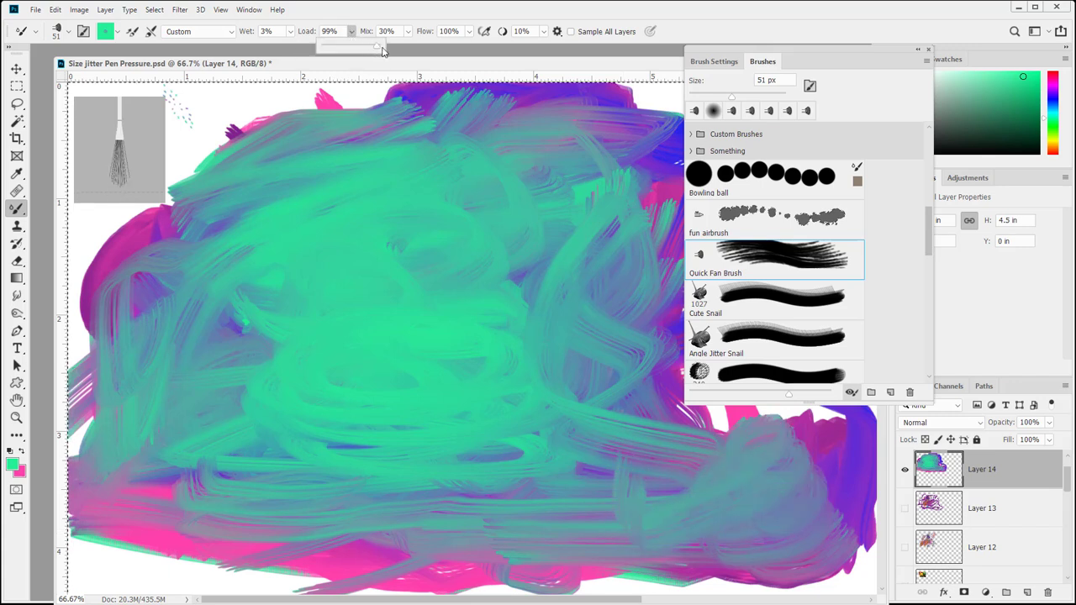
left_click(365, 22)
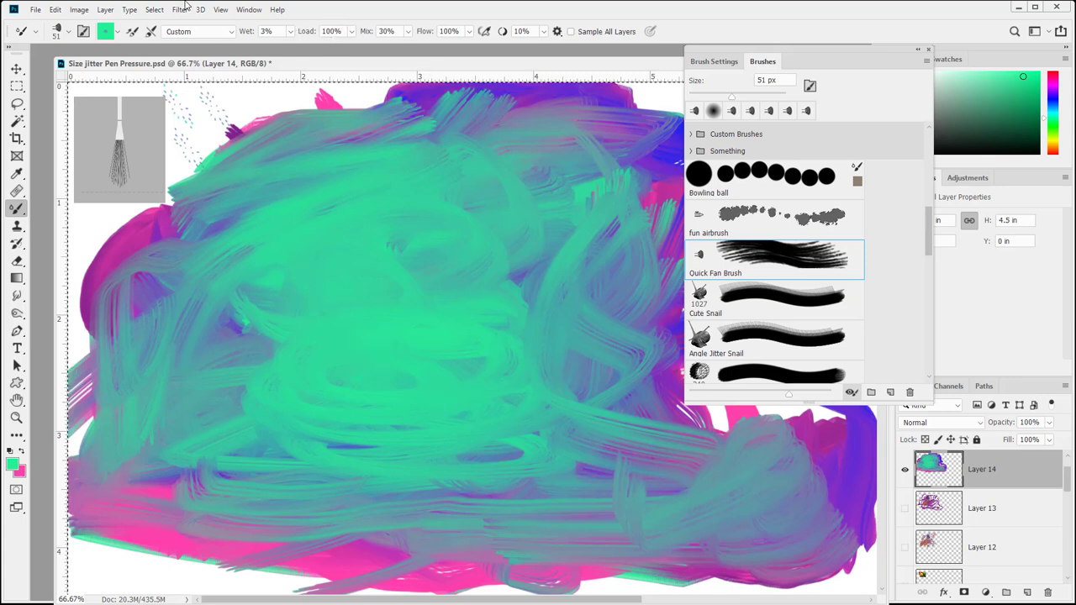
mouse_move(110, 531)
left_mouse_down()
mouse_move(136, 559)
mouse_move(122, 559)
mouse_move(168, 558)
left_mouse_up()
Add a new layer and paint overlapping bright green zigzags and loops across the center and upper part of the canvas
left_click(1025, 592)
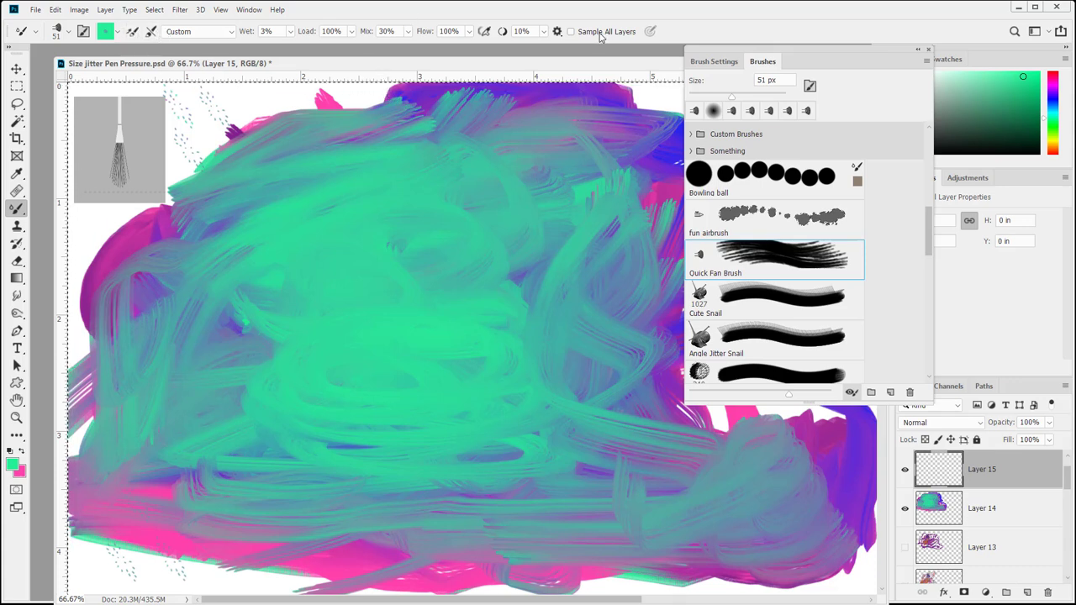
mouse_move(267, 315)
left_mouse_down()
mouse_move(239, 387)
mouse_move(530, 359)
mouse_move(378, 444)
mouse_move(376, 458)
mouse_move(272, 395)
mouse_move(254, 292)
mouse_move(365, 261)
mouse_move(191, 319)
mouse_move(386, 304)
left_mouse_up()
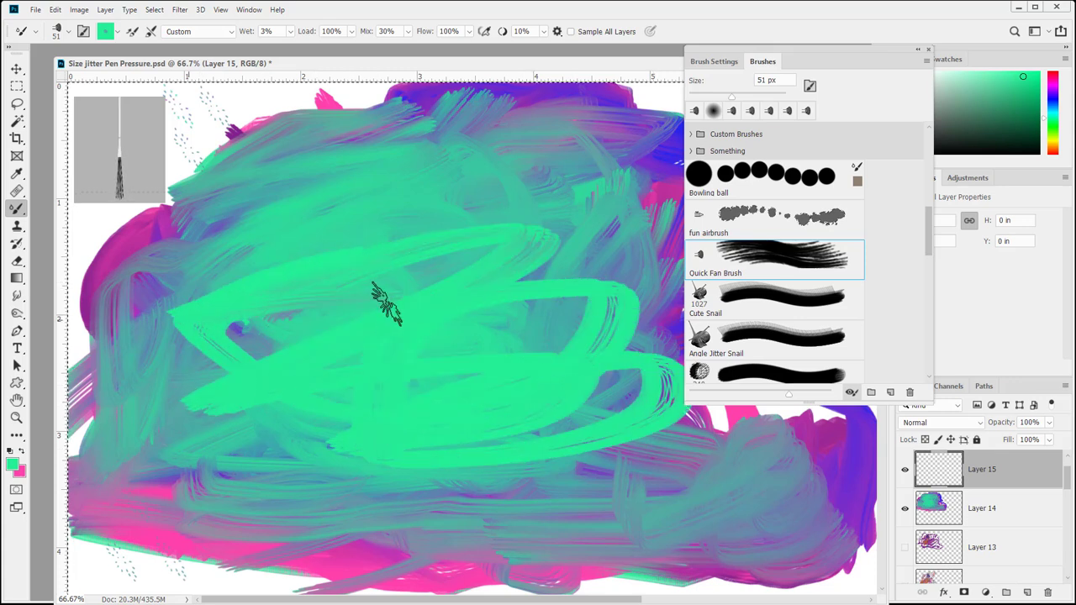
left_click_drag(289, 173, 516, 112)
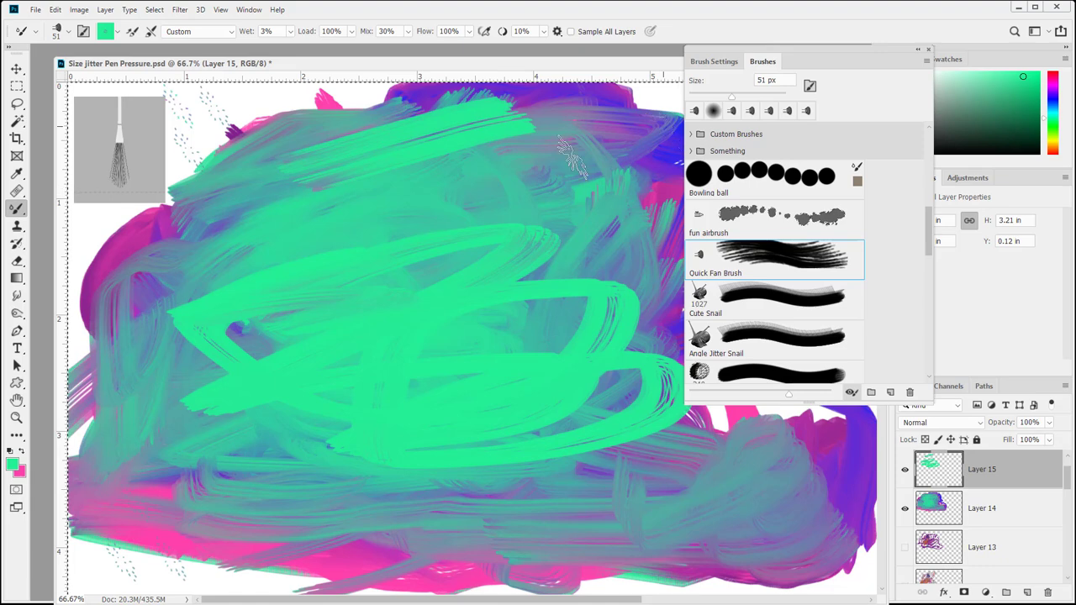
mouse_move(571, 156)
left_mouse_down()
mouse_move(476, 215)
mouse_move(642, 189)
mouse_move(533, 249)
left_mouse_up()
mouse_move(468, 163)
left_mouse_down()
mouse_move(234, 259)
mouse_move(243, 211)
mouse_move(257, 190)
mouse_move(357, 186)
mouse_move(343, 210)
mouse_move(337, 171)
mouse_move(298, 287)
mouse_move(292, 277)
mouse_move(349, 184)
mouse_move(406, 189)
mouse_move(227, 398)
mouse_move(401, 183)
mouse_move(346, 360)
left_mouse_up()
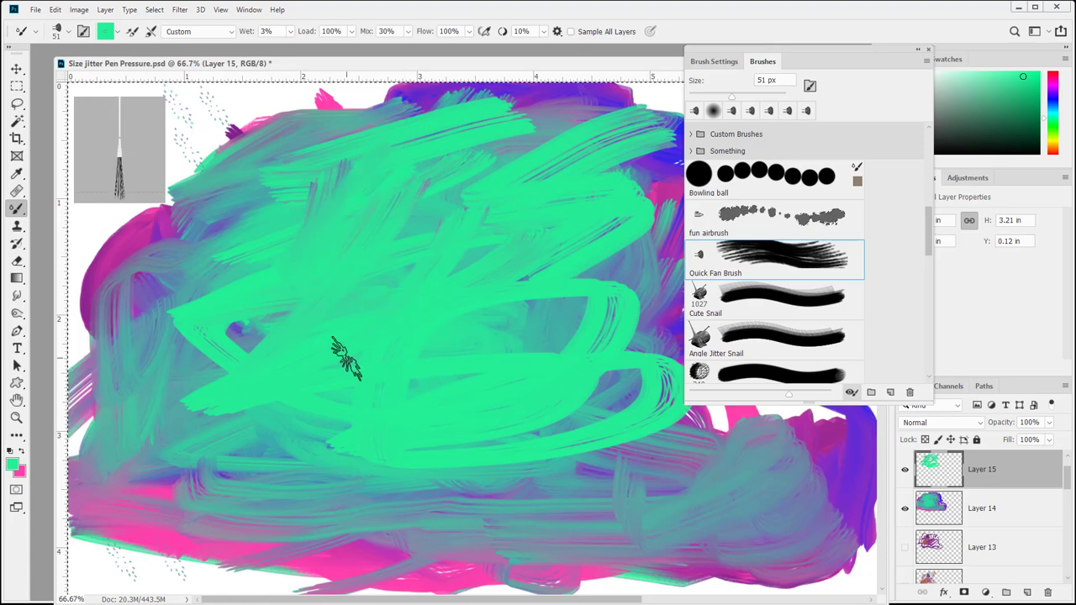
Hide Layer 14 and Layer 15 and paint three diagonal green strokes on a new empty layer
left_click(904, 509)
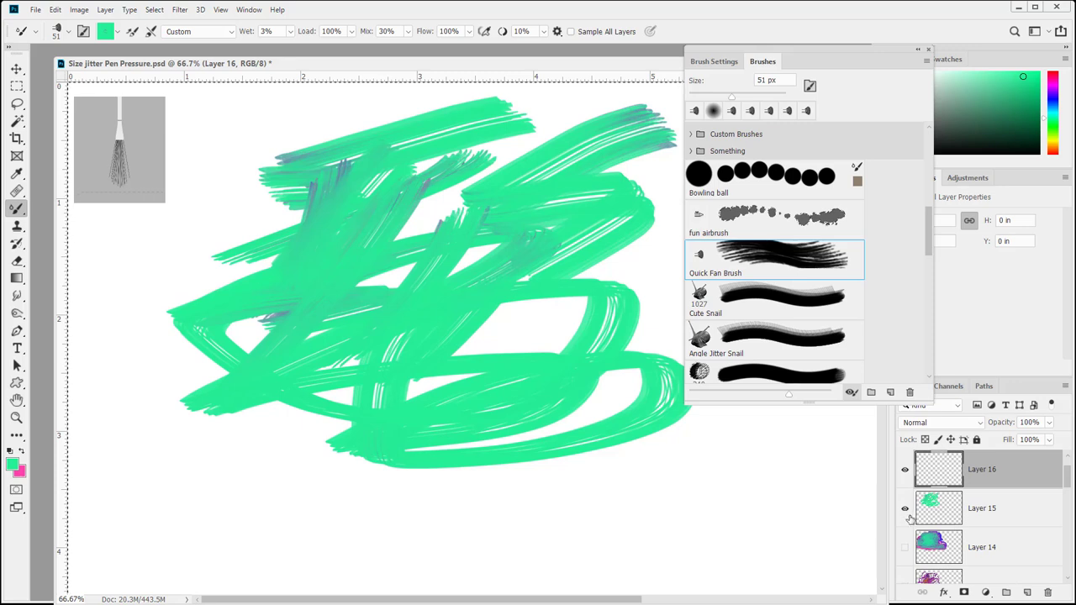
left_click(905, 509)
left_click_drag(476, 170, 240, 411)
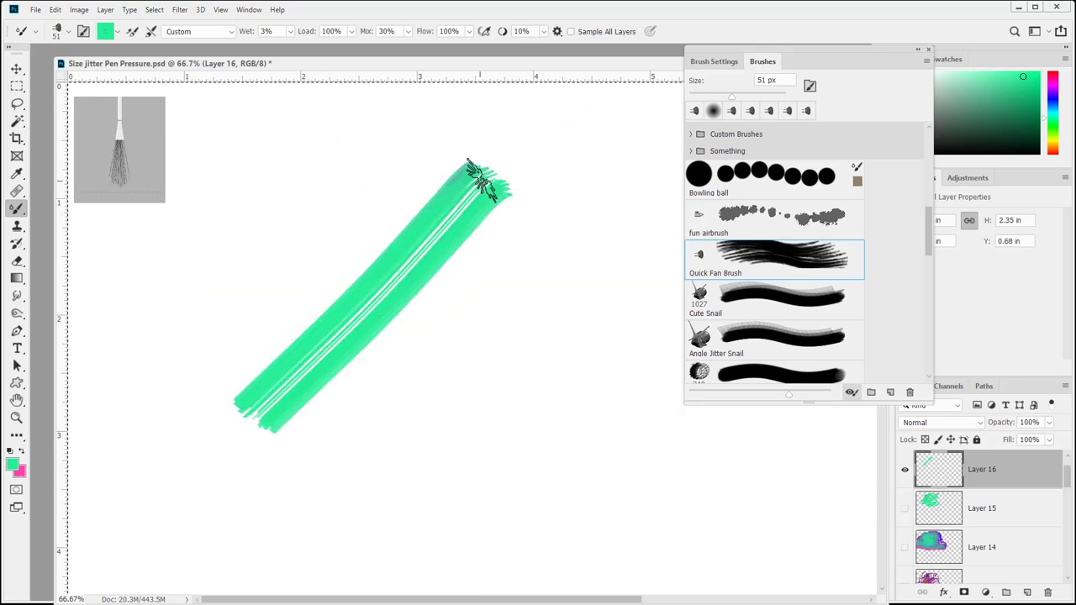
left_click_drag(569, 224, 402, 380)
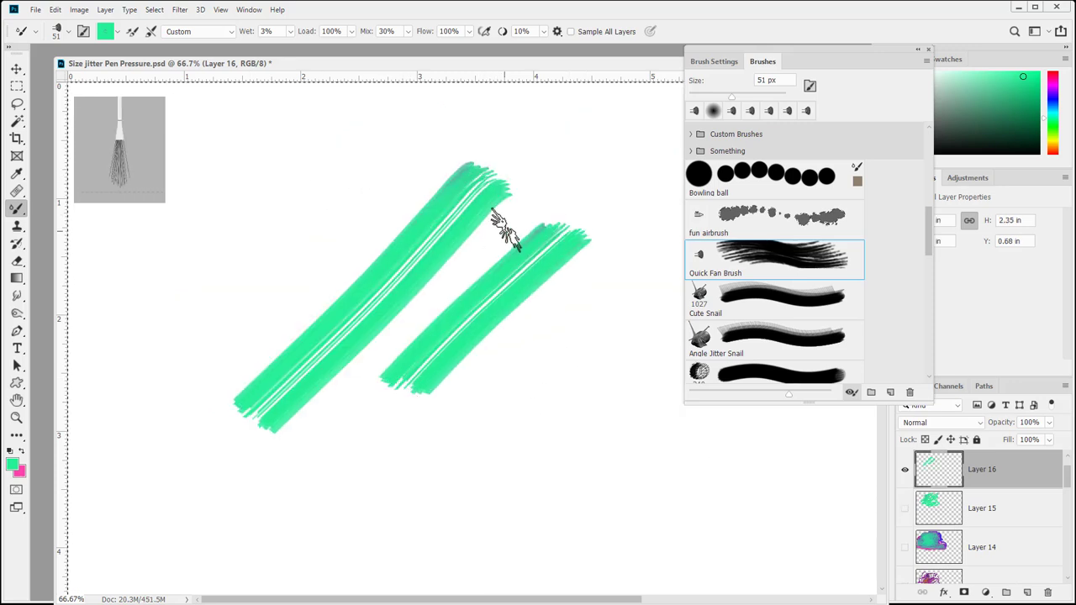
left_click_drag(500, 228, 379, 340)
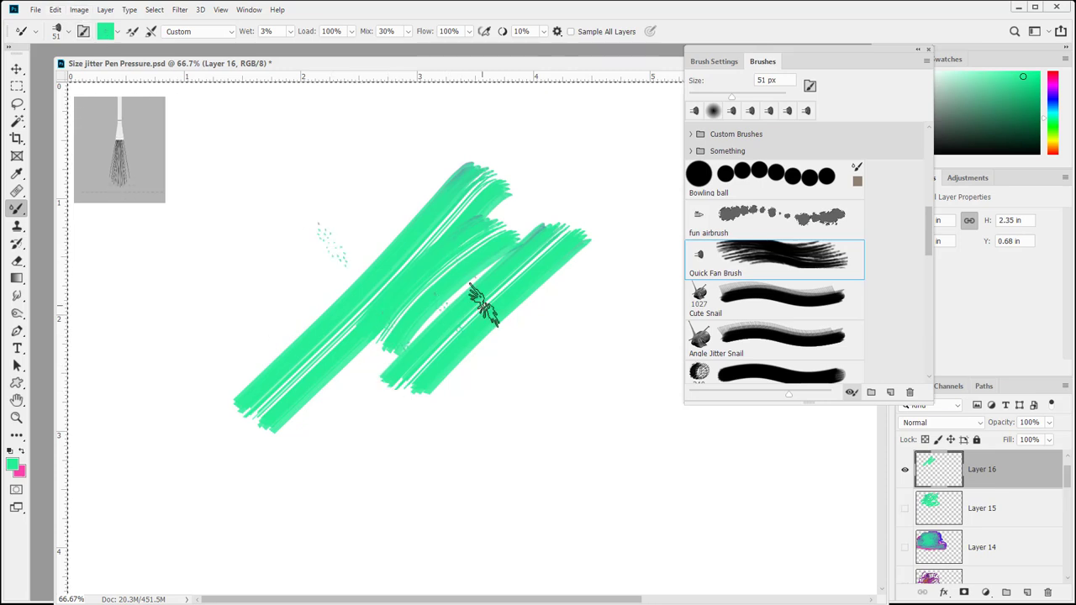
Zoom in on the diagonal green strokes and specks to examine the bristle marks, then return to the Mixer Brush
left_click_drag(420, 277, 548, 385)
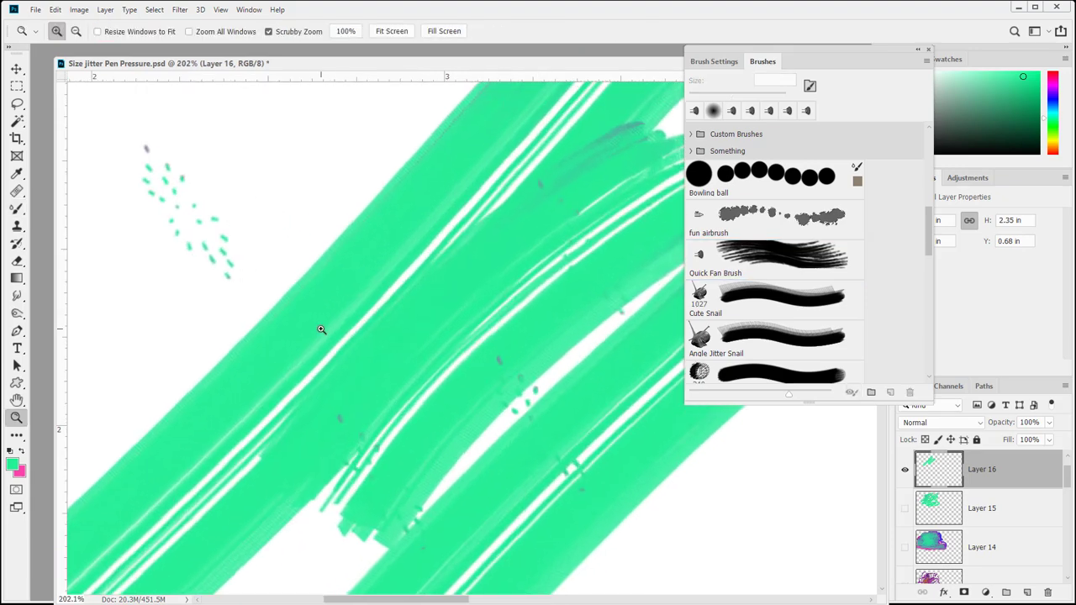
left_click_drag(398, 337, 192, 260)
mouse_move(203, 188)
left_mouse_down()
mouse_move(216, 211)
mouse_move(185, 201)
left_mouse_up()
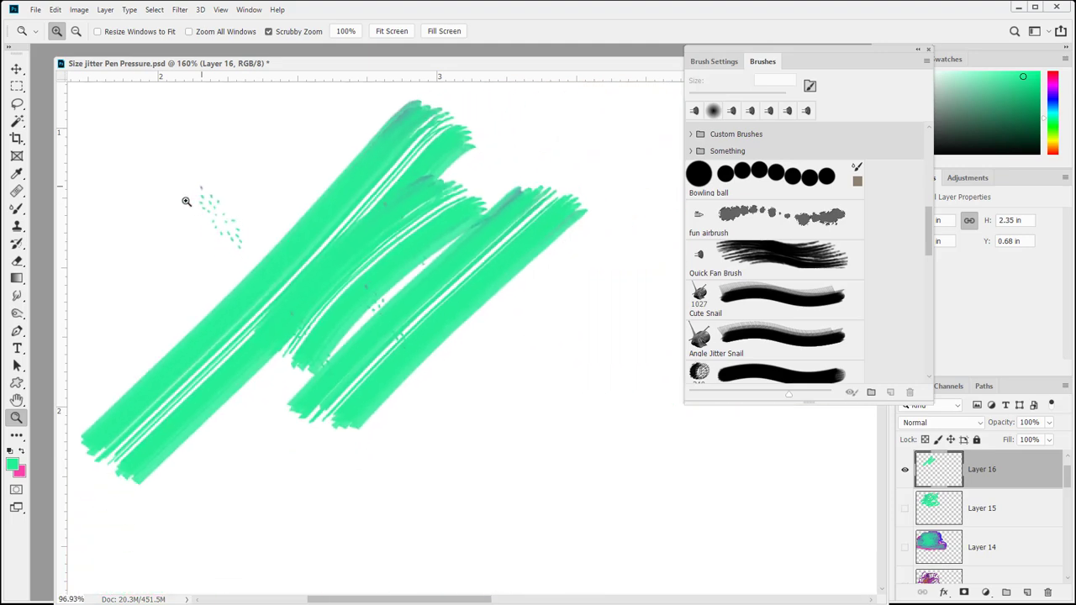
left_click(330, 215)
key("b")
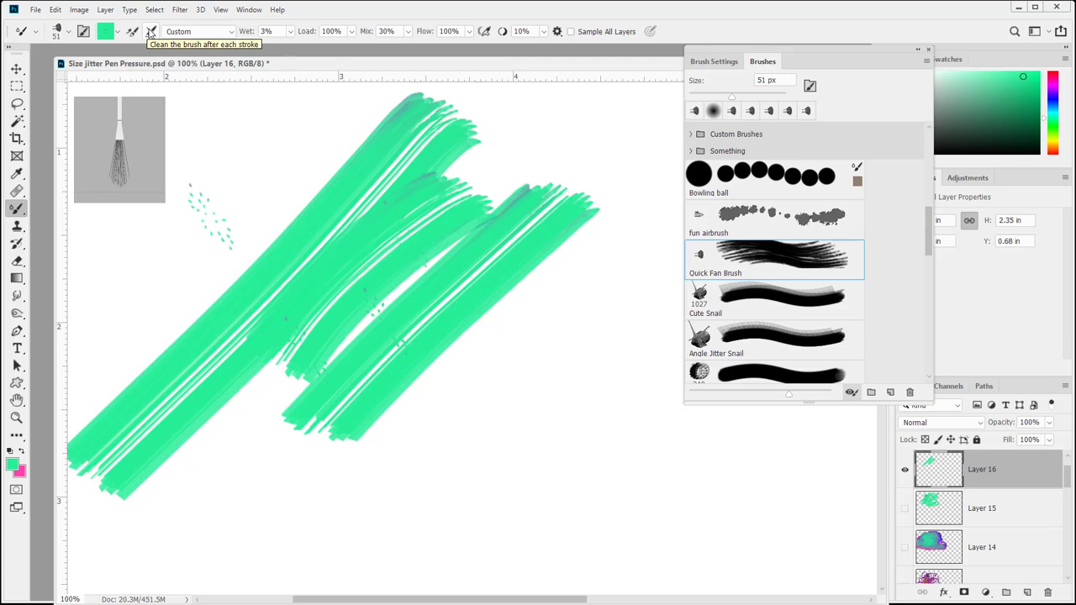
Turn on cleaning the brush after each stroke and smear the green paint outward into the blank canvas with the unloaded brush
left_click(151, 34)
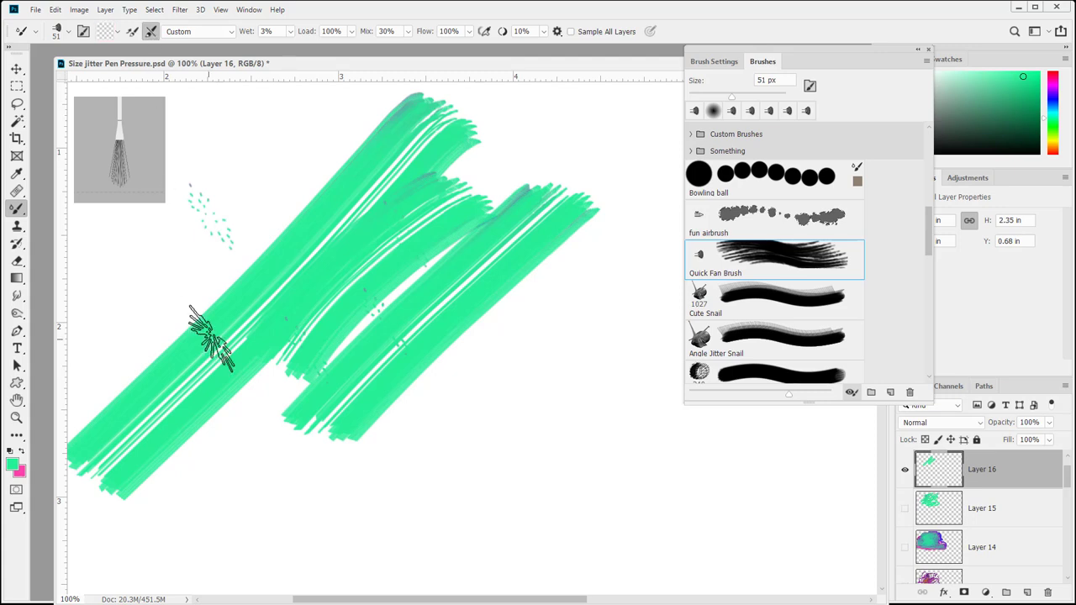
left_click_drag(380, 481, 647, 226)
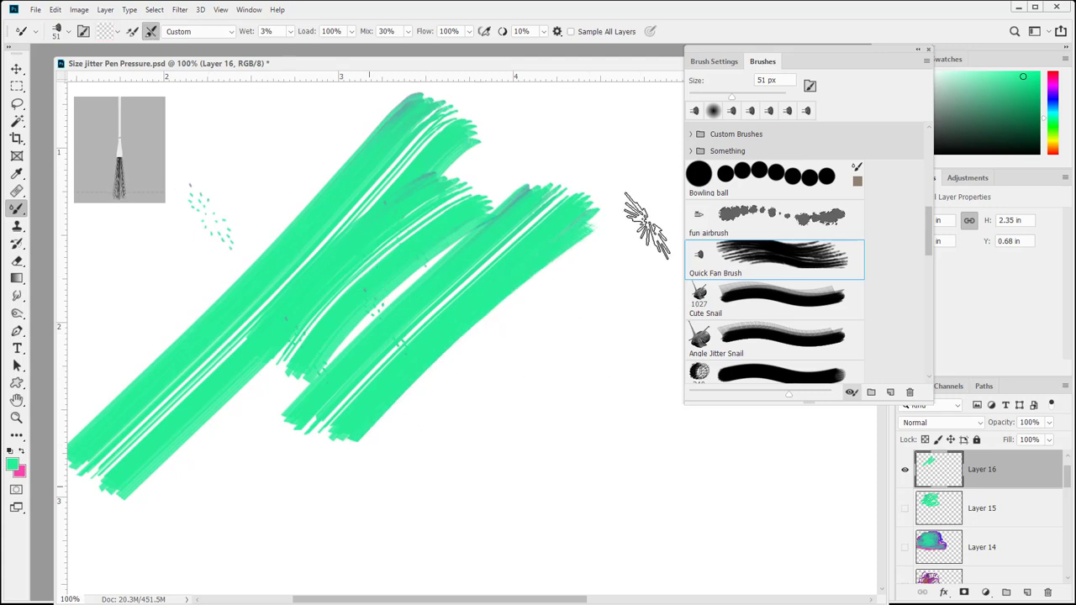
left_click_drag(445, 372, 480, 429)
left_click_drag(492, 296, 625, 454)
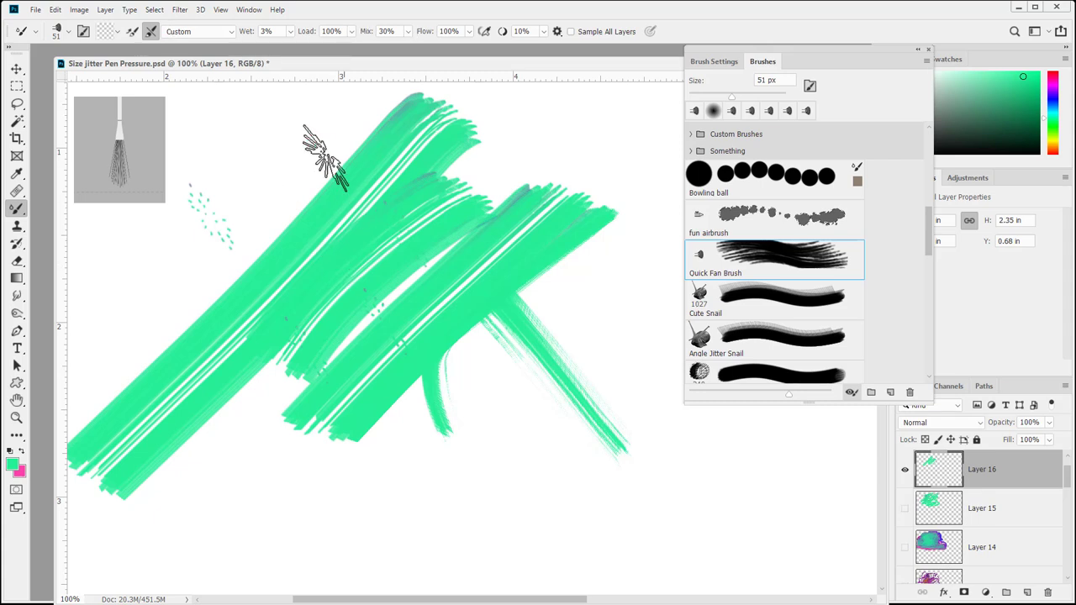
left_click_drag(329, 168, 279, 206)
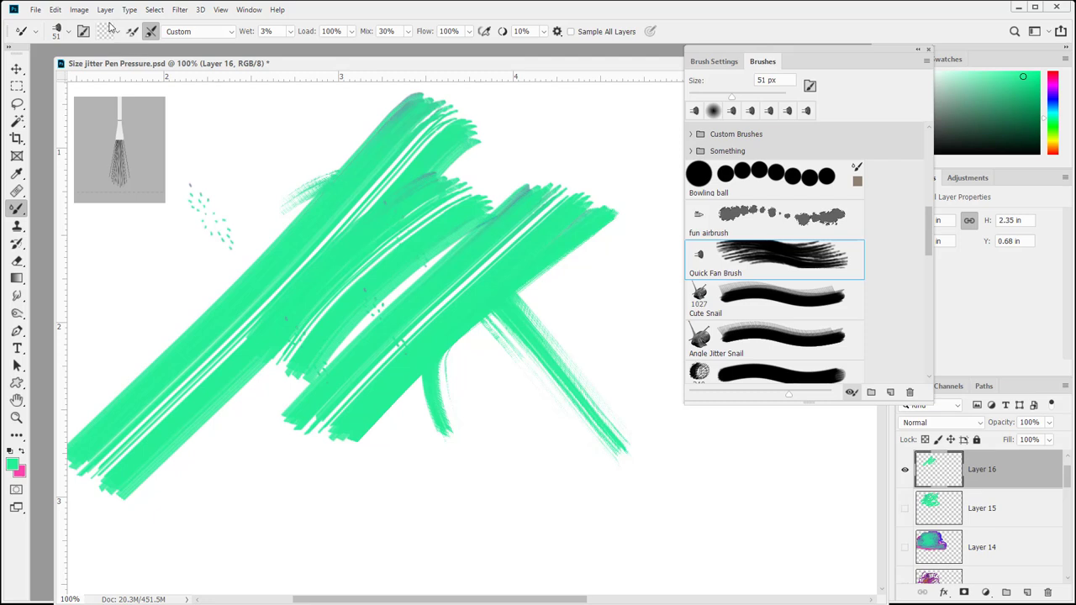
mouse_move(313, 160)
left_mouse_down()
mouse_move(257, 137)
mouse_move(260, 254)
mouse_move(295, 185)
mouse_move(252, 149)
left_mouse_up()
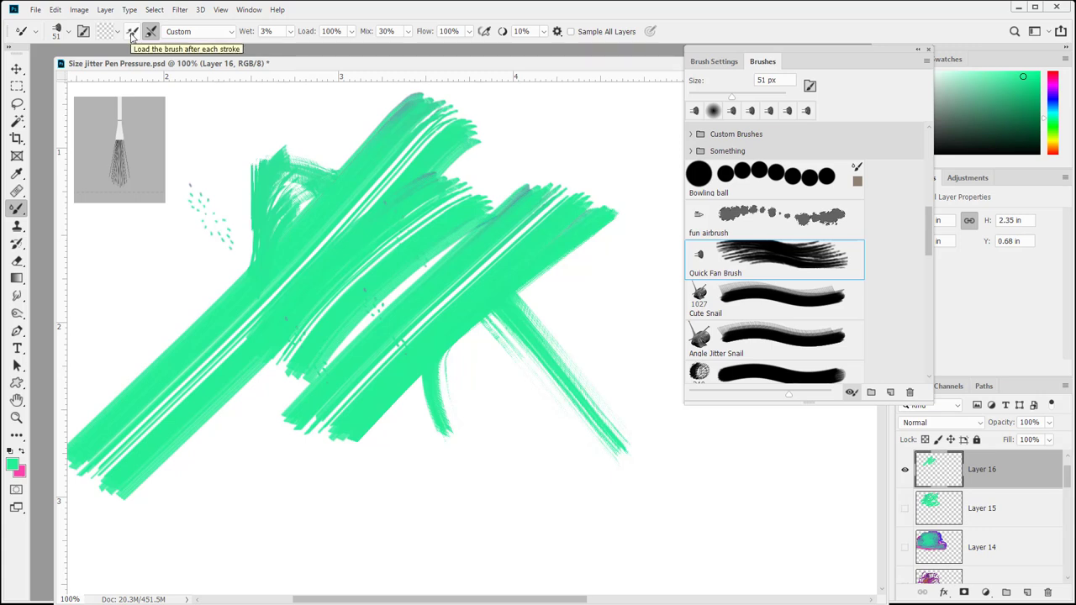
Turn on loading the brush after each stroke and paint broad green horizontal strokes below the diagonal ones
left_click(131, 33)
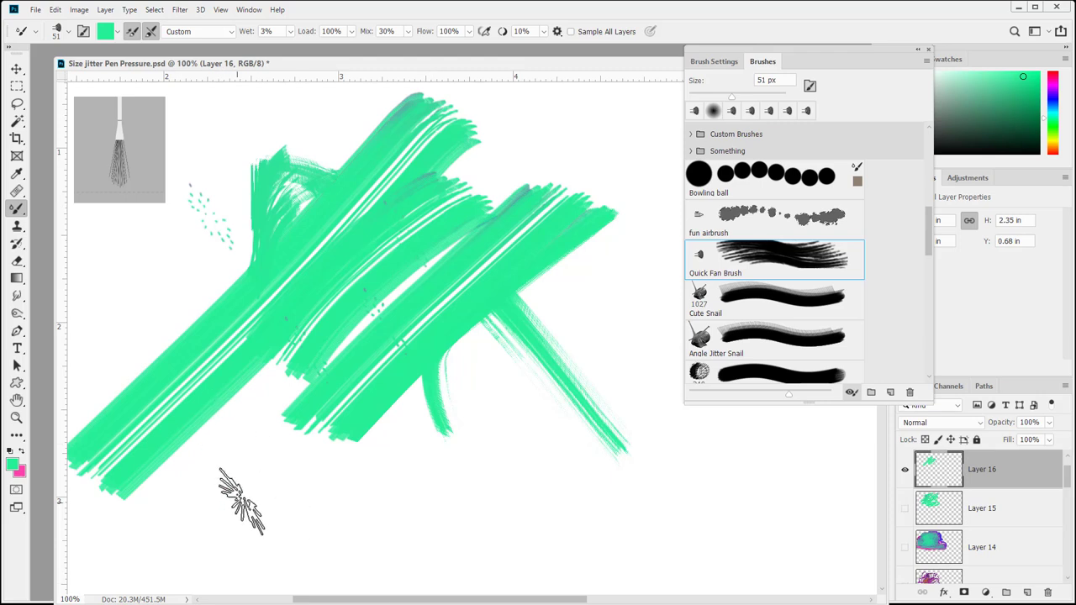
left_click_drag(226, 476, 433, 478)
left_click_drag(216, 538, 589, 516)
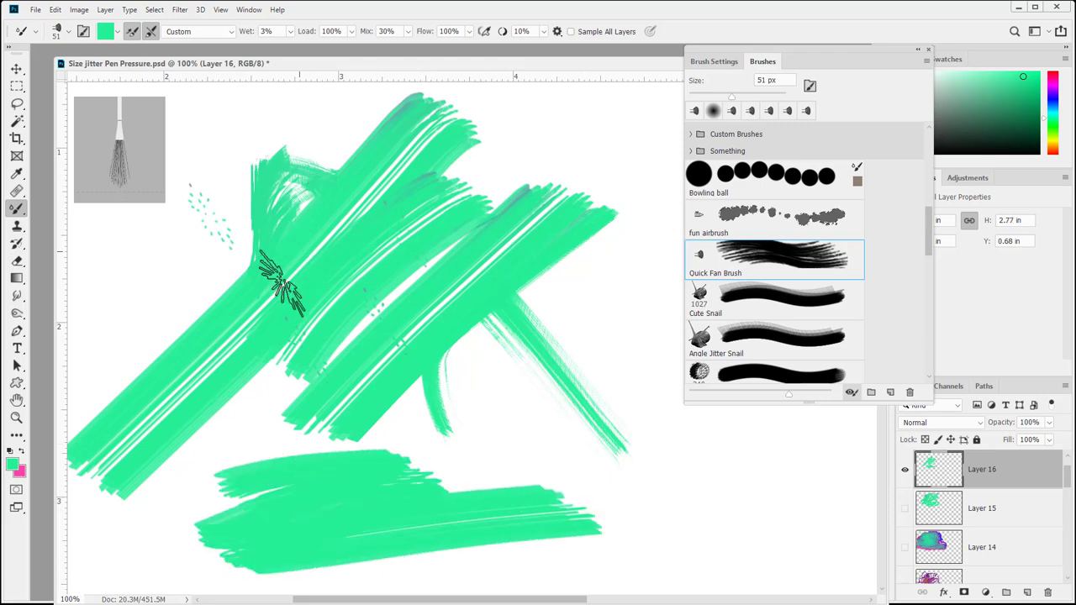
Swap the foreground color to pink and paint ovals over the green strokes and one on blank canvas at the lower right
mouse_move(283, 283)
left_mouse_down()
mouse_move(384, 252)
mouse_move(276, 345)
mouse_move(471, 325)
mouse_move(356, 255)
mouse_move(275, 327)
mouse_move(306, 340)
mouse_move(347, 311)
mouse_move(378, 345)
mouse_move(460, 327)
mouse_move(398, 313)
mouse_move(458, 267)
mouse_move(331, 319)
mouse_move(412, 304)
mouse_move(401, 279)
mouse_move(329, 302)
mouse_move(397, 270)
left_mouse_up()
left_click(21, 454)
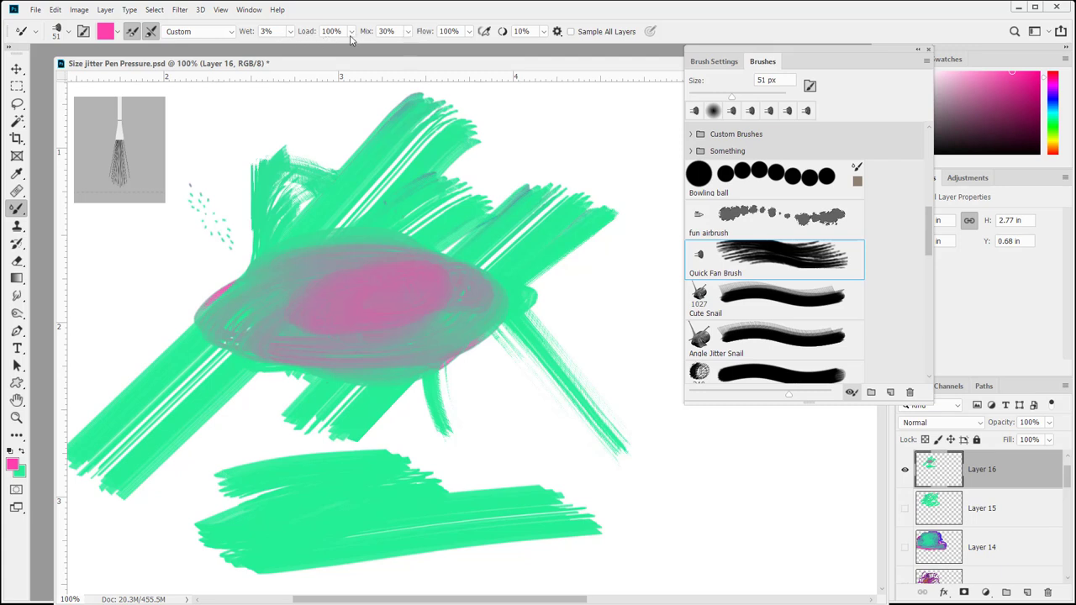
mouse_move(365, 288)
left_mouse_down()
mouse_move(332, 308)
mouse_move(411, 305)
mouse_move(318, 298)
left_mouse_up()
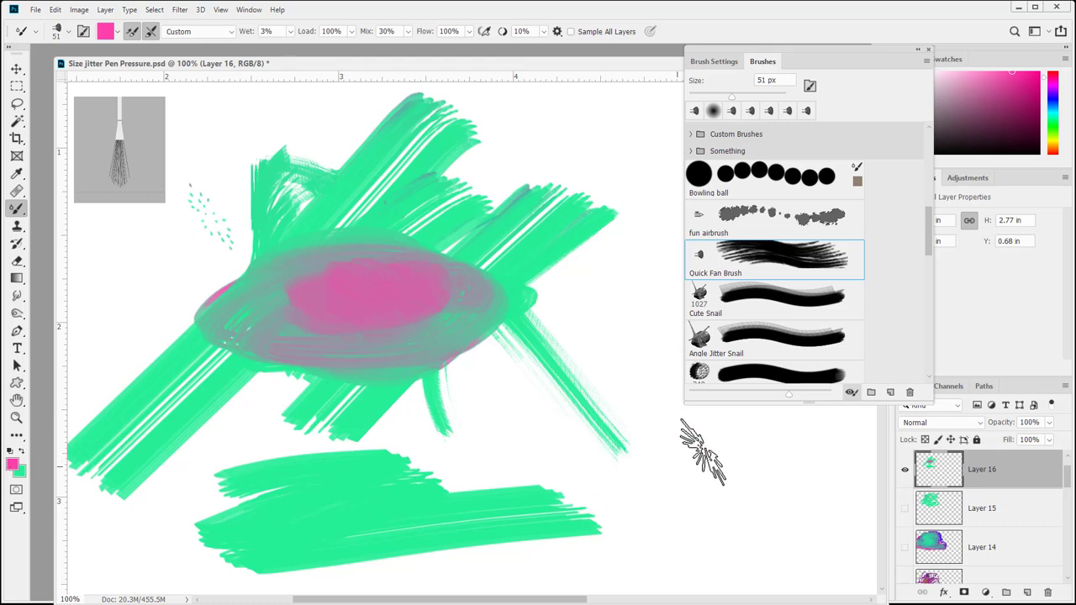
mouse_move(696, 445)
left_mouse_down()
mouse_move(655, 476)
mouse_move(703, 500)
mouse_move(738, 470)
mouse_move(696, 445)
left_mouse_up()
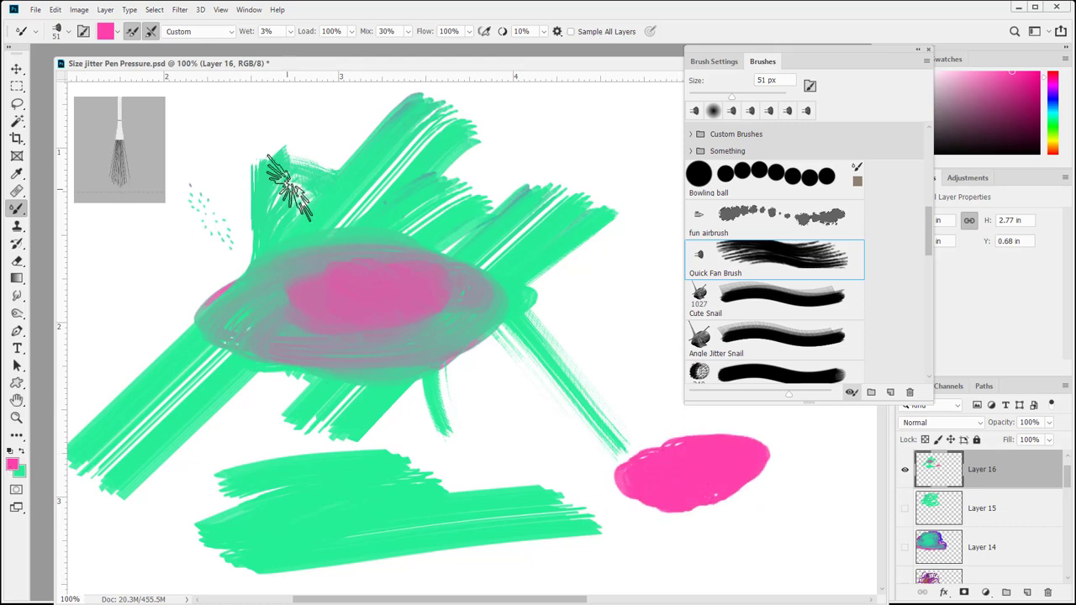
mouse_move(378, 216)
left_mouse_down()
mouse_move(406, 202)
mouse_move(376, 180)
mouse_move(368, 228)
mouse_move(350, 215)
mouse_move(385, 192)
mouse_move(345, 191)
mouse_move(388, 220)
mouse_move(398, 206)
mouse_move(358, 194)
mouse_move(376, 214)
mouse_move(410, 186)
mouse_move(356, 212)
mouse_move(405, 203)
mouse_move(385, 180)
mouse_move(363, 183)
mouse_move(400, 187)
left_mouse_up()
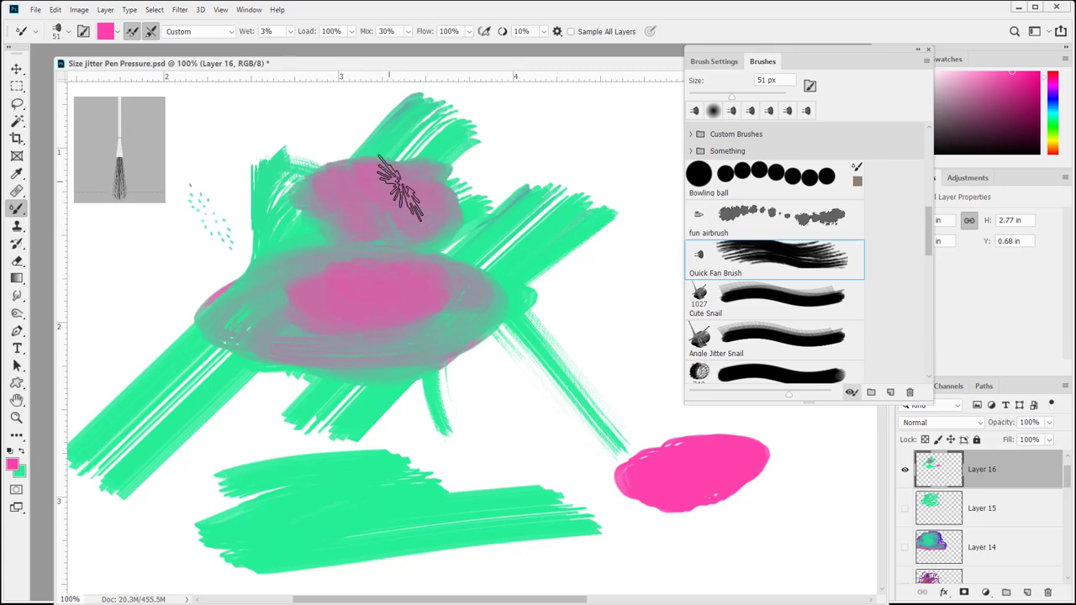
Enable airbrush-style build-up and paint pink patches over the upper oval and left green edge, plus pink specks on the blank area
left_click(484, 32)
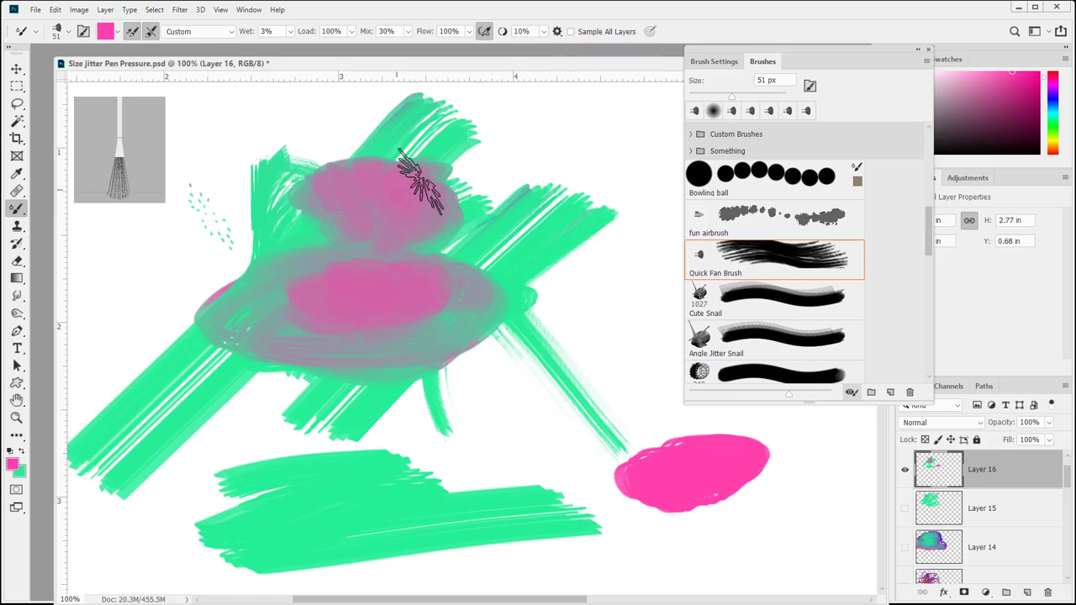
mouse_move(420, 182)
left_mouse_down()
mouse_move(404, 217)
mouse_move(416, 183)
mouse_move(407, 210)
mouse_move(415, 195)
mouse_move(396, 192)
mouse_move(407, 207)
mouse_move(395, 184)
mouse_move(391, 199)
mouse_move(424, 193)
mouse_move(393, 193)
left_mouse_up()
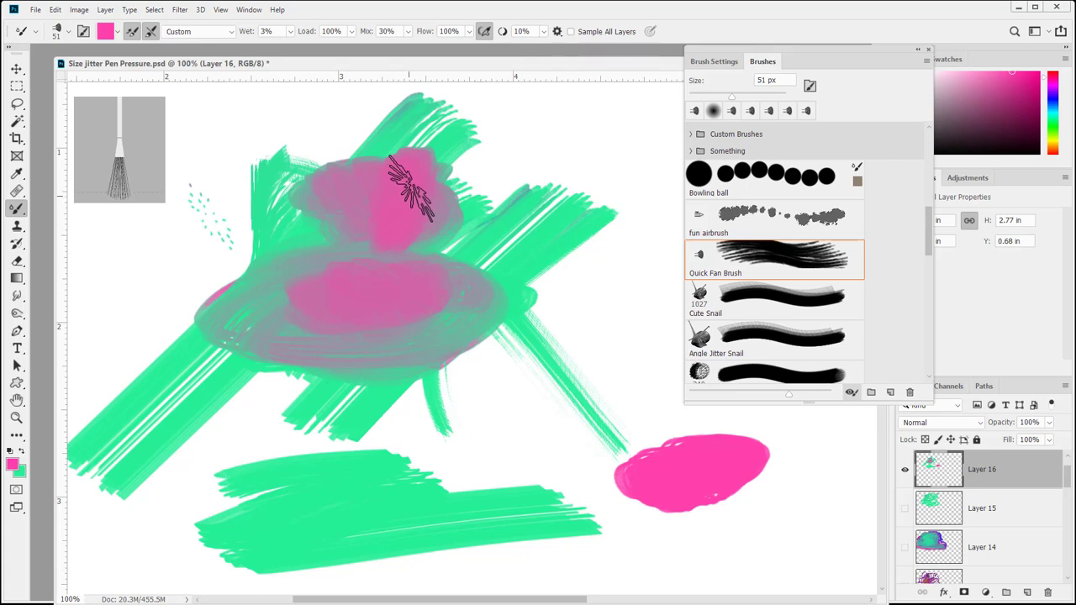
left_click_drag(629, 286, 612, 349)
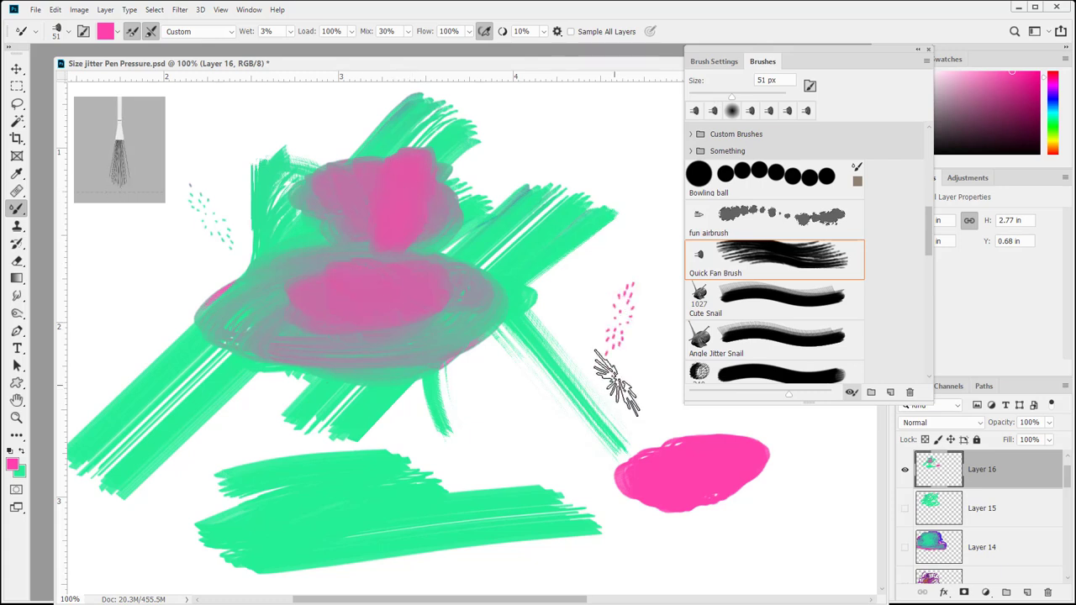
mouse_move(409, 192)
left_mouse_down()
mouse_move(384, 227)
mouse_move(424, 172)
mouse_move(420, 149)
left_mouse_up()
left_click(484, 31)
mouse_move(223, 283)
left_mouse_down()
mouse_move(216, 252)
mouse_move(236, 252)
left_mouse_up()
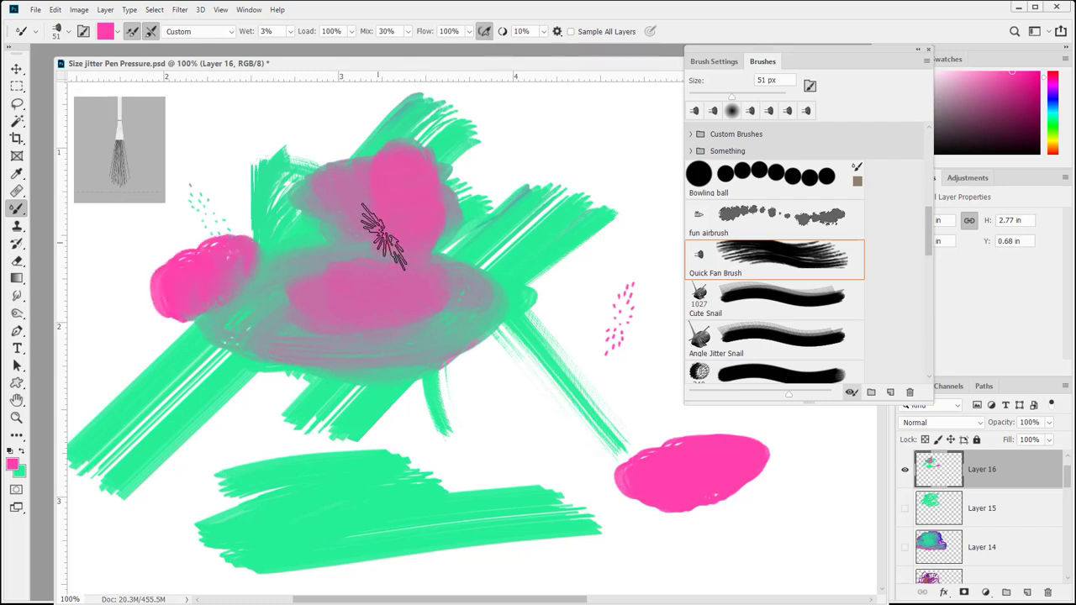
Disable airbrush-style build-up and work pink paint over the central oval and the green area above it
left_click(484, 37)
mouse_move(356, 258)
left_mouse_down()
mouse_move(376, 241)
mouse_move(358, 291)
mouse_move(394, 292)
mouse_move(329, 244)
mouse_move(337, 292)
mouse_move(375, 332)
left_mouse_up()
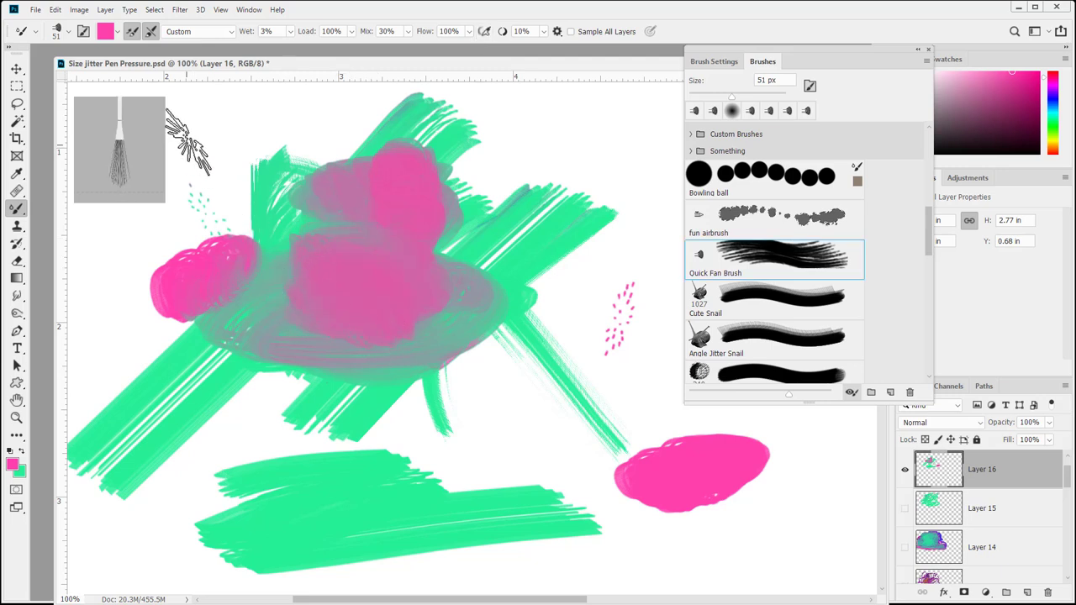
mouse_move(309, 204)
left_mouse_down()
mouse_move(370, 211)
mouse_move(326, 205)
left_mouse_up()
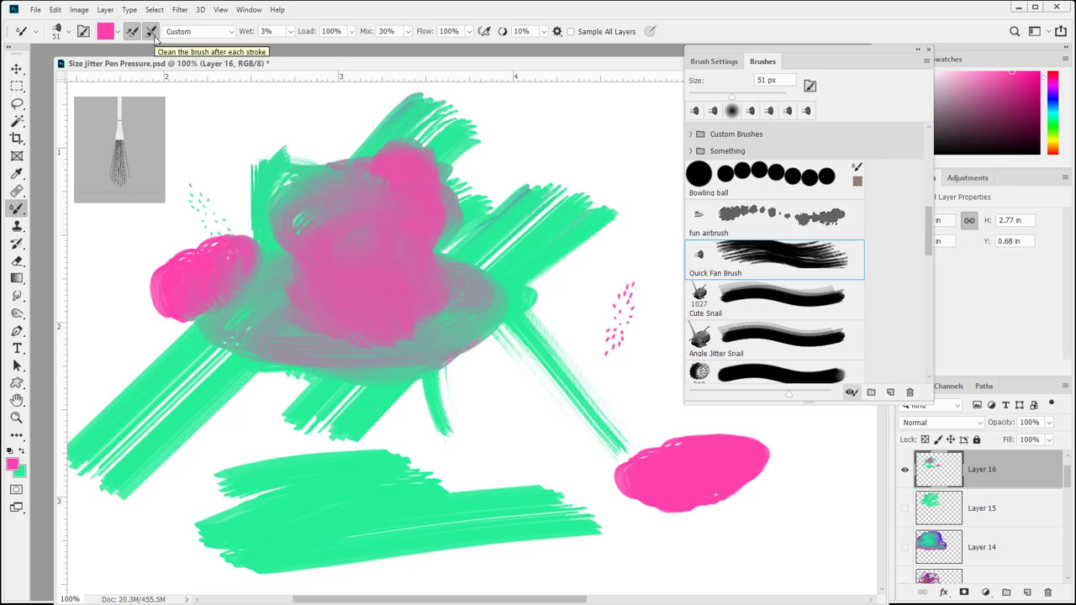
Turn off cleaning after each stroke and mix pink into the green with sweeping strokes and loops across Layer 16
left_click_drag(506, 239, 501, 249)
left_click_drag(481, 346, 450, 378)
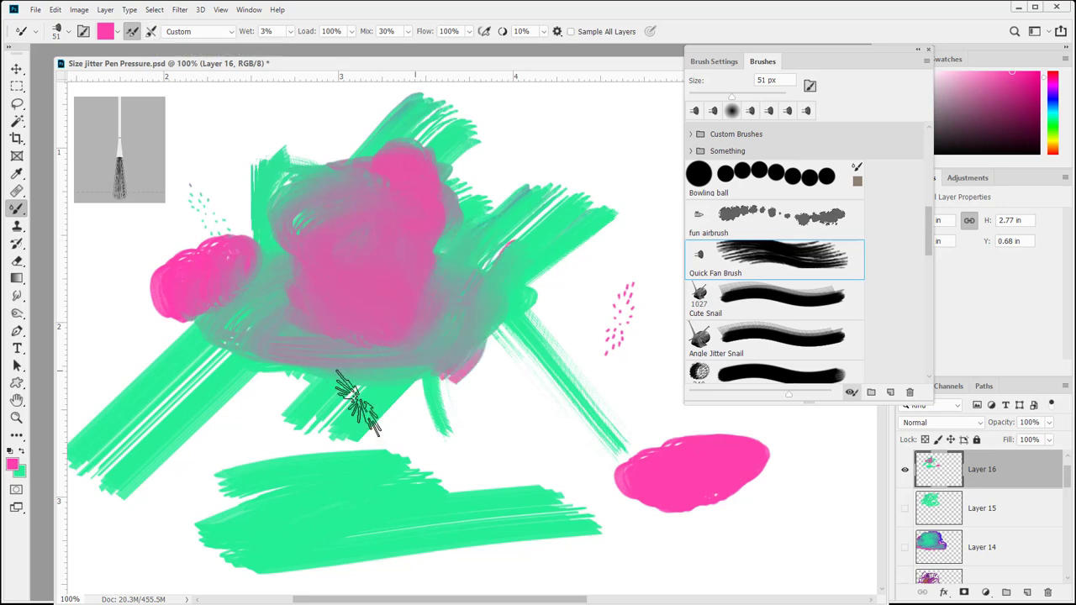
mouse_move(357, 403)
left_mouse_down()
mouse_move(287, 535)
mouse_move(441, 514)
mouse_move(367, 504)
mouse_move(408, 504)
left_mouse_up()
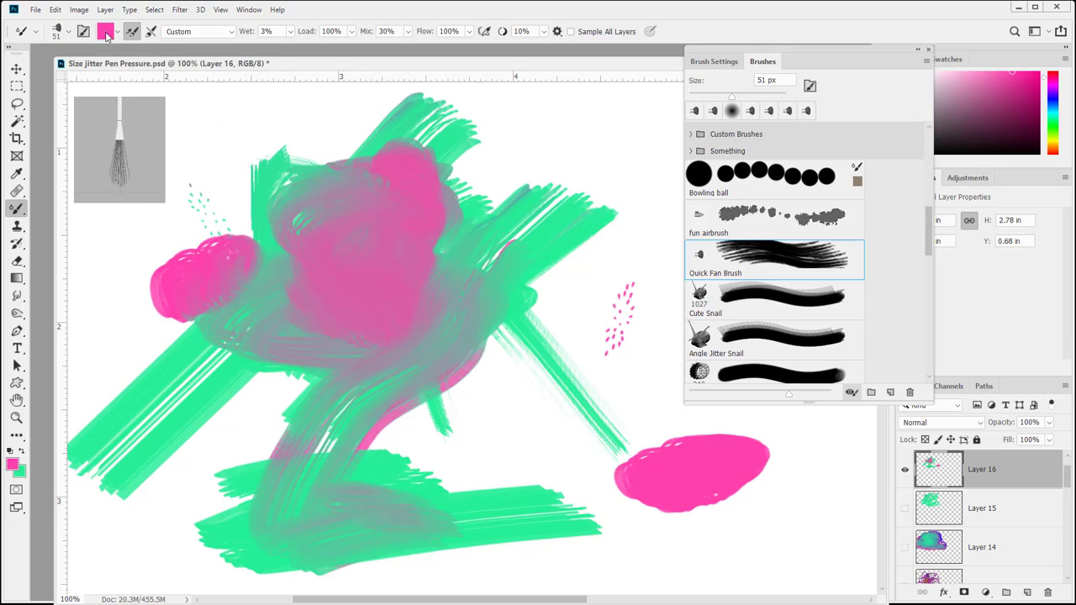
mouse_move(180, 378)
left_mouse_down()
mouse_move(204, 380)
mouse_move(173, 394)
left_mouse_up()
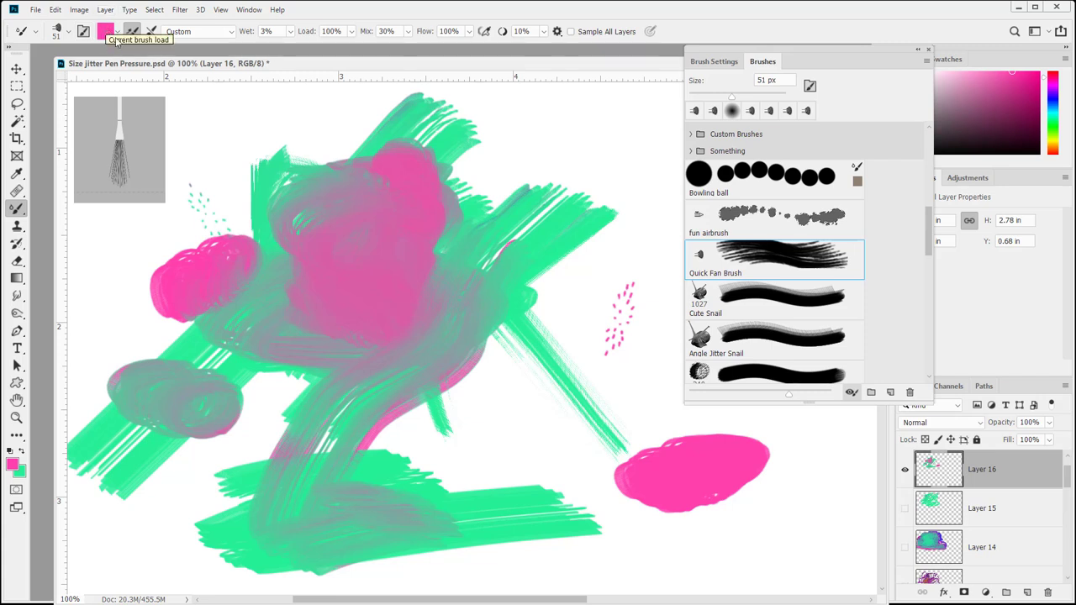
mouse_move(421, 214)
left_mouse_down()
mouse_move(369, 297)
mouse_move(540, 190)
mouse_move(480, 195)
mouse_move(406, 261)
left_mouse_up()
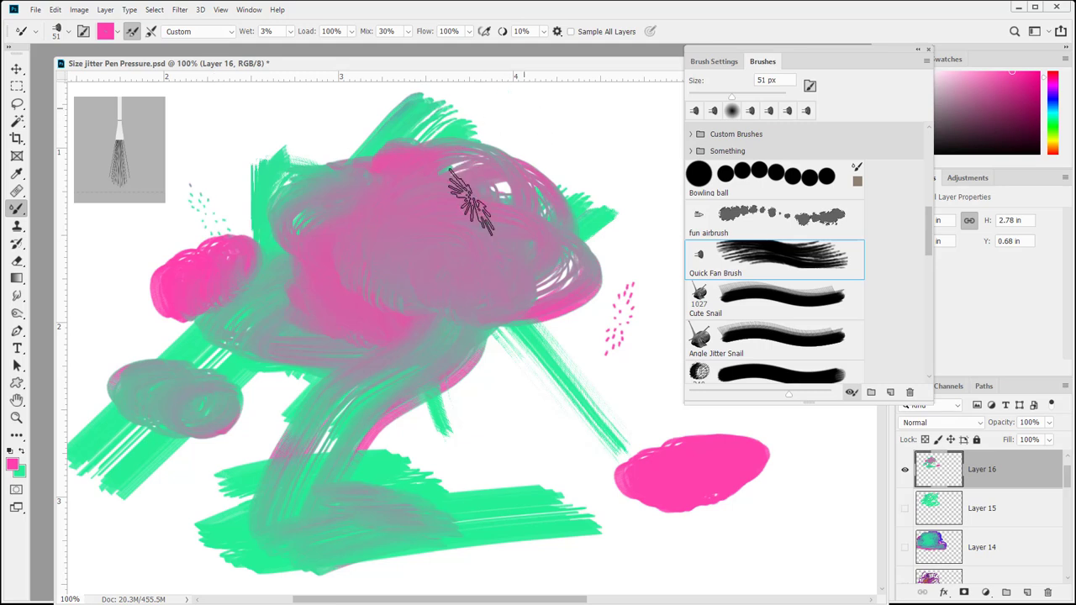
left_click_drag(500, 164, 542, 97)
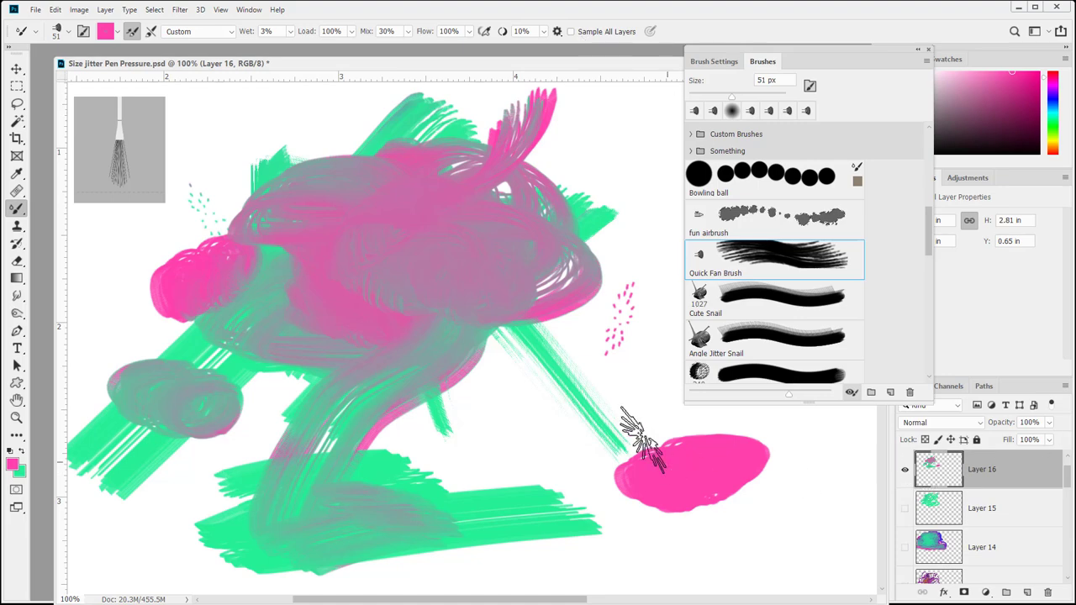
Show Layer 14 and paint blended pink strokes across the lower right of the canvas on Layer 16
left_click(904, 550)
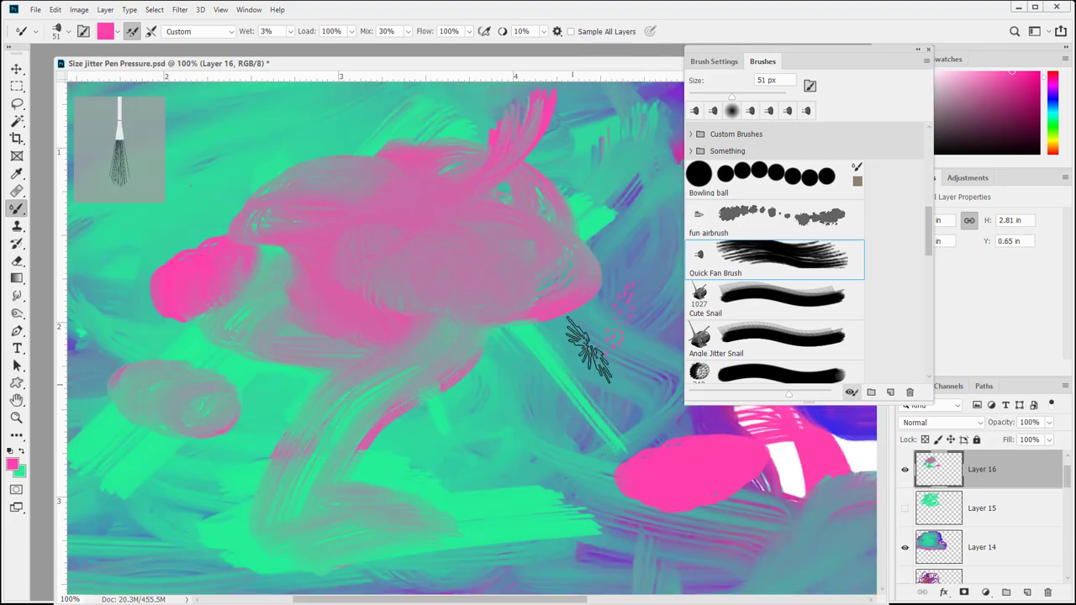
mouse_move(584, 389)
left_mouse_down()
mouse_move(559, 453)
mouse_move(487, 480)
mouse_move(523, 435)
mouse_move(412, 533)
mouse_move(660, 493)
mouse_move(748, 495)
left_mouse_up()
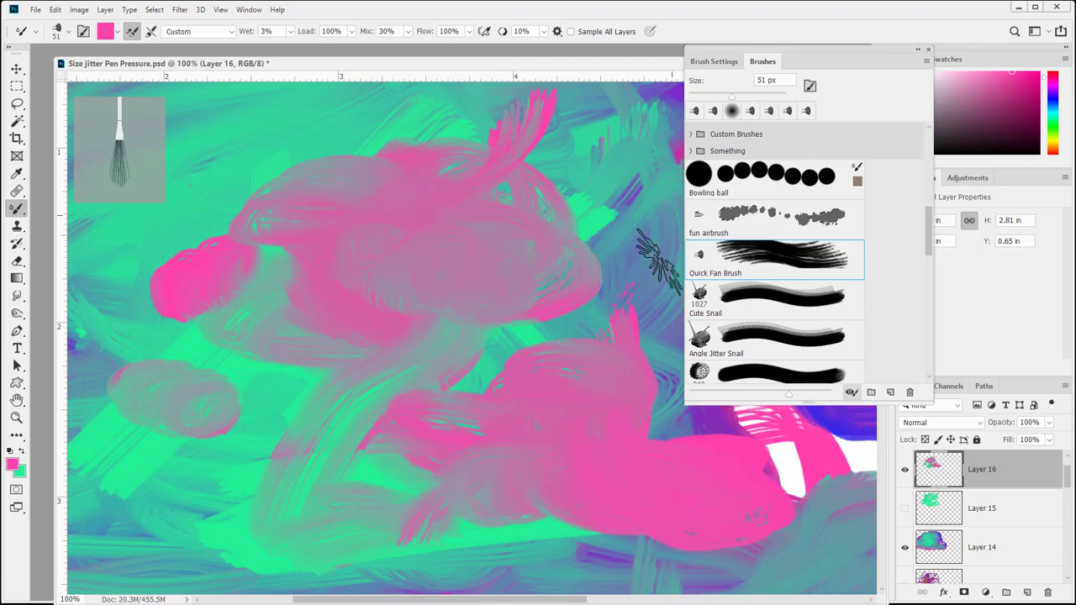
Hide Layer 16 and Layer 14, show the dotted artwork on Layer 12, and select the empty Layer 11
left_click(906, 470)
left_click(904, 547)
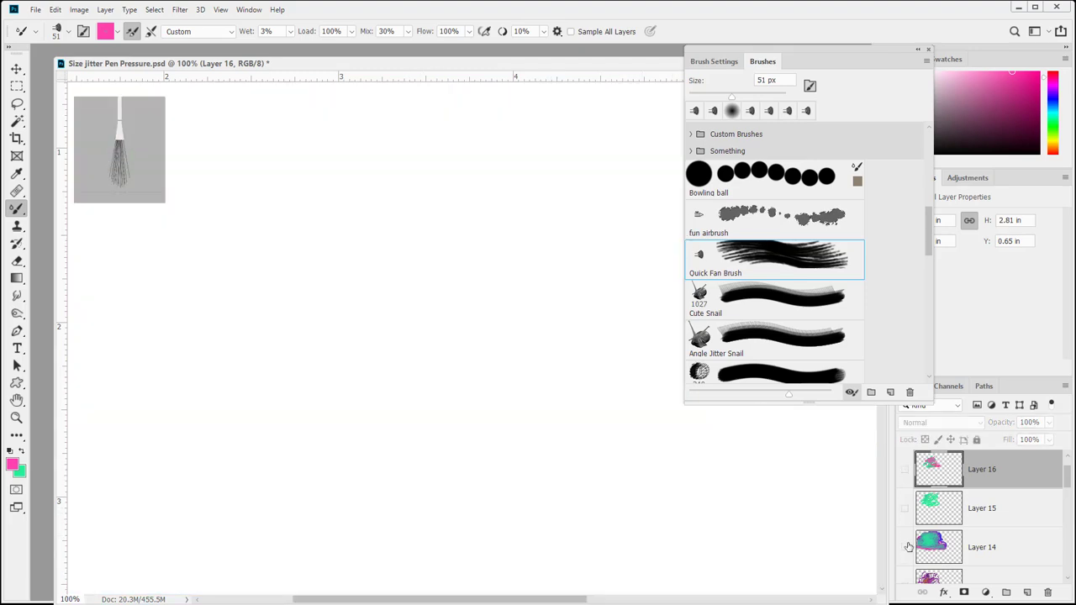
scroll(907, 547, "down", 2)
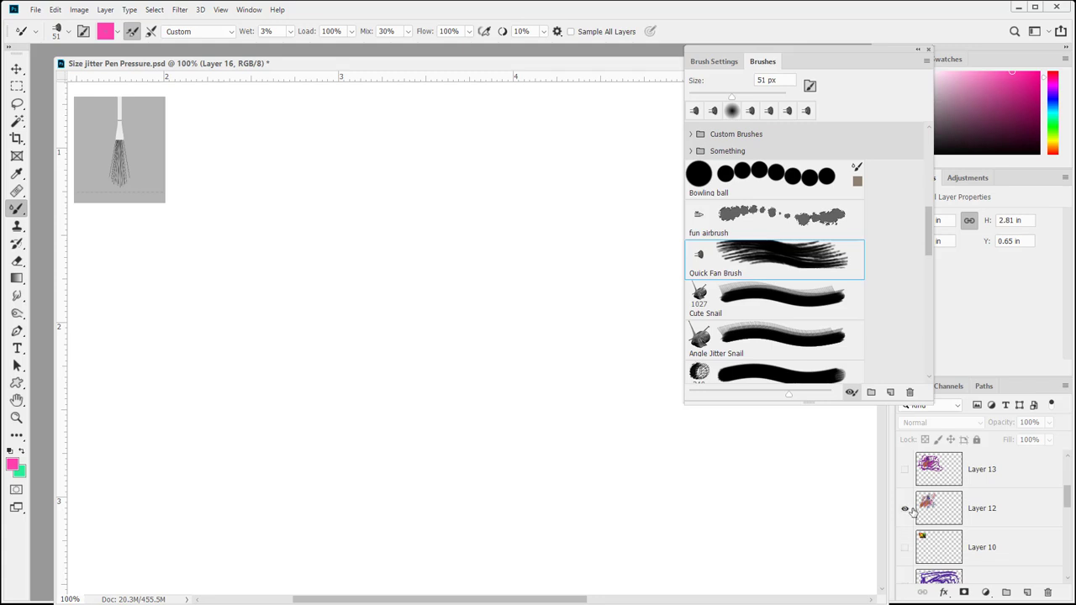
left_click(906, 510)
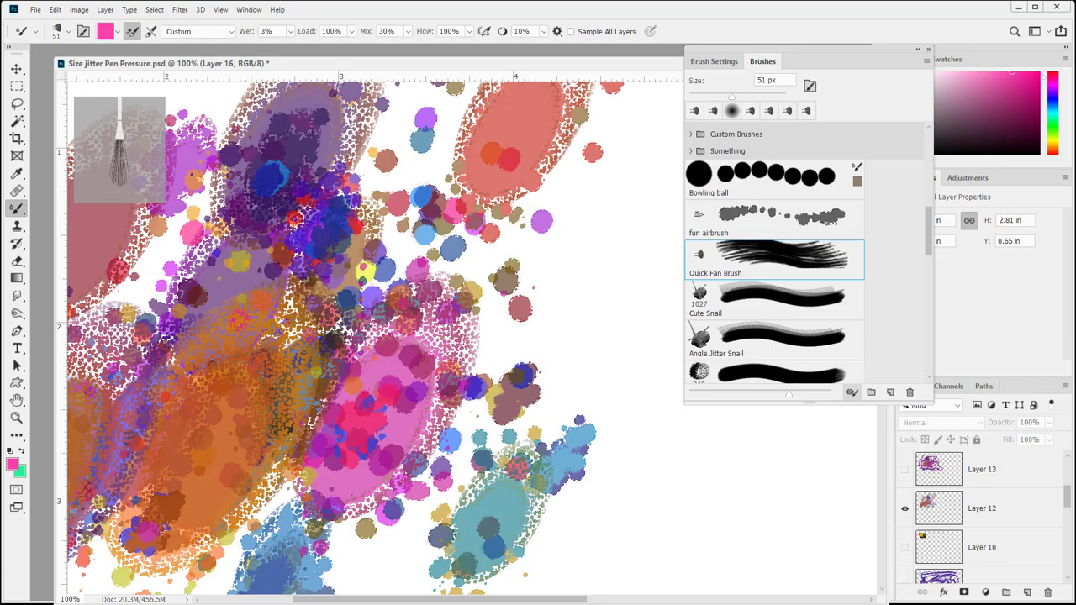
scroll(1043, 522, "up", 2)
left_click(1013, 476)
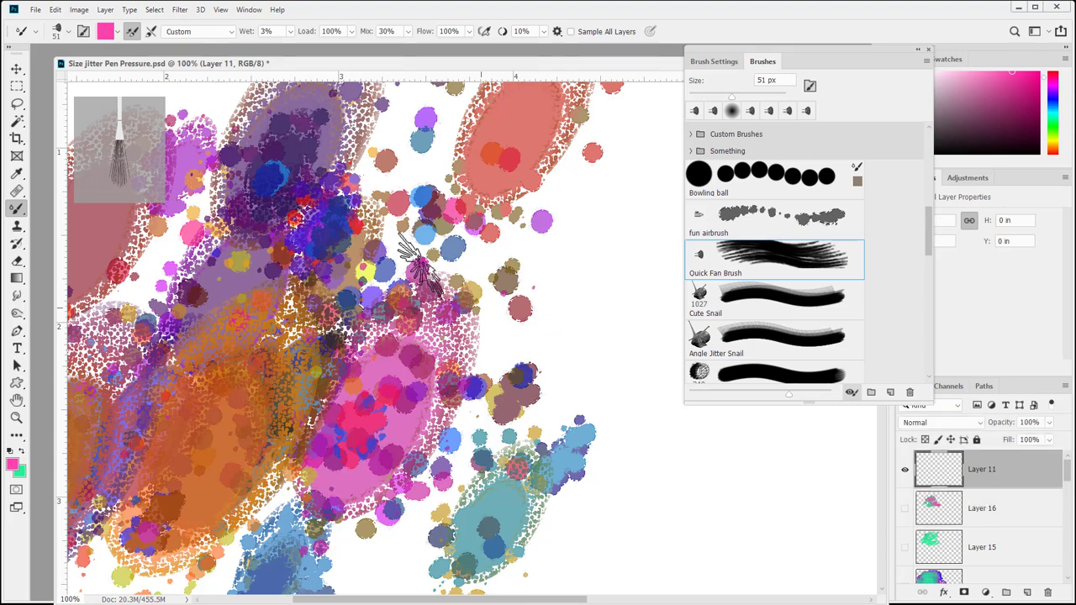
Paint large pink loops over the dotted artwork on Layer 11, adding upper strokes with cleaning after each stroke turned on
mouse_move(147, 359)
left_mouse_down()
mouse_move(246, 333)
mouse_move(178, 390)
mouse_move(257, 392)
mouse_move(366, 342)
mouse_move(399, 454)
mouse_move(421, 441)
mouse_move(416, 468)
mouse_move(504, 475)
left_mouse_up()
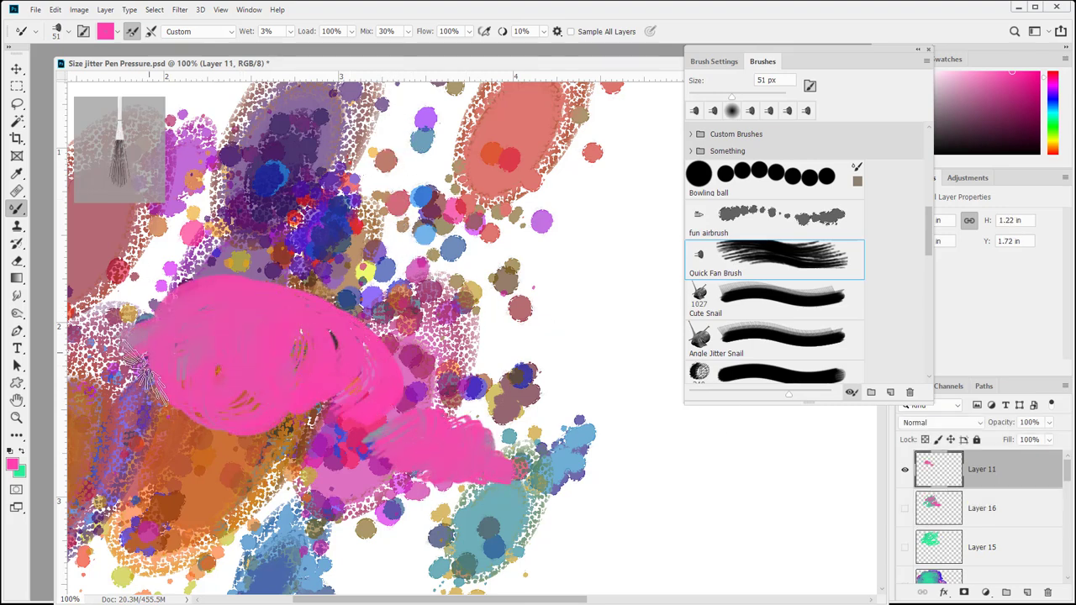
mouse_move(261, 443)
left_mouse_down()
mouse_move(456, 420)
mouse_move(438, 265)
mouse_move(473, 227)
mouse_move(456, 303)
mouse_move(485, 424)
mouse_move(472, 437)
mouse_move(286, 210)
left_mouse_up()
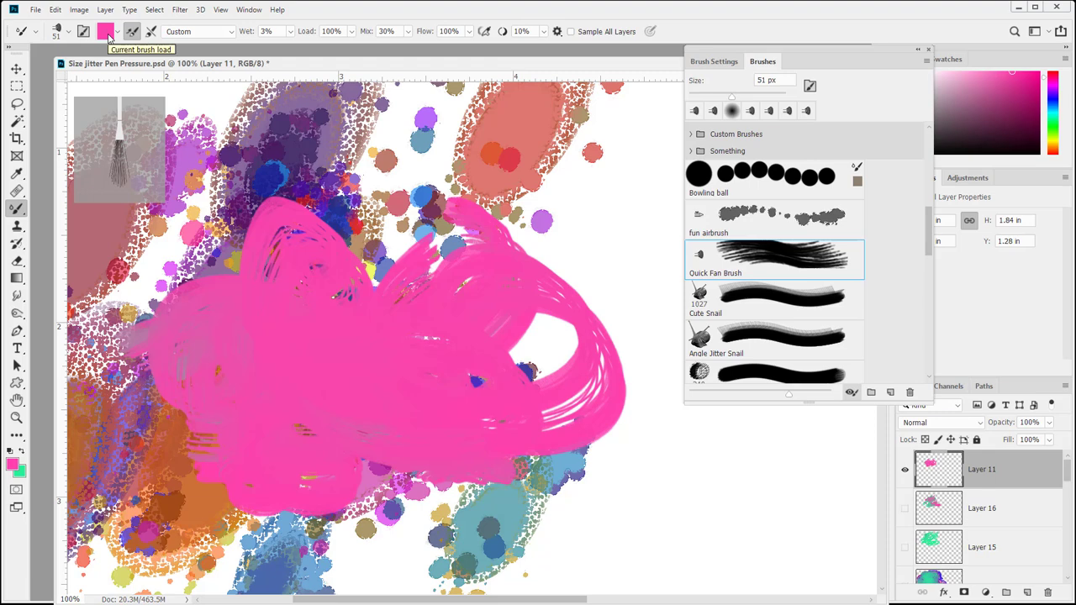
left_click(151, 31)
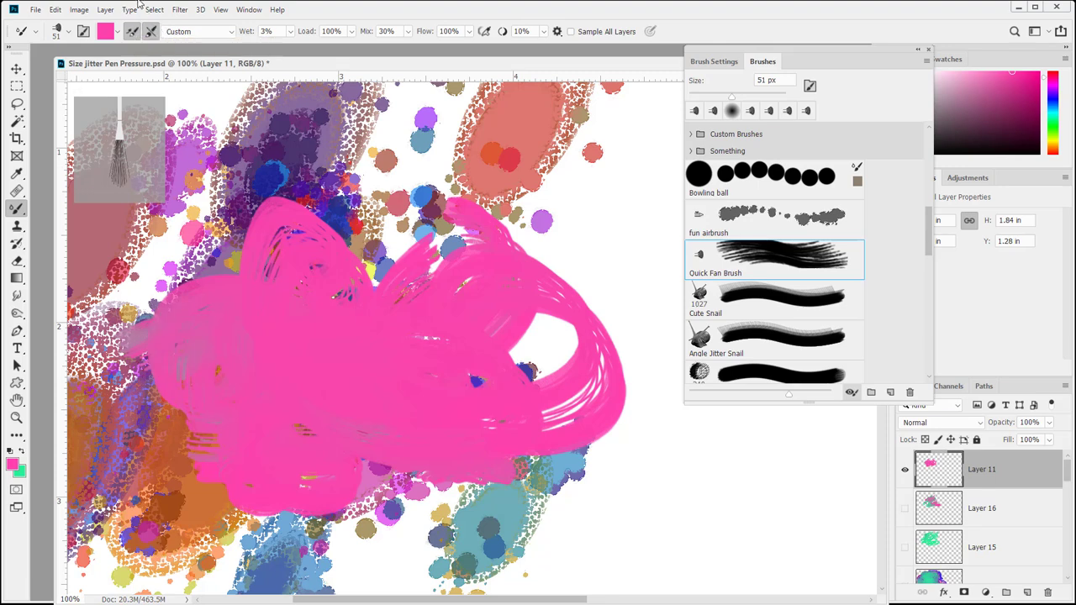
mouse_move(319, 218)
left_mouse_down()
mouse_move(365, 252)
mouse_move(357, 307)
mouse_move(433, 222)
mouse_move(513, 235)
left_mouse_up()
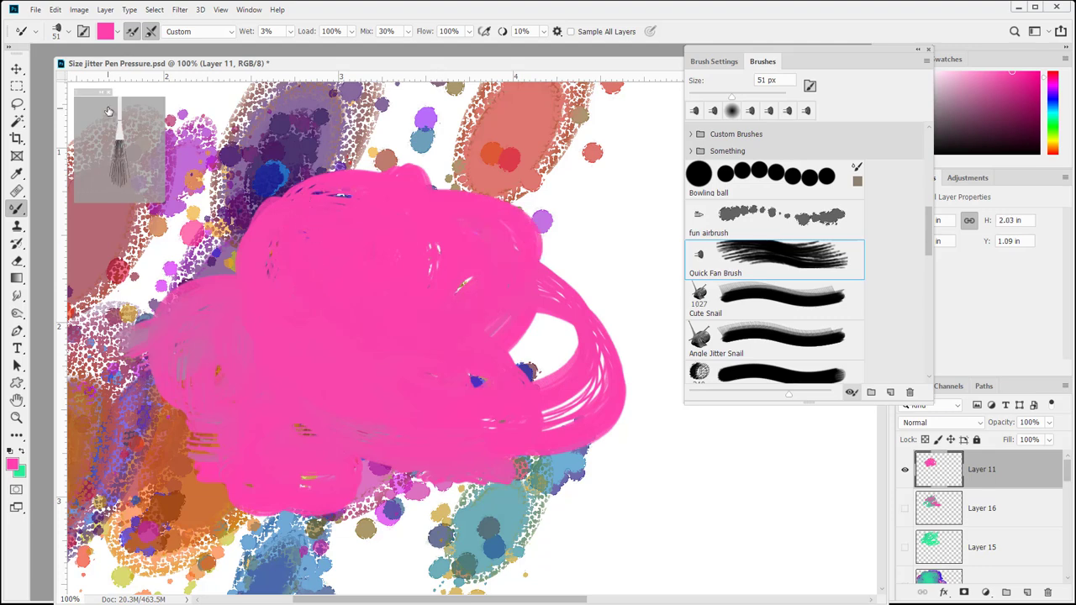
Turn off loading after each stroke and drag the pink paint outward to the upper and lower right with the clean brush
left_click(130, 34)
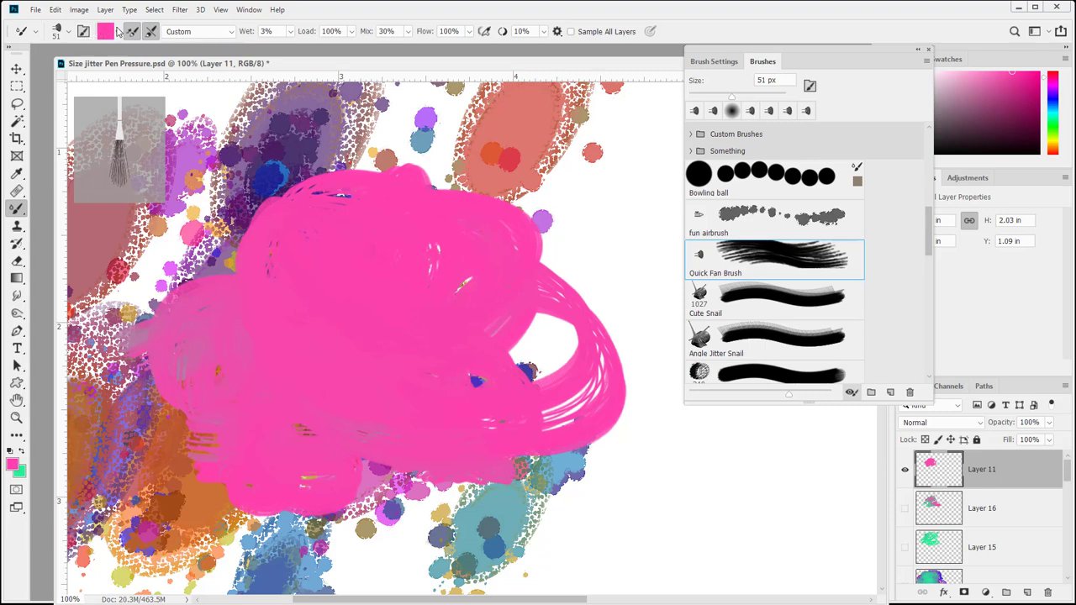
mouse_move(530, 252)
left_mouse_down()
mouse_move(509, 228)
mouse_move(531, 187)
mouse_move(531, 234)
mouse_move(618, 240)
left_mouse_up()
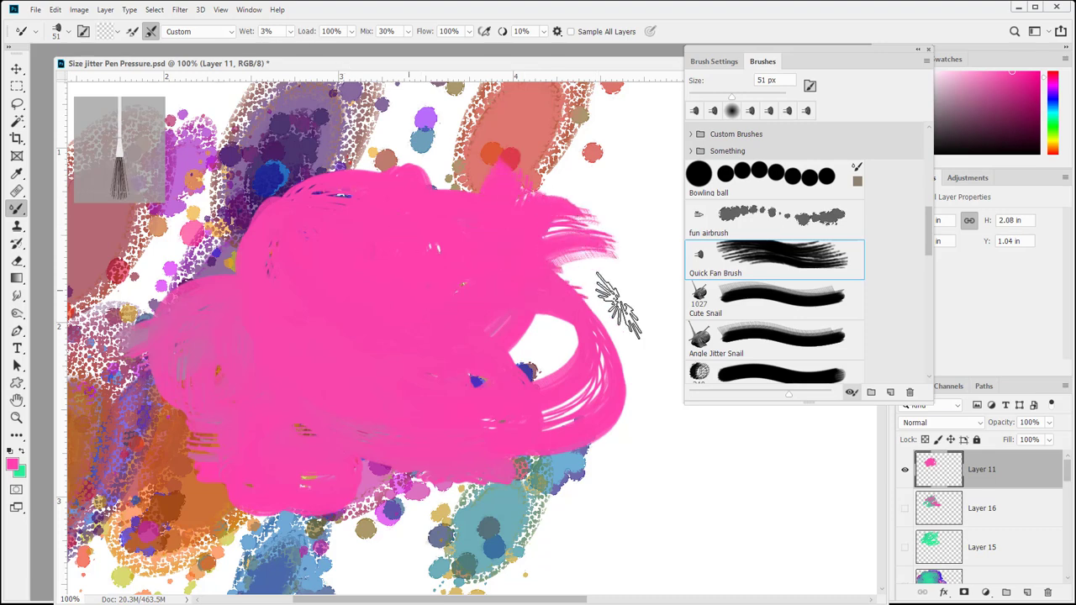
mouse_move(619, 305)
left_mouse_down()
mouse_move(713, 492)
mouse_move(571, 478)
mouse_move(689, 412)
left_mouse_up()
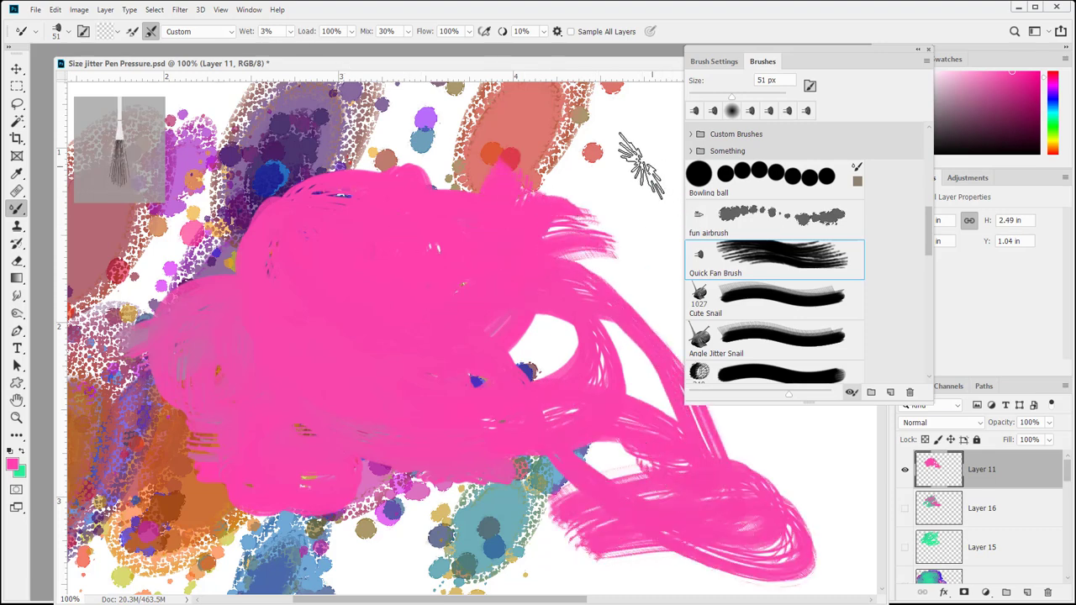
Drag pink strokes up over the coral blot and out into the white area at the upper right of Layer 11
mouse_move(621, 208)
left_mouse_down()
mouse_move(664, 198)
mouse_move(648, 118)
mouse_move(654, 217)
mouse_move(535, 112)
left_mouse_up()
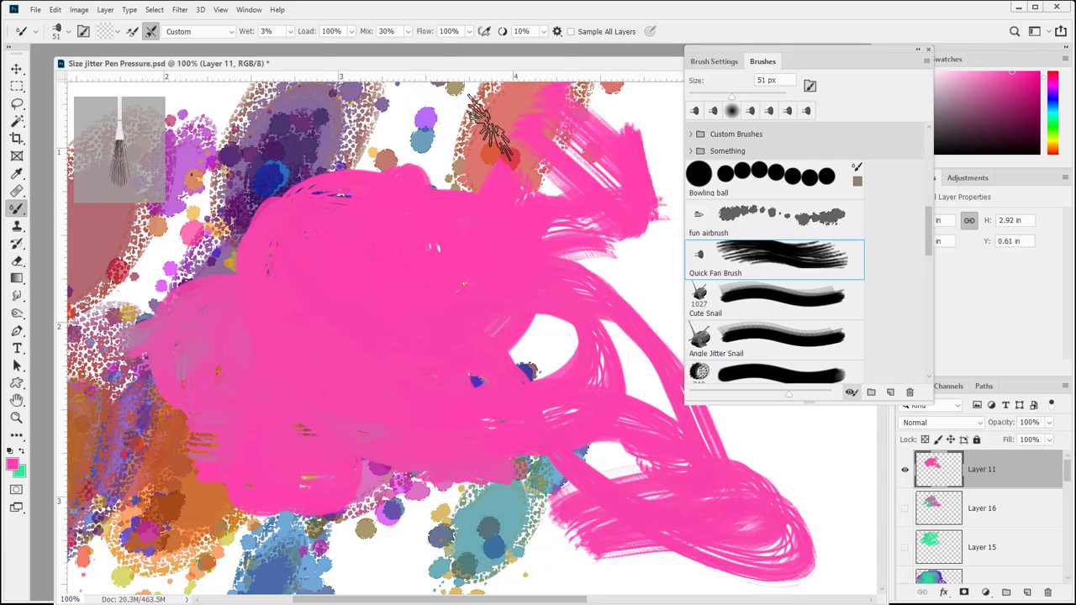
left_click_drag(470, 126, 370, 151)
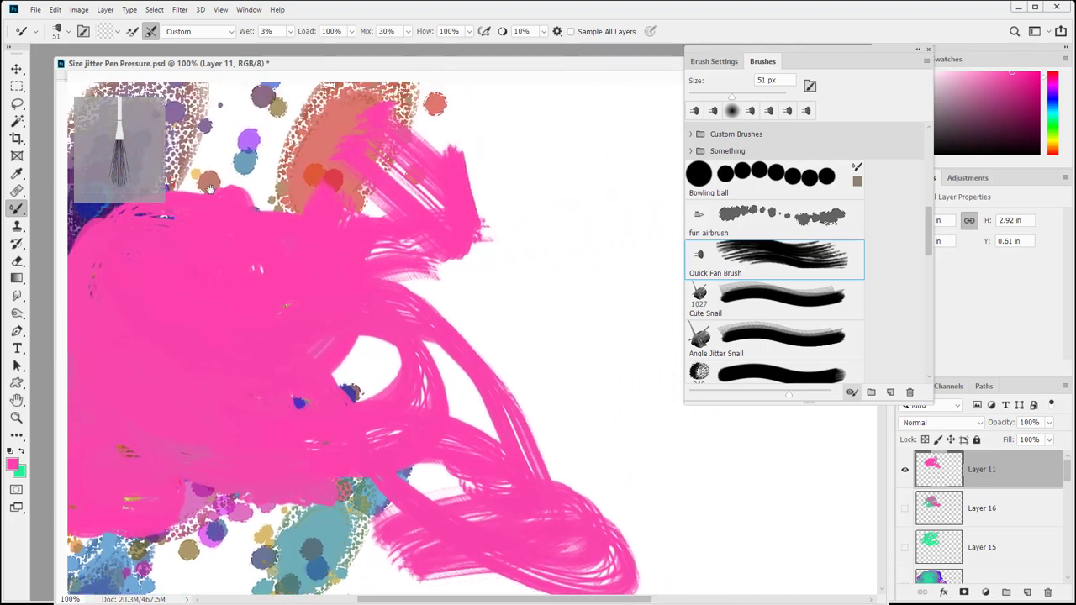
left_click_drag(388, 198, 487, 208)
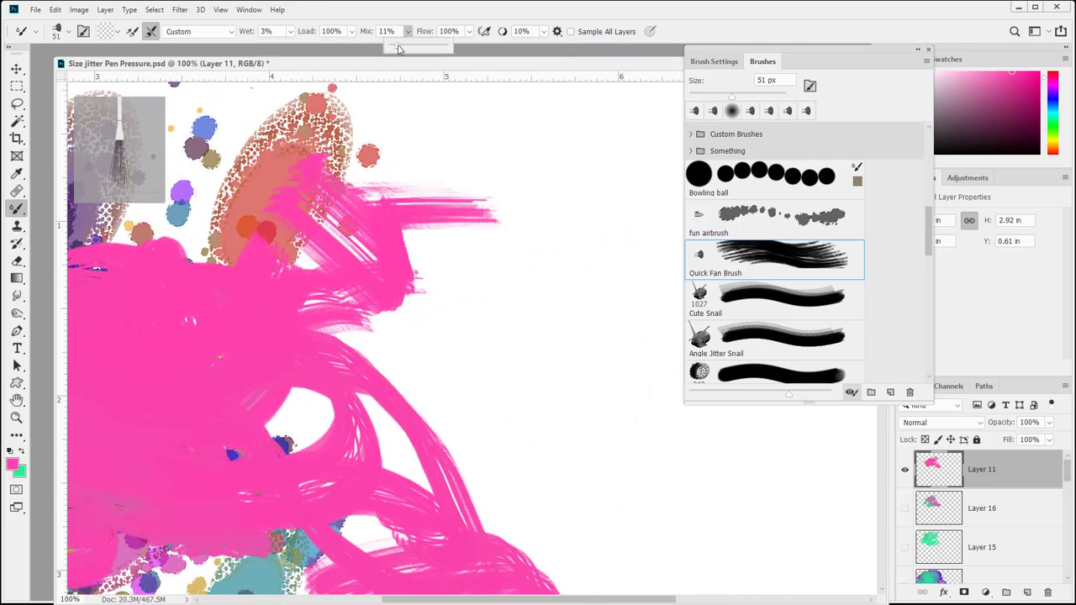
Lower Mix to 7% and Load to 1% while painting long curving pink strokes across the empty right side
mouse_move(303, 133)
left_mouse_down()
mouse_move(489, 126)
mouse_move(477, 244)
mouse_move(445, 279)
mouse_move(548, 313)
left_mouse_up()
left_click_drag(399, 161, 675, 118)
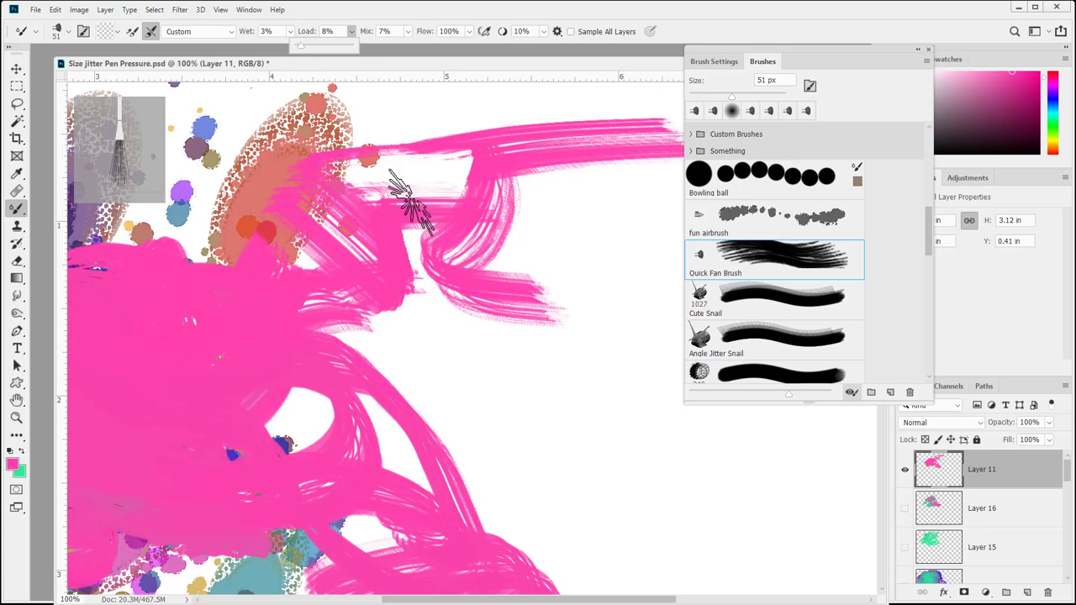
mouse_move(411, 206)
left_mouse_down()
mouse_move(405, 235)
mouse_move(570, 391)
mouse_move(648, 508)
mouse_move(724, 502)
mouse_move(673, 374)
mouse_move(542, 220)
left_mouse_up()
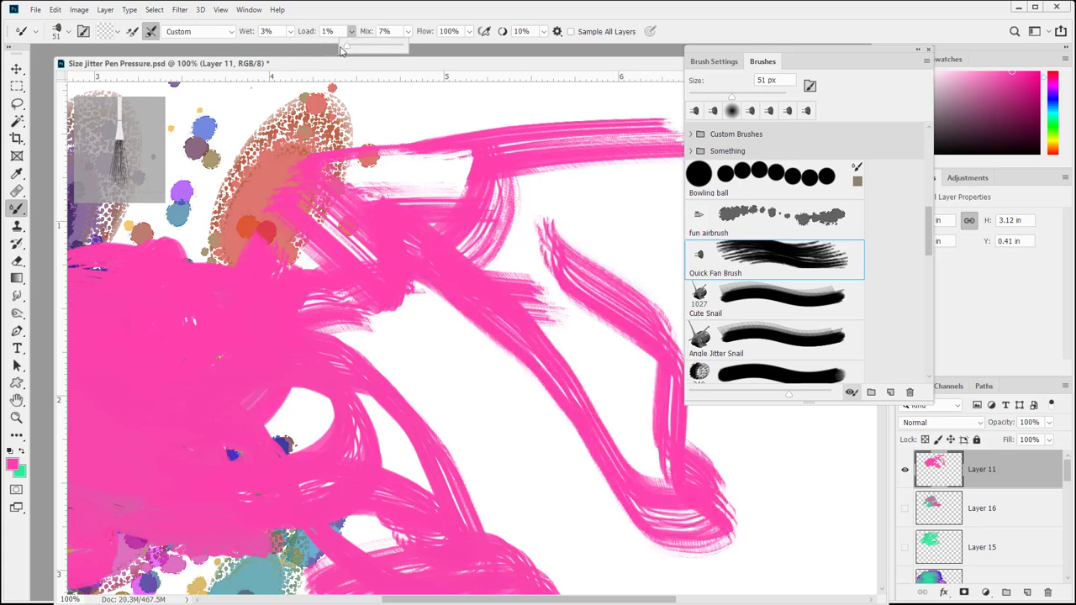
mouse_move(396, 288)
left_mouse_down()
mouse_move(588, 516)
mouse_move(828, 505)
mouse_move(790, 463)
mouse_move(803, 412)
mouse_move(760, 433)
left_mouse_up()
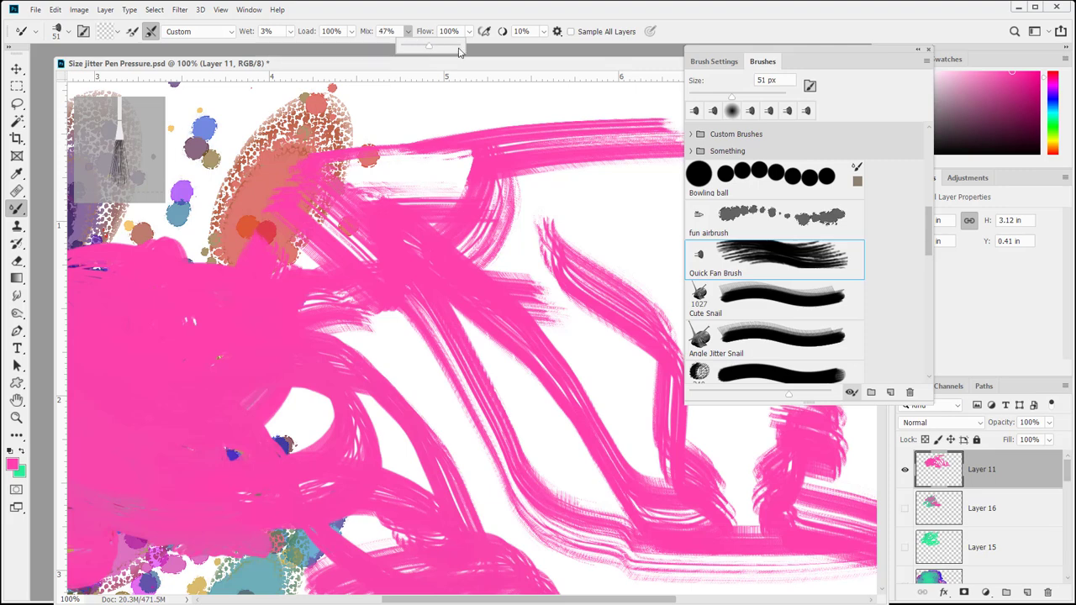
With Load at 100%, Mix at 47% and Sample All Layers on, erase all the paint on Layer 11
left_click_drag(255, 187, 438, 222)
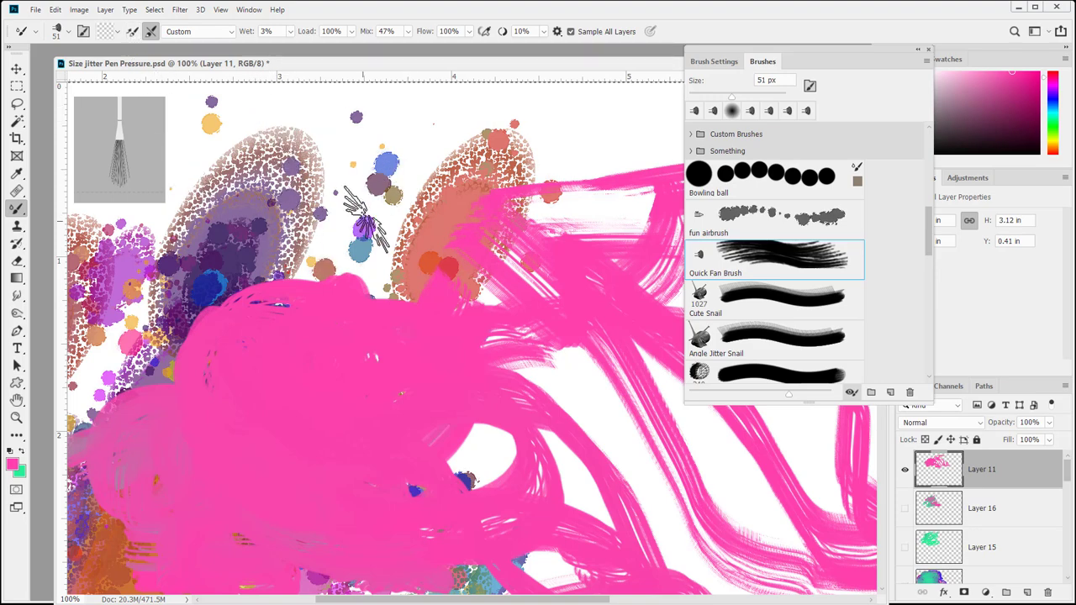
key("ctrl+a")
key("Delete")
key("ctrl+d")
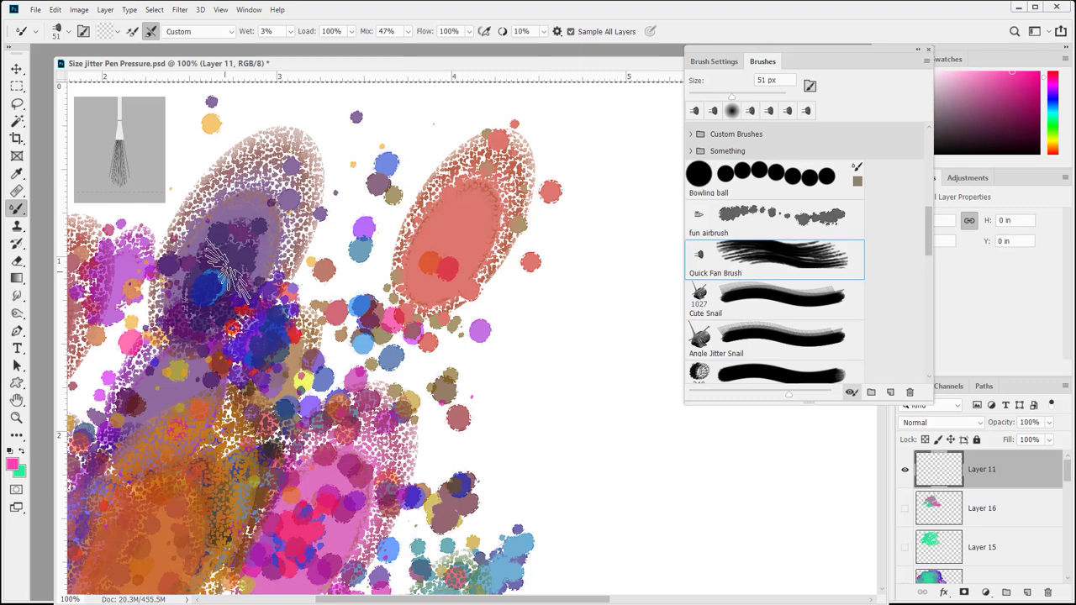
Pull branch-like mixer strokes from the purple, orange and pink dotted blots outward and upward across the white canvas on Layer 11
mouse_move(225, 269)
left_mouse_down()
mouse_move(325, 280)
mouse_move(558, 389)
left_mouse_up()
mouse_move(304, 452)
left_mouse_down()
mouse_move(316, 412)
mouse_move(577, 248)
left_mouse_up()
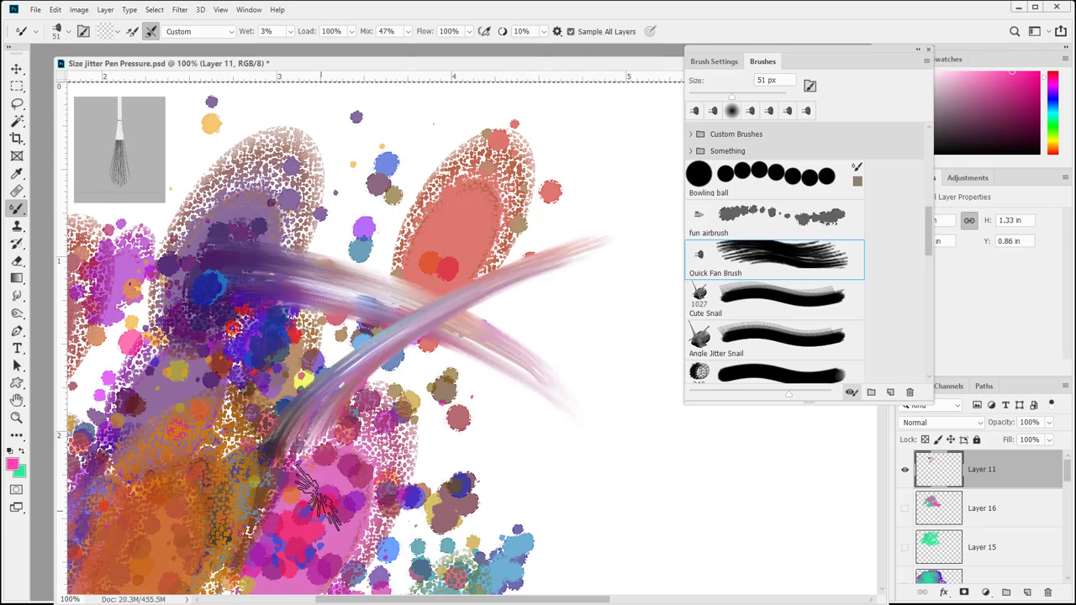
left_click_drag(277, 471, 446, 477)
left_click_drag(327, 441, 541, 384)
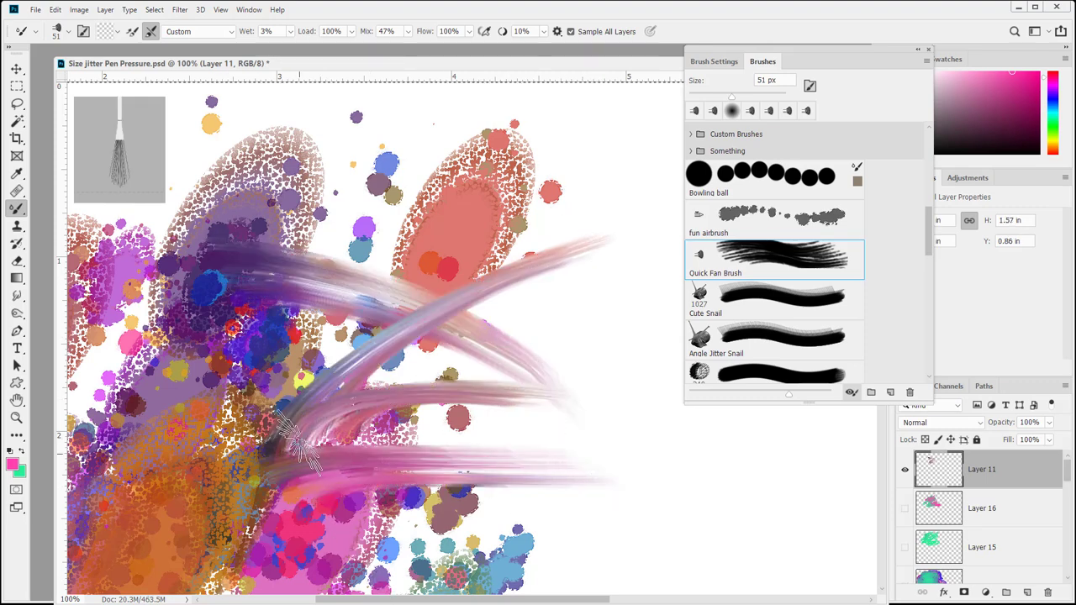
left_click_drag(290, 458, 492, 215)
mouse_move(285, 403)
left_mouse_down()
mouse_move(349, 181)
mouse_move(538, 134)
left_mouse_up()
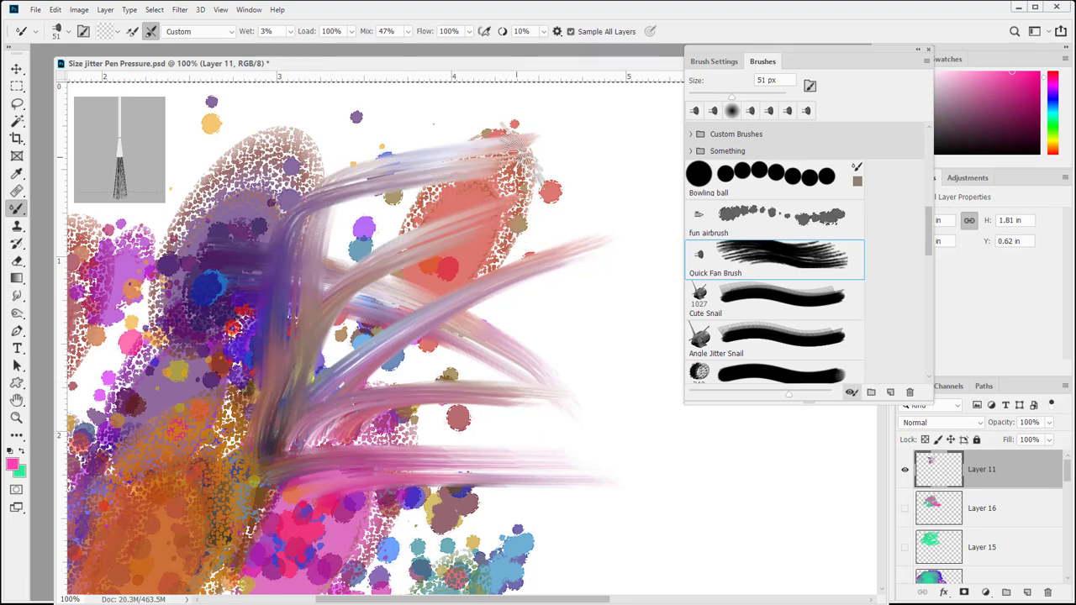
left_click_drag(316, 362, 684, 168)
mouse_move(254, 510)
left_mouse_down()
mouse_move(282, 487)
mouse_move(714, 433)
left_mouse_up()
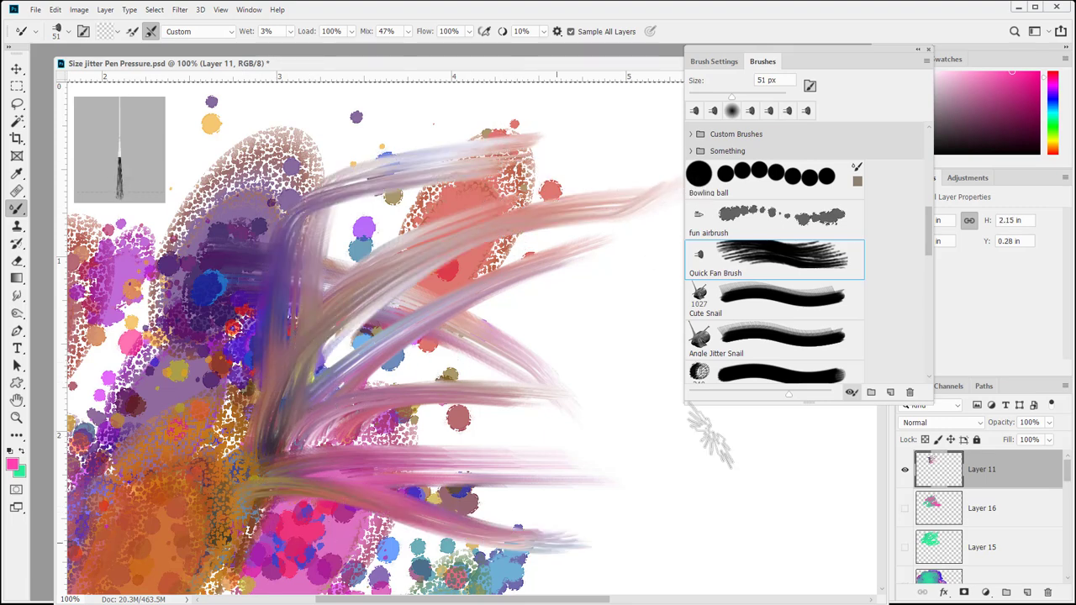
mouse_move(216, 555)
left_mouse_down()
mouse_move(269, 470)
mouse_move(740, 374)
left_mouse_up()
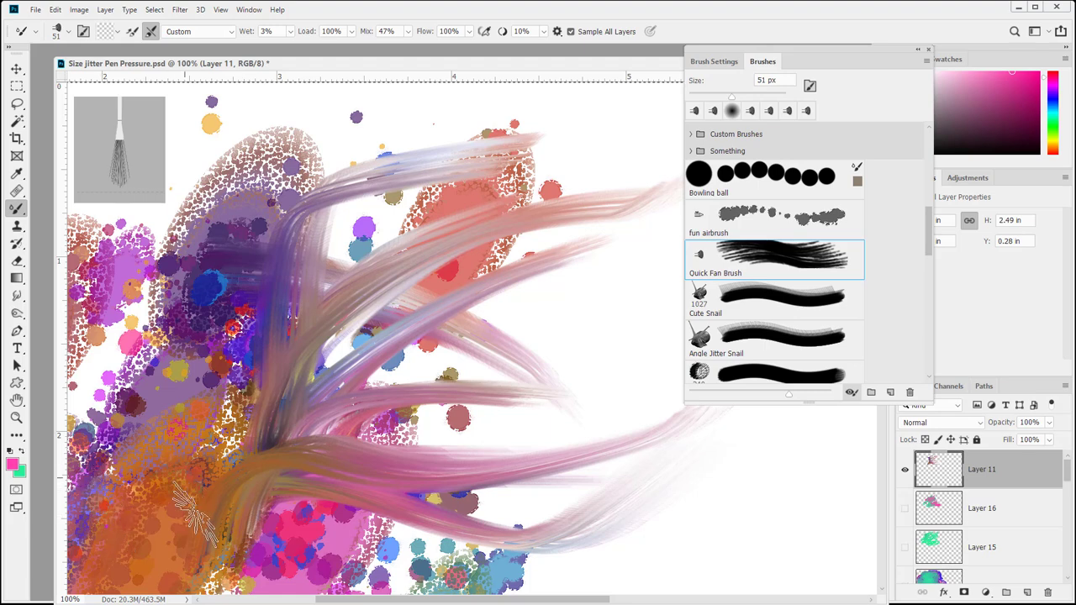
mouse_move(219, 546)
left_mouse_down()
mouse_move(176, 265)
mouse_move(154, 230)
left_mouse_up()
mouse_move(218, 469)
left_mouse_down()
mouse_move(262, 319)
mouse_move(380, 158)
left_mouse_up()
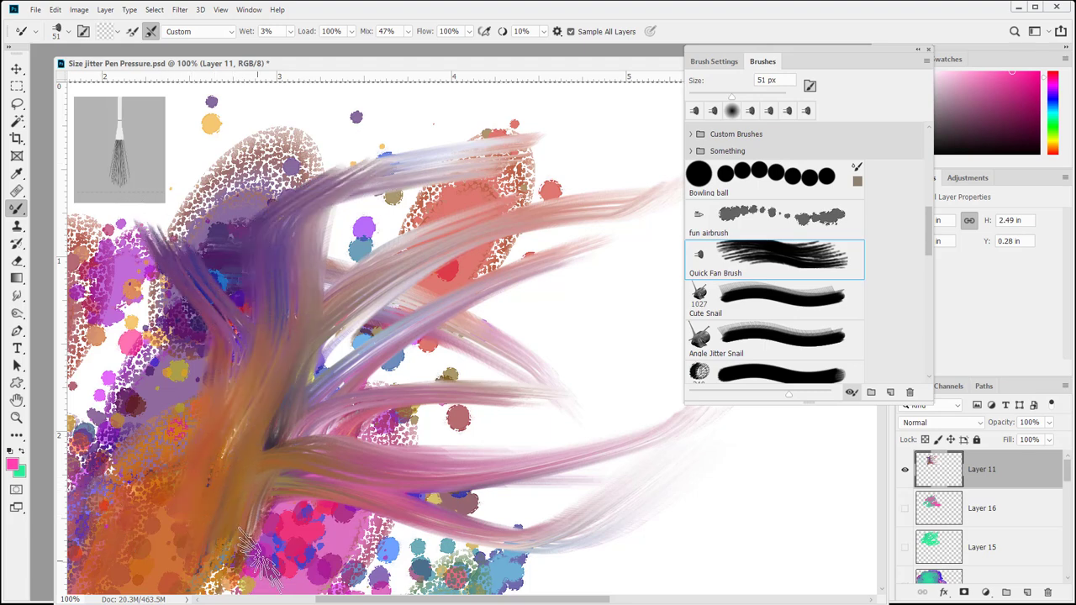
left_click_drag(282, 402, 576, 355)
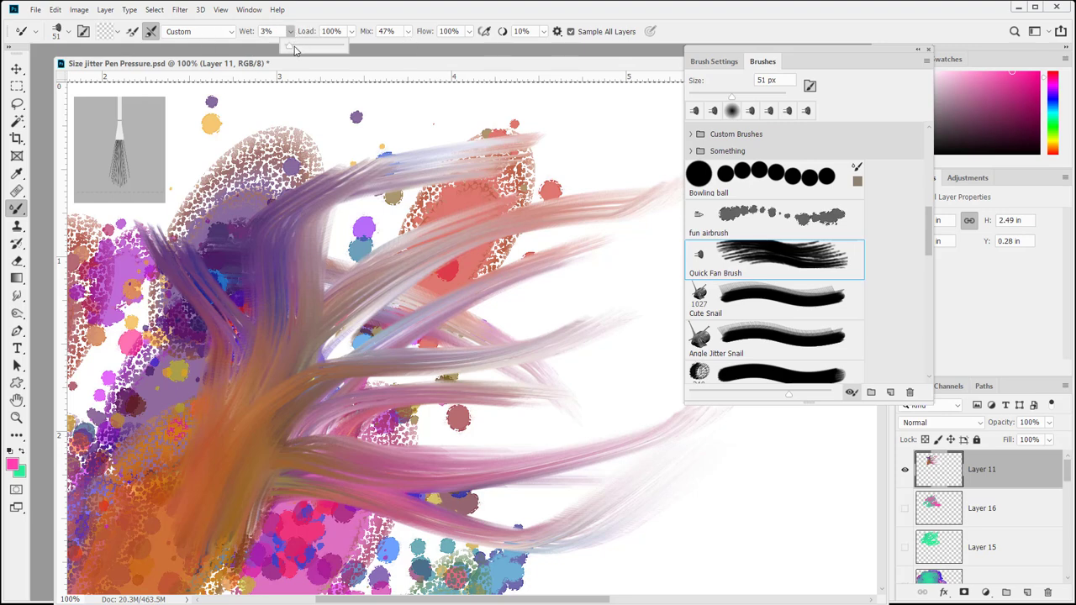
Set Wet to 49%, and try a sweeping stroke around the branches before undoing it
mouse_move(261, 512)
left_mouse_down()
mouse_move(396, 558)
mouse_move(552, 574)
mouse_move(688, 483)
mouse_move(696, 452)
mouse_move(665, 348)
mouse_move(610, 252)
mouse_move(548, 214)
mouse_move(474, 196)
mouse_move(130, 204)
mouse_move(93, 269)
left_mouse_up()
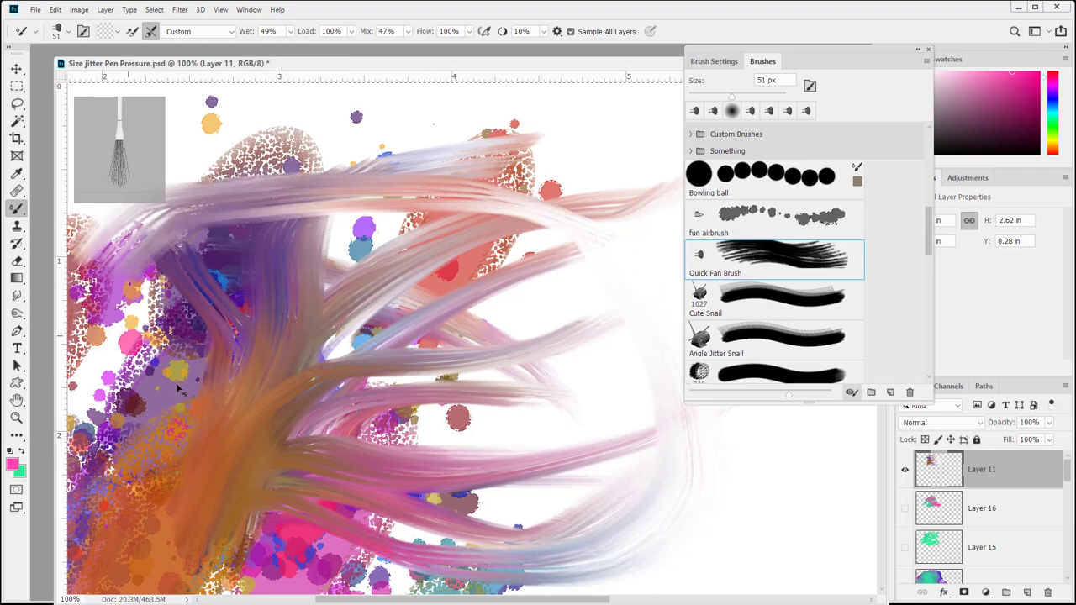
key("ctrl+z")
Set Mix to 100%, keep the mixer brush color, and pull a purple stroke upward from the small magenta blot
left_click_drag(276, 96, 367, 63)
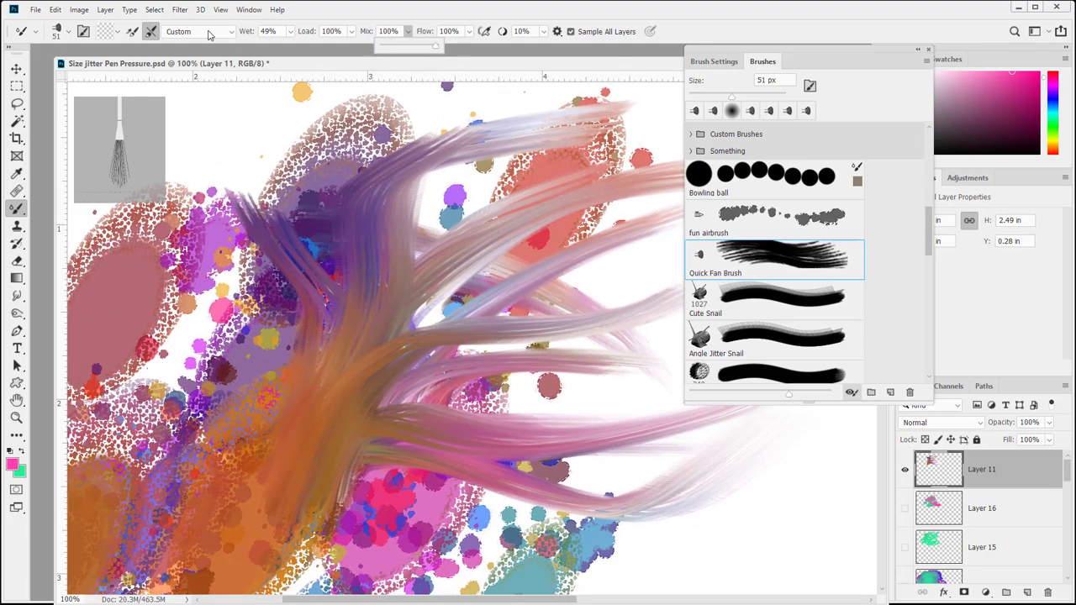
left_click(108, 32)
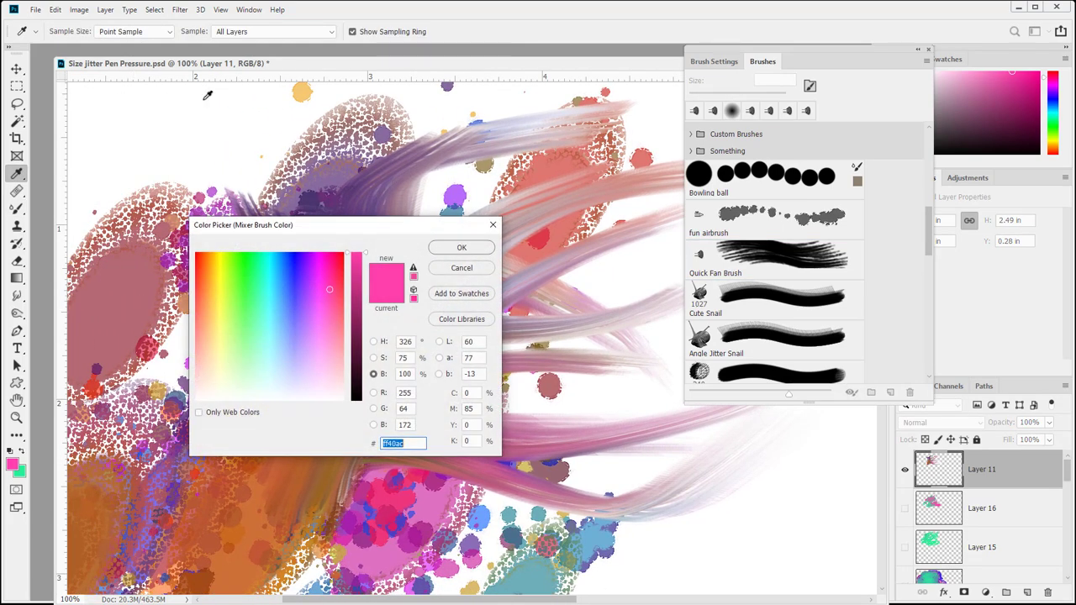
left_click(460, 268)
mouse_move(277, 432)
left_mouse_down()
mouse_move(172, 298)
mouse_move(105, 298)
mouse_move(134, 433)
mouse_move(240, 382)
mouse_move(387, 386)
left_mouse_up()
key("ctrl+z")
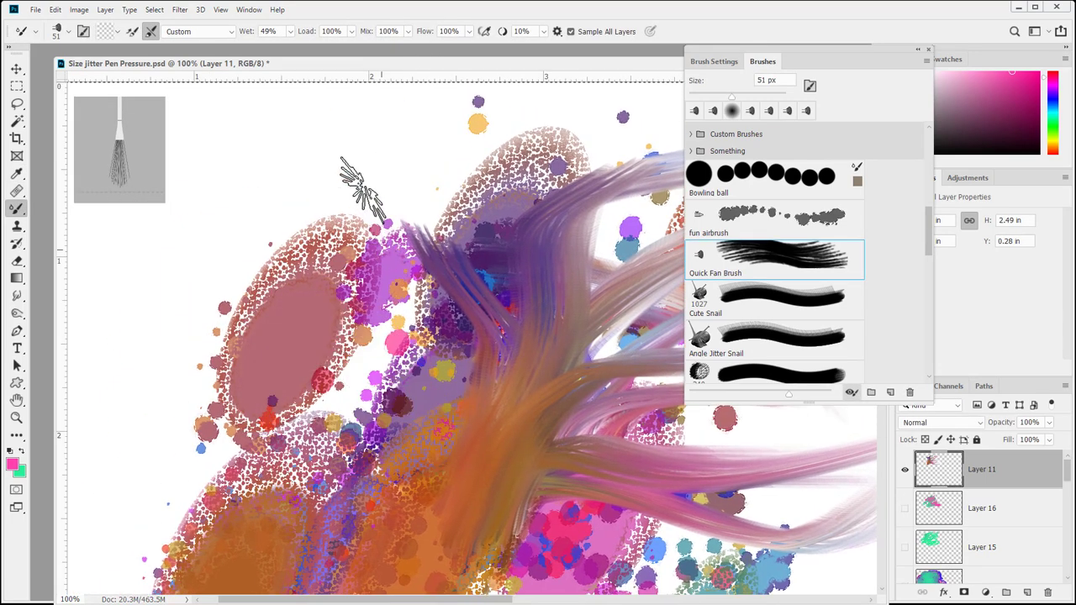
left_click_drag(363, 192, 379, 134)
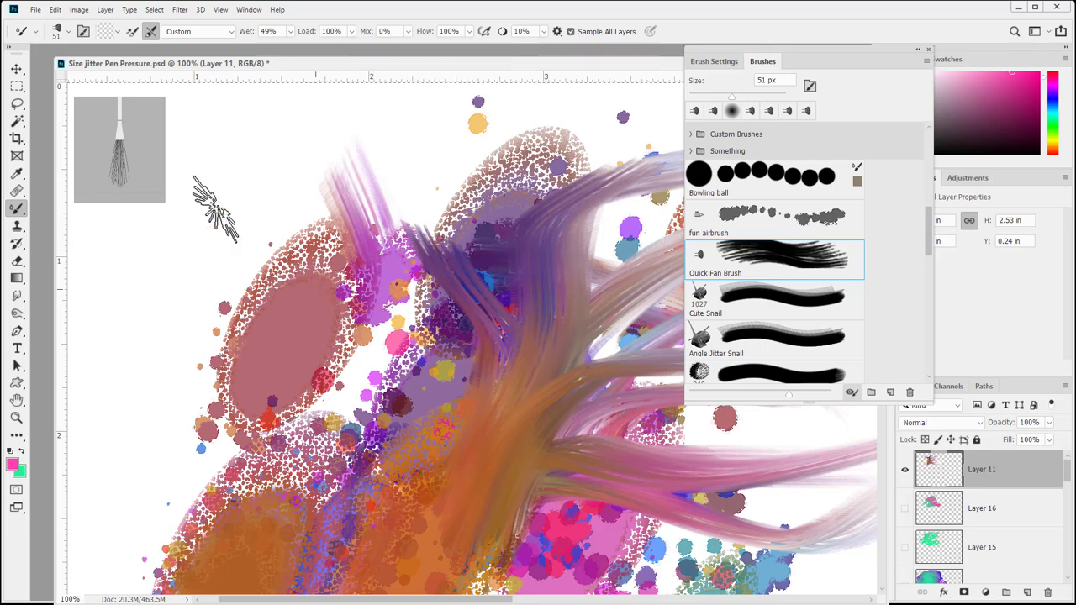
Set Mix to 0%, try broad strokes across the upper left of the artwork, and undo them
mouse_move(382, 88)
left_mouse_down()
mouse_move(226, 299)
mouse_move(504, 244)
left_mouse_up()
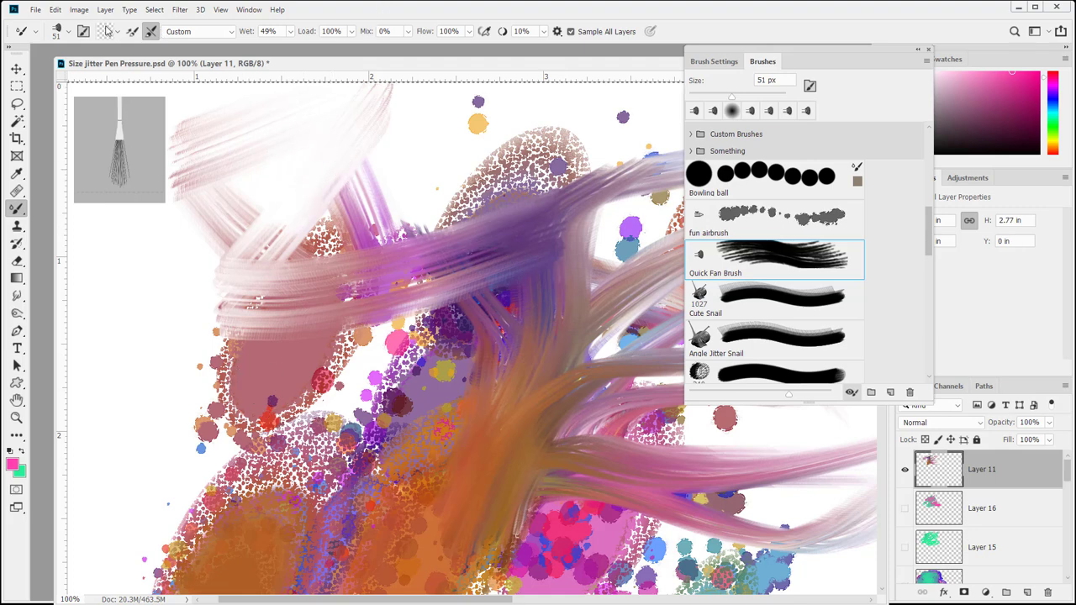
key("ctrl+z")
key("ctrl+z")
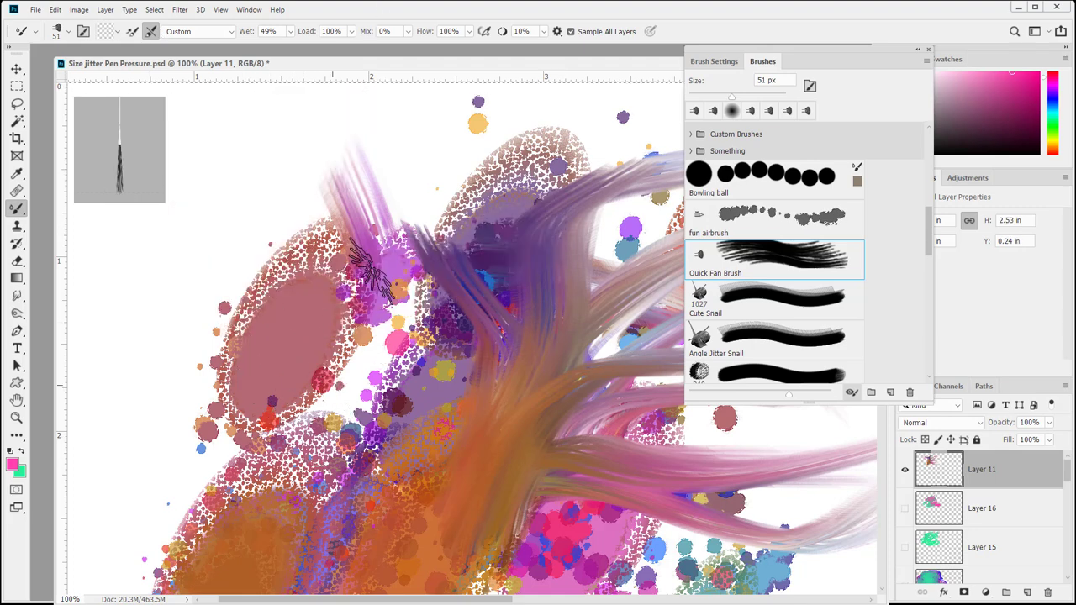
Smear the rose, purple and orange blots on the left side into dense vertical strokes
mouse_move(370, 271)
left_mouse_down()
mouse_move(357, 485)
mouse_move(321, 329)
mouse_move(351, 493)
mouse_move(390, 468)
mouse_move(349, 433)
left_mouse_up()
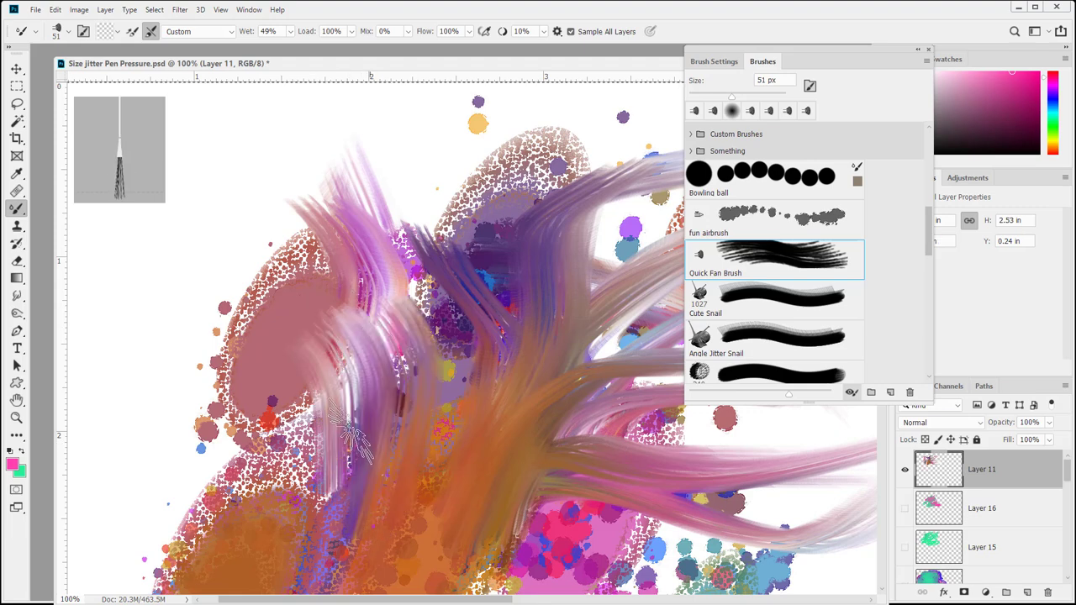
mouse_move(395, 530)
left_mouse_down()
mouse_move(443, 388)
mouse_move(372, 436)
left_mouse_up()
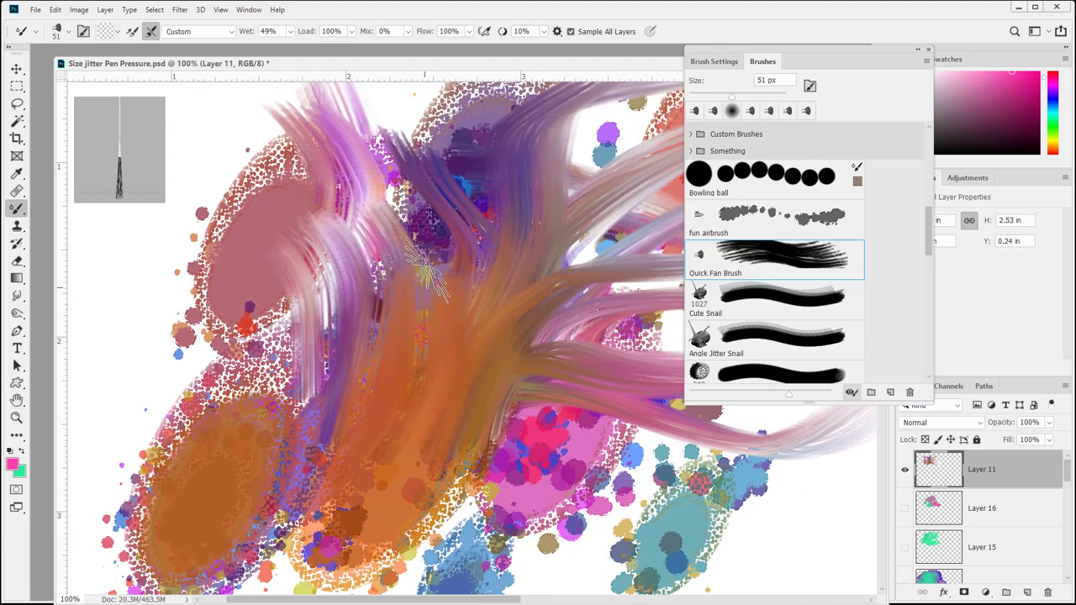
mouse_move(426, 269)
left_mouse_down()
mouse_move(370, 462)
mouse_move(400, 298)
mouse_move(311, 475)
mouse_move(354, 361)
mouse_move(340, 248)
mouse_move(363, 307)
mouse_move(313, 341)
mouse_move(321, 438)
mouse_move(269, 471)
mouse_move(308, 369)
mouse_move(265, 130)
mouse_move(214, 317)
mouse_move(204, 433)
mouse_move(252, 288)
mouse_move(200, 537)
mouse_move(225, 310)
mouse_move(202, 257)
mouse_move(160, 536)
mouse_move(162, 377)
mouse_move(177, 512)
mouse_move(172, 335)
mouse_move(238, 479)
mouse_move(218, 267)
mouse_move(231, 492)
mouse_move(254, 248)
mouse_move(294, 488)
left_mouse_up()
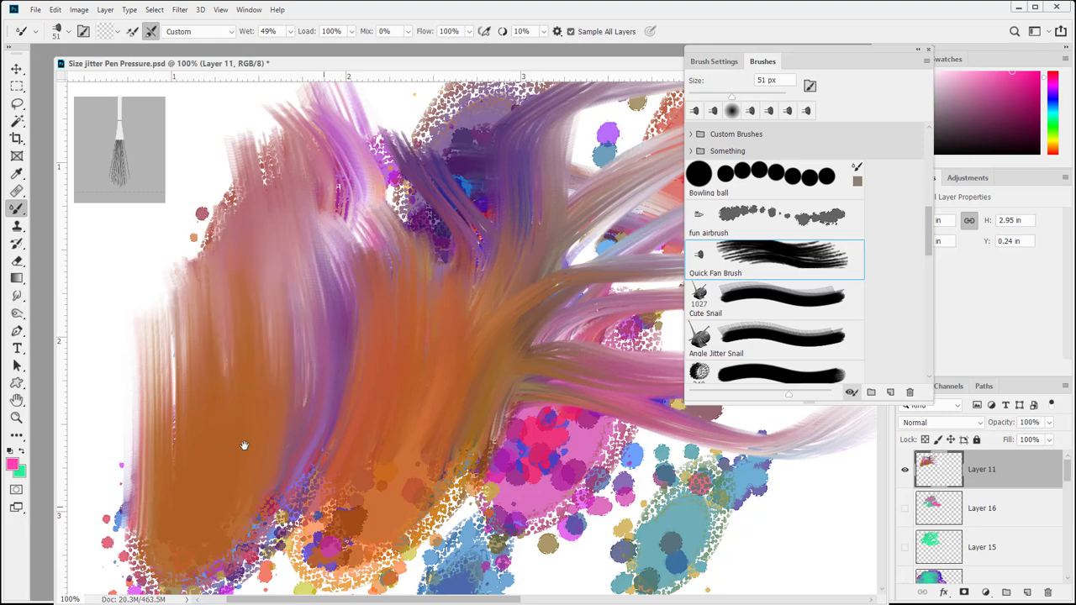
Pull flowing strokes from the orange, blue and magenta blots across the teal blot toward the lower right
mouse_move(243, 446)
left_mouse_down()
mouse_move(25, 303)
mouse_move(33, 352)
left_mouse_up()
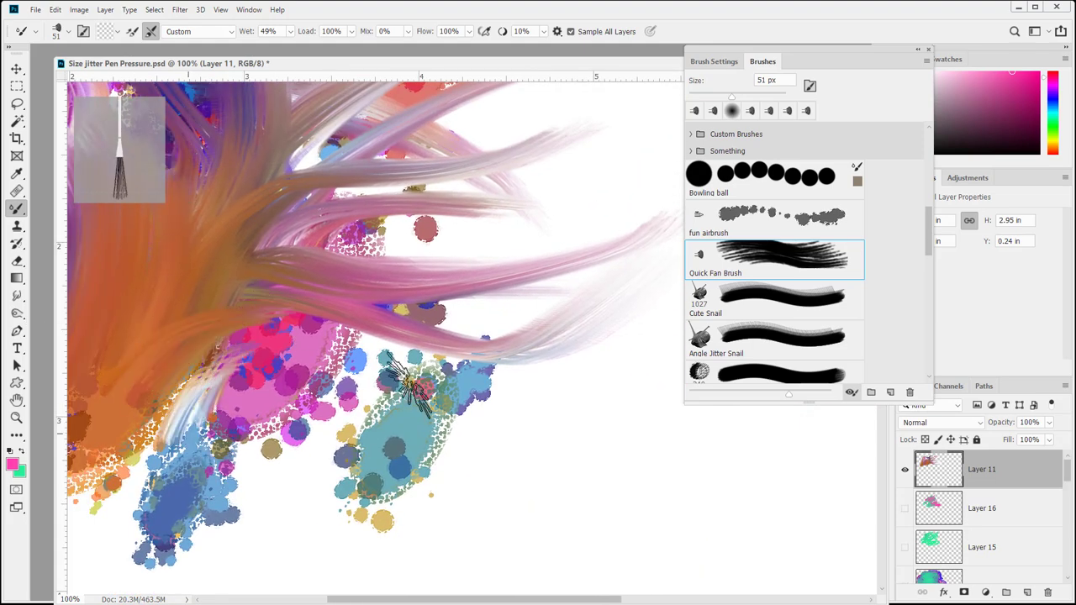
left_click_drag(412, 383, 553, 346)
mouse_move(178, 432)
left_mouse_down()
mouse_move(315, 485)
mouse_move(578, 411)
left_mouse_up()
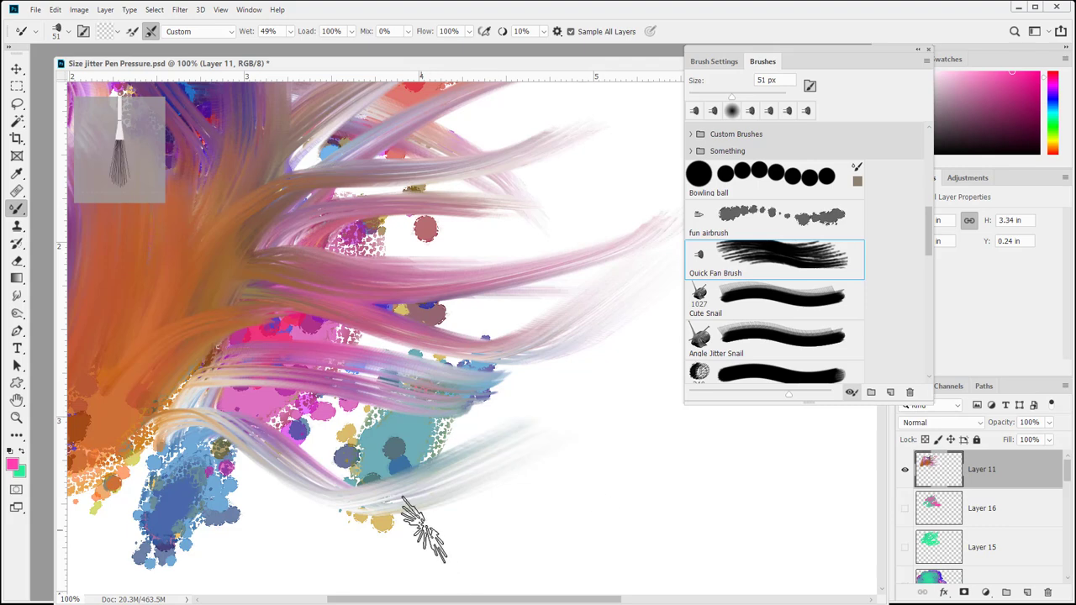
mouse_move(203, 441)
left_mouse_down()
mouse_move(510, 412)
mouse_move(588, 353)
left_mouse_up()
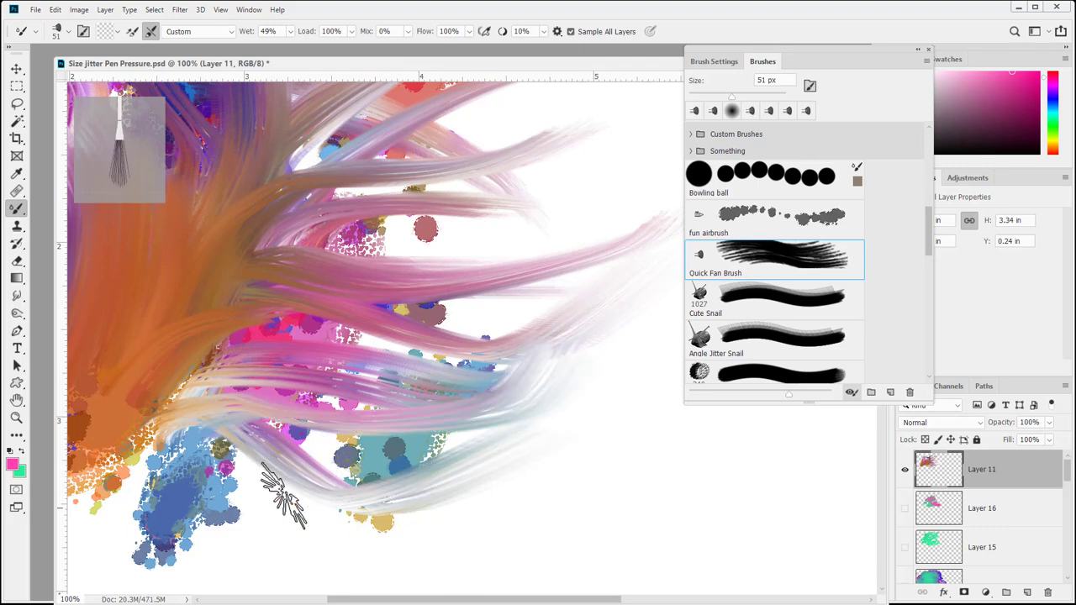
left_click_drag(278, 429, 512, 401)
Extend and soften the tips of the upper-right branches, and undo the last trial stroke
left_click_drag(420, 264, 450, 471)
mouse_move(574, 321)
left_mouse_down()
mouse_move(171, 321)
mouse_move(580, 206)
left_mouse_up()
left_click_drag(288, 310, 542, 278)
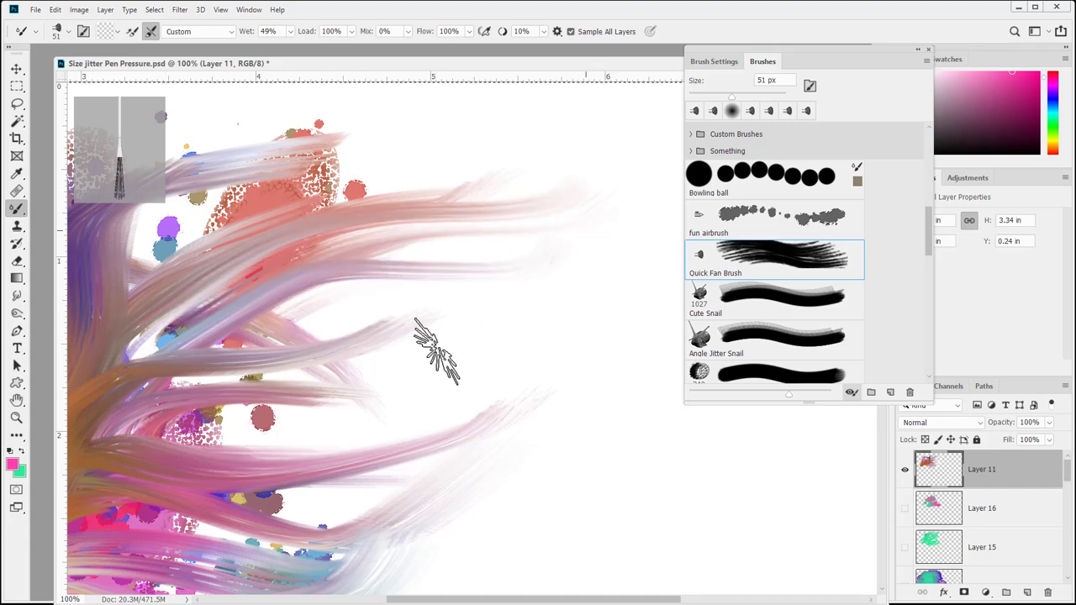
left_click_drag(301, 468, 644, 468)
mouse_move(504, 386)
left_mouse_down()
mouse_move(671, 228)
mouse_move(671, 271)
left_mouse_up()
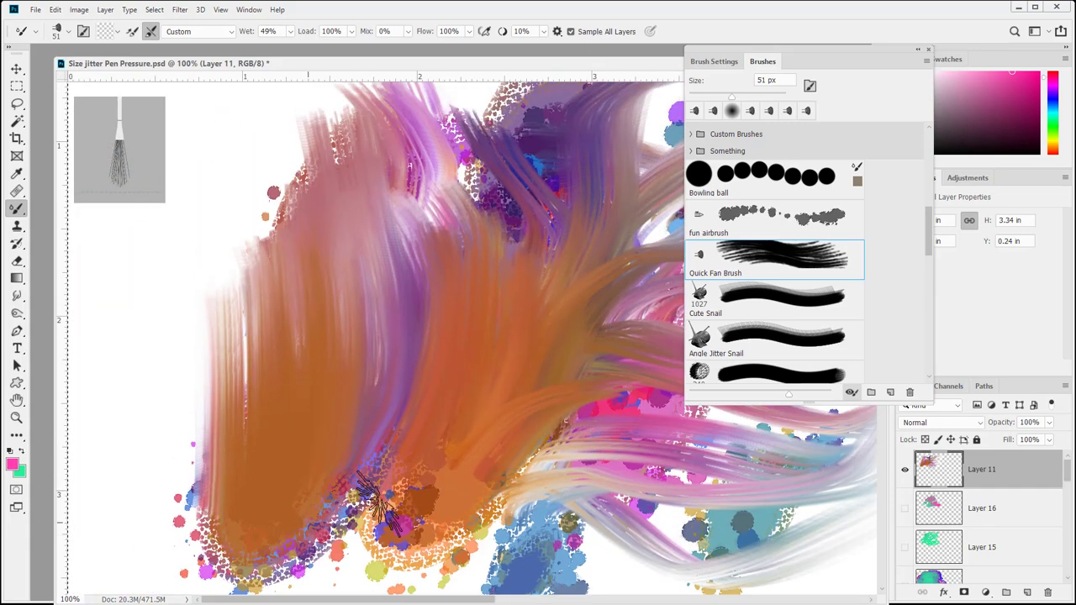
key("ctrl+z")
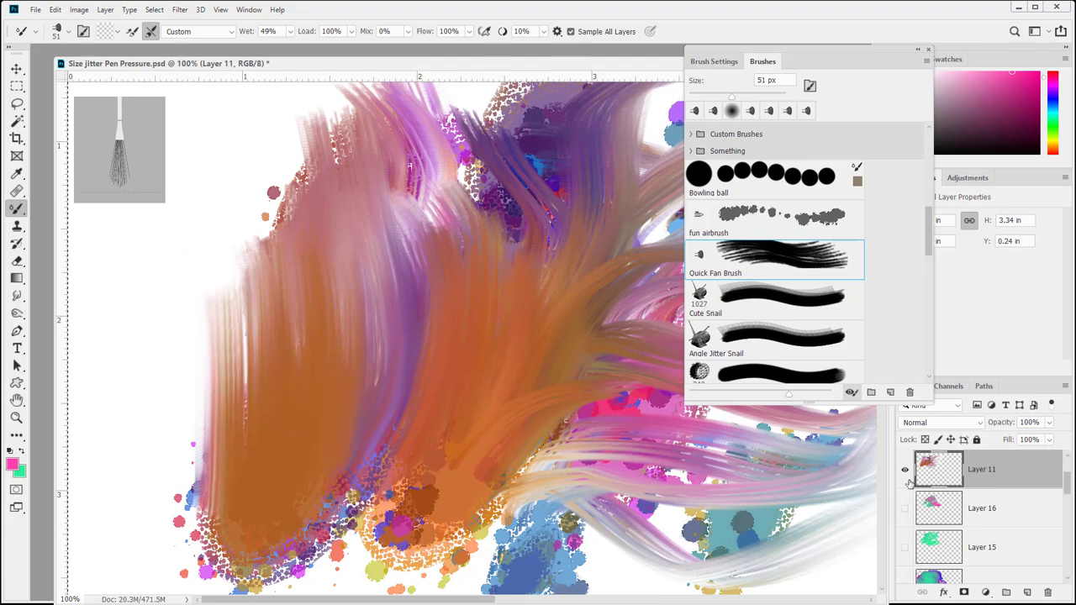
Hide the paint-splatter layer beneath the Layer 11 strokes and save the document
scroll(908, 488, "down", 10)
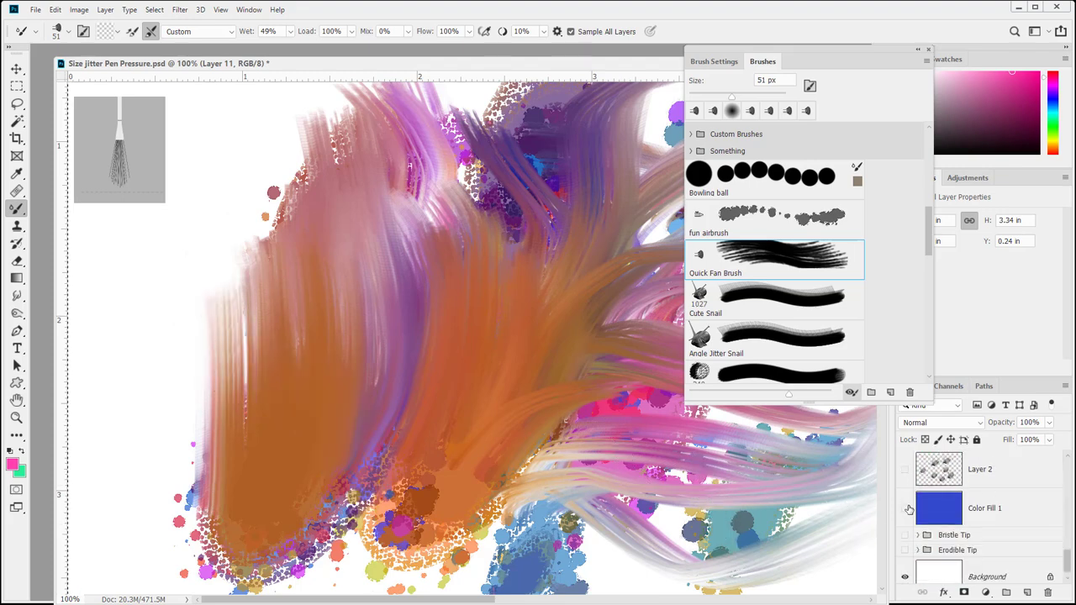
scroll(909, 509, "up", 8)
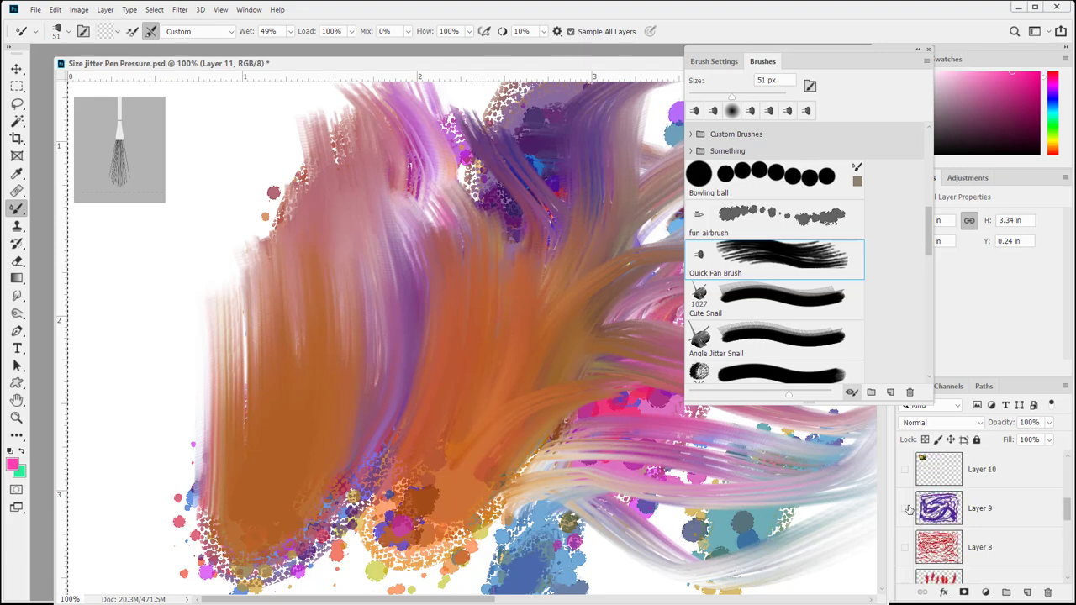
scroll(908, 509, "down", 8)
scroll(908, 510, "up", 9)
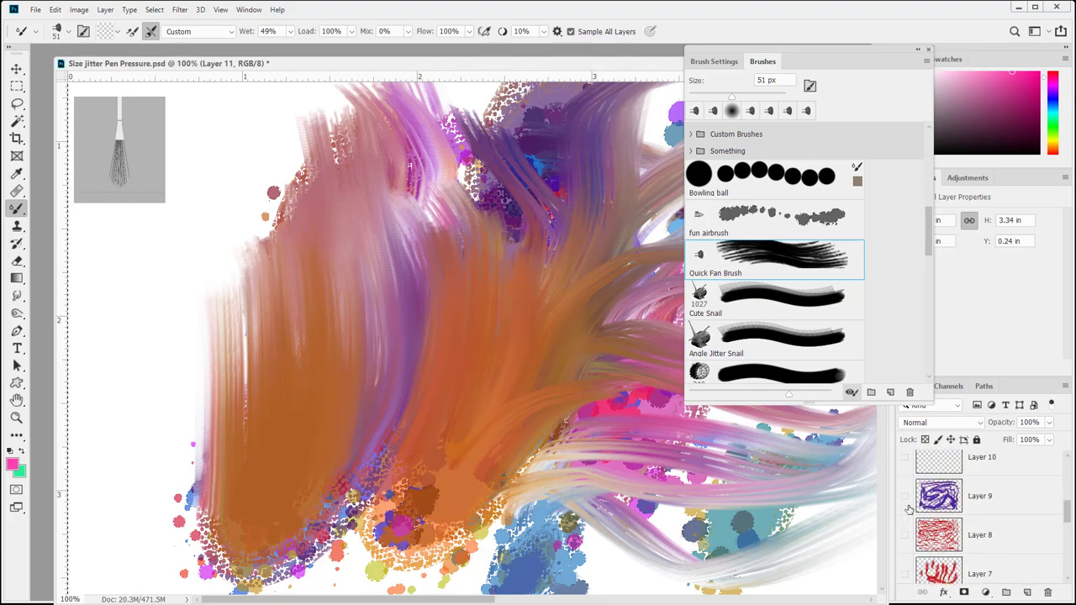
scroll(908, 509, "up", 2)
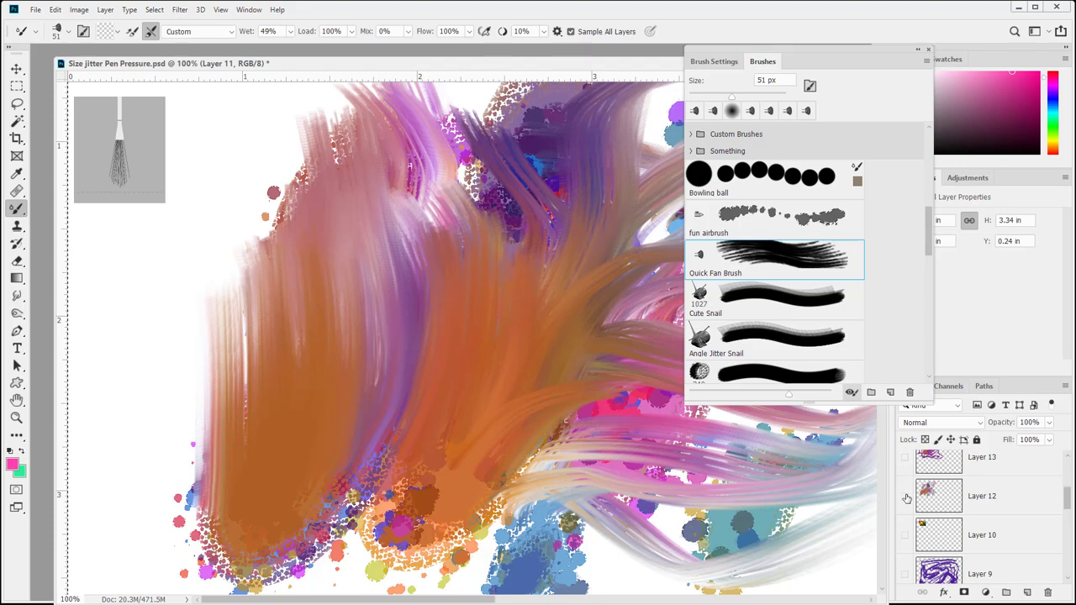
left_click(905, 497)
scroll(907, 504, "up", 3)
mouse_move(496, 250)
left_mouse_down()
mouse_move(623, 488)
mouse_move(247, 344)
mouse_move(432, 384)
left_mouse_up()
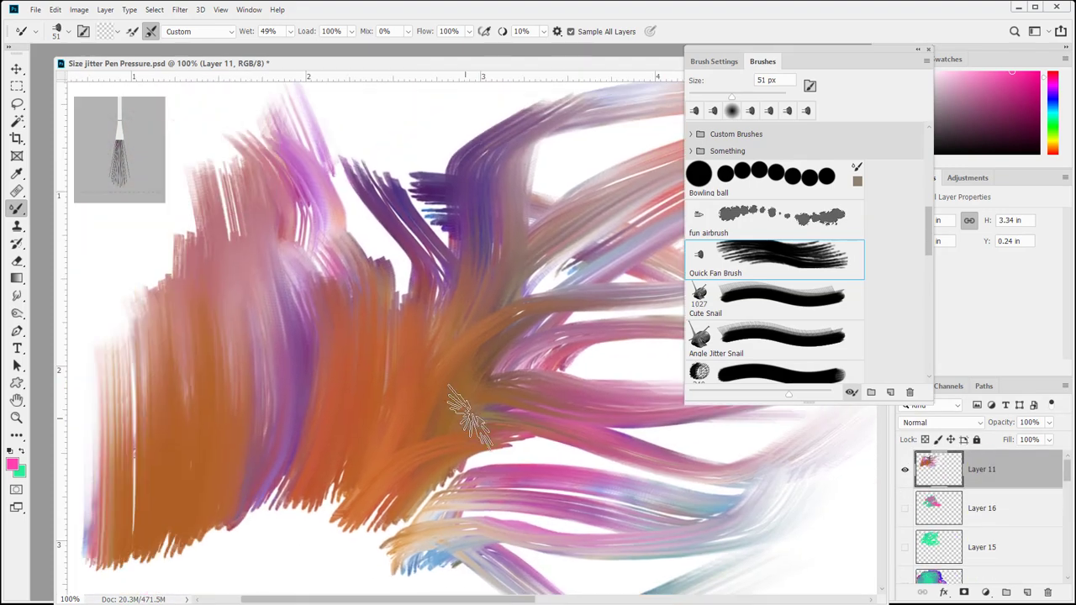
key("ctrl+s")
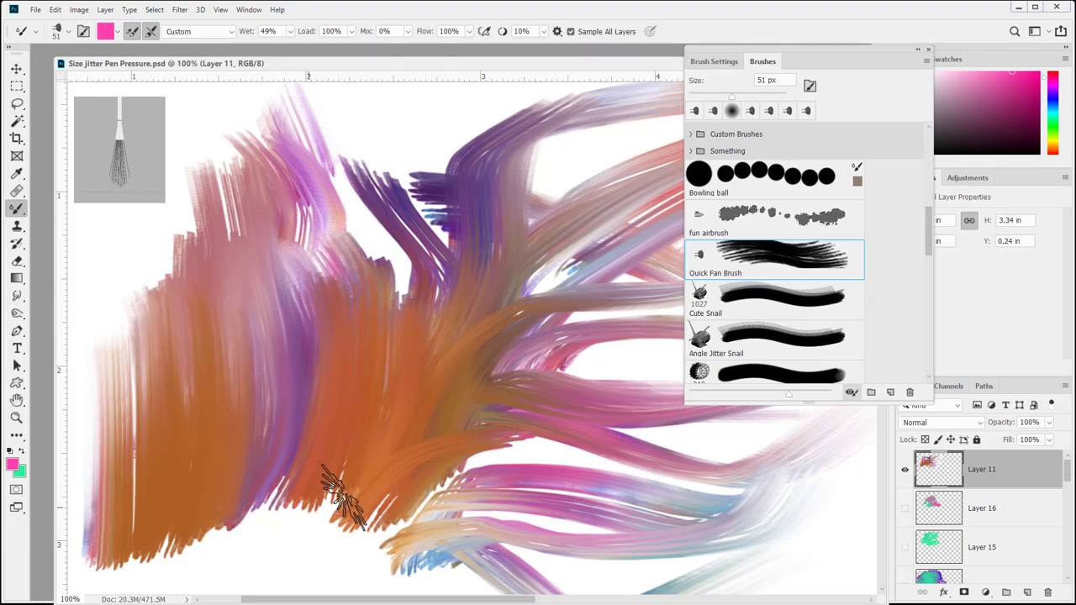
Duplicate Layer 11 and hide the original layer
left_click_drag(922, 464, 1027, 592)
left_click(905, 508)
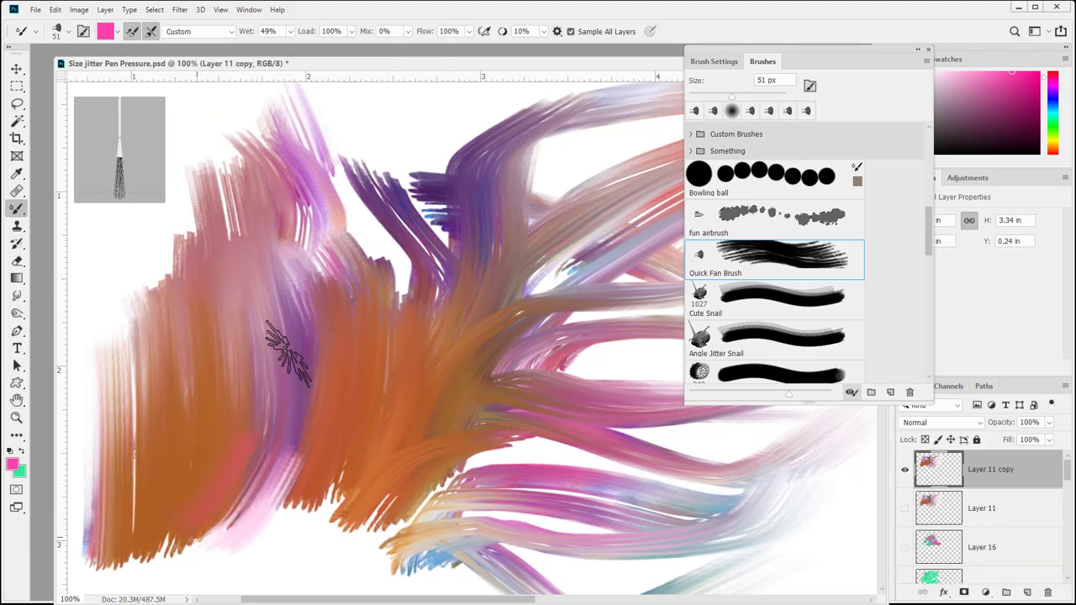
Paint loaded pink strokes over the orange and purple area of the copy, adding further strokes with Mix set to 100%
left_click_drag(260, 493, 324, 311)
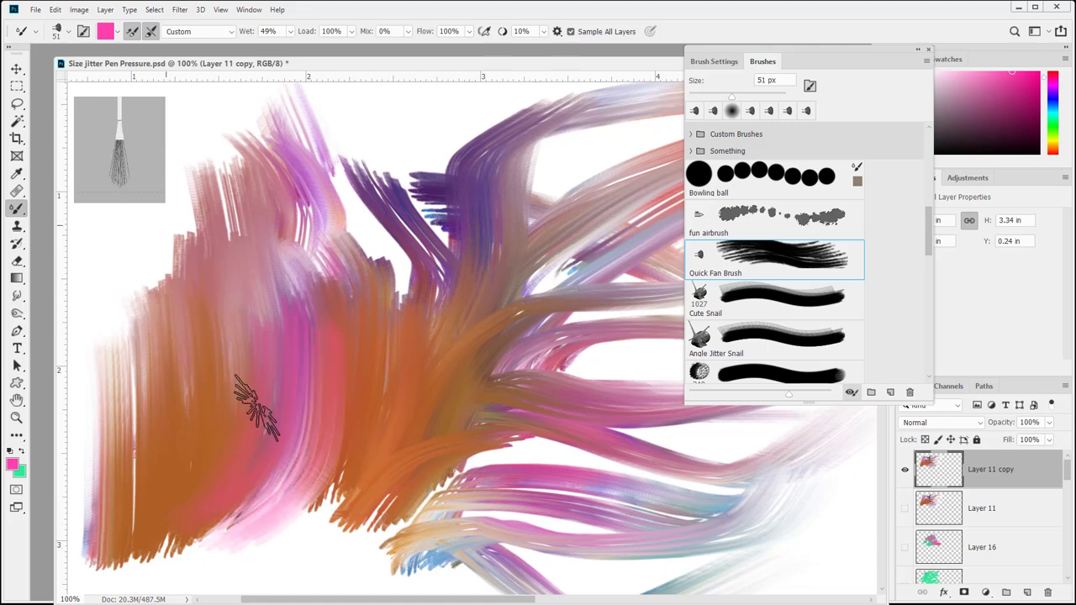
mouse_move(268, 412)
left_mouse_down()
mouse_move(164, 510)
mouse_move(221, 252)
mouse_move(277, 292)
mouse_move(147, 546)
mouse_move(237, 519)
mouse_move(428, 401)
mouse_move(341, 502)
mouse_move(466, 324)
mouse_move(420, 252)
mouse_move(445, 109)
left_mouse_up()
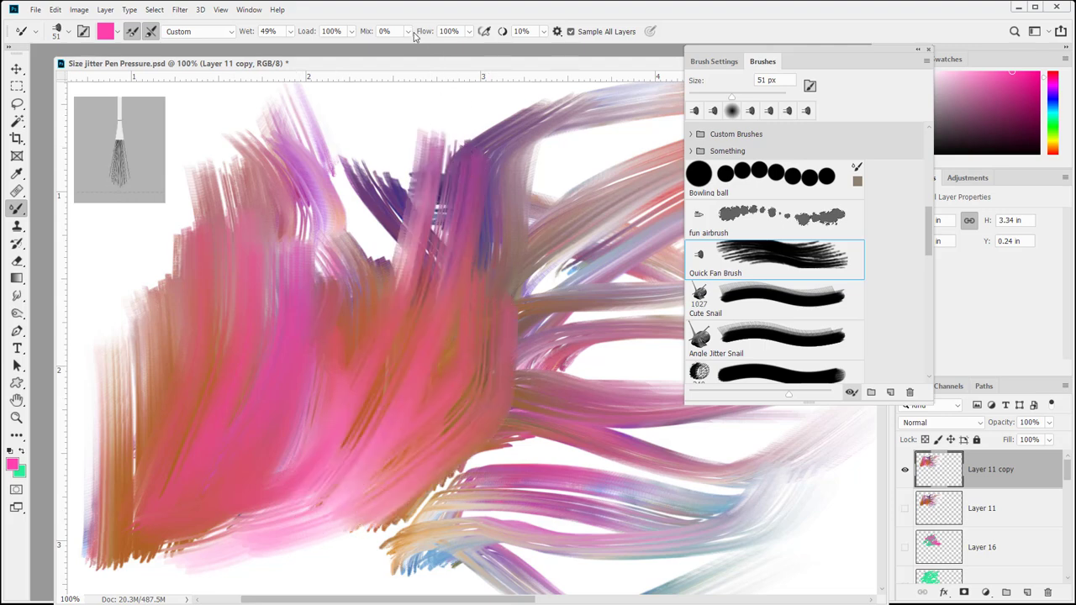
mouse_move(323, 332)
left_mouse_down()
mouse_move(310, 404)
mouse_move(377, 314)
mouse_move(380, 237)
mouse_move(370, 415)
mouse_move(532, 359)
mouse_move(540, 410)
mouse_move(664, 429)
left_mouse_up()
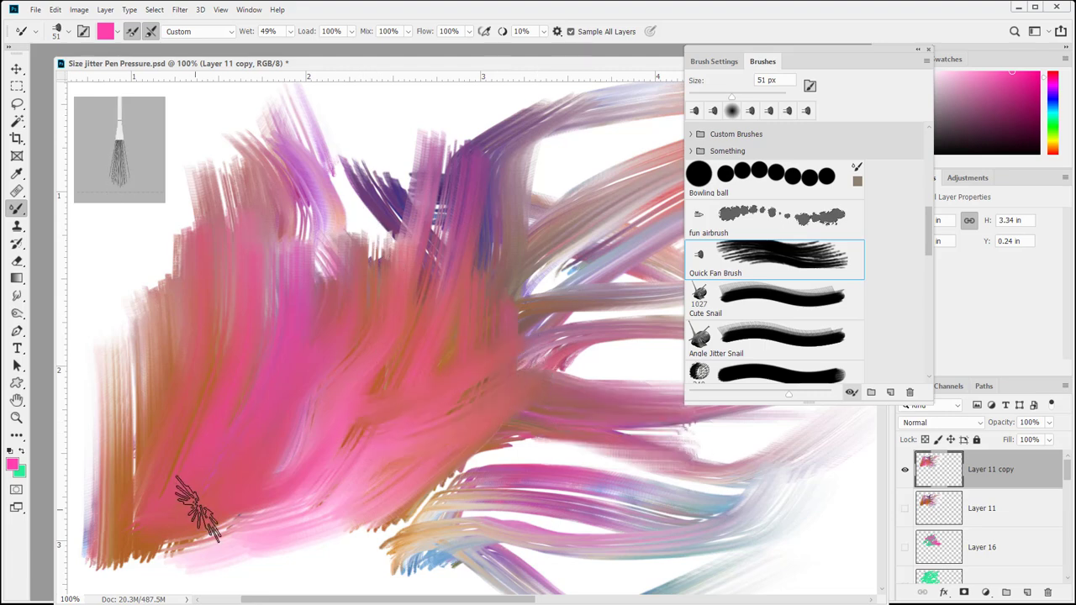
scroll(295, 387, "down", 5)
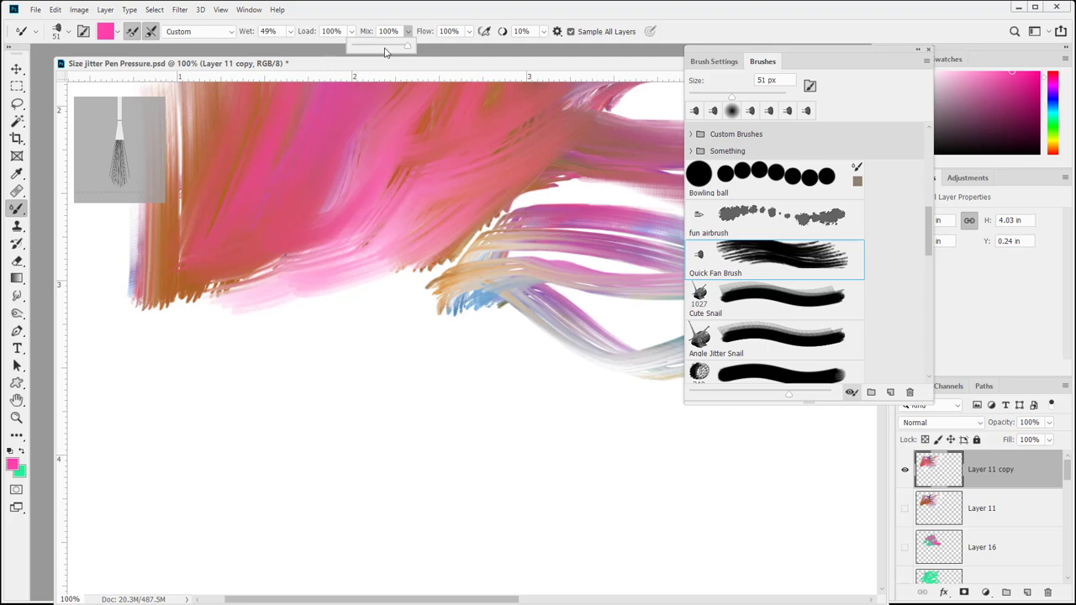
Set Mix to 0%, build up solid pink patches beside the artwork's lower left, and sweep pink strokes up into its center
left_click_drag(321, 200, 388, 379)
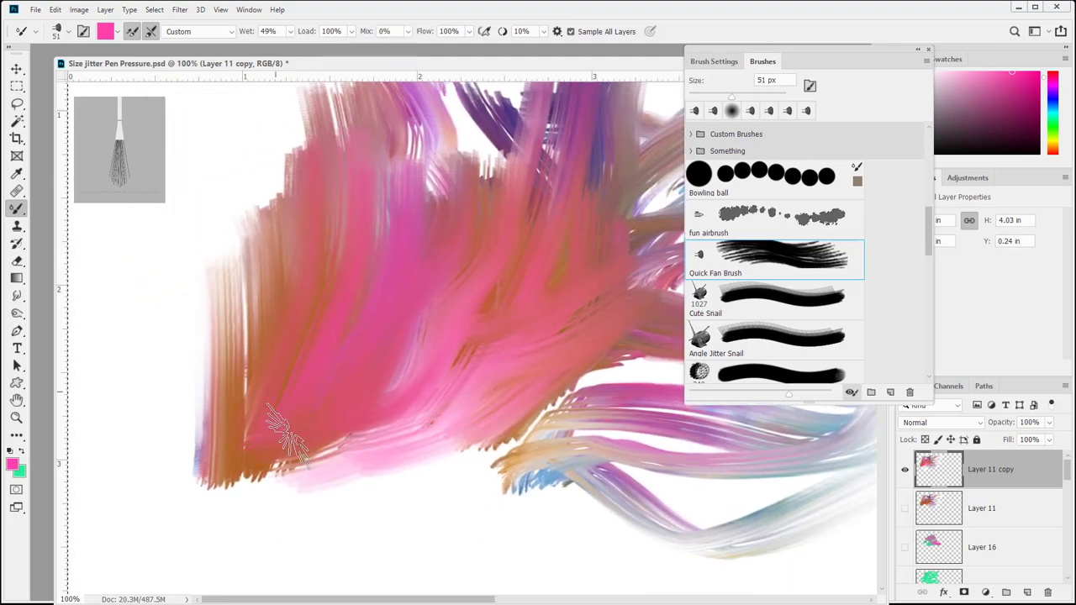
mouse_move(206, 509)
left_mouse_down()
mouse_move(173, 500)
mouse_move(204, 516)
mouse_move(180, 492)
mouse_move(164, 527)
mouse_move(144, 456)
mouse_move(114, 444)
left_mouse_up()
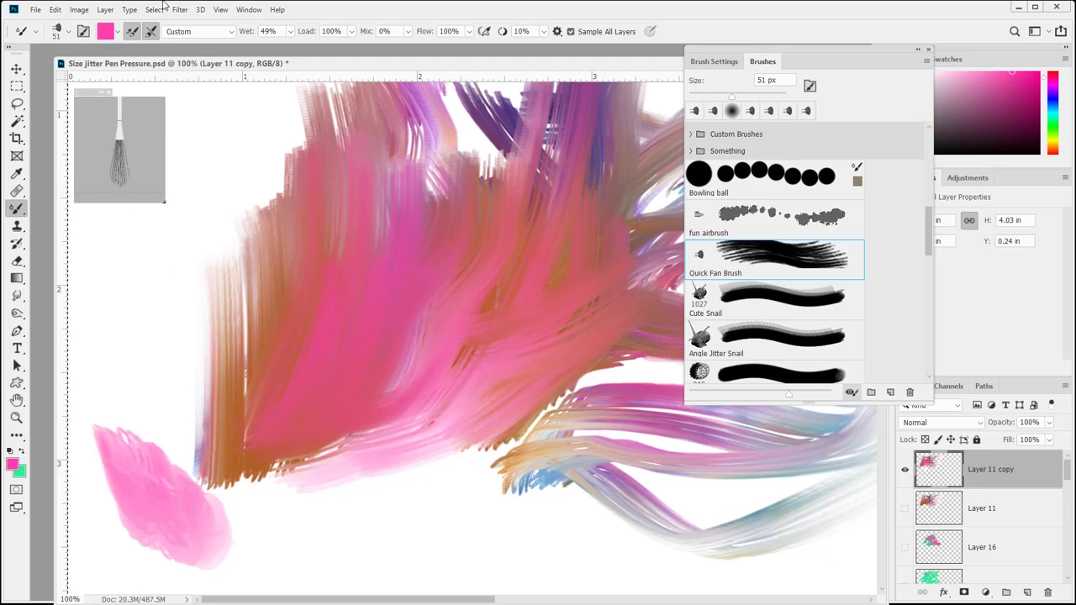
left_click_drag(216, 373, 189, 293)
mouse_move(227, 475)
left_mouse_down()
mouse_move(219, 488)
mouse_move(288, 461)
mouse_move(233, 485)
mouse_move(317, 504)
mouse_move(294, 471)
mouse_move(337, 471)
mouse_move(248, 433)
left_mouse_up()
mouse_move(126, 429)
left_mouse_down()
mouse_move(108, 365)
mouse_move(137, 432)
left_mouse_up()
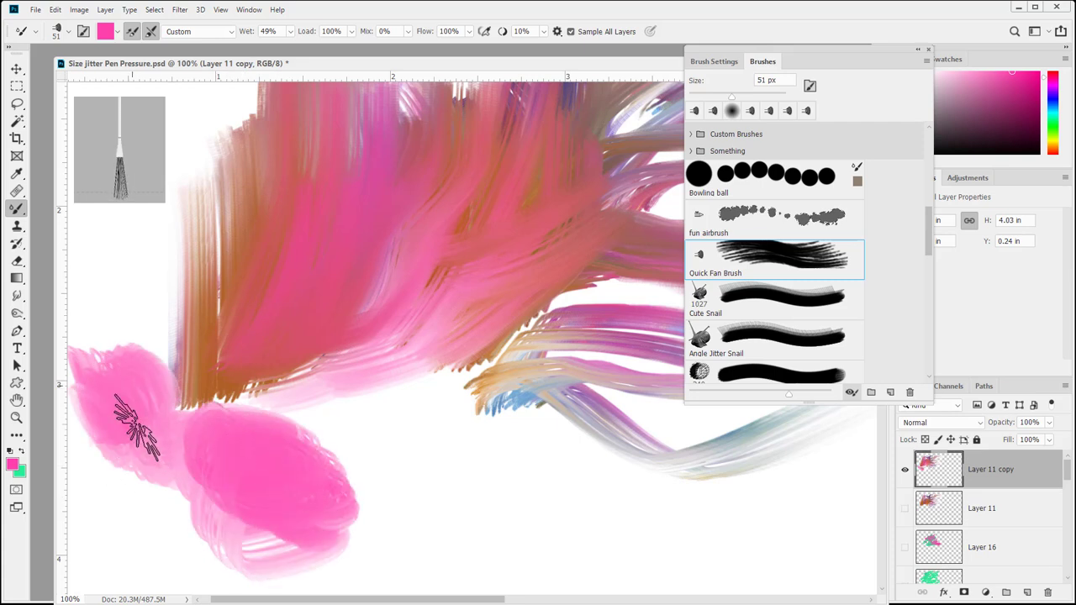
mouse_move(338, 399)
left_mouse_down()
mouse_move(264, 427)
mouse_move(267, 395)
left_mouse_up()
mouse_move(244, 420)
left_mouse_down()
mouse_move(352, 338)
mouse_move(277, 571)
mouse_move(432, 221)
mouse_move(241, 428)
mouse_move(290, 325)
mouse_move(377, 361)
left_mouse_up()
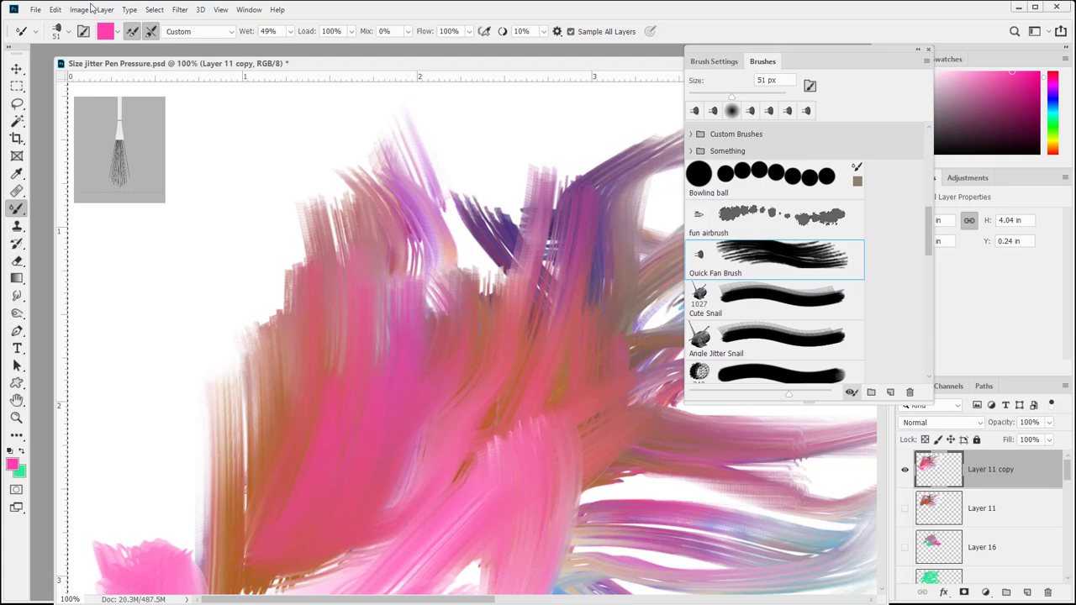
Turn off brush cleaning after each stroke and paint pink strokes across the purple tips along the artwork's upper edge
left_click(119, 34)
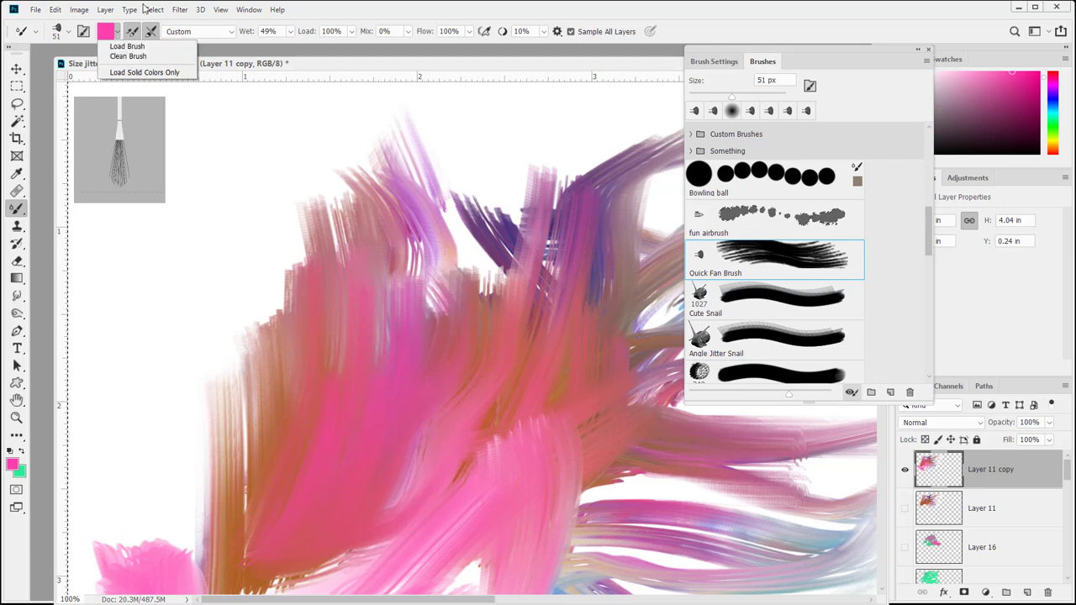
left_click(165, 45)
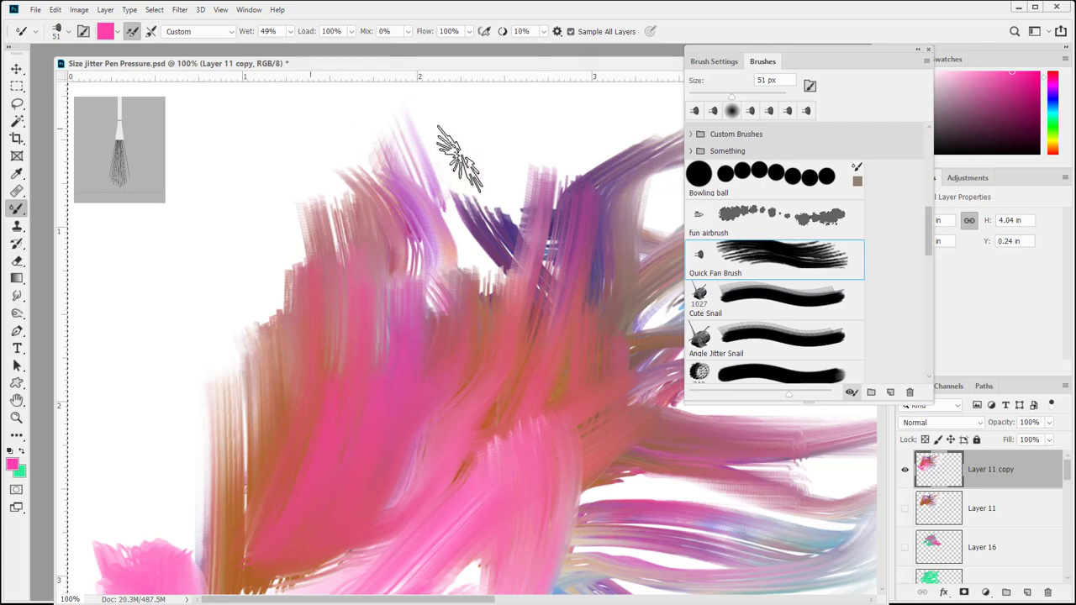
left_click(494, 220)
mouse_move(418, 339)
left_mouse_down()
mouse_move(509, 185)
mouse_move(492, 241)
mouse_move(427, 163)
mouse_move(376, 148)
left_mouse_up()
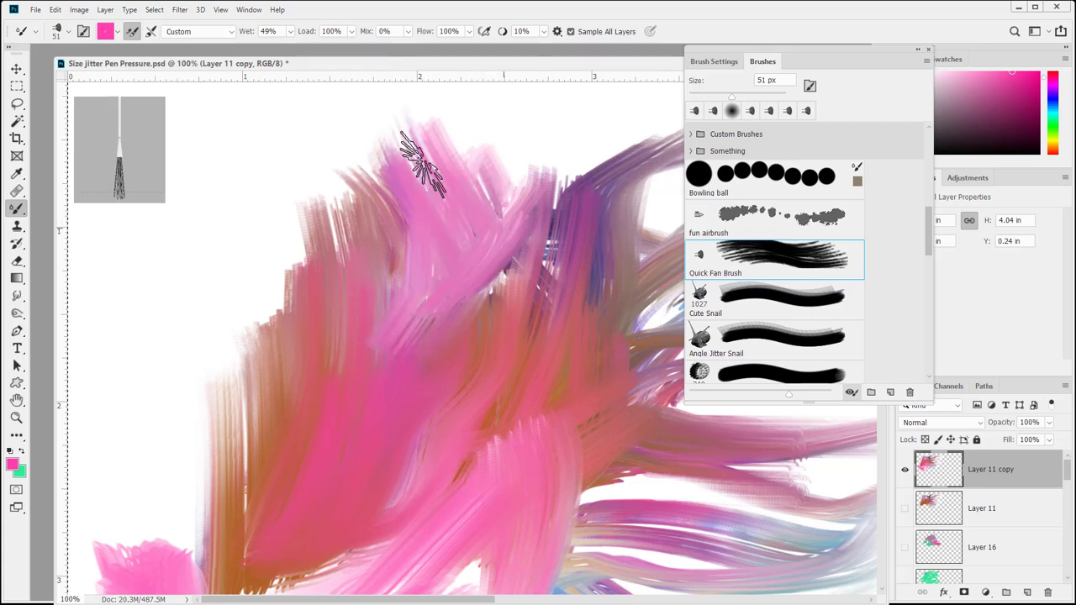
left_click_drag(509, 362, 235, 320)
key("ctrl+r")
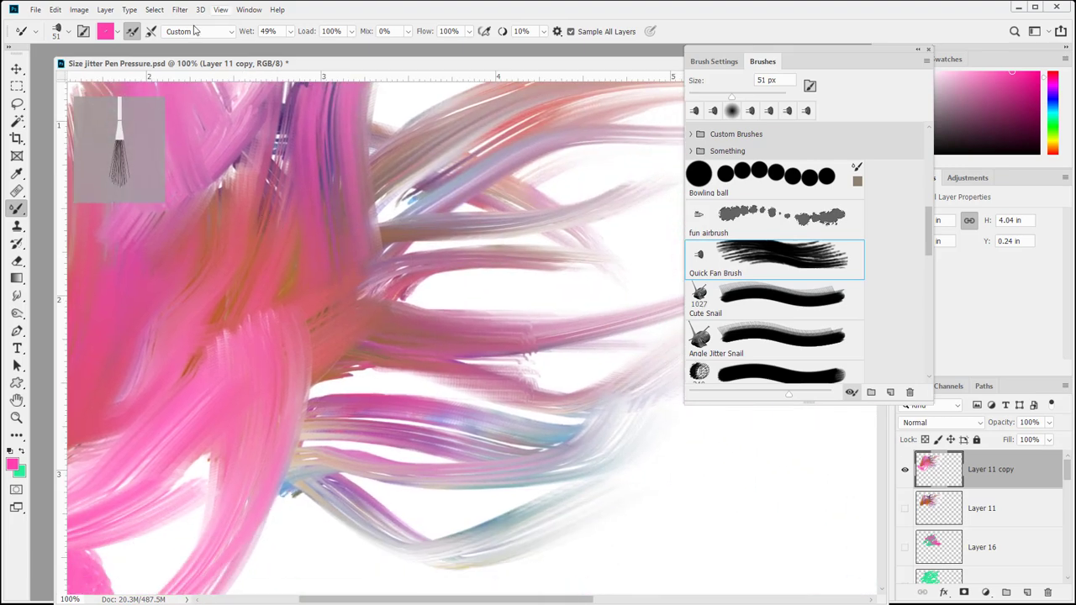
Paint looping pink strokes, two light dabs and a fan of straight strokes over and around the lower-right branches
mouse_move(269, 542)
left_mouse_down()
mouse_move(476, 461)
mouse_move(451, 416)
mouse_move(391, 378)
left_mouse_up()
mouse_move(524, 405)
left_mouse_down()
mouse_move(363, 252)
mouse_move(524, 432)
left_mouse_up()
left_click(683, 482)
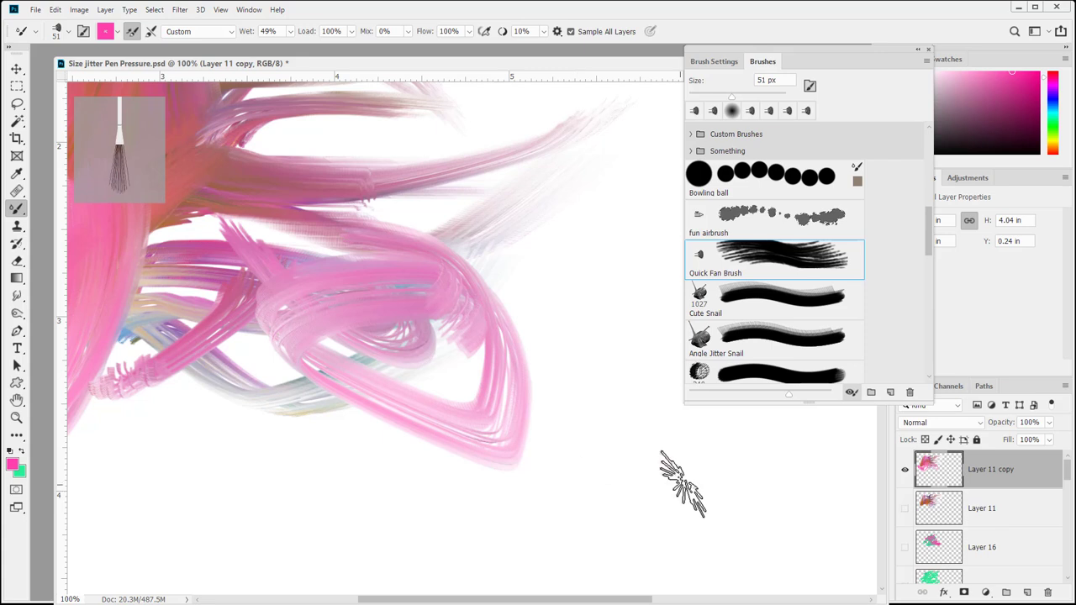
left_click(249, 452)
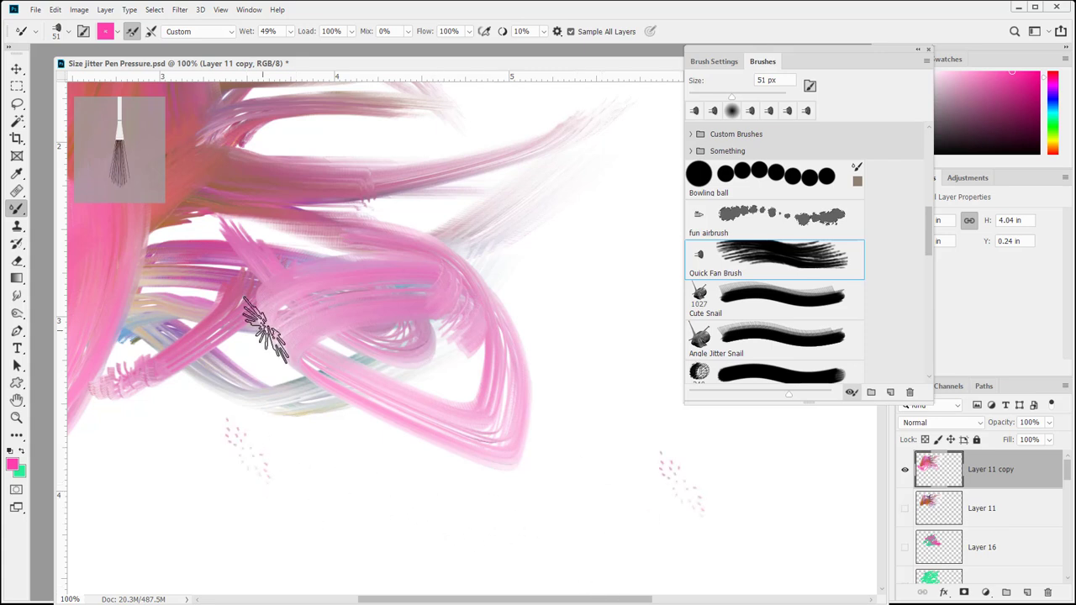
mouse_move(288, 384)
left_mouse_down()
mouse_move(197, 200)
mouse_move(278, 391)
mouse_move(296, 387)
mouse_move(399, 113)
left_mouse_up()
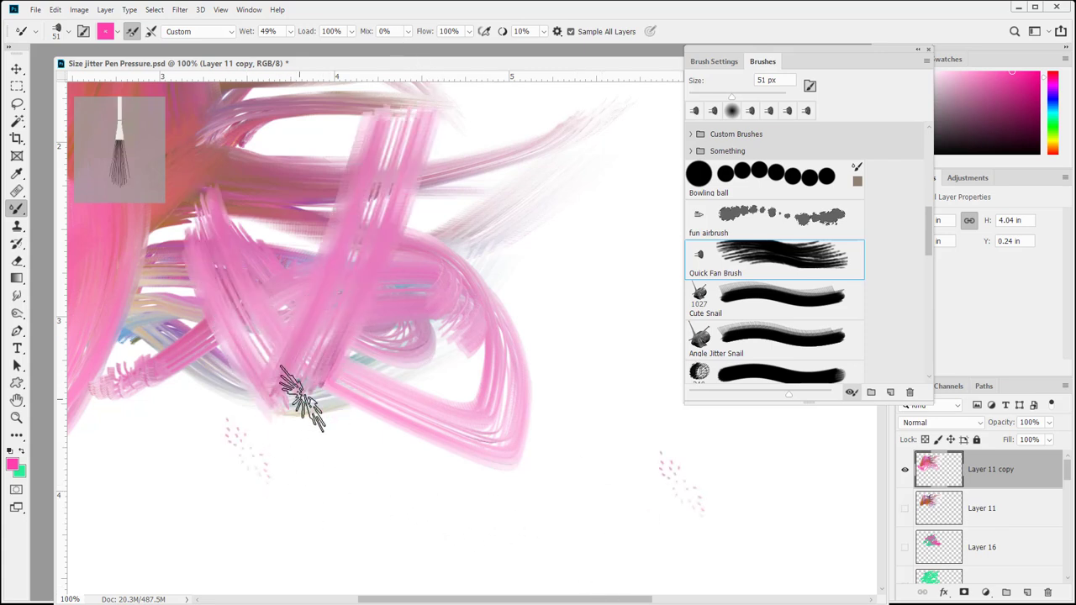
mouse_move(300, 384)
left_mouse_down()
mouse_move(412, 193)
mouse_move(317, 370)
mouse_move(344, 368)
mouse_move(415, 263)
mouse_move(369, 382)
mouse_move(343, 391)
mouse_move(580, 125)
left_mouse_up()
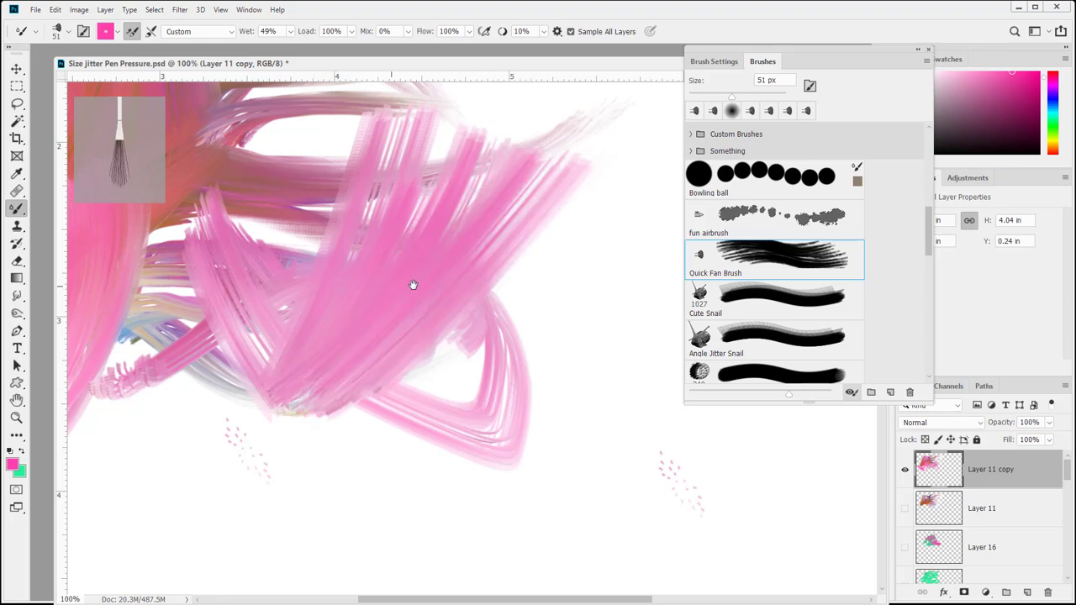
Sweep broad, mostly horizontal pink strokes across the orange and pink main body of the artwork
left_click_drag(413, 284, 797, 358)
left_click_drag(190, 276, 605, 150)
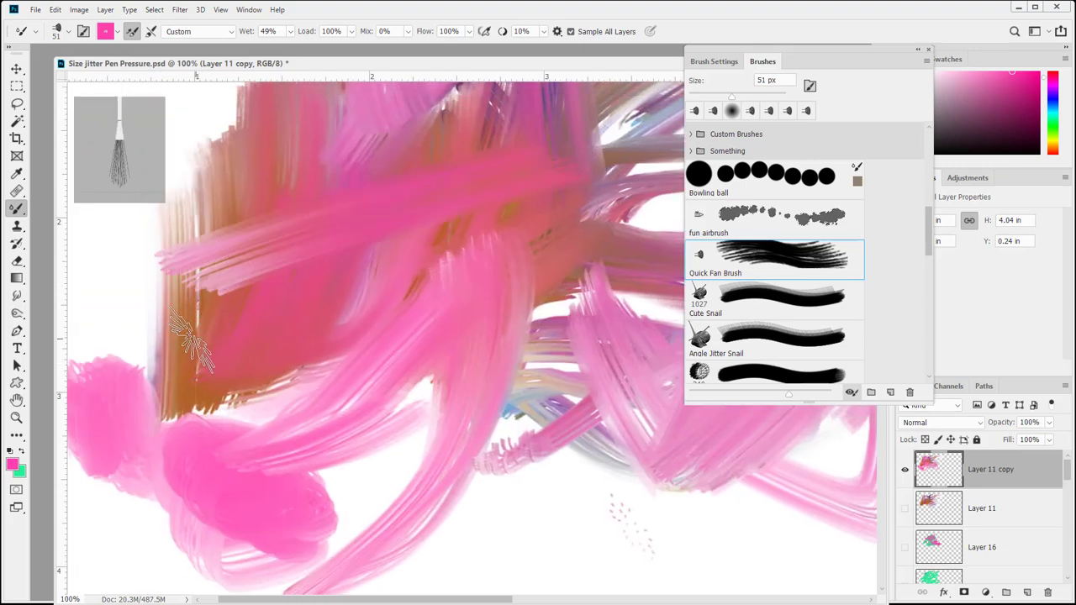
mouse_move(192, 346)
left_mouse_down()
mouse_move(488, 217)
mouse_move(175, 357)
mouse_move(161, 340)
mouse_move(254, 254)
left_mouse_up()
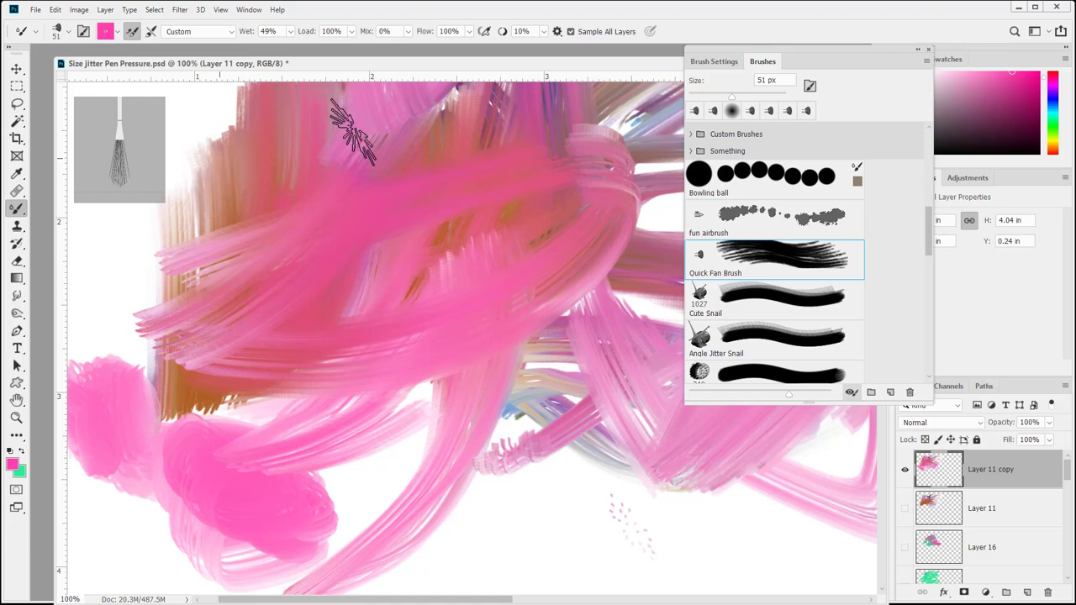
left_click_drag(538, 111, 426, 320)
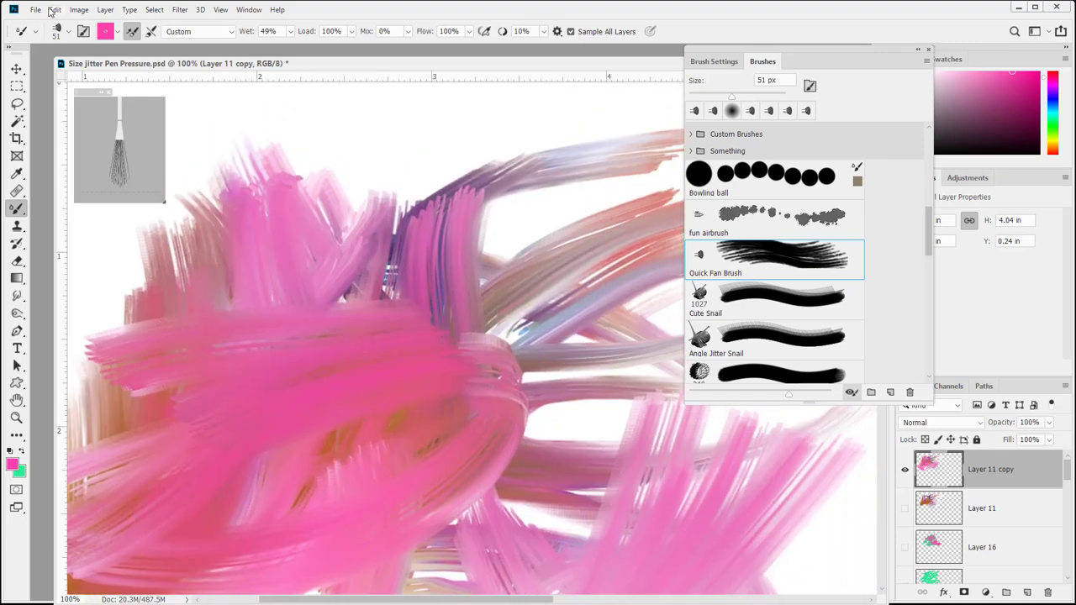
Cross the upper purple tips and the base of the right-hand branches with long pink strokes
mouse_move(432, 253)
left_mouse_down()
mouse_move(437, 285)
mouse_move(460, 185)
mouse_move(588, 180)
mouse_move(361, 386)
mouse_move(618, 227)
mouse_move(175, 160)
left_mouse_up()
left_click_drag(361, 359, 600, 273)
left_click_drag(498, 337, 568, 454)
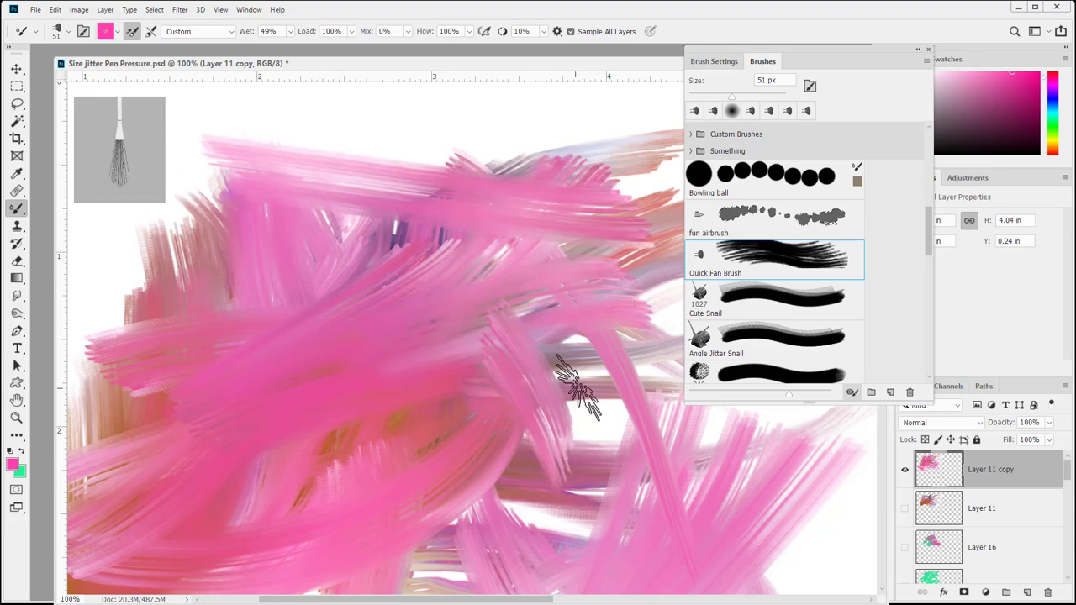
Paint separate pink strokes on the blank canvas beyond the right-hand branches
scroll(538, 529, "right", 6)
left_click_drag(542, 303, 595, 202)
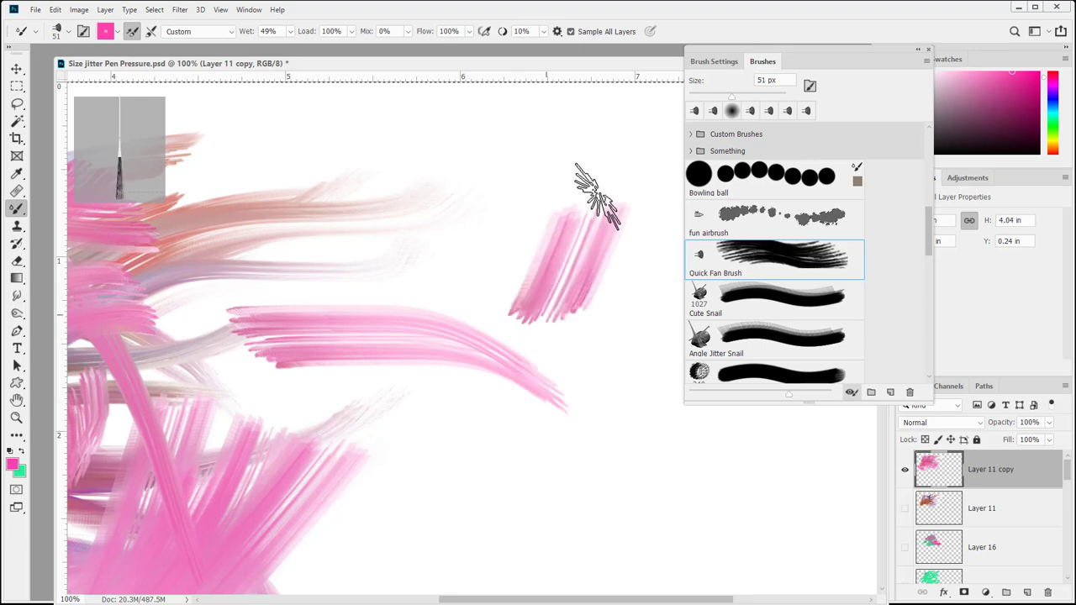
left_click_drag(700, 425, 372, 516)
scroll(353, 420, "down", 3)
scroll(559, 395, "down", 4)
scroll(559, 395, "right", 6)
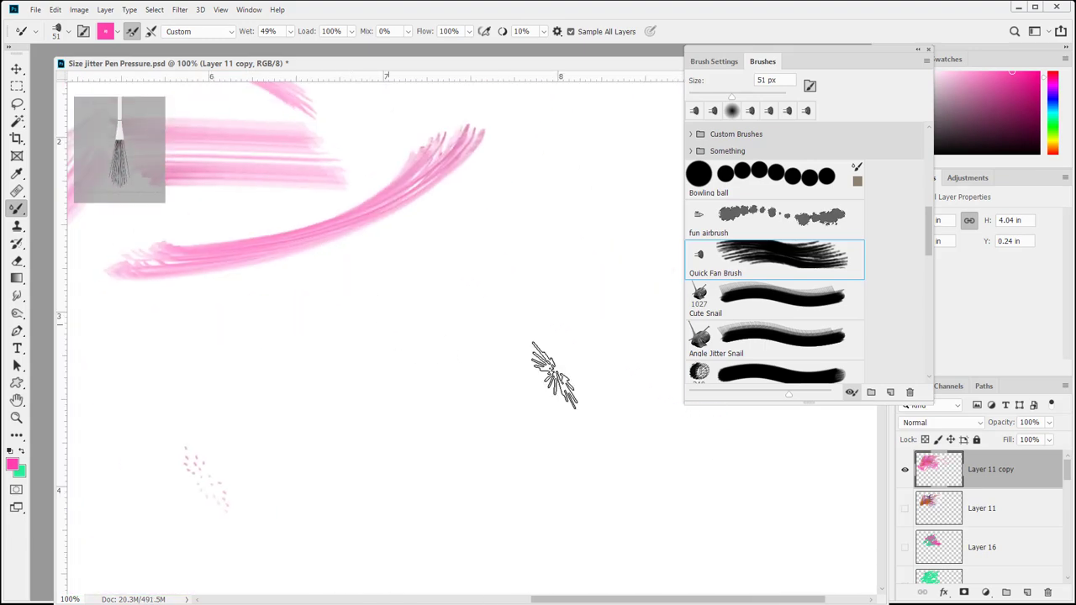
Paint a triangle of long pink strokes and two crossing curved strokes on the blank canvas at the artwork's lower right
left_click_drag(387, 294, 651, 432)
mouse_move(685, 445)
left_mouse_down()
mouse_move(204, 480)
mouse_move(168, 471)
left_mouse_up()
left_click_drag(395, 290, 180, 458)
scroll(504, 487, "down", 5)
left_click_drag(630, 580, 298, 449)
left_click_drag(626, 559, 416, 359)
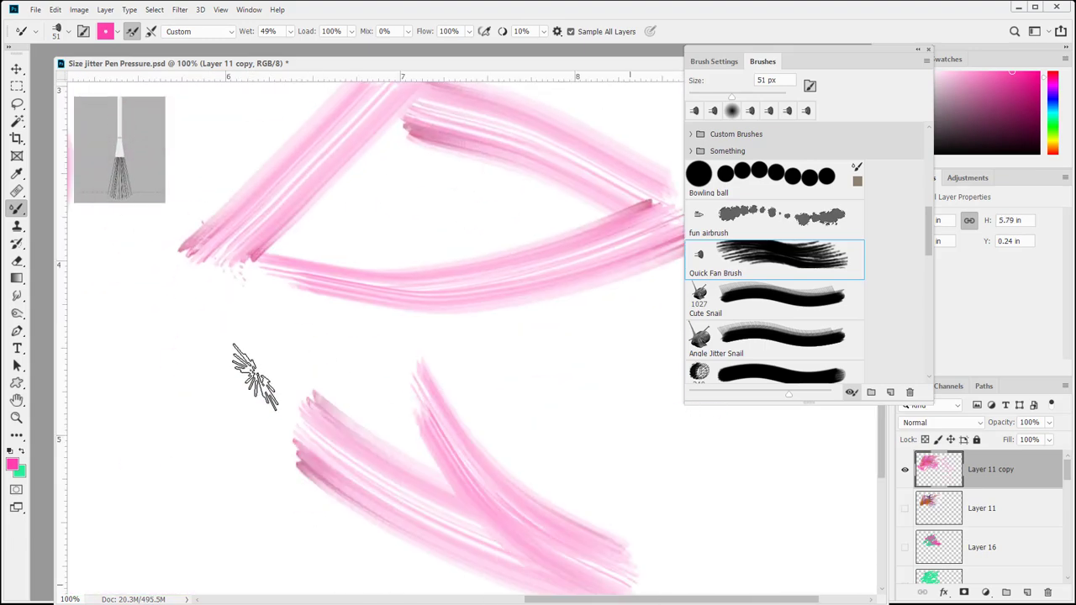
Continue with pink strokes across the blank canvas below the artwork and back over its center
scroll(426, 356, "up", 2)
scroll(426, 355, "left", 6)
mouse_move(555, 420)
left_mouse_down()
mouse_move(168, 468)
mouse_move(516, 487)
mouse_move(427, 265)
left_mouse_up()
left_click_drag(441, 396, 290, 509)
left_click_drag(446, 529, 711, 516)
left_click_drag(786, 590, 643, 563)
left_click_drag(361, 126, 790, 588)
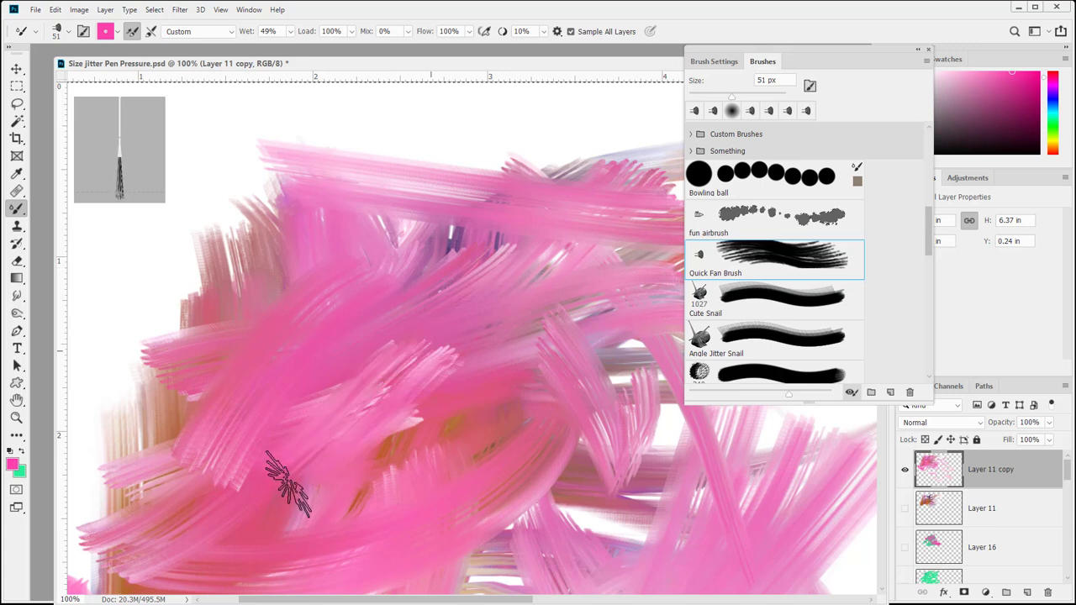
Clean the brush, smear across the upper center of the artwork, and paint pink strokes over the blank canvas along its left side
left_click(120, 33)
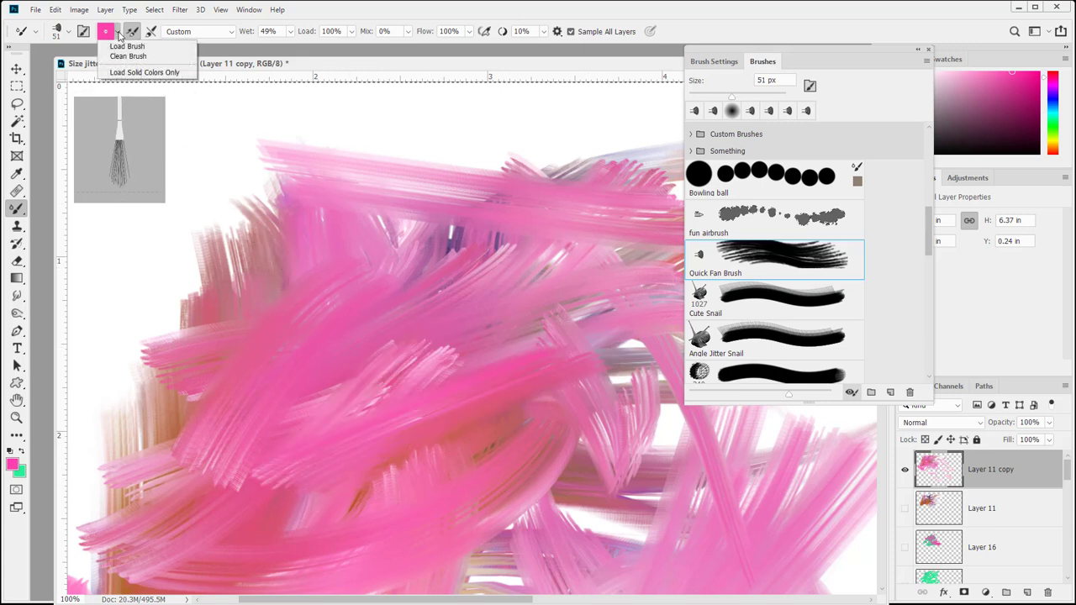
left_click(120, 57)
left_click_drag(279, 384, 515, 266)
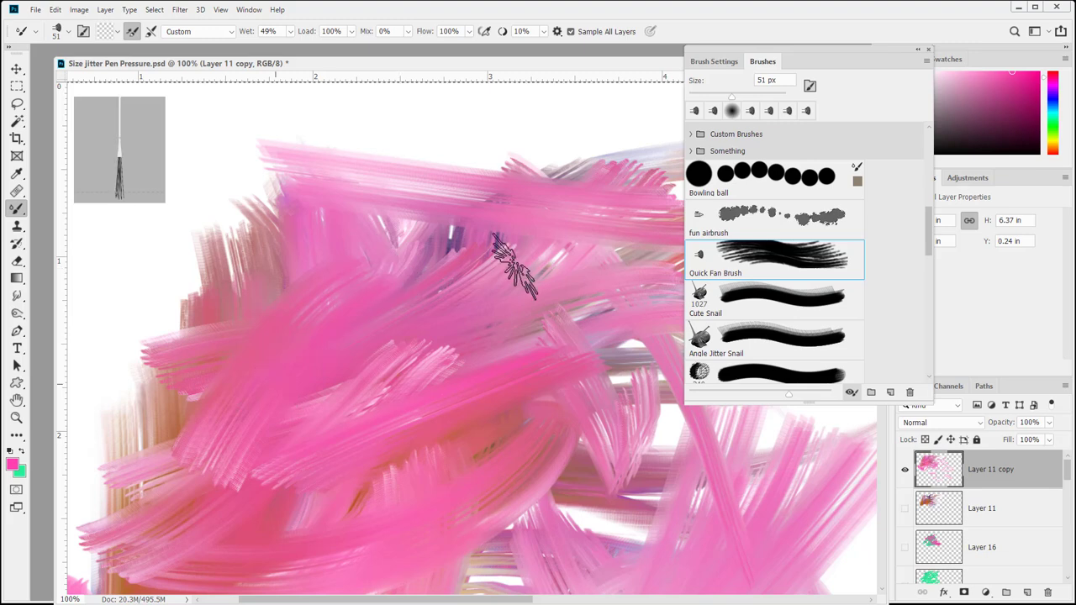
left_click_drag(324, 298, 376, 282)
left_click_drag(130, 441, 267, 239)
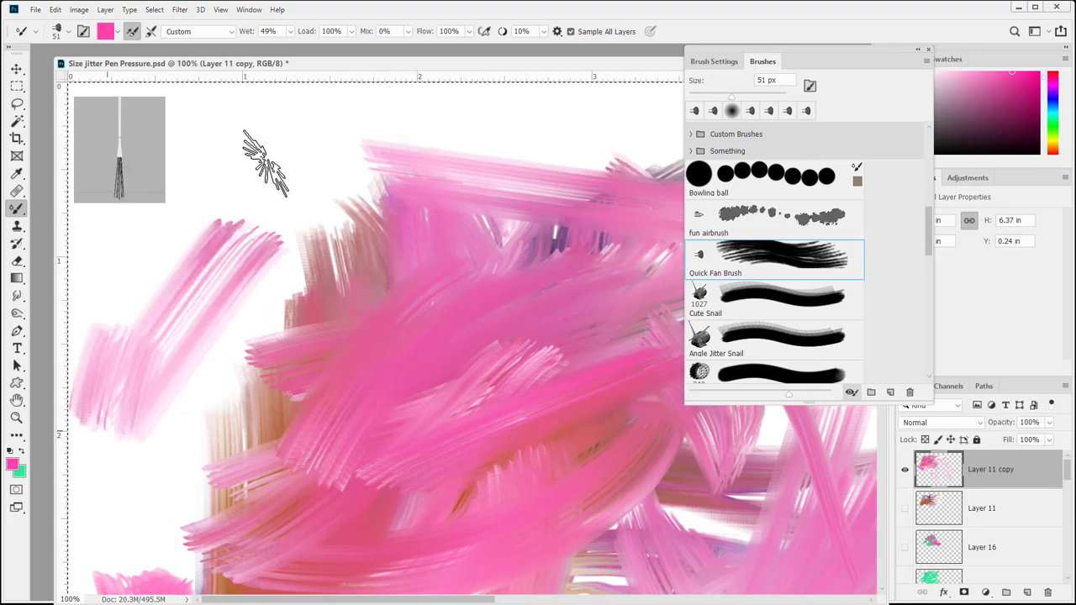
left_click_drag(130, 332, 260, 179)
mouse_move(162, 516)
left_mouse_down()
mouse_move(348, 288)
mouse_move(300, 454)
left_mouse_up()
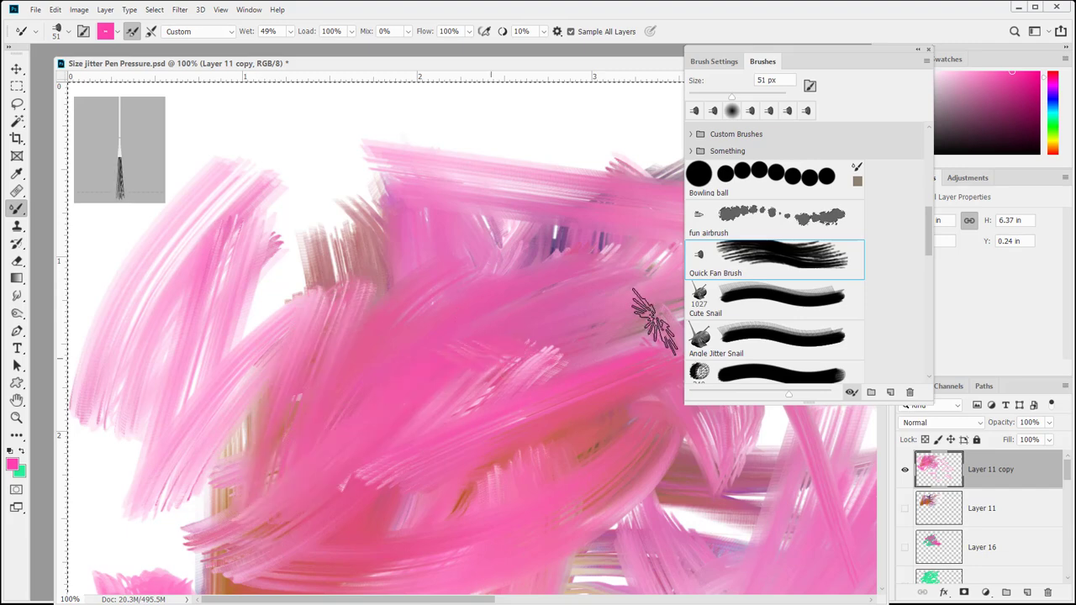
Paint more pink Mixer Brush strokes over the artwork's upper-left part and up across its top edge
left_click_drag(382, 282, 312, 312)
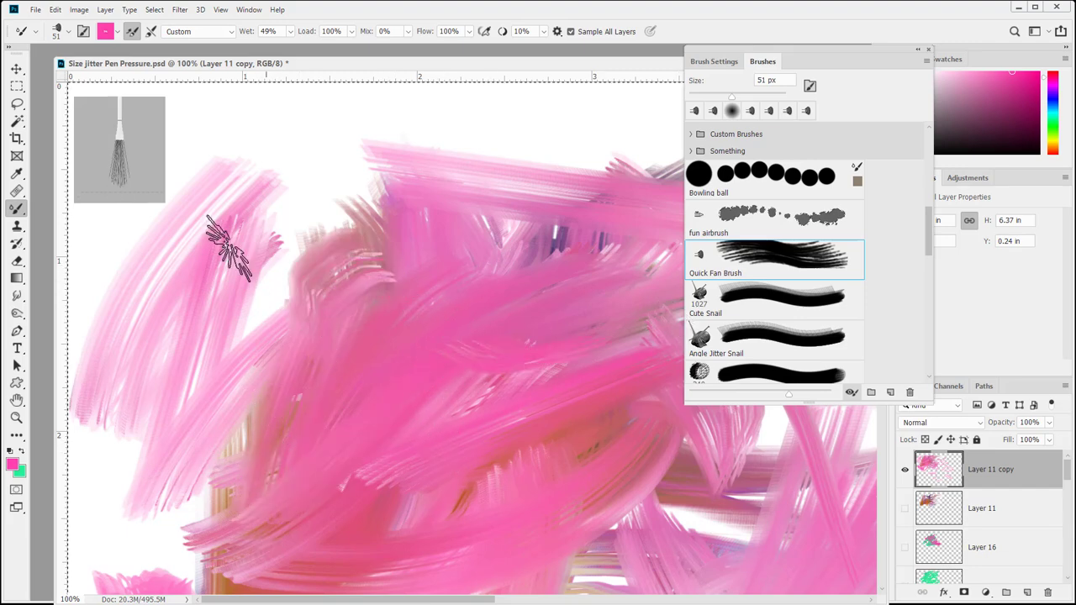
left_click(119, 34)
left_click(135, 40)
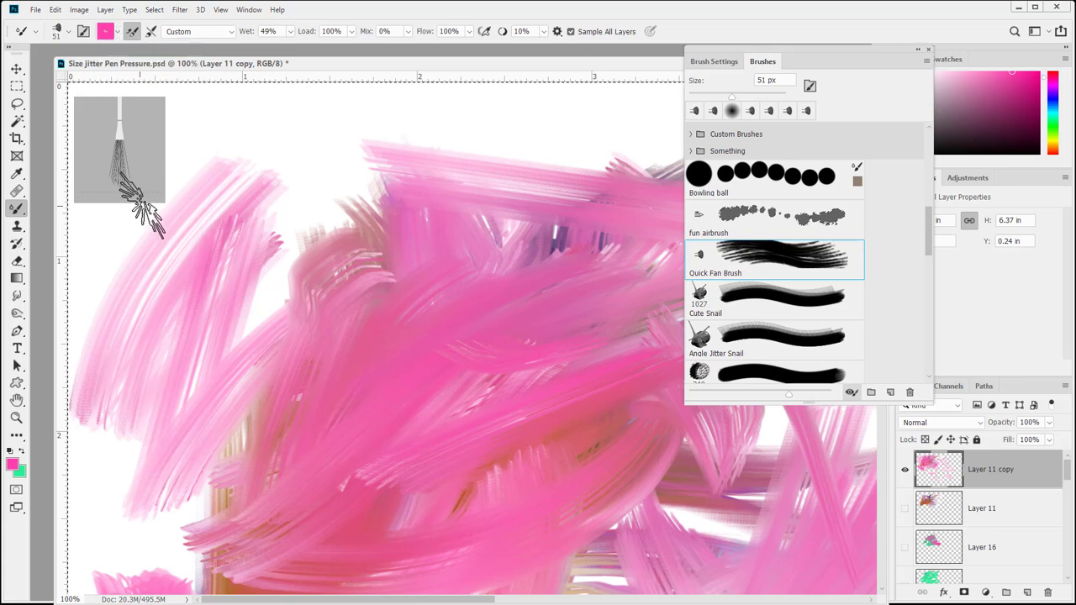
mouse_move(243, 369)
left_mouse_down()
mouse_move(516, 84)
mouse_move(547, 176)
left_mouse_up()
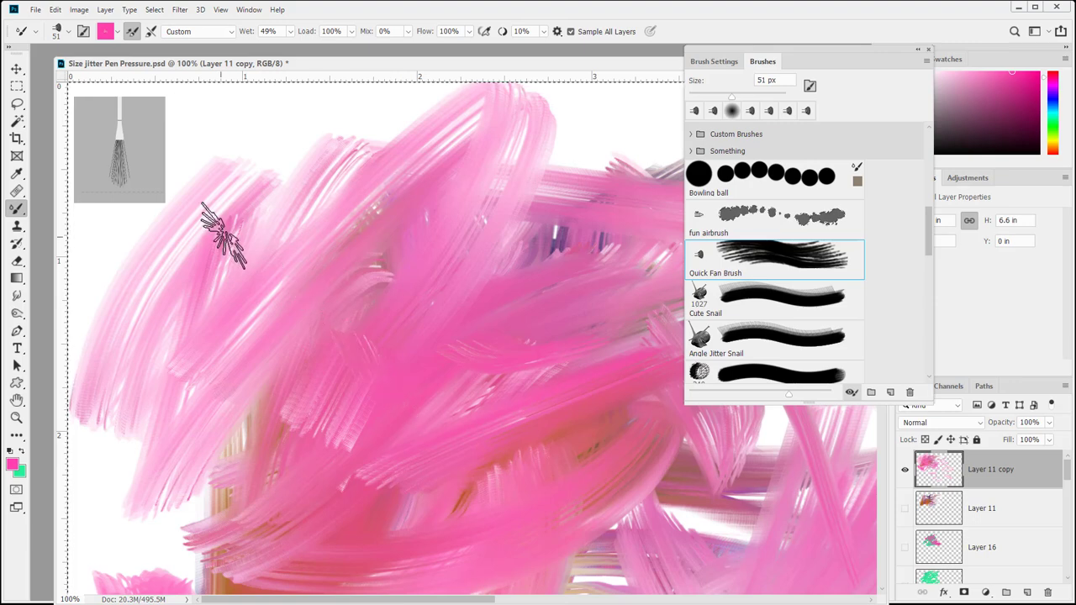
Clean the Mixer Brush, reload it with pink, and paint over the center of the artwork
left_click(112, 34)
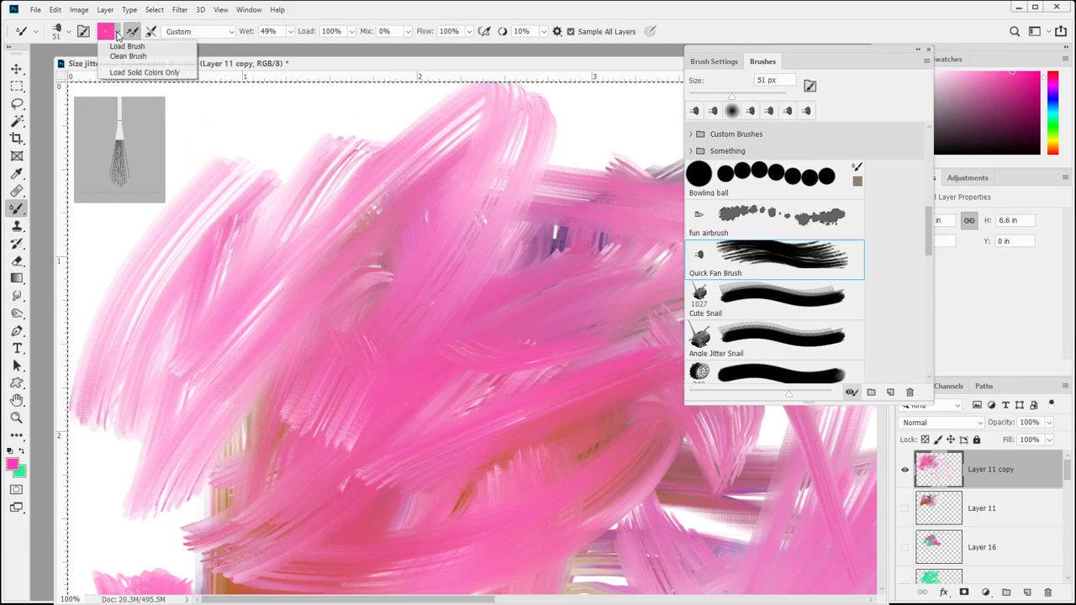
left_click(127, 56)
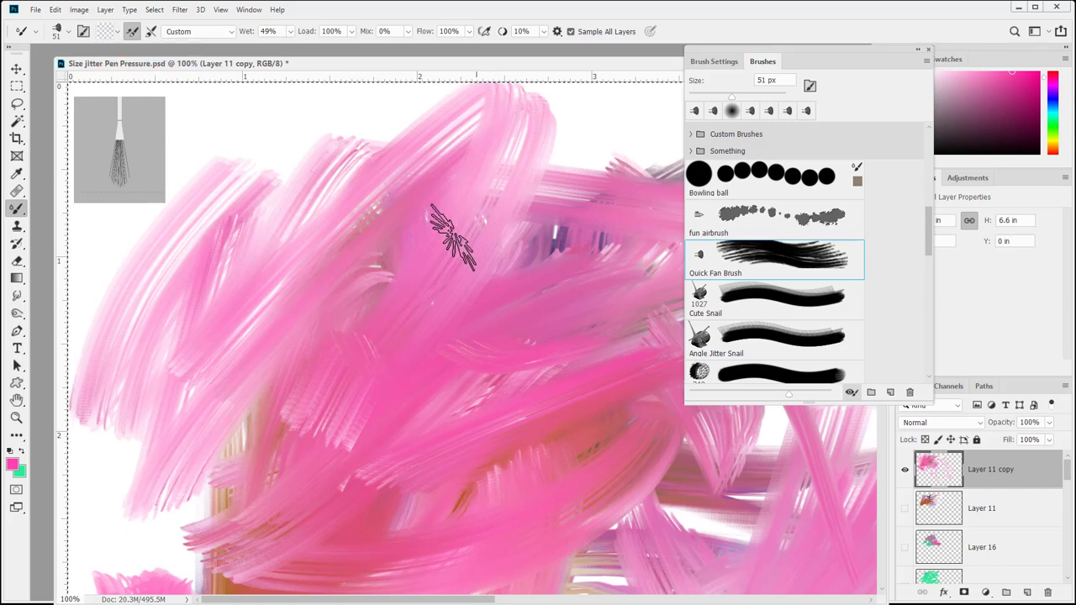
left_click(117, 33)
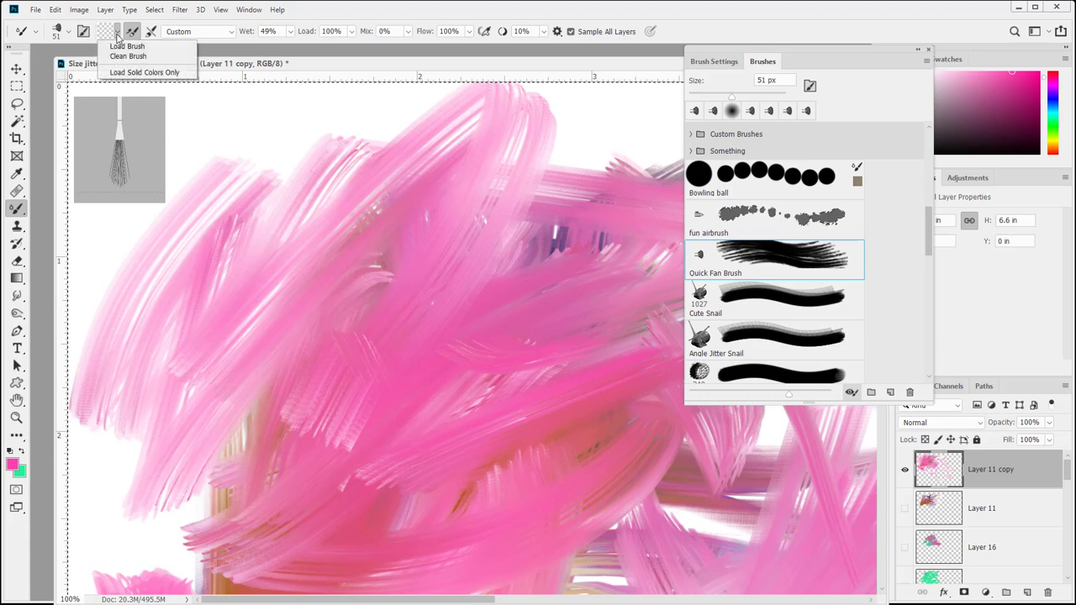
left_click(122, 38)
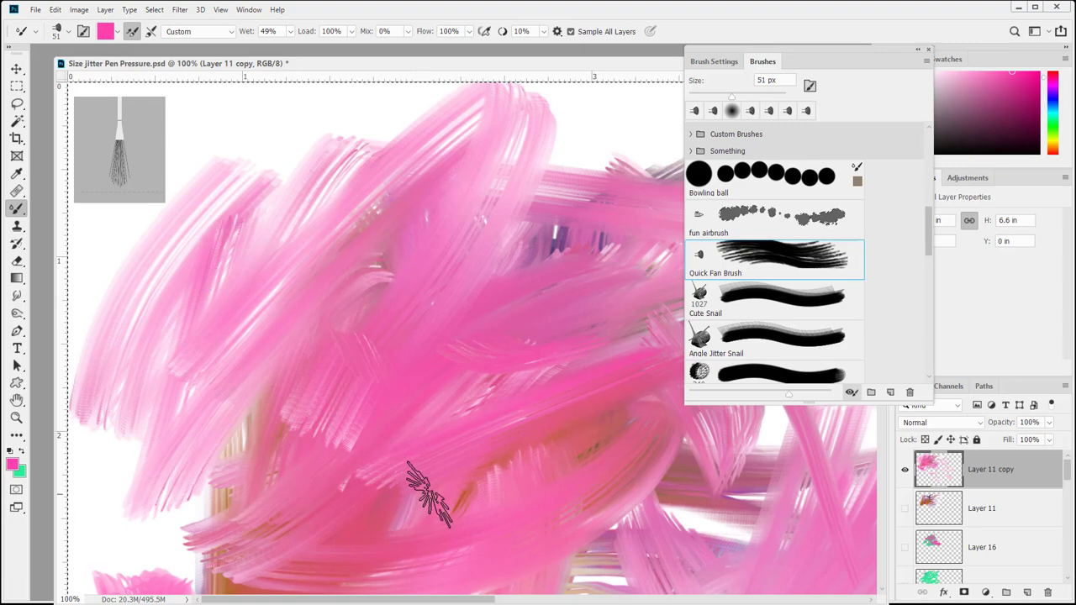
left_click_drag(408, 442, 315, 122)
left_click_drag(294, 352, 125, 438)
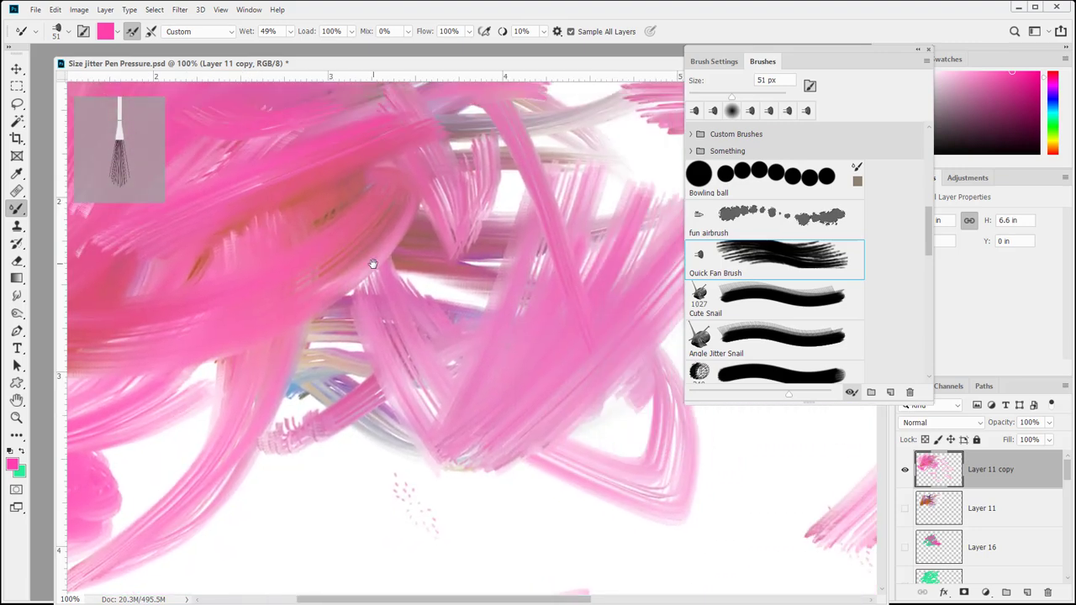
Hide Layer 11 copy, show the bowling ball photo on Layer 10, and add a new blank layer on top
left_click_drag(373, 263, 303, 358)
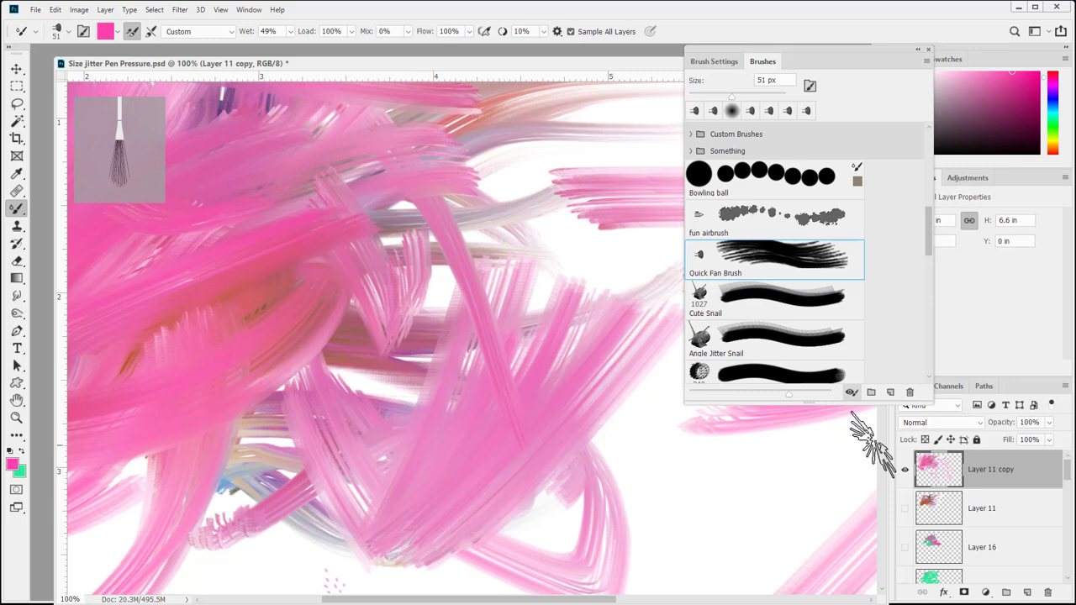
left_click(904, 475)
scroll(940, 521, "down", 5)
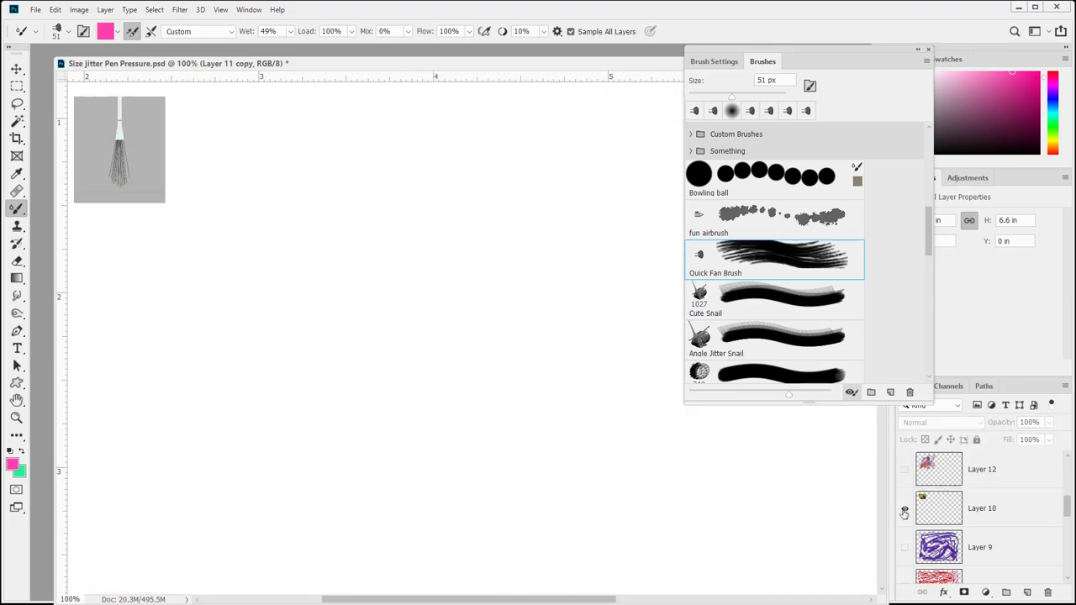
left_click(904, 510)
left_click_drag(219, 342, 569, 480)
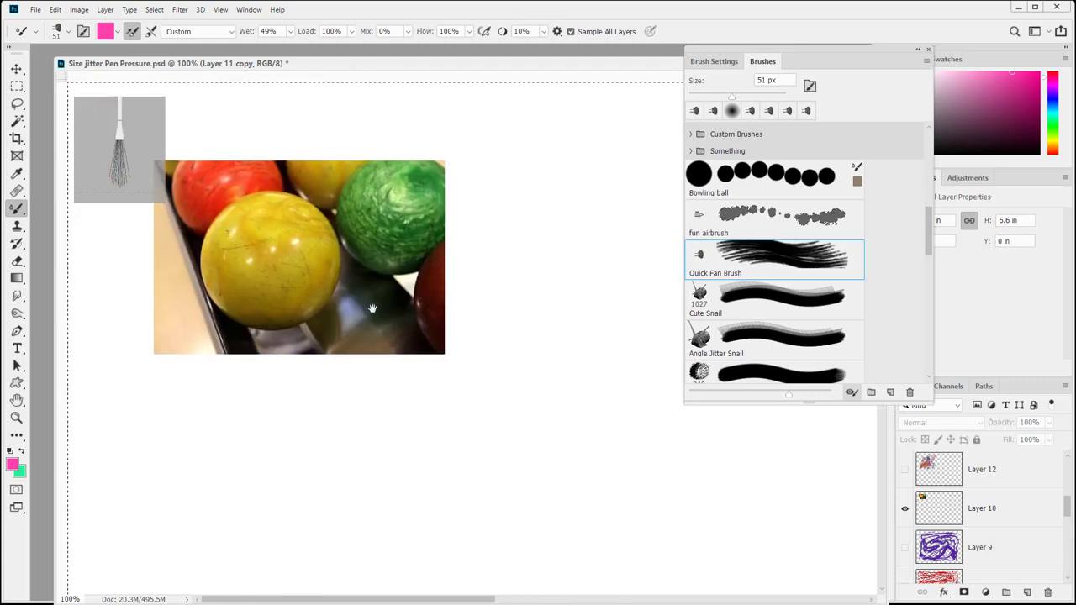
scroll(1008, 498, "up", 3)
key("ctrl+shift+alt+n")
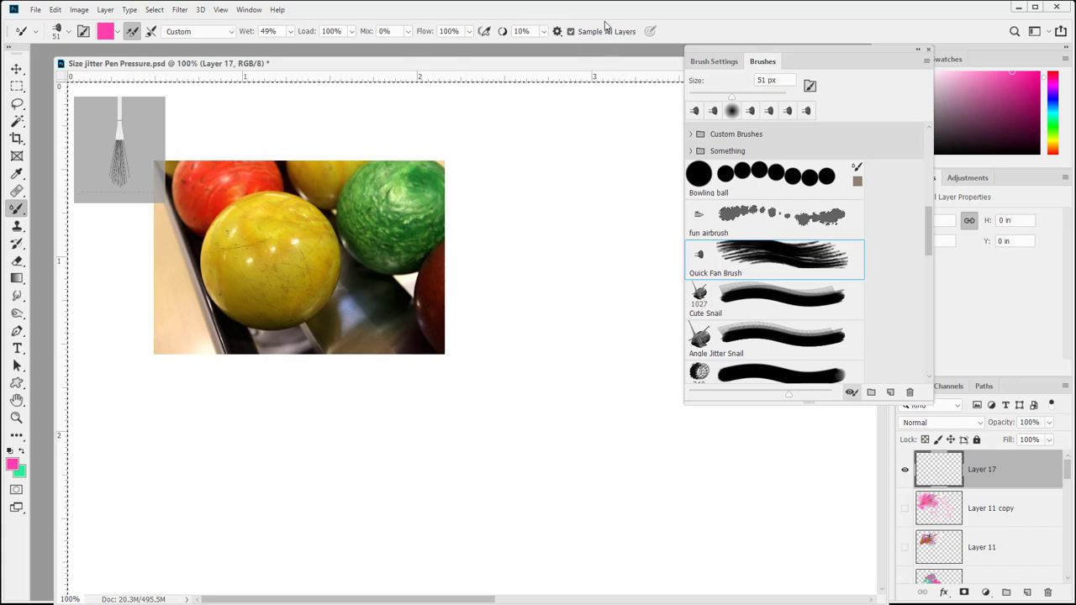
Paint a wide pink patch below the bowling ball photo, turning on brush cleaning after each stroke partway through
mouse_move(387, 415)
left_mouse_down()
mouse_move(317, 428)
mouse_move(367, 440)
mouse_move(382, 458)
mouse_move(254, 468)
mouse_move(417, 461)
mouse_move(355, 452)
mouse_move(340, 469)
mouse_move(300, 457)
left_mouse_up()
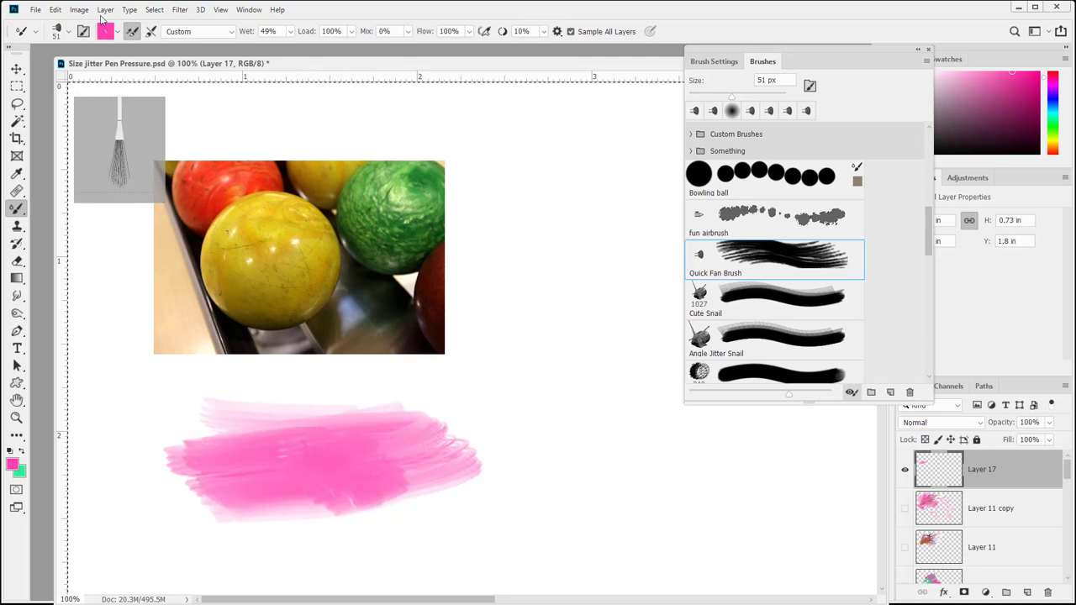
left_click(151, 37)
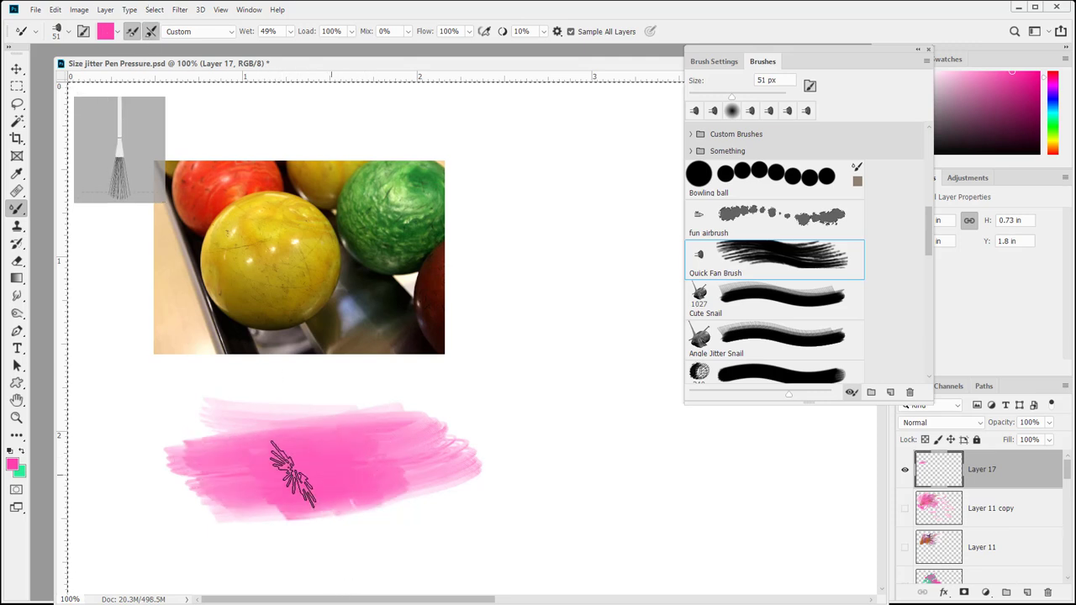
left_click_drag(475, 444, 360, 456)
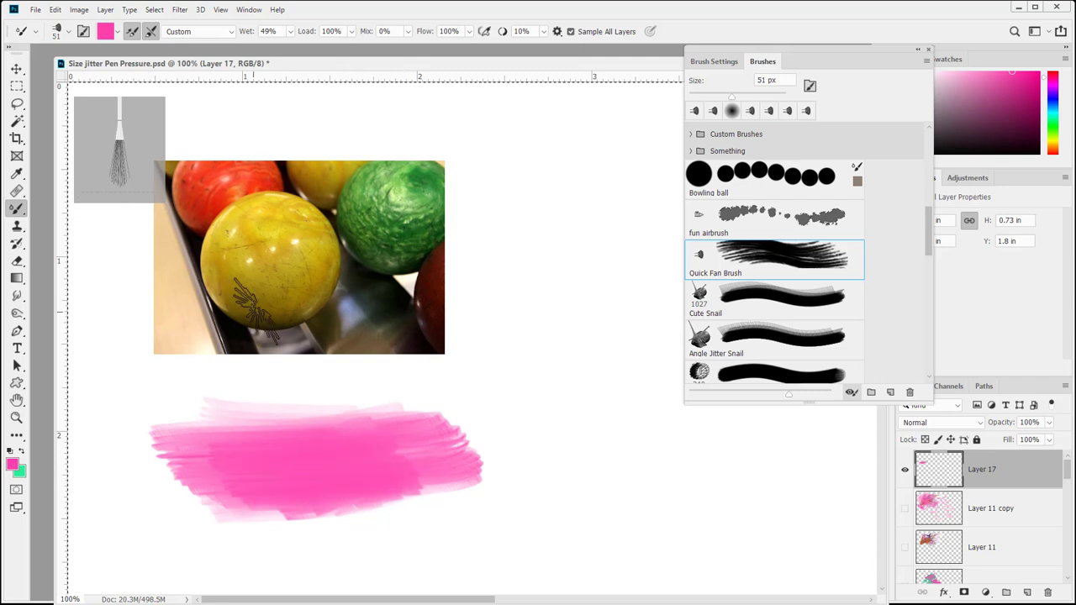
Switch to the regular Brush tool, sample light yellow from the yellow ball, and inspect it in the foreground Color Picker
right_click(21, 215)
left_click(58, 209)
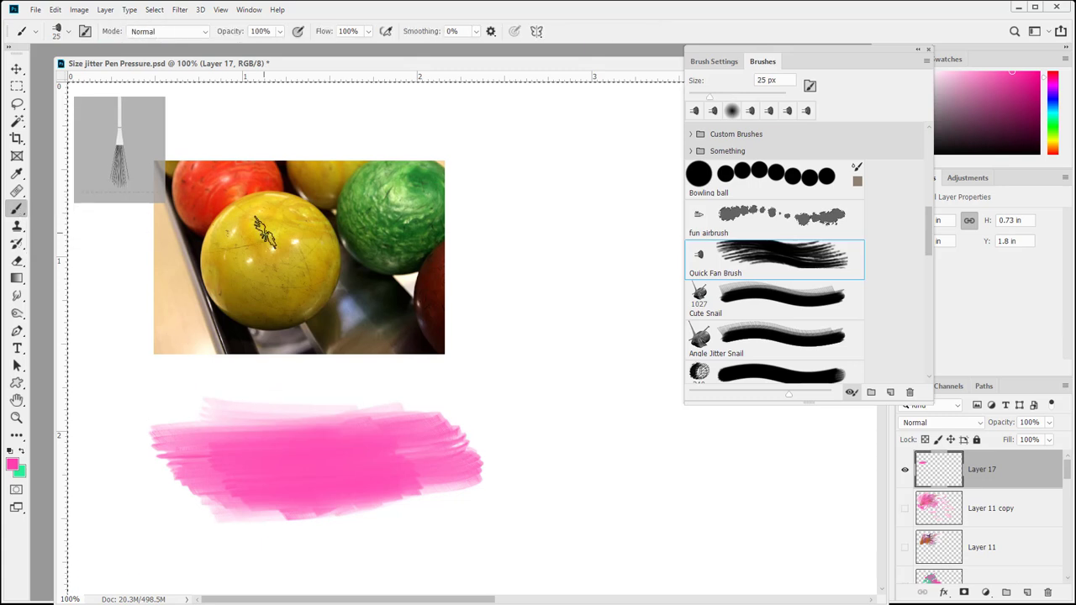
left_click(261, 244, "alt")
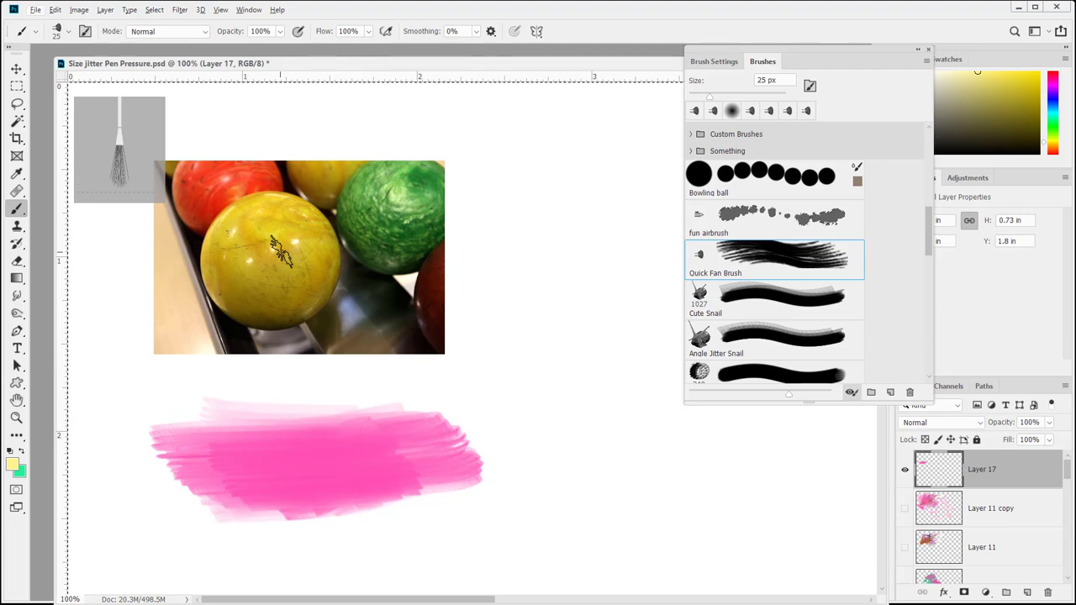
left_click(15, 467)
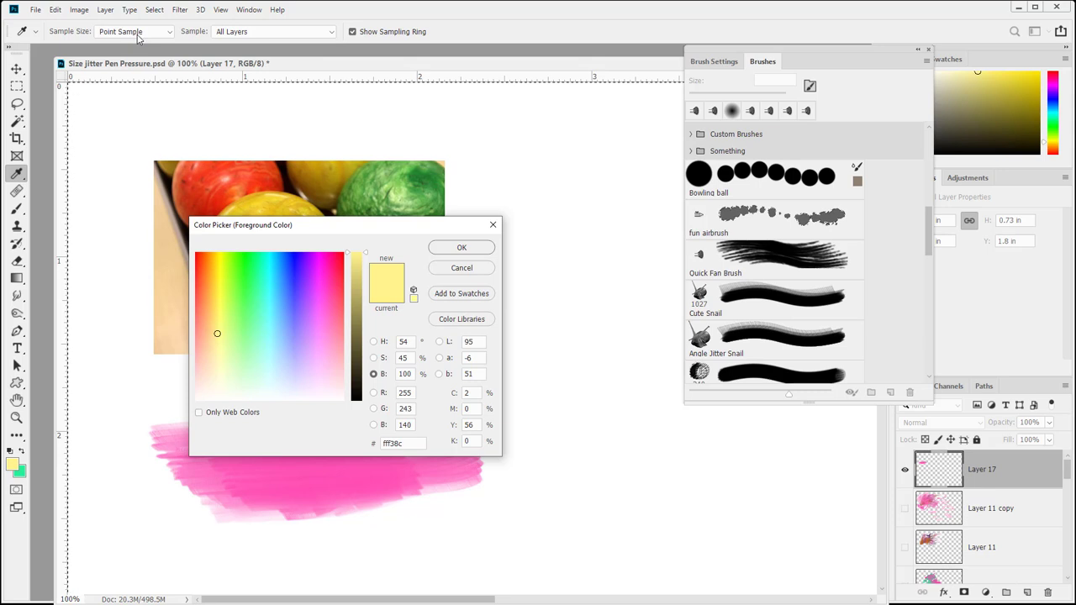
left_click(461, 247)
key("b")
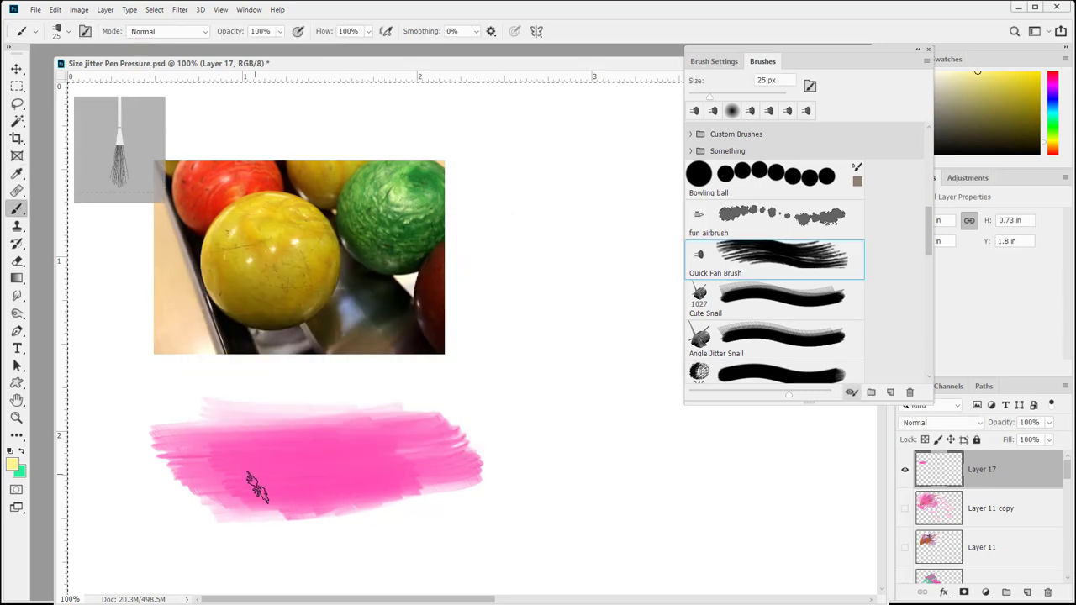
Sample pink from the painted patch, inspect it in the foreground Color Picker, and resample a paler pink
left_click(279, 467, "alt")
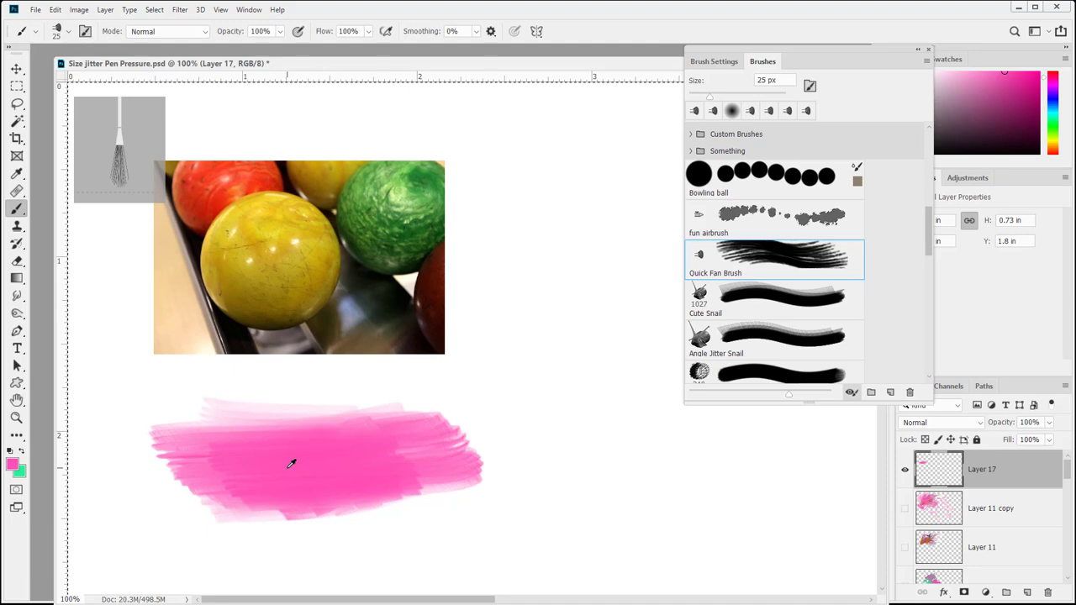
left_click(10, 465)
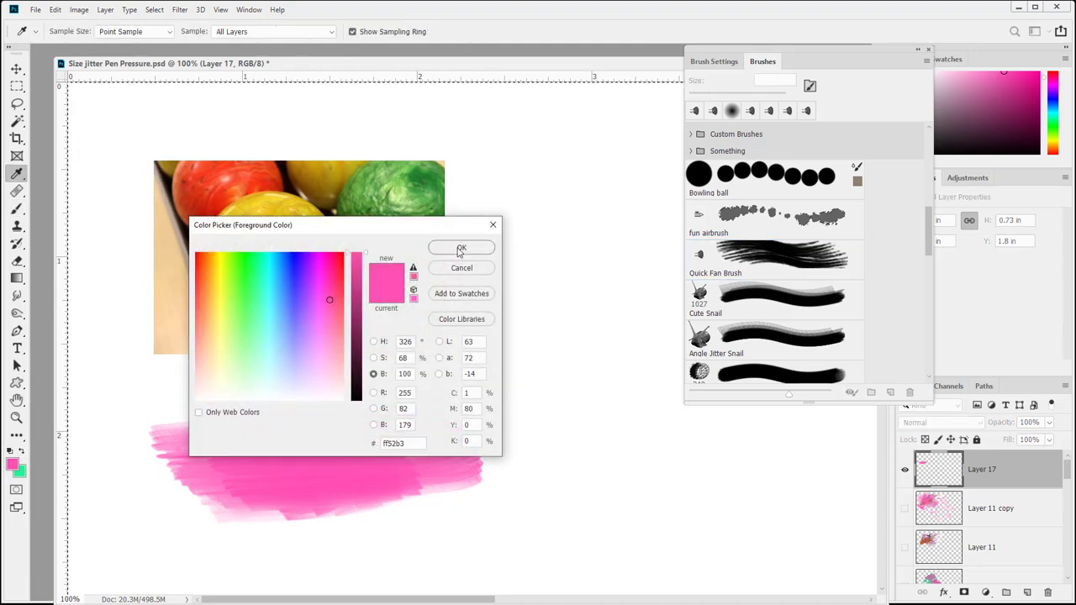
left_click(461, 248)
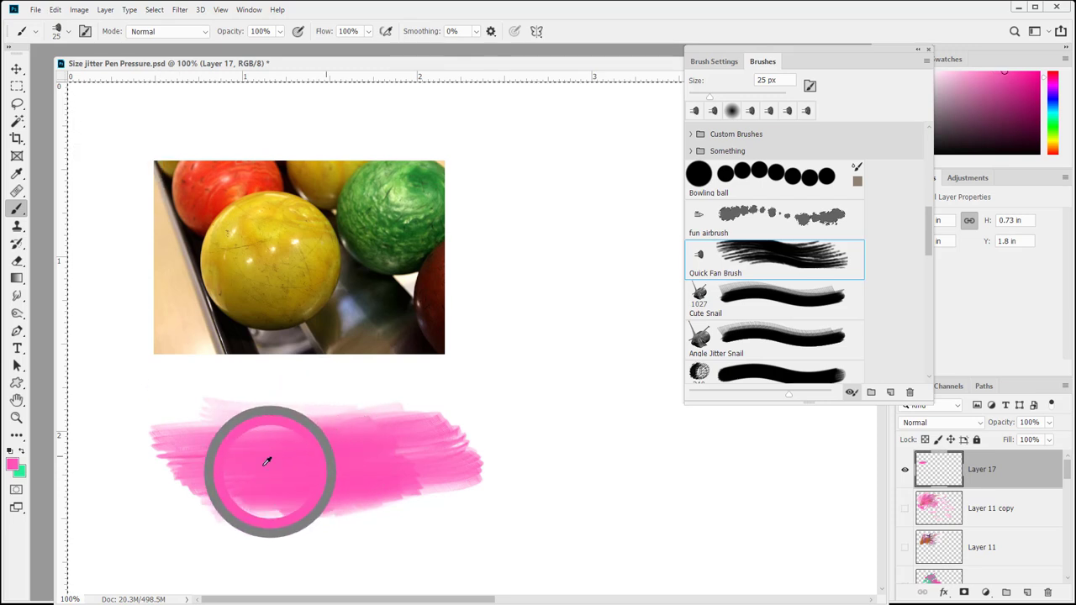
mouse_move(266, 461)
left_mouse_down()
mouse_move(325, 433)
mouse_move(305, 317)
mouse_move(246, 227)
mouse_move(272, 195)
mouse_move(269, 307)
mouse_move(274, 263)
mouse_move(233, 448)
mouse_move(310, 454)
mouse_move(307, 480)
mouse_move(288, 415)
left_mouse_up()
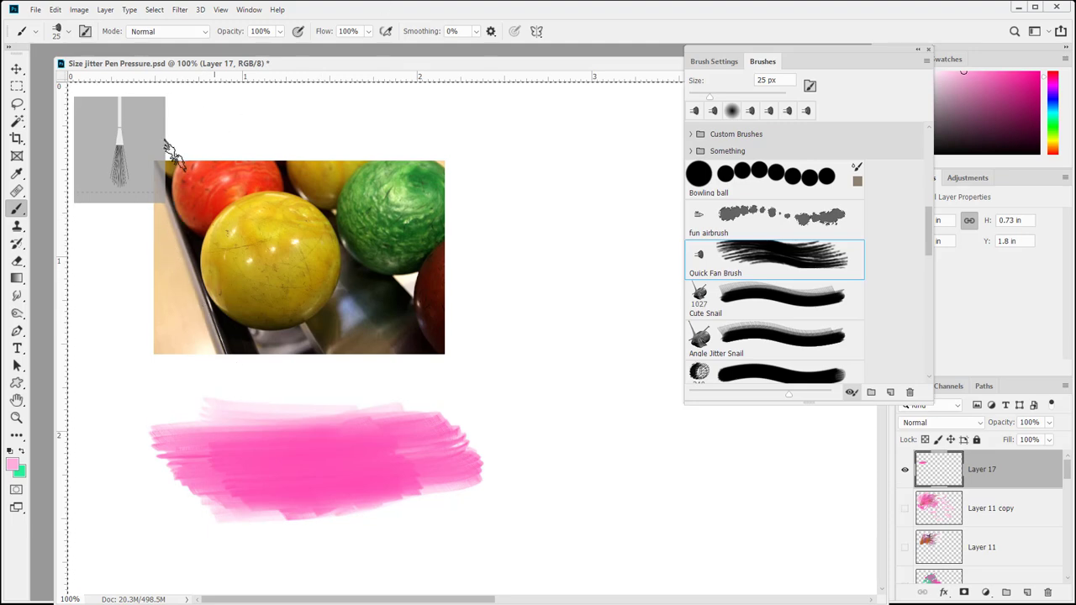
Set the Eyedropper sample size to 101 by 101 Average and return to the Brush tool
left_click(13, 464)
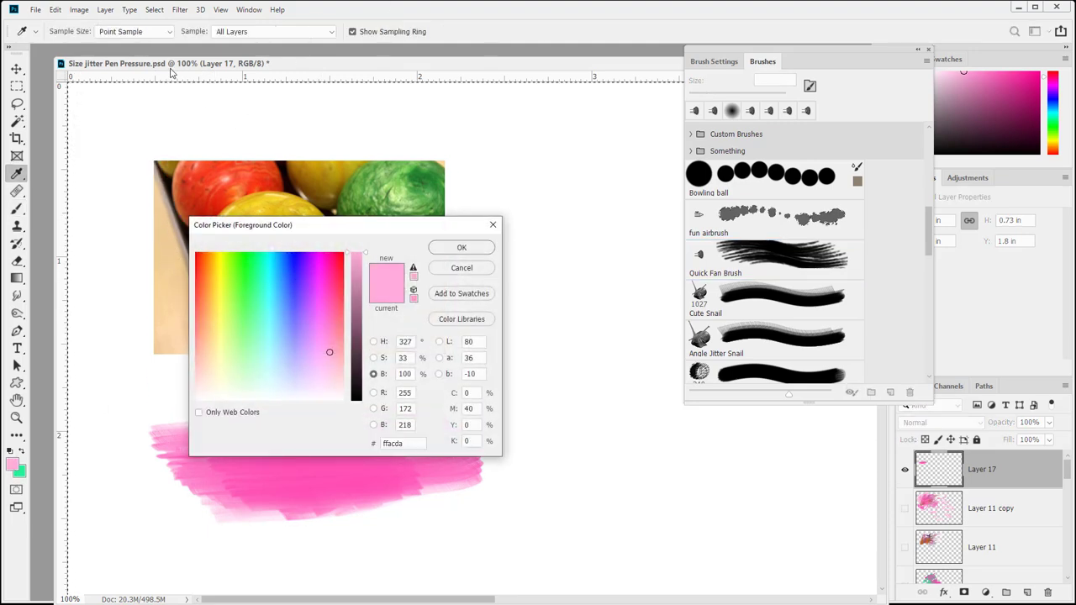
left_click(161, 34)
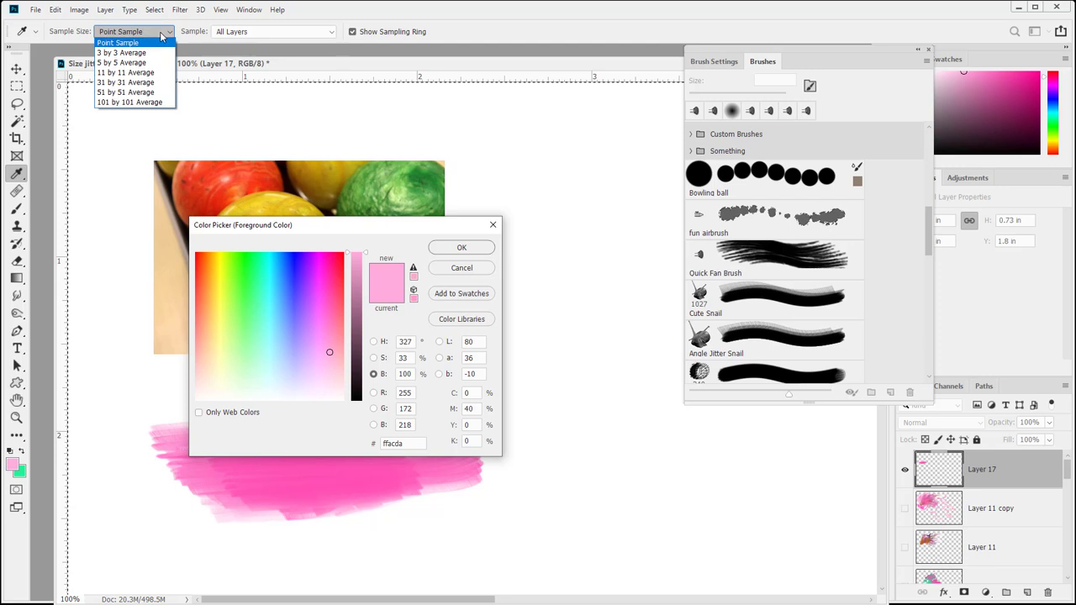
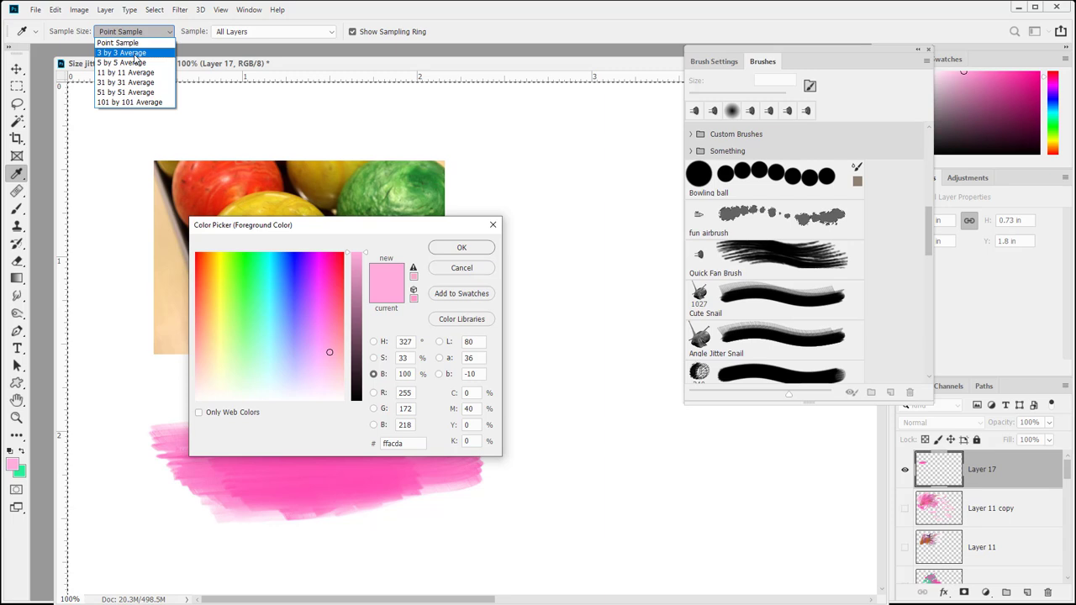
left_click(132, 102)
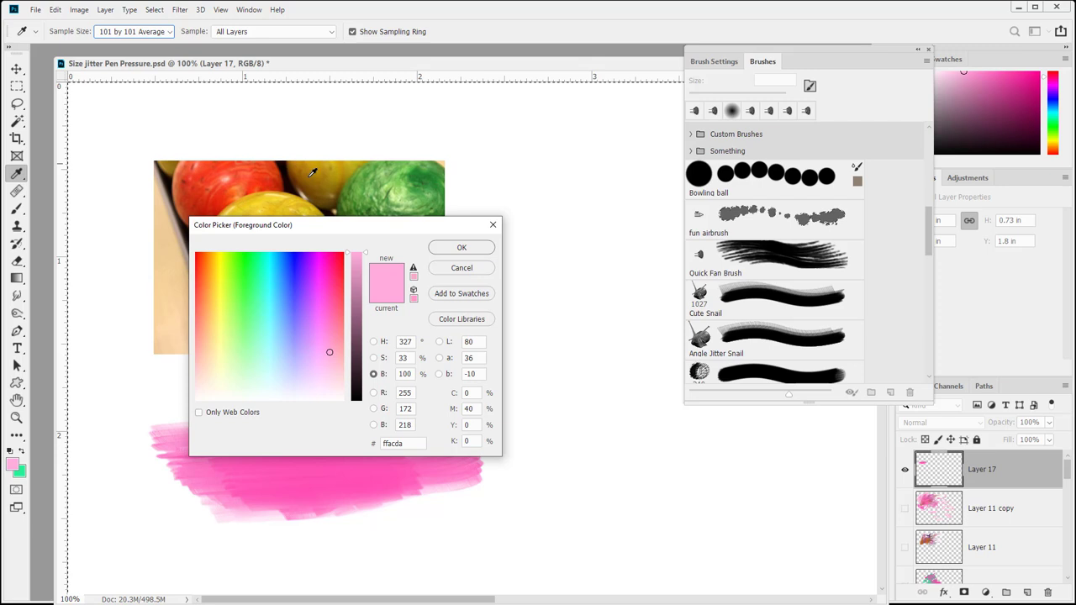
left_click(461, 248)
key("b")
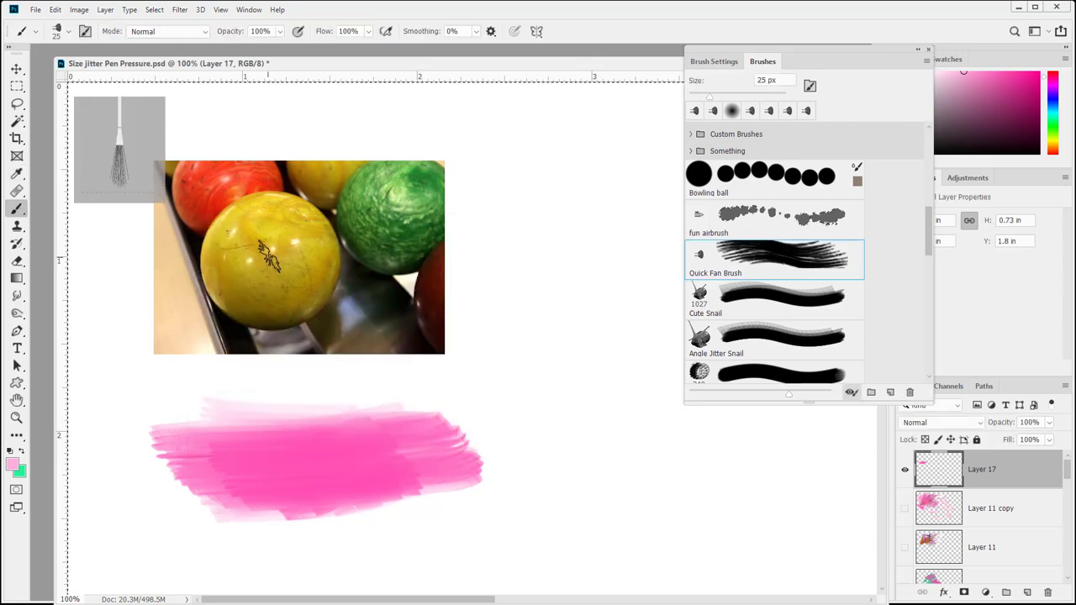
Sample an averaged dark olive around the yellow ball and paint a looping zigzag and short curve across the pink patch
left_click(272, 252, "alt")
mouse_move(272, 252)
left_mouse_down()
mouse_move(290, 245)
mouse_move(277, 235)
mouse_move(278, 245)
mouse_move(281, 233)
mouse_move(356, 251)
mouse_move(381, 196)
mouse_move(357, 238)
mouse_move(269, 252)
mouse_move(284, 240)
mouse_move(282, 270)
mouse_move(344, 303)
left_mouse_up()
mouse_move(369, 382)
left_mouse_down()
mouse_move(468, 384)
mouse_move(444, 497)
mouse_move(290, 533)
left_mouse_up()
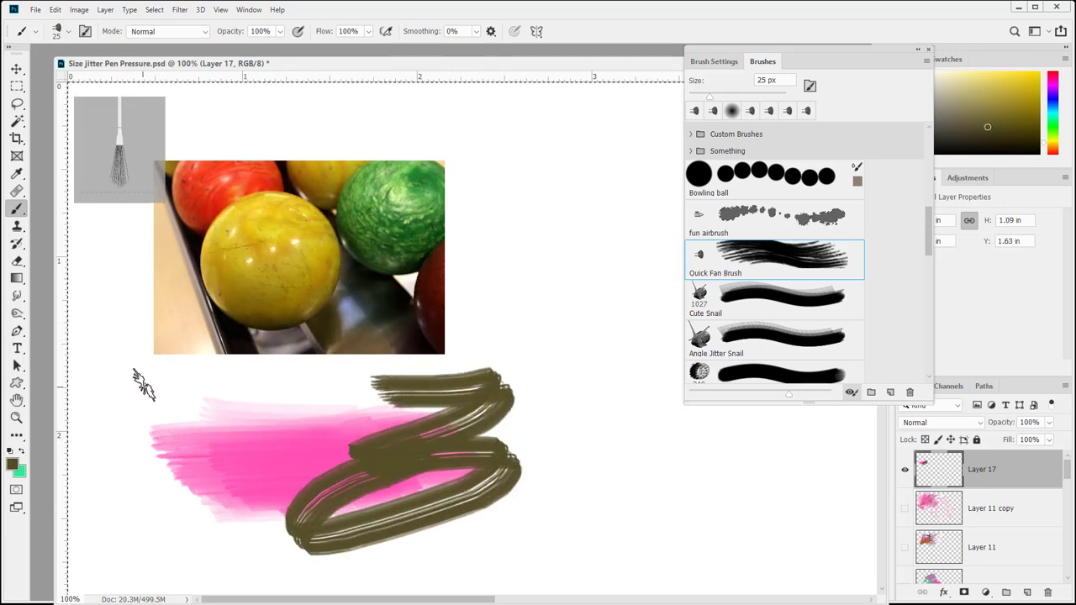
left_click_drag(187, 395, 313, 410)
Sample an averaged green from the green ball and paint a rounded green shape over the pink patch
left_click(326, 227, "alt")
left_click_drag(325, 227, 357, 193)
mouse_move(262, 416)
left_mouse_down()
mouse_move(252, 444)
mouse_move(305, 433)
mouse_move(214, 437)
left_mouse_up()
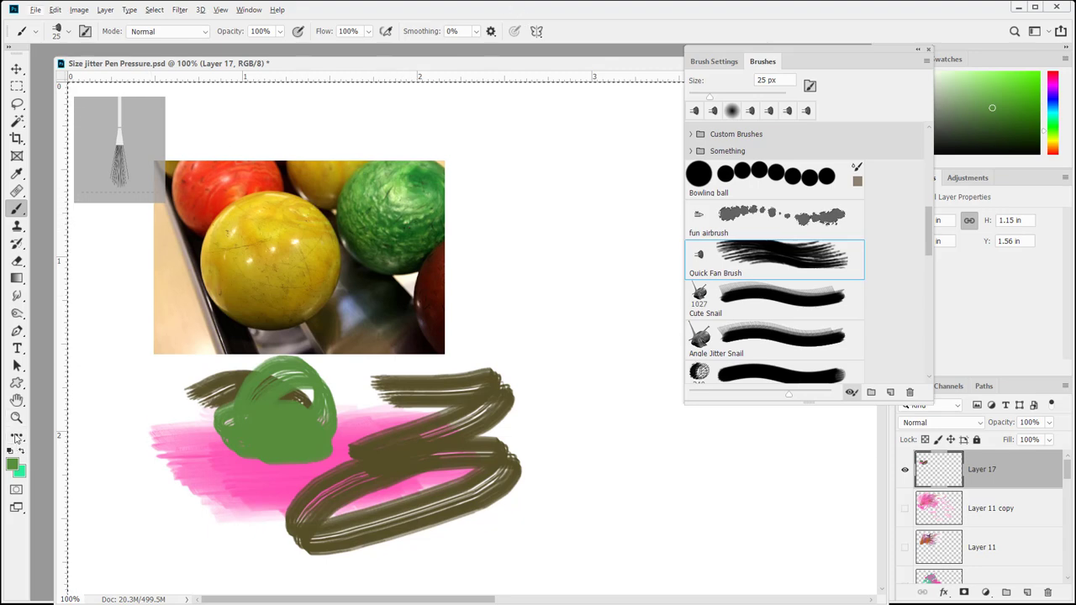
Set the Eyedropper sample size to Point Sample and its sampling source to Current Layer, and return to the Brush tool
left_click(15, 465)
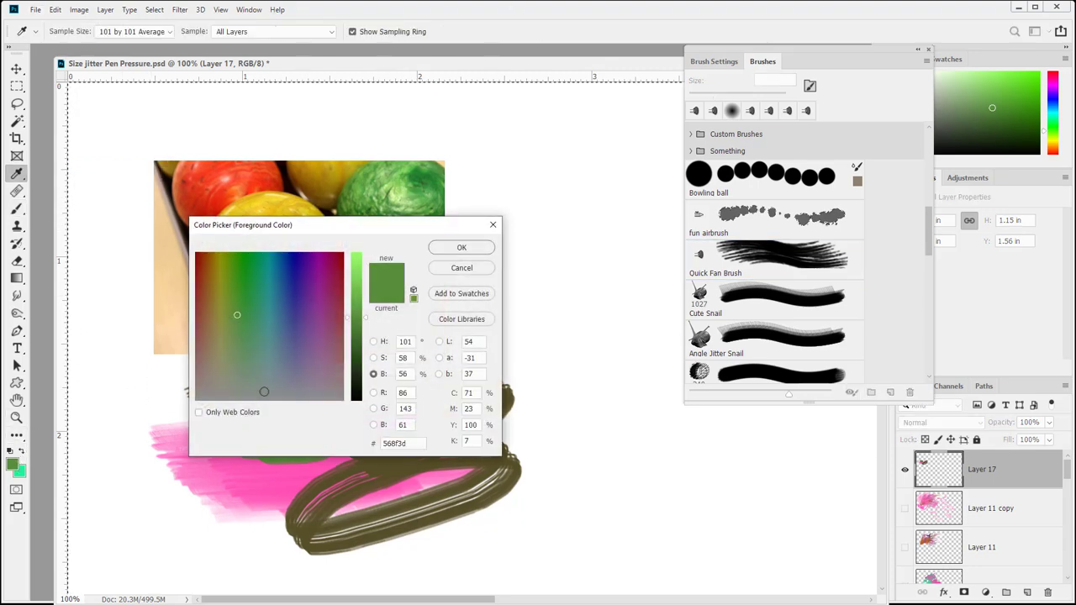
left_click(148, 32)
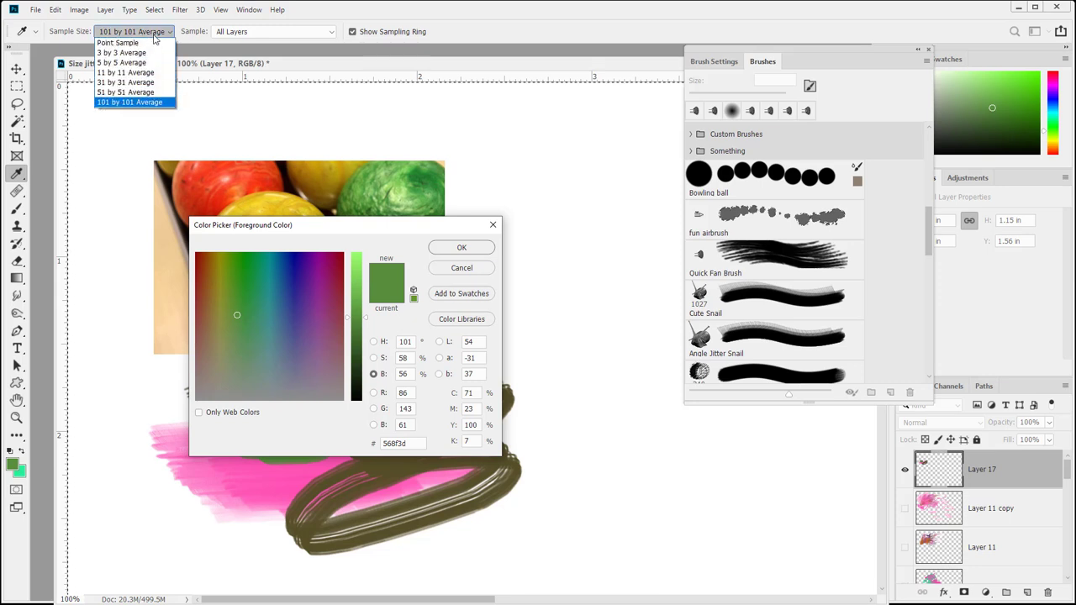
left_click(148, 44)
left_click(262, 34)
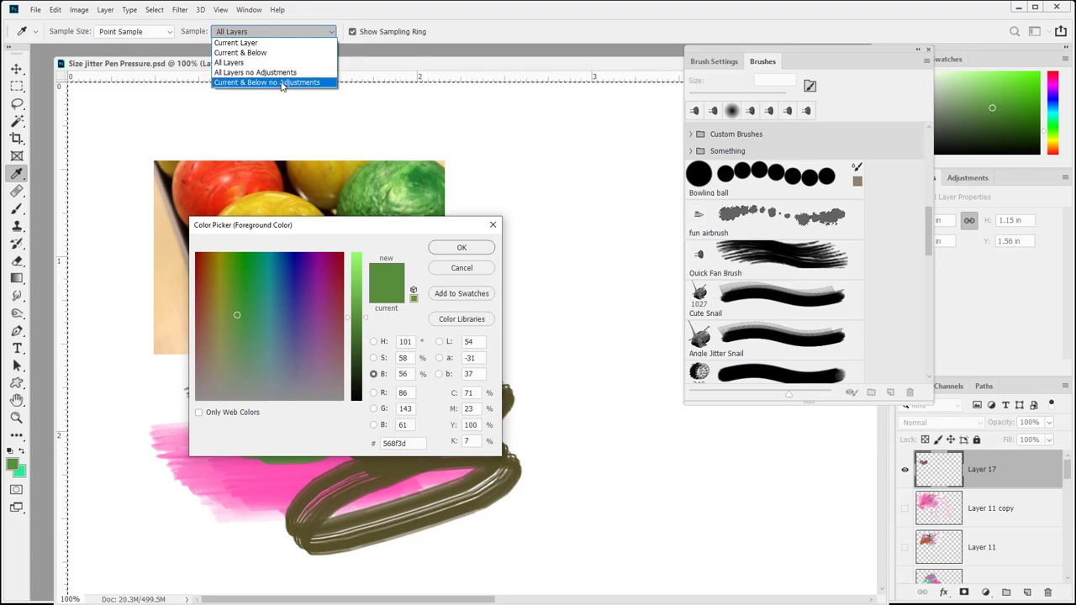
left_click(243, 42)
key("b")
left_click(461, 247)
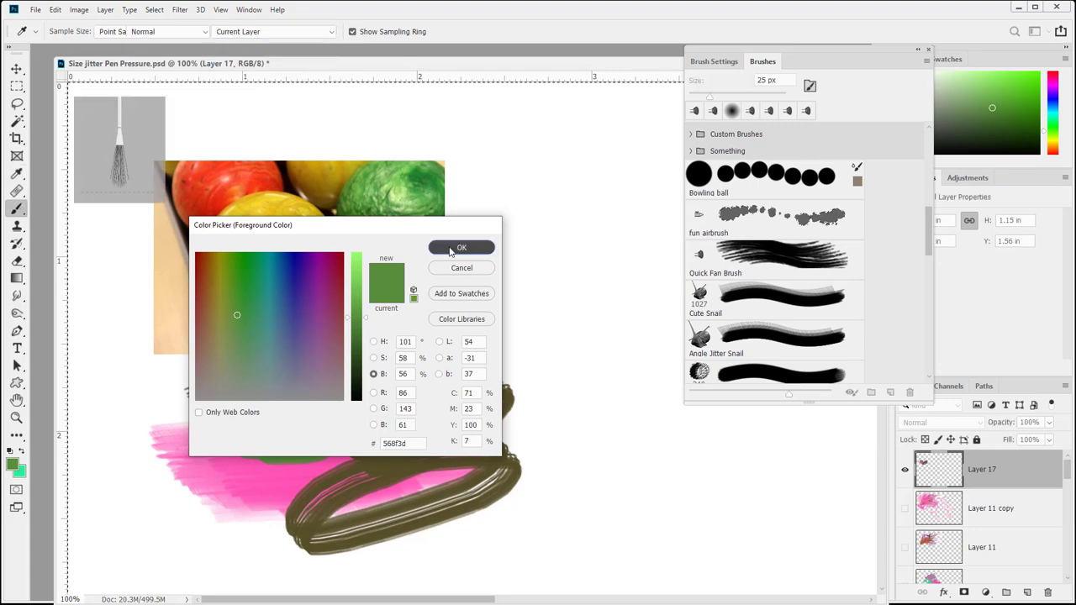
Try to sample a color from the green ball with the Current Layer sampling source
mouse_move(360, 217)
left_mouse_down()
mouse_move(396, 205)
mouse_move(493, 312)
mouse_move(295, 431)
mouse_move(240, 271)
mouse_move(281, 271)
mouse_move(269, 471)
mouse_move(241, 448)
mouse_move(252, 405)
mouse_move(178, 405)
mouse_move(176, 441)
mouse_move(192, 434)
mouse_move(235, 207)
mouse_move(267, 168)
mouse_move(318, 214)
mouse_move(297, 228)
mouse_move(332, 229)
left_mouse_up()
Rename the bowling ball photo's layer as Bowling ball layer and move it directly below Layer 17
scroll(978, 478, "down", 5)
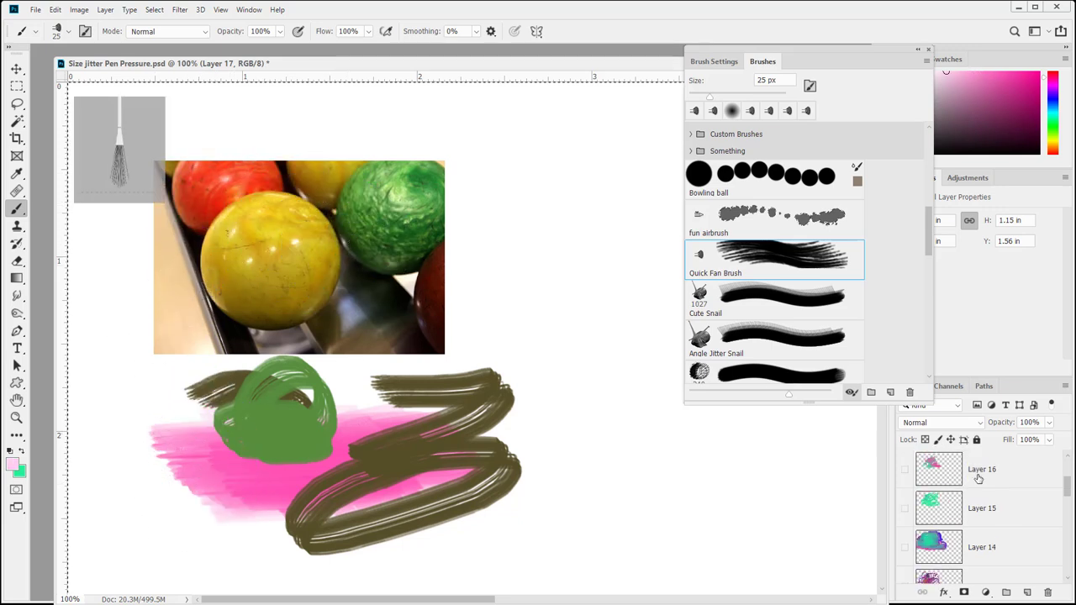
double_click(978, 476)
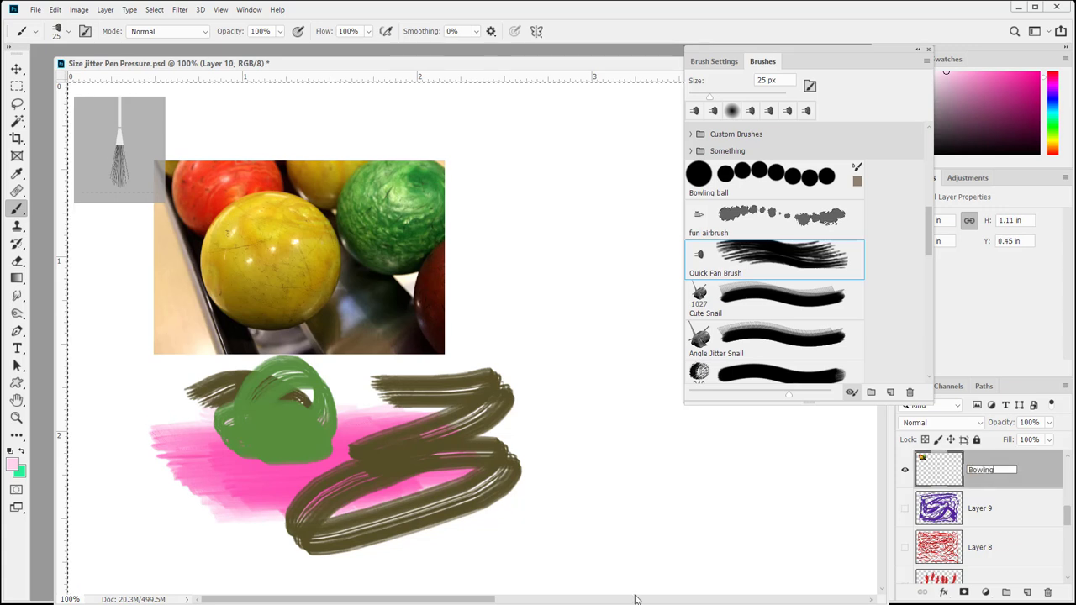
key("Return")
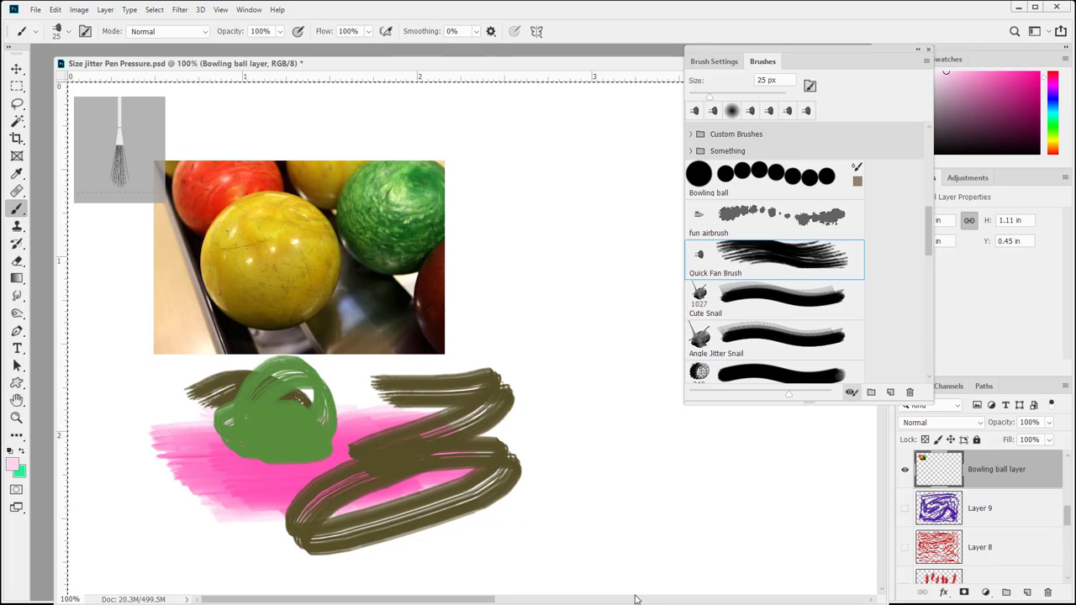
left_click_drag(937, 445, 948, 492)
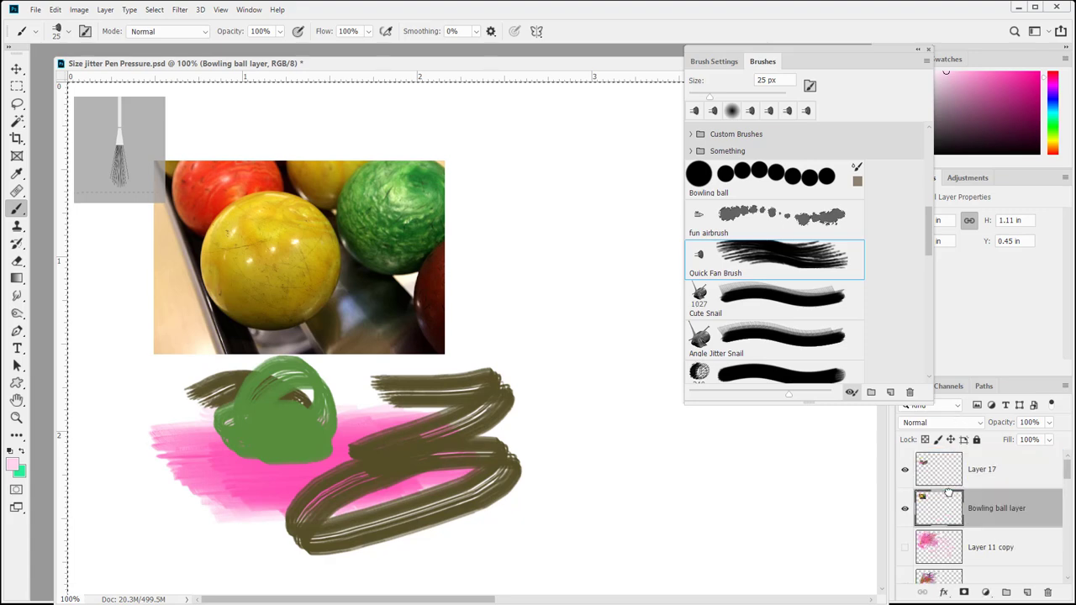
Set the Eyedropper's sampling source to All Layers and use the Brush tool to sample from the yellow ball's highlights
left_click(19, 465)
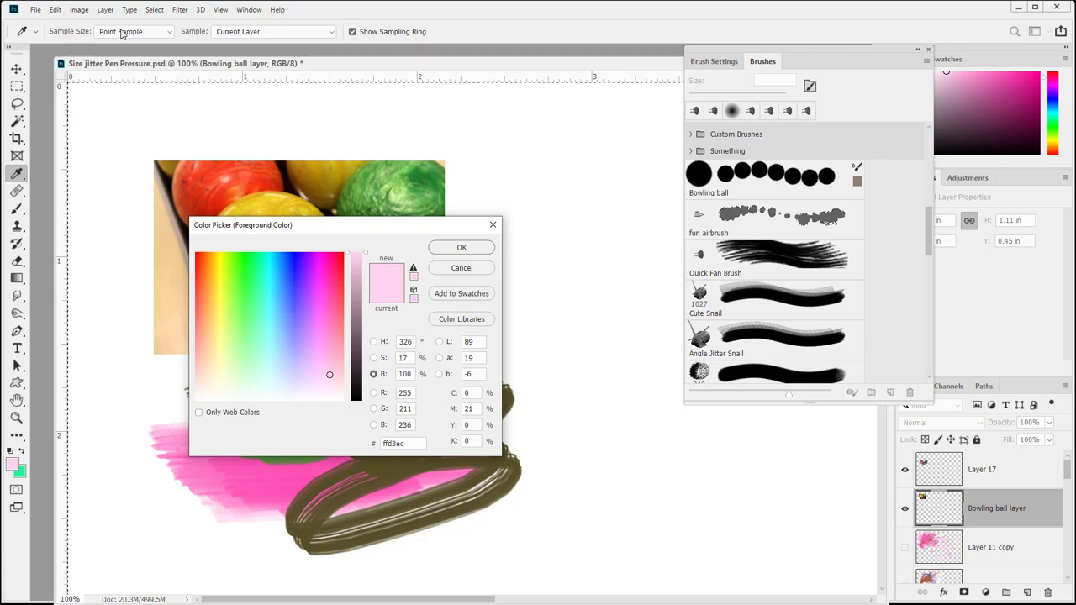
left_click(235, 34)
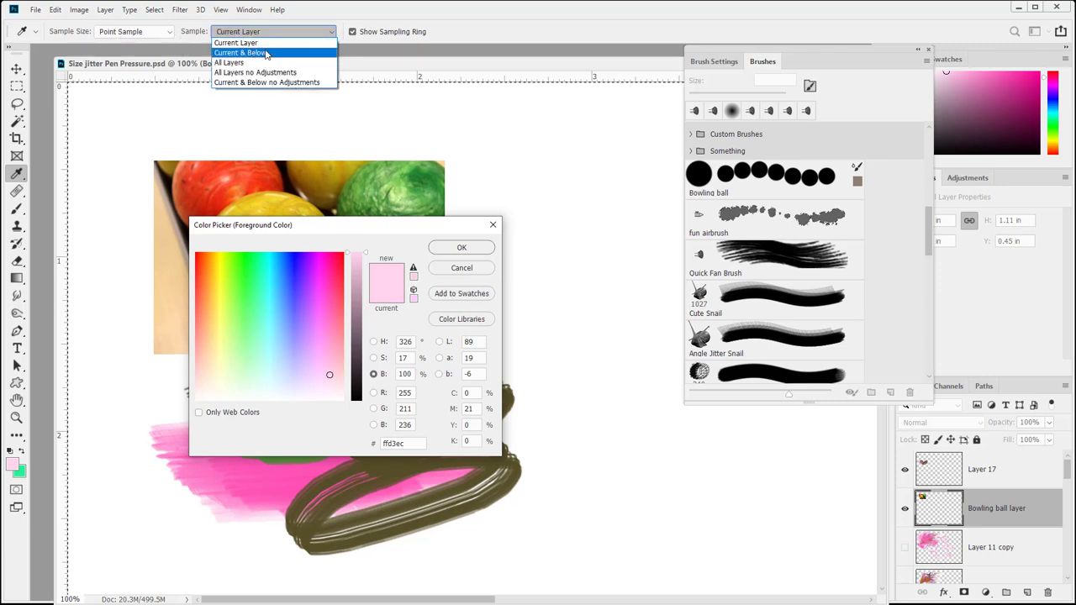
left_click(240, 62)
left_click(461, 249)
key("b")
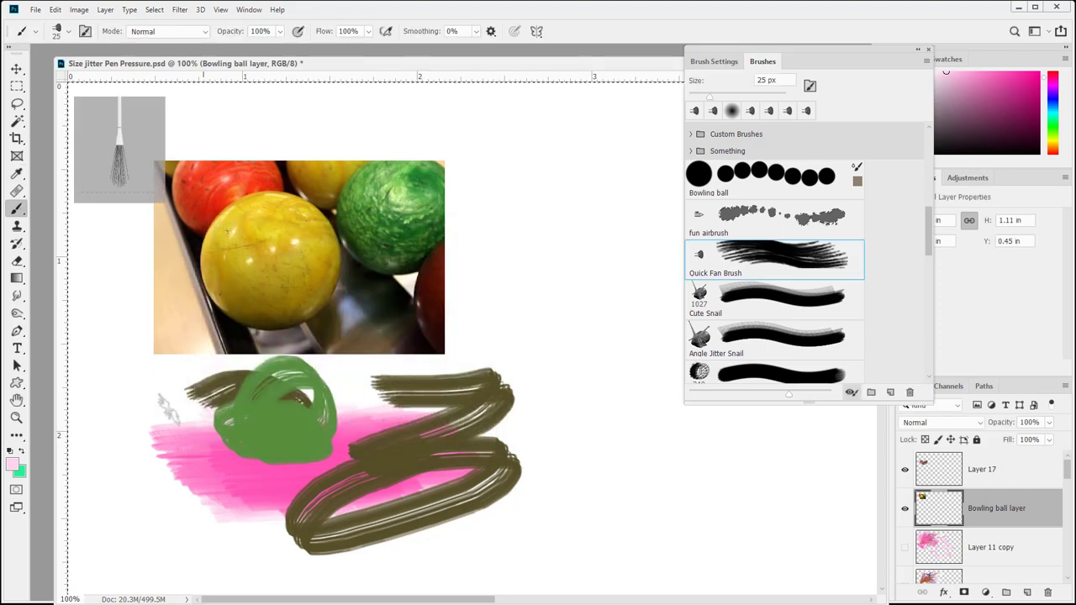
mouse_move(263, 262)
left_mouse_down()
mouse_move(247, 272)
mouse_move(302, 241)
left_mouse_up()
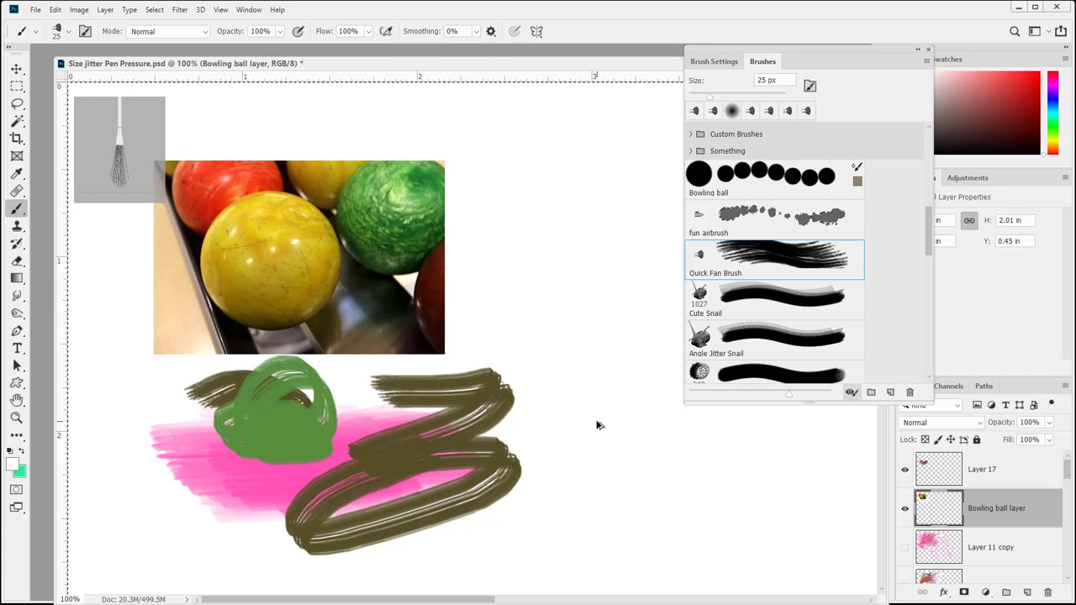
Select Layer 17 and paint white strokes across the dark olive zigzag and the pink patch
left_click(944, 477)
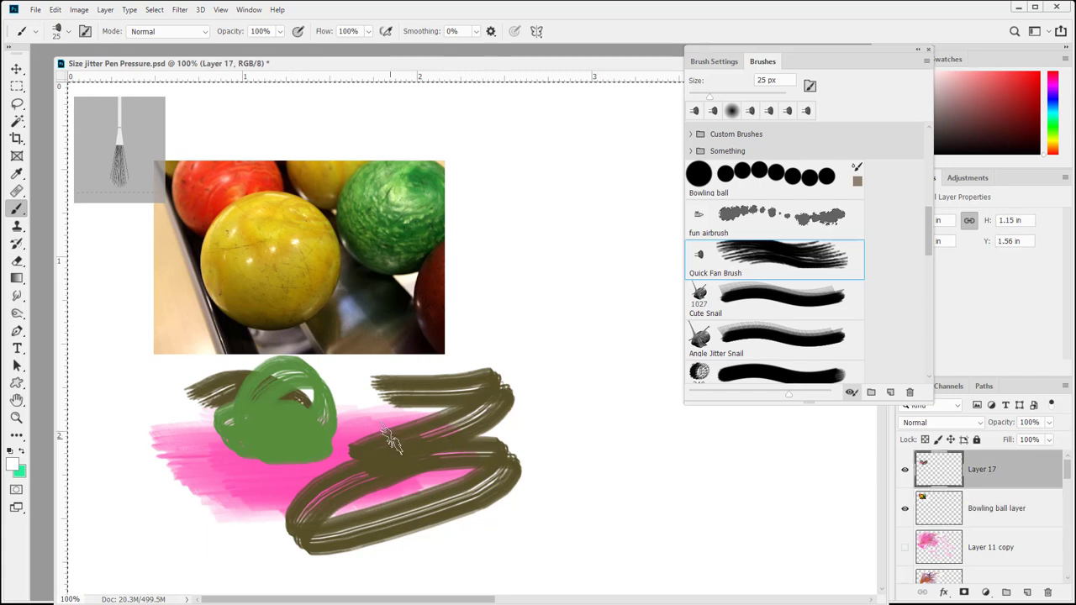
left_click_drag(380, 442, 509, 421)
left_click_drag(520, 458, 207, 500)
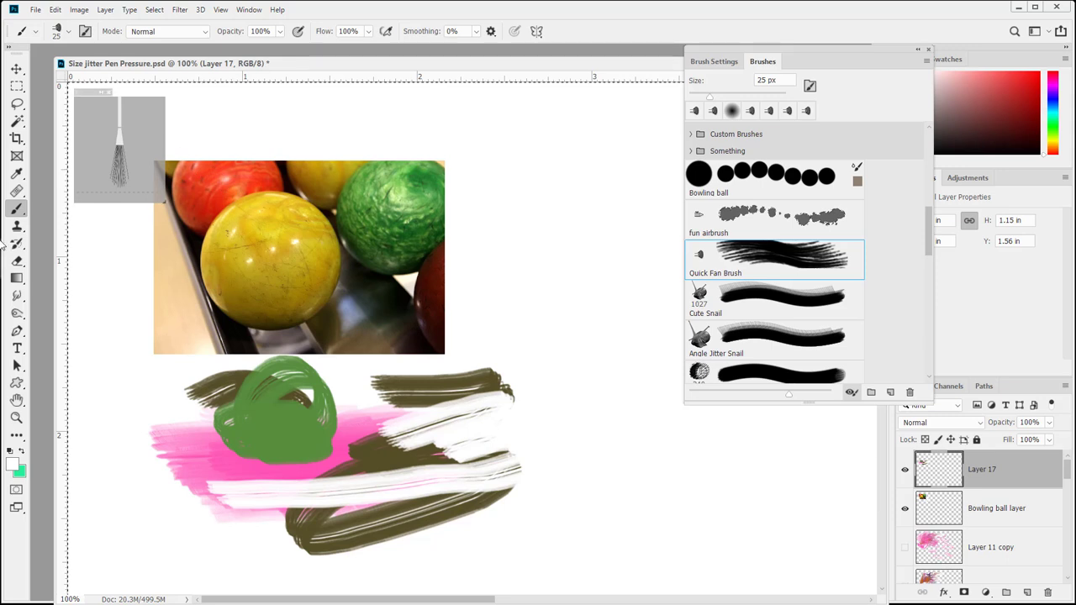
Switch to the Mixer Brush and paint sweeping pale yellow strokes beside the photo and across the pink patch
right_click(18, 209)
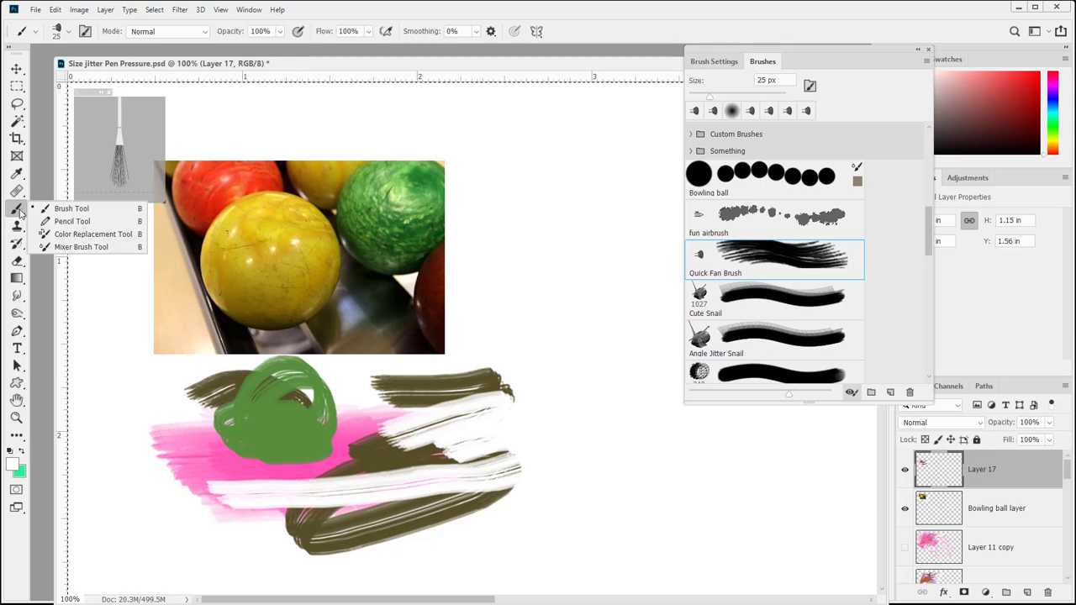
left_click(80, 246)
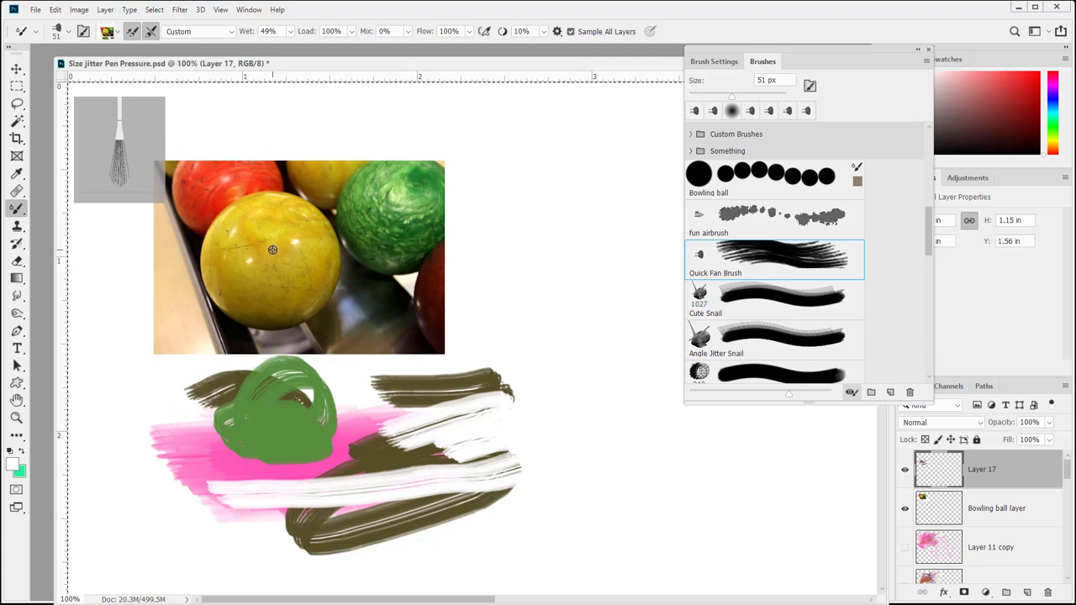
left_click(116, 33)
left_click(115, 34)
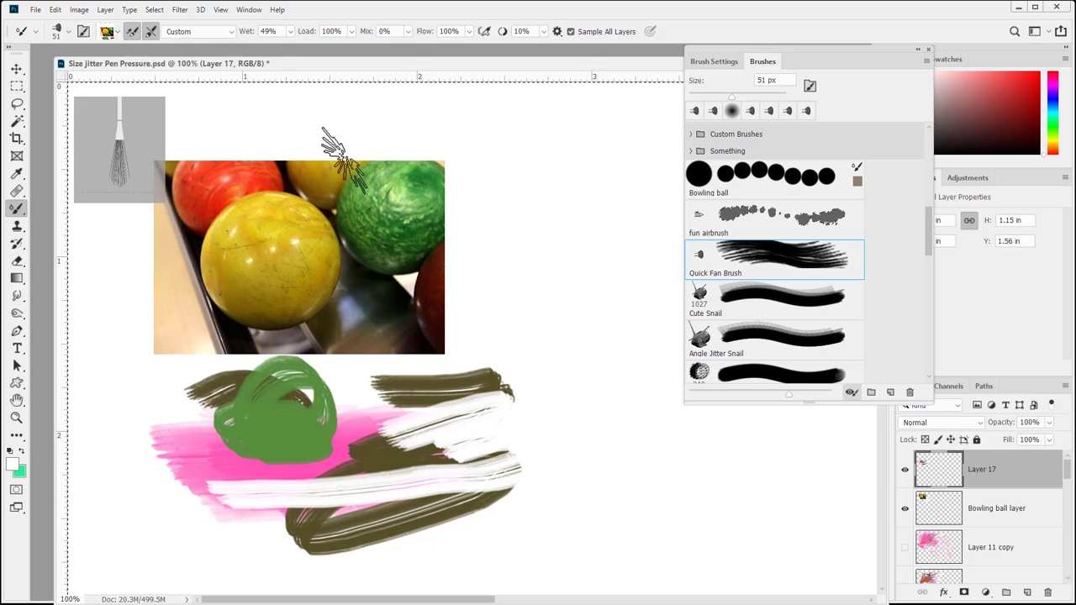
mouse_move(567, 211)
left_mouse_down()
mouse_move(590, 244)
mouse_move(555, 240)
mouse_move(605, 263)
mouse_move(606, 216)
mouse_move(565, 353)
mouse_move(491, 422)
mouse_move(707, 505)
mouse_move(445, 491)
left_mouse_up()
mouse_move(340, 475)
left_mouse_down()
mouse_move(168, 479)
mouse_move(361, 466)
mouse_move(353, 462)
left_mouse_up()
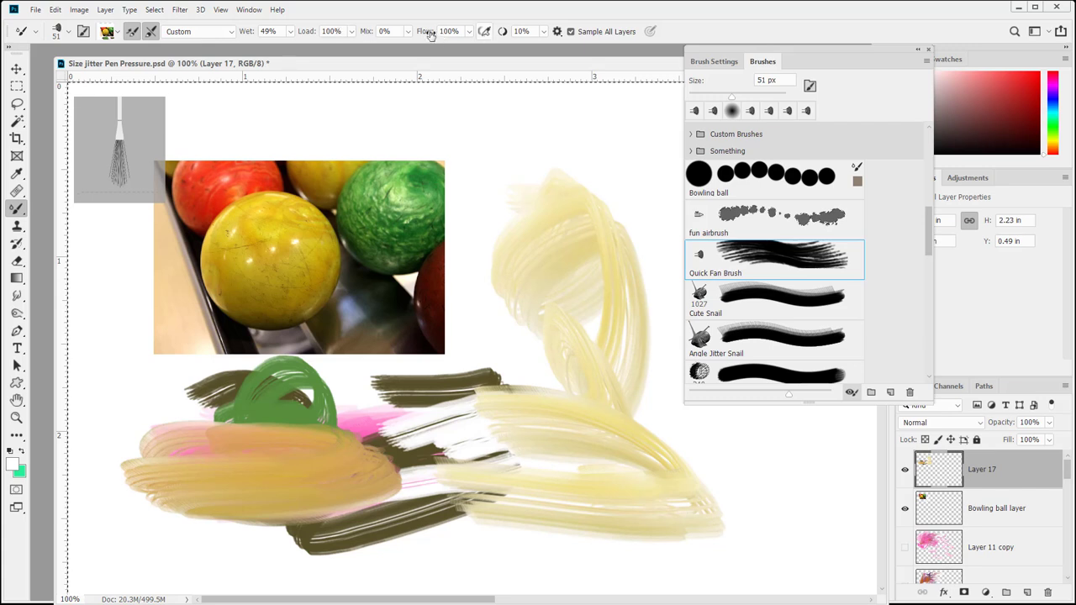
Blend more long Mixer Brush strokes from the photo's edge through the white, olive, green and pink paint
mouse_move(450, 206)
left_mouse_down()
mouse_move(475, 169)
mouse_move(516, 227)
mouse_move(496, 377)
mouse_move(803, 509)
left_mouse_up()
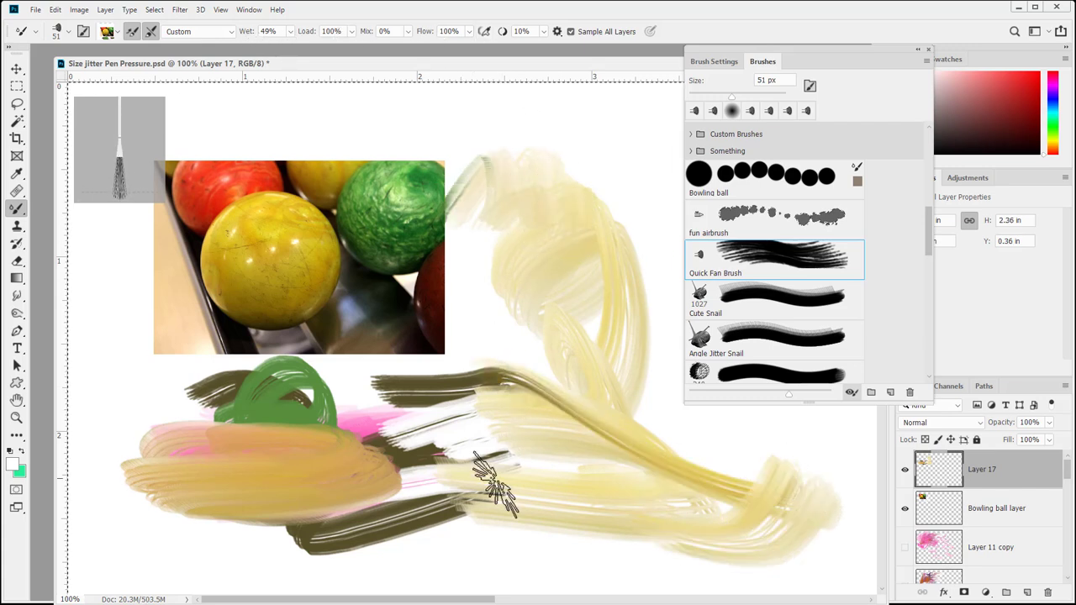
scroll(479, 471, "down", 3)
mouse_move(445, 421)
left_mouse_down()
mouse_move(456, 456)
mouse_move(575, 503)
mouse_move(580, 529)
left_mouse_up()
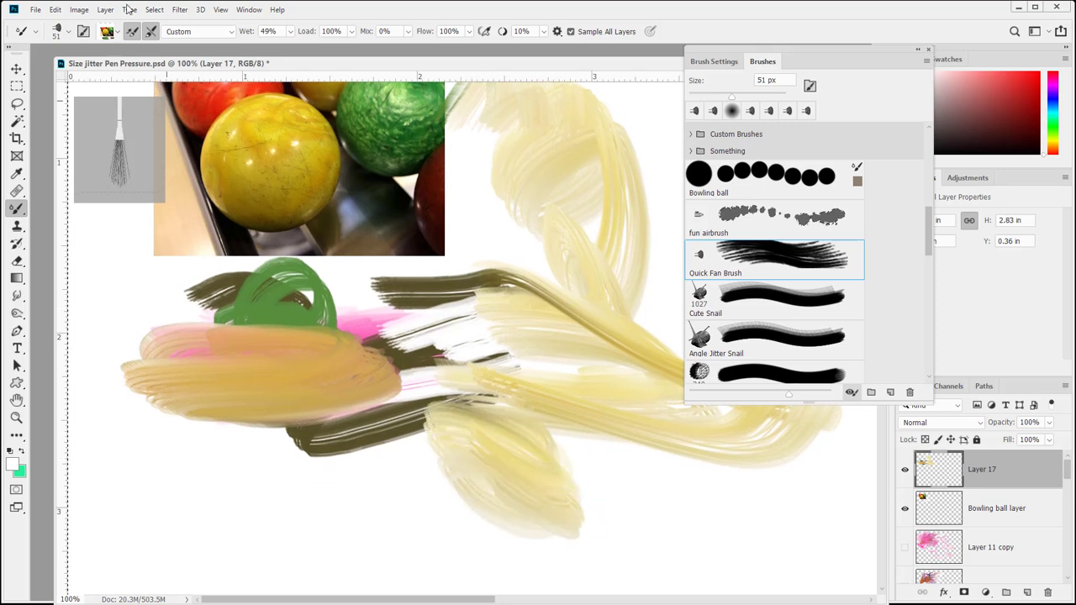
mouse_move(256, 385)
left_mouse_down()
mouse_move(269, 336)
mouse_move(207, 406)
mouse_move(444, 384)
mouse_move(445, 334)
mouse_move(180, 504)
mouse_move(381, 504)
mouse_move(336, 554)
left_mouse_up()
scroll(336, 378, "up", 3)
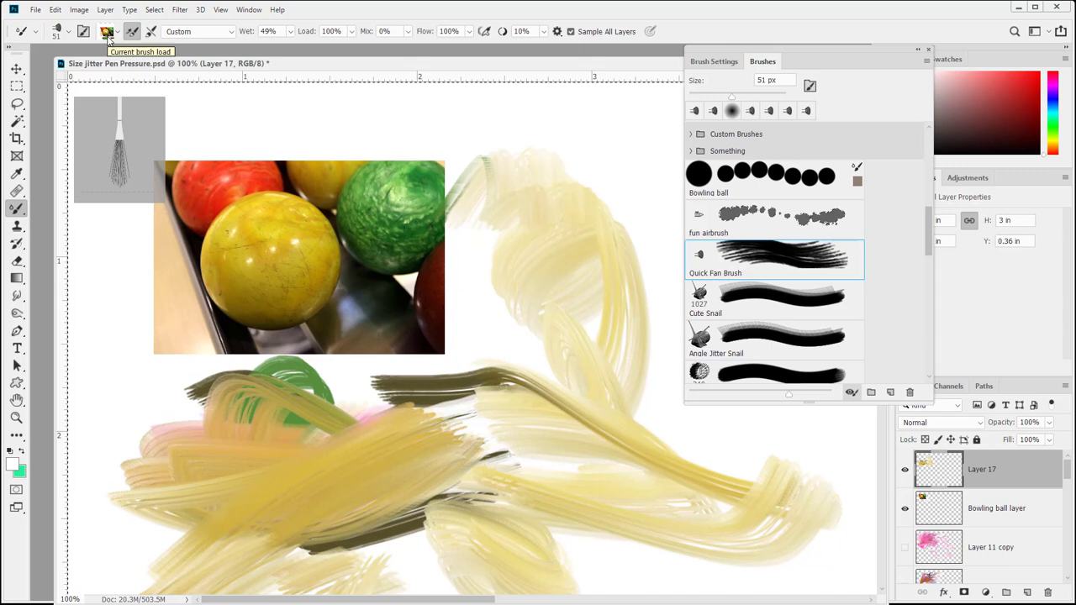
Choose the Bowling ball brush, enlarge it to 125 px and stamp the loaded image twice beside the photo
left_click(699, 175)
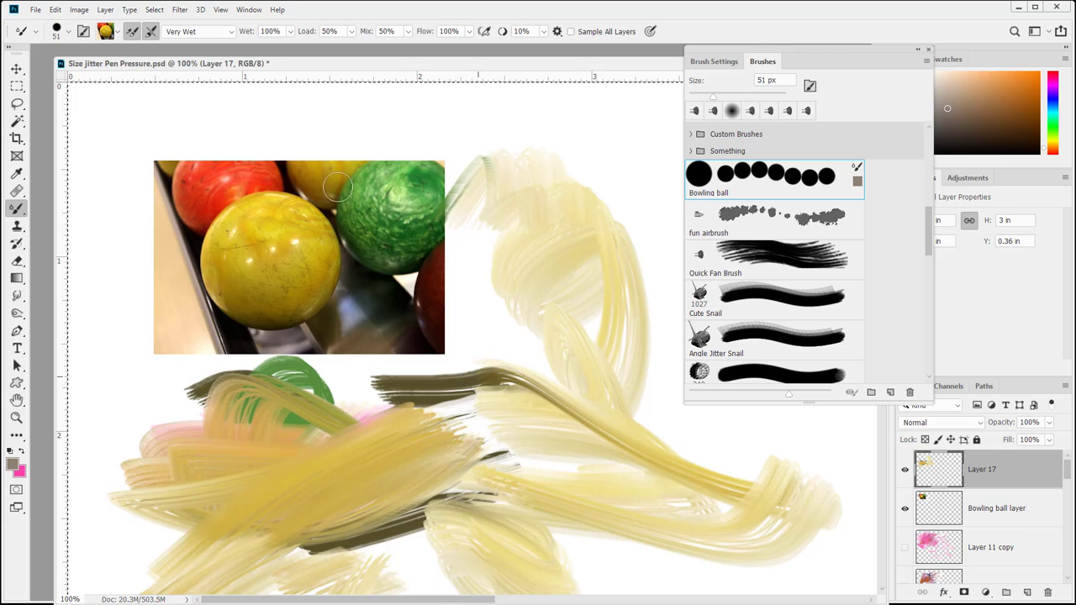
key("bracketright")
key("bracketright")
key("bracketright")
key("bracketright")
key("bracketright")
key("bracketright")
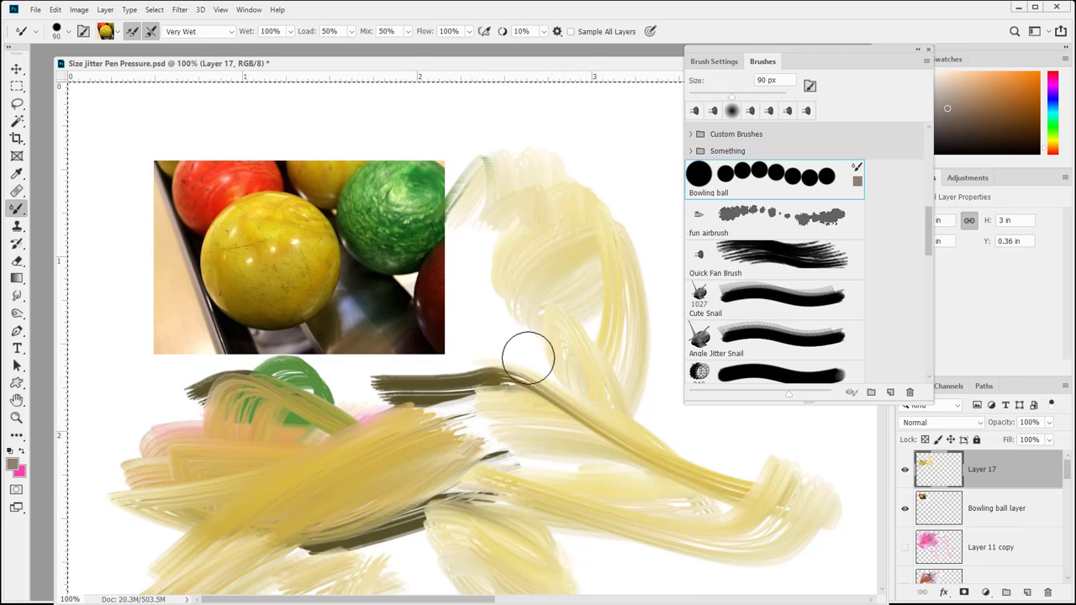
left_click(527, 353)
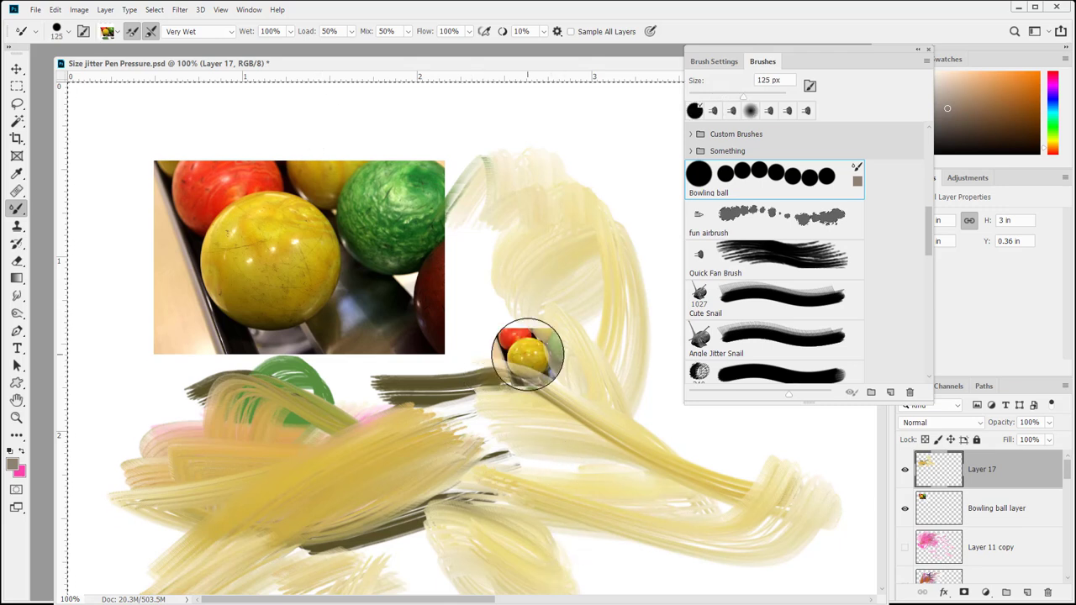
left_click(565, 164)
Stamp the ball image twice at 175 px and twice at 250 px across the paint below the photo
key("bracketright")
key("bracketright")
left_click(375, 479)
left_click(510, 481)
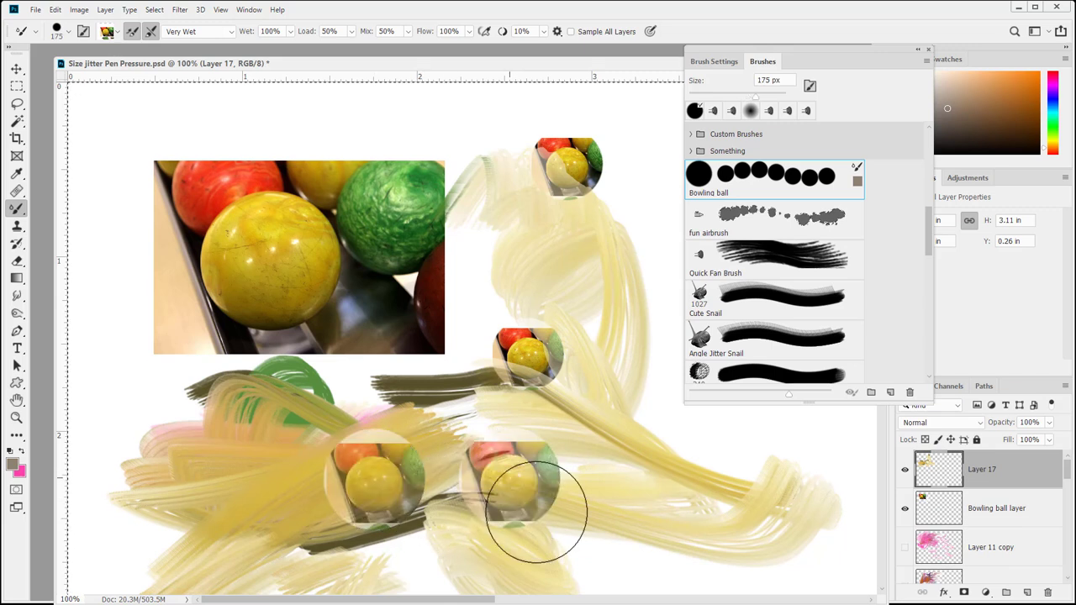
key("bracketright")
key("bracketright")
left_click(660, 503)
left_click(217, 497)
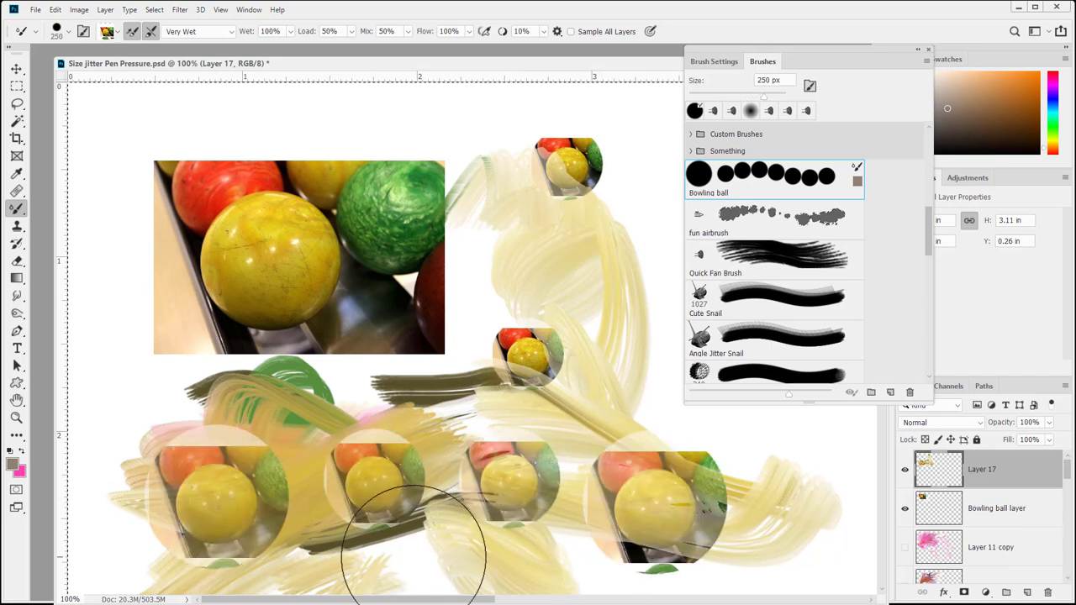
Reduce the brush to 60 px and stamp two small ball images over the pale yellow strokes
key("bracketleft")
key("bracketleft")
key("bracketleft")
key("bracketleft")
key("bracketleft")
key("bracketleft")
key("bracketleft")
key("bracketleft")
key("bracketleft")
left_click(535, 283)
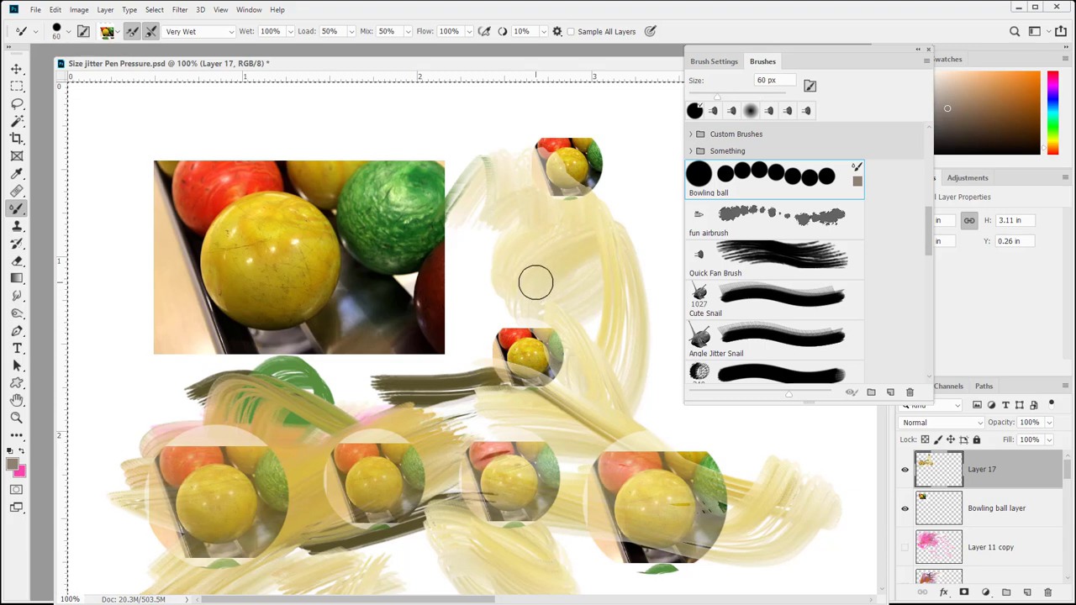
left_click(583, 338)
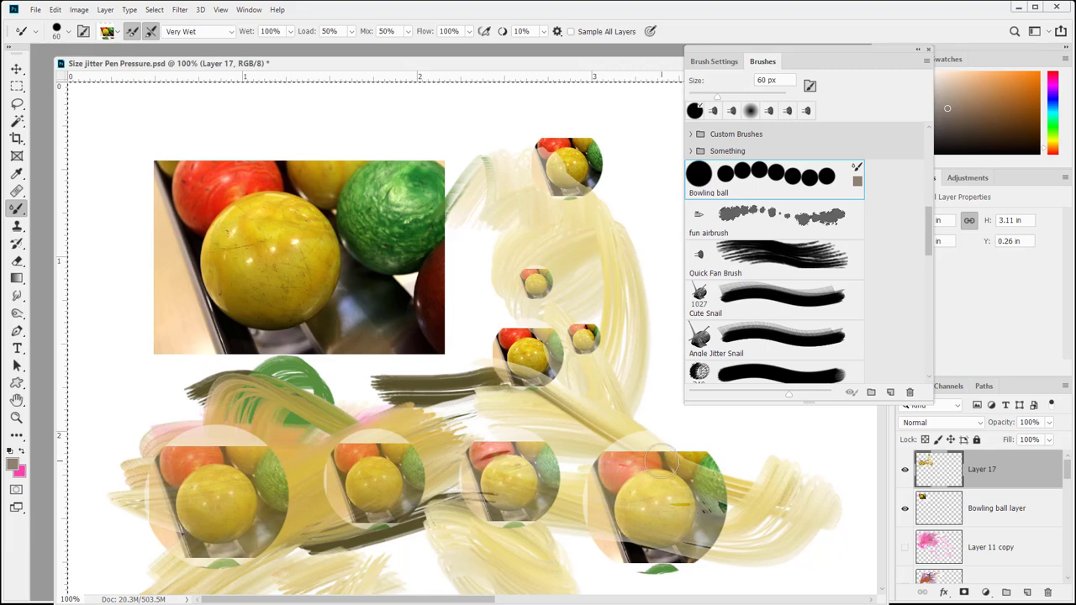
Clear everything painted on Layer 17 and choose the Hard Round brush from General Brushes
key("Delete")
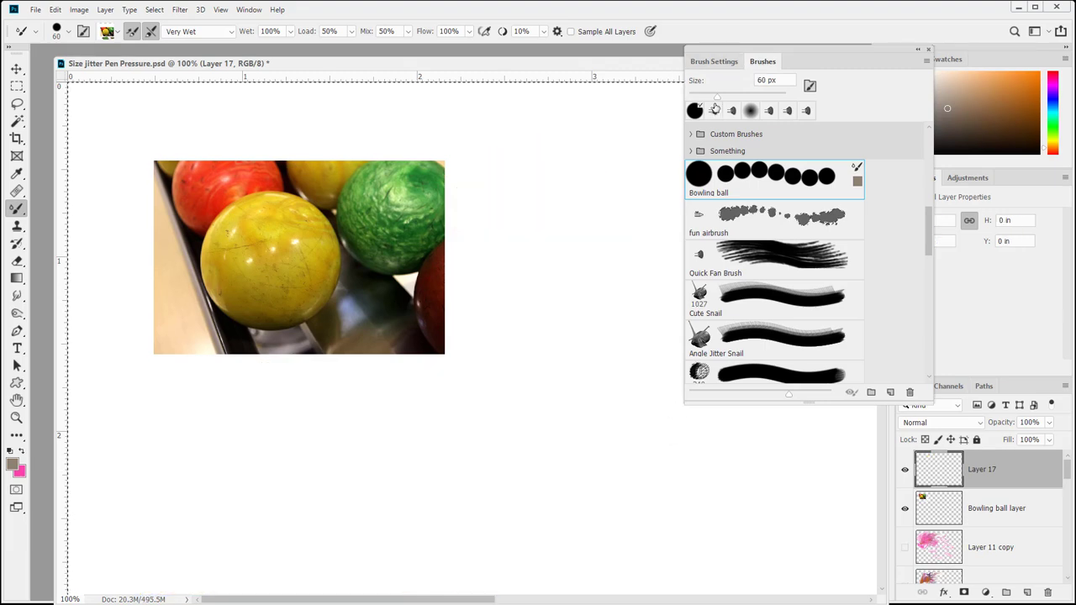
scroll(737, 206, "up", 15)
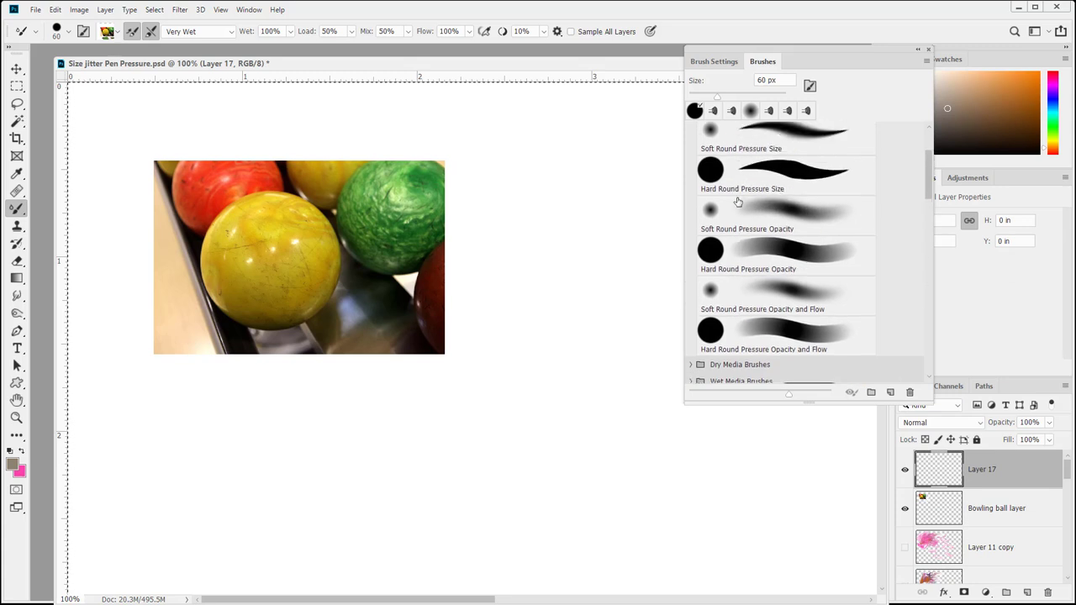
left_click(744, 196)
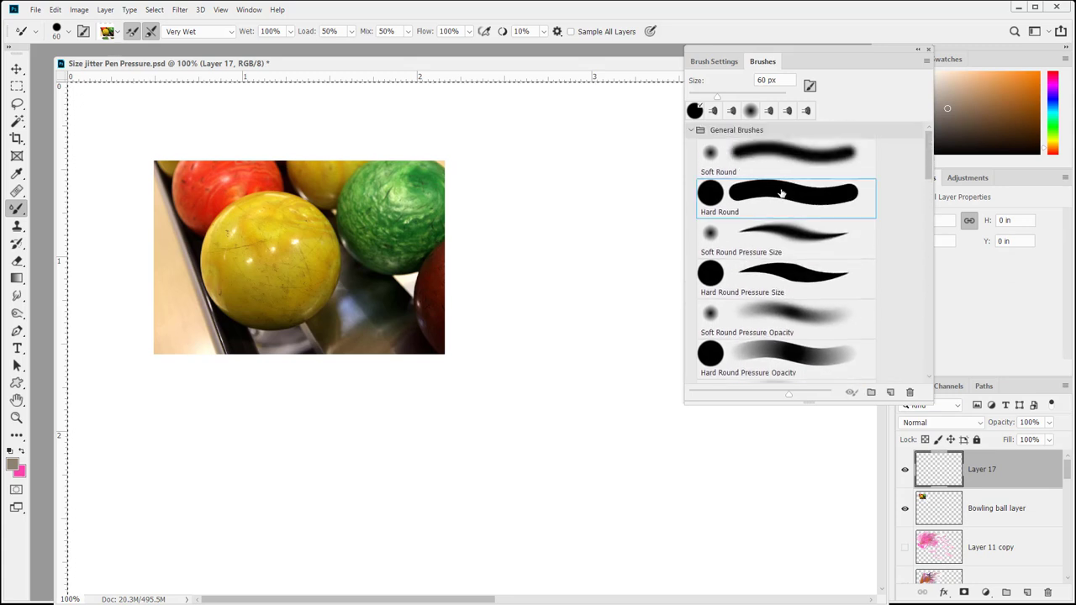
Test the Hard Round brush with winding multicolored strokes beside and below the photo, and undo them
mouse_move(598, 335)
left_mouse_down()
mouse_move(531, 382)
mouse_move(528, 461)
mouse_move(449, 474)
mouse_move(631, 389)
left_mouse_up()
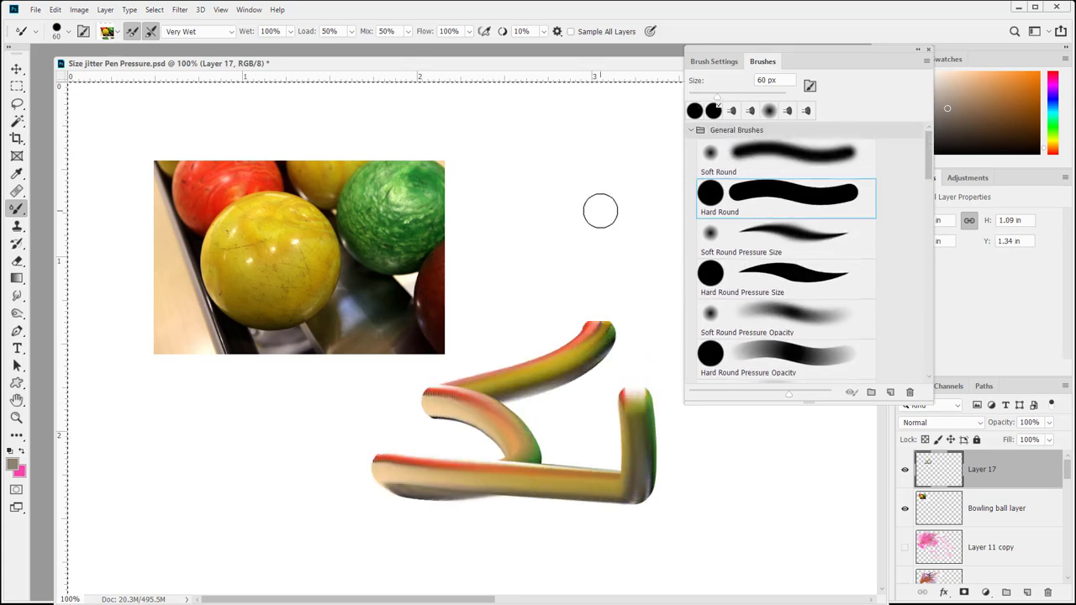
mouse_move(600, 211)
left_mouse_down()
mouse_move(574, 222)
mouse_move(542, 267)
mouse_move(553, 165)
mouse_move(618, 198)
mouse_move(546, 291)
mouse_move(596, 310)
mouse_move(522, 444)
mouse_move(590, 365)
mouse_move(465, 437)
mouse_move(370, 473)
mouse_move(238, 475)
mouse_move(194, 452)
mouse_move(422, 418)
mouse_move(626, 461)
left_mouse_up()
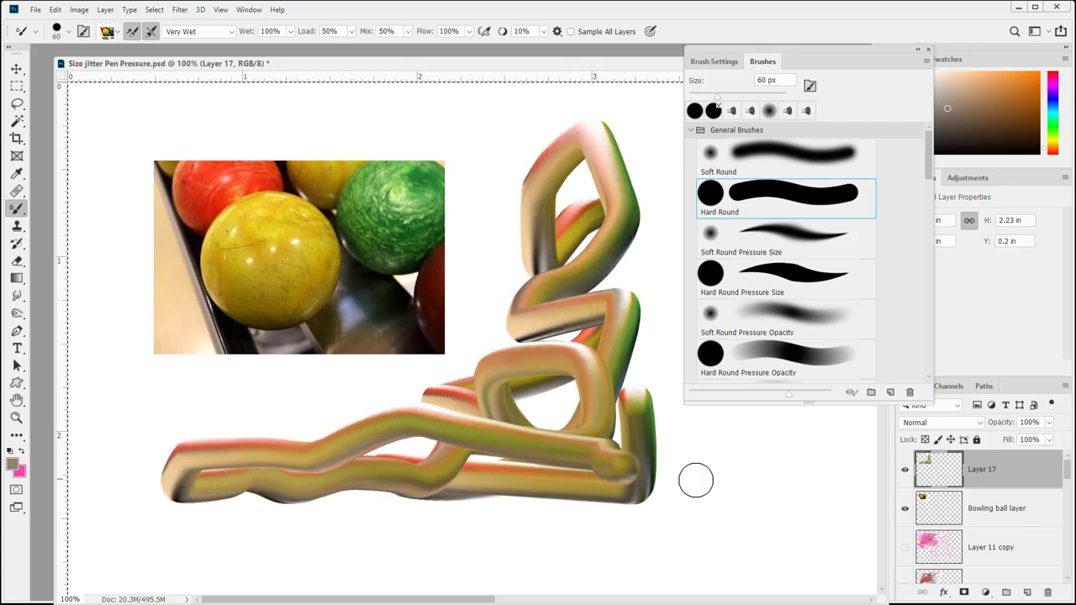
key("ctrl+z")
Set the Hard Round brush's spacing to 130% and its size to 200 px
left_click(712, 61)
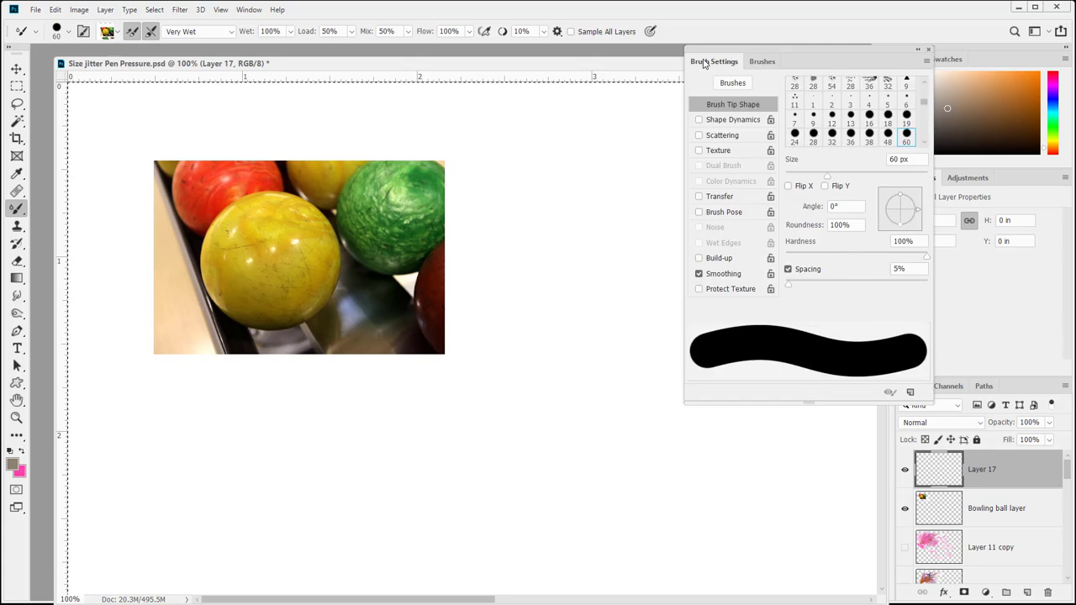
left_click_drag(789, 287, 869, 288)
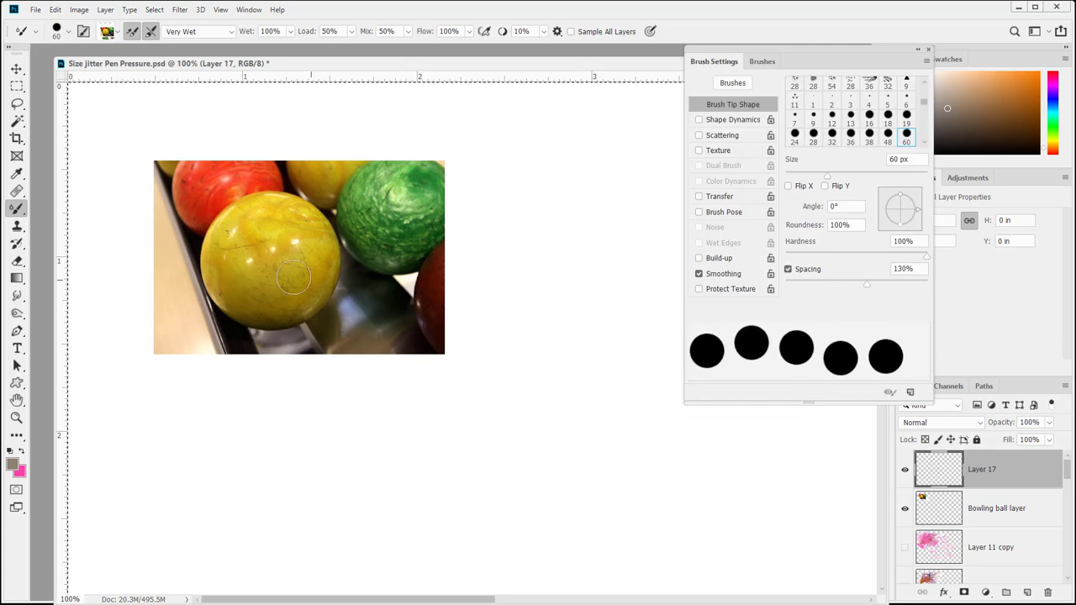
key("bracketright")
key("bracketright")
key("bracketright")
key("bracketright")
key("bracketright")
key("bracketright")
key("bracketright")
key("bracketright")
key("bracketright")
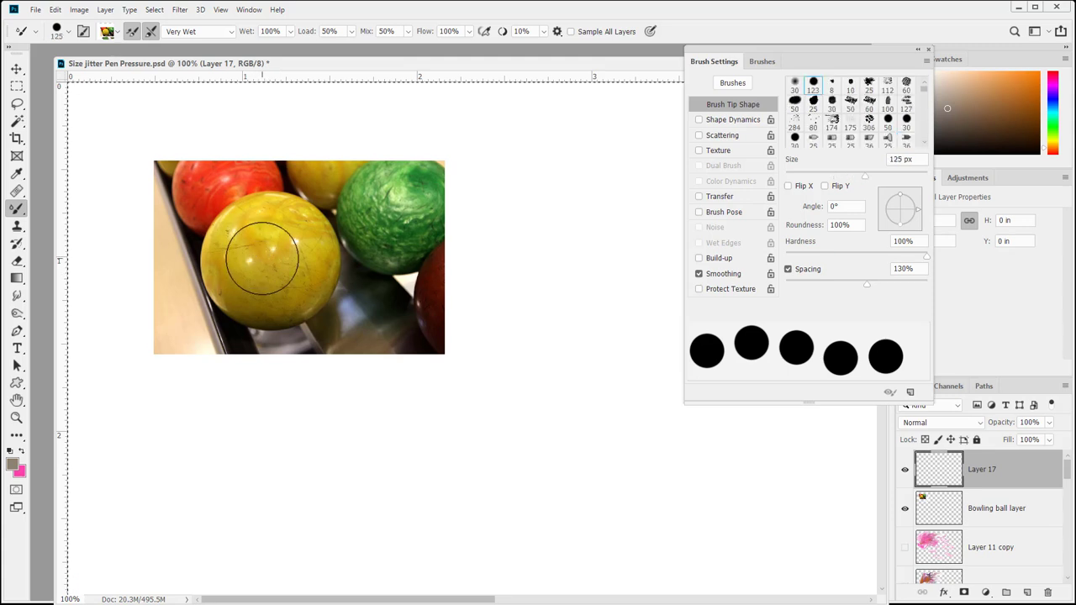
key("bracketleft")
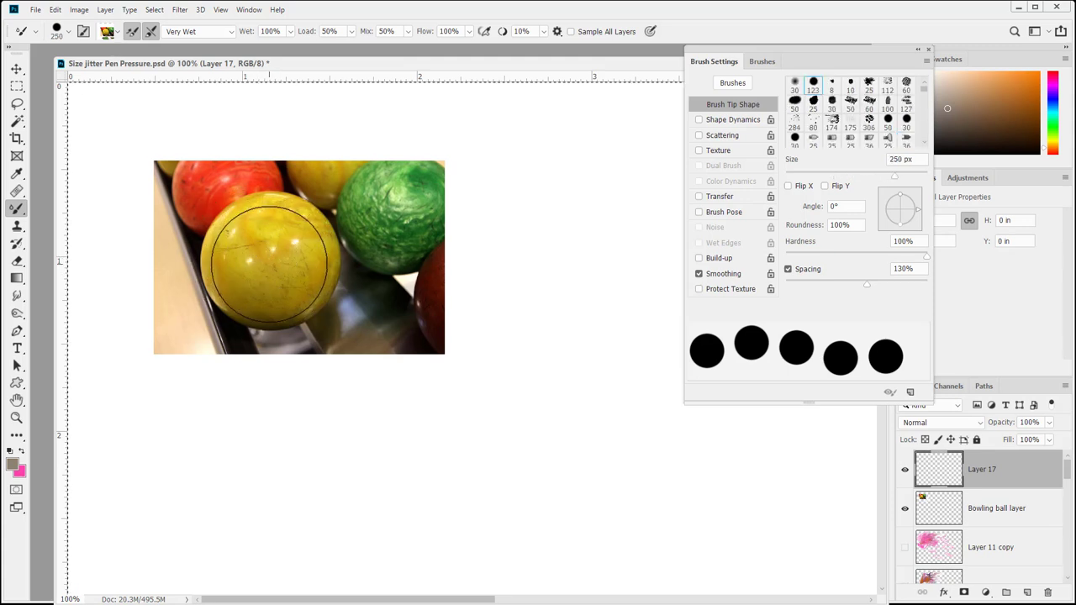
key("Caps_Lock")
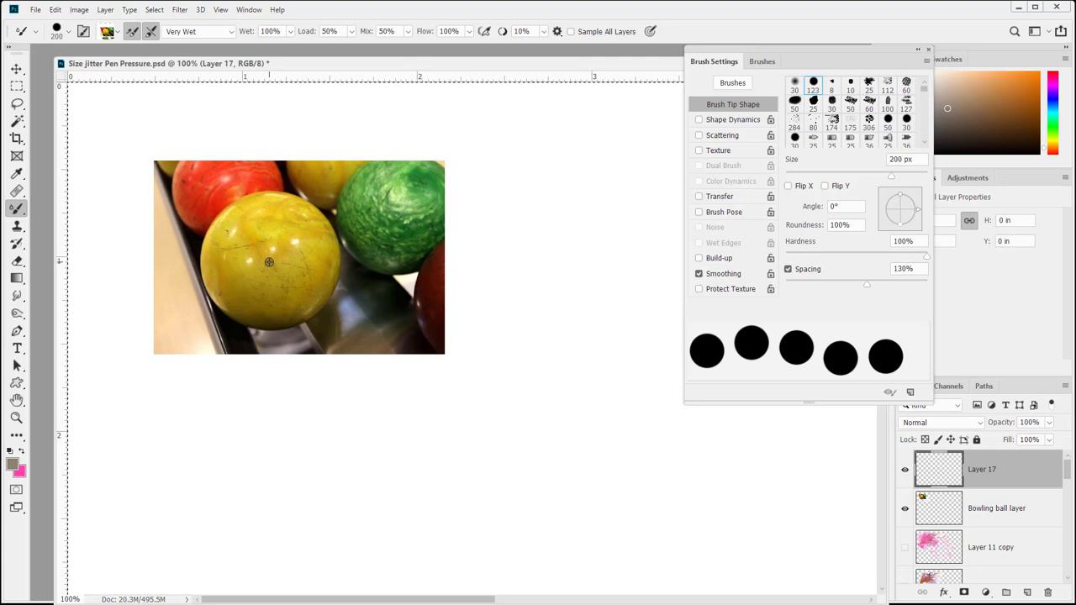
key("Caps_Lock")
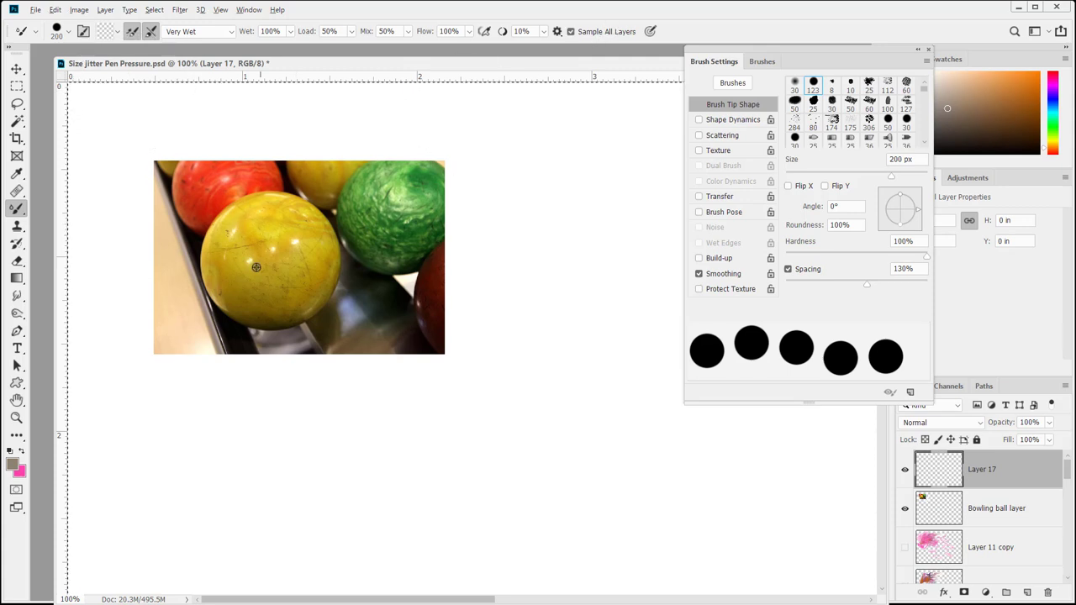
Load the Mixer Brush with the yellow bowling ball and stamp five copies below and beside the photo
key("Caps_Lock")
key("Caps_Lock")
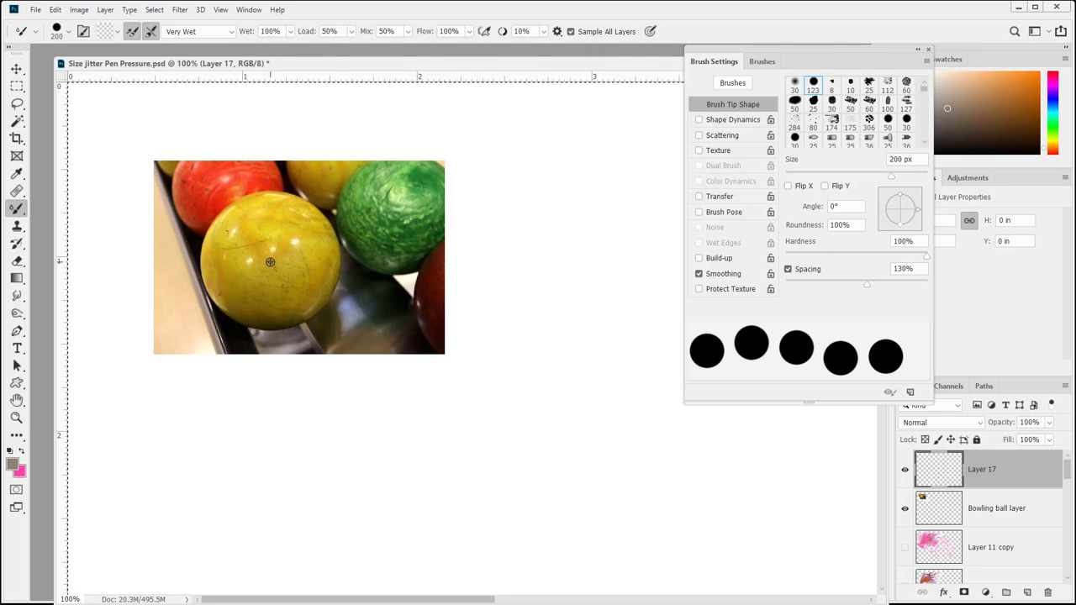
left_click(259, 464)
left_click(410, 465)
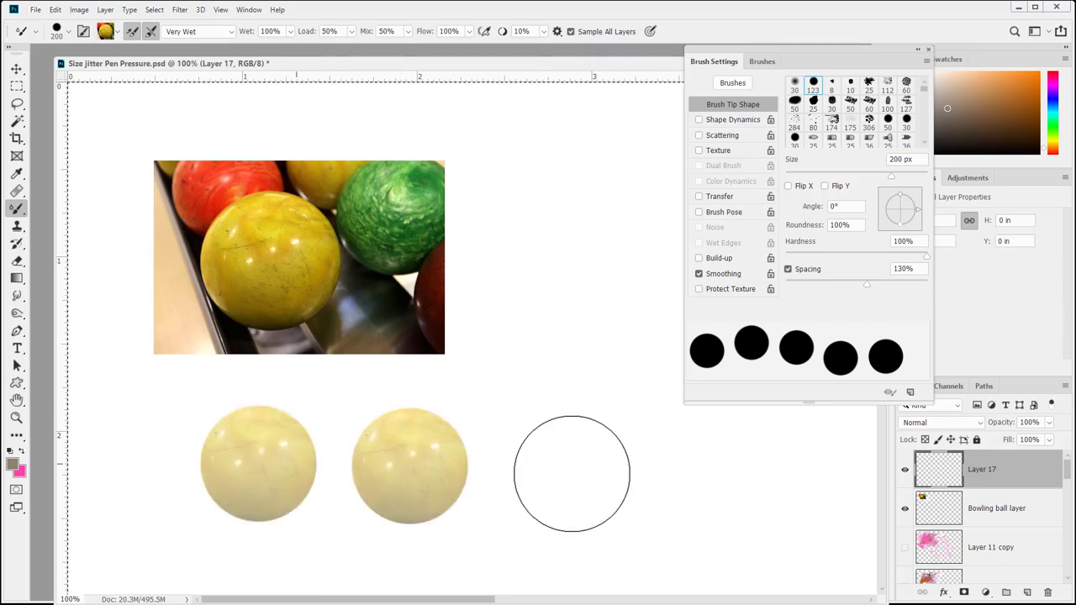
left_click(561, 473)
left_click(600, 328)
left_click(592, 186)
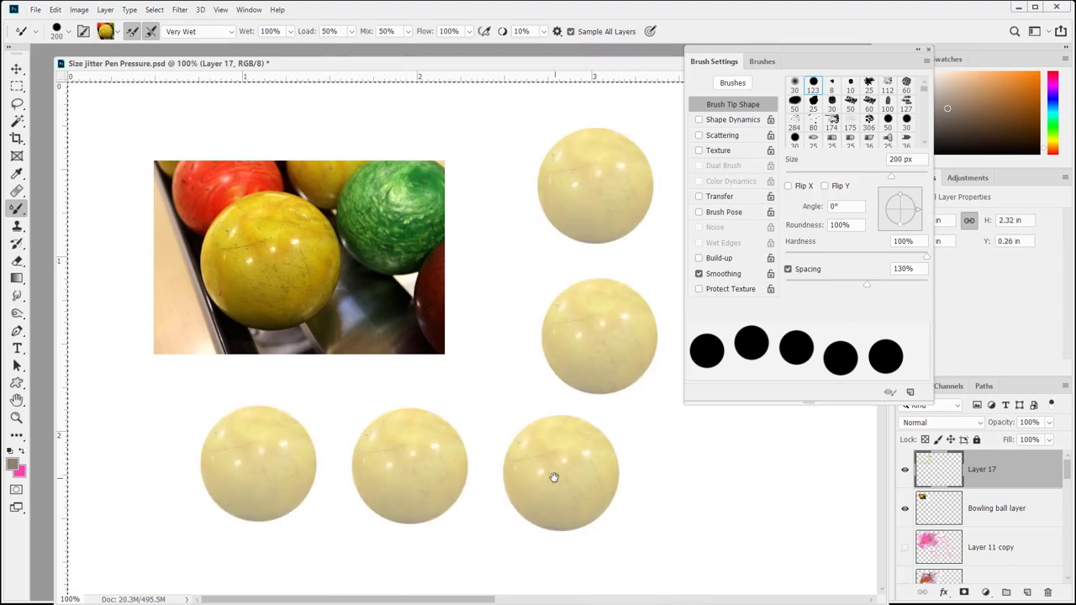
Stamp three more yellow ball images in a descending row beneath the existing copies
mouse_move(552, 478)
left_mouse_down()
mouse_move(416, 137)
mouse_move(316, 85)
left_mouse_up()
left_click(210, 377)
left_click(359, 404)
left_click(506, 438)
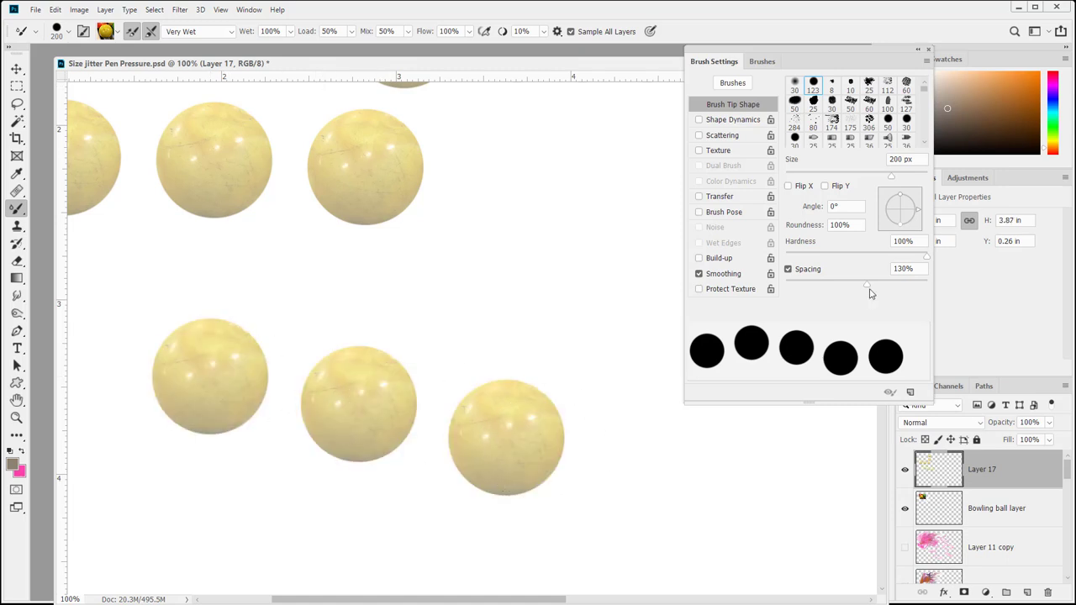
Set the brush spacing to 94% and paint a curved trail of touching ball images beside the stamped row
left_click_drag(867, 284, 851, 286)
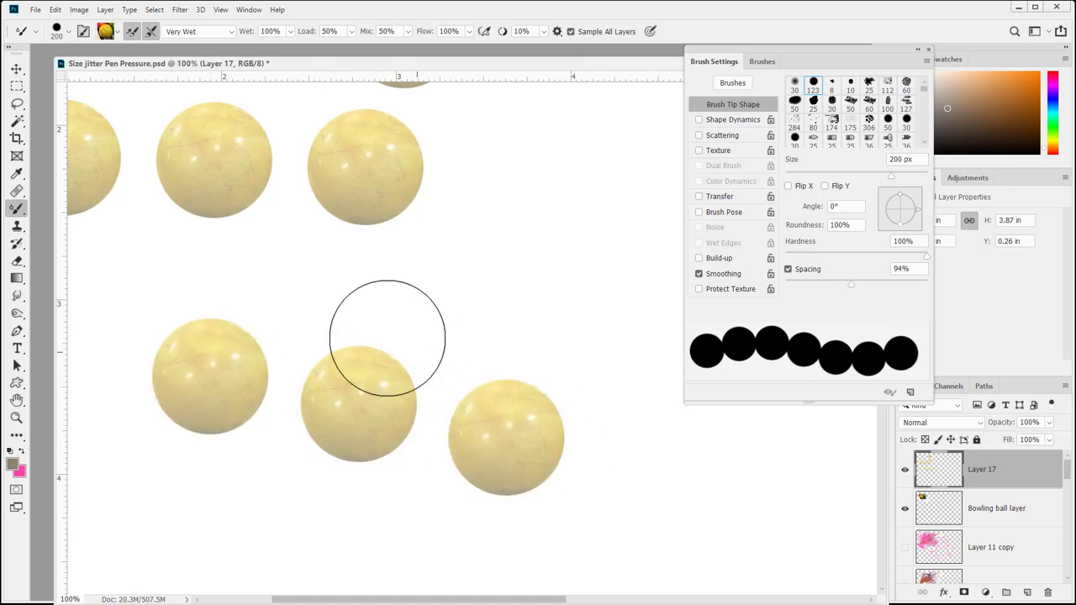
left_click(370, 292)
mouse_move(479, 296)
left_mouse_down()
mouse_move(565, 271)
mouse_move(596, 169)
left_mouse_up()
mouse_move(39, 163)
left_mouse_down()
mouse_move(234, 424)
mouse_move(125, 469)
left_mouse_up()
left_click_drag(195, 348, 305, 348)
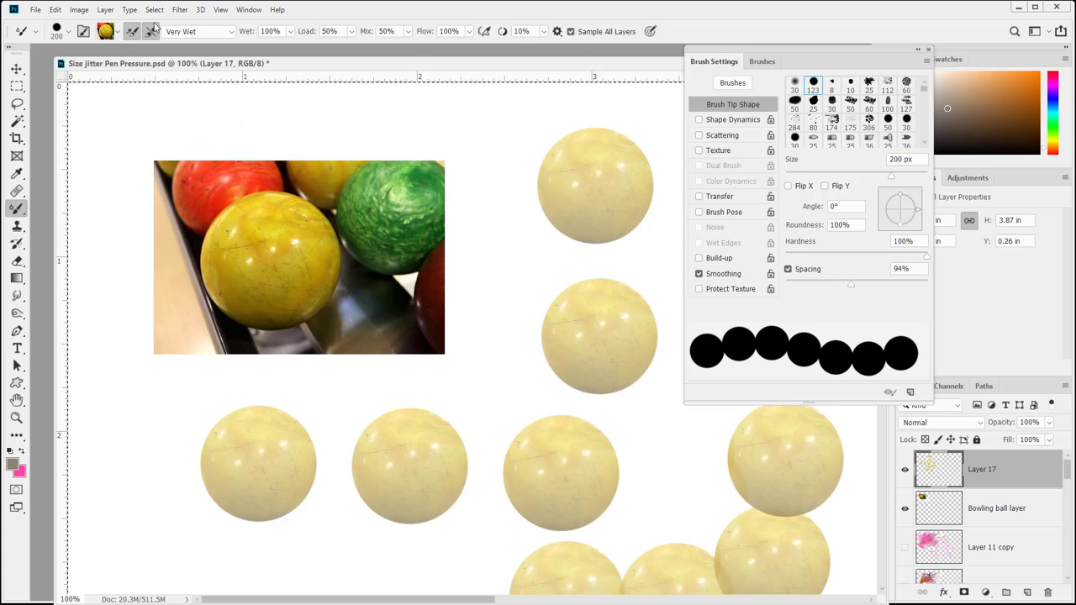
Set the Mixer Brush to Wet 0% and Load 100%, and paint trails of opaque yellow balls over the pale ones
left_click(203, 41)
left_click(204, 41)
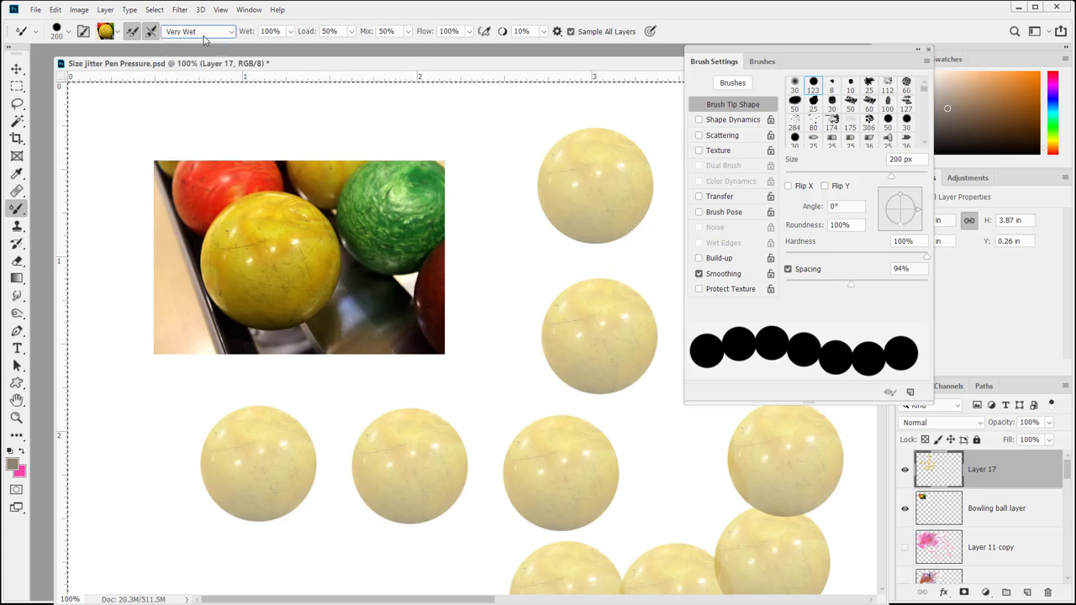
left_click(288, 35)
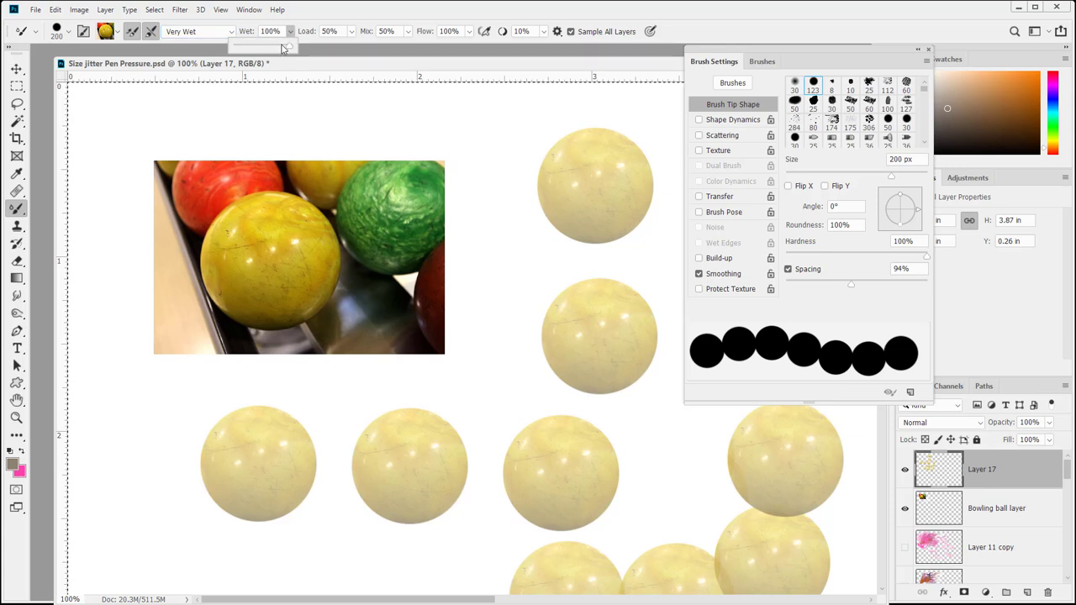
left_click(352, 31)
left_click_drag(377, 51, 388, 51)
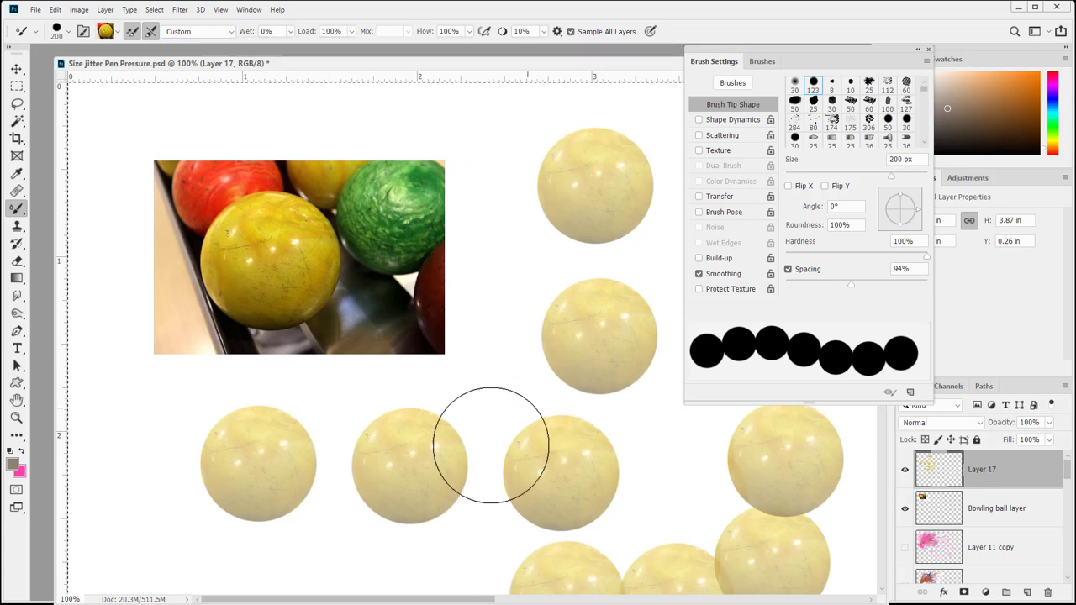
left_click_drag(183, 494, 511, 475)
mouse_move(685, 497)
left_mouse_down()
mouse_move(312, 452)
mouse_move(341, 446)
left_mouse_up()
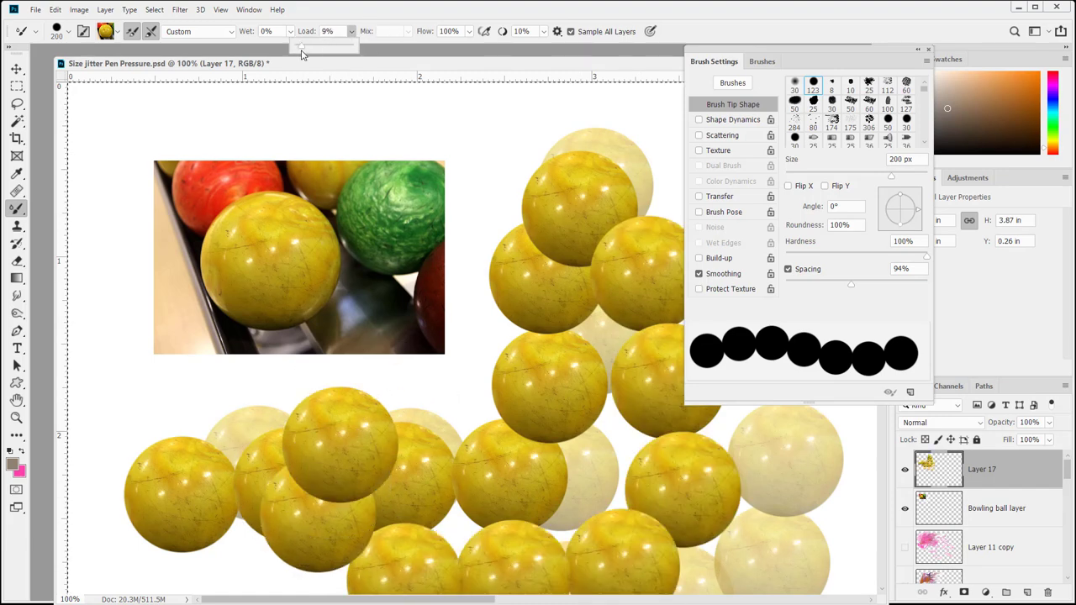
Set Load to 8% and paint overlapping ball trails, first with Wet at 0% and again with Wet at 100%
mouse_move(499, 161)
left_mouse_down()
mouse_move(355, 432)
mouse_move(558, 385)
mouse_move(325, 360)
mouse_move(416, 449)
mouse_move(473, 416)
mouse_move(530, 283)
mouse_move(508, 298)
left_mouse_up()
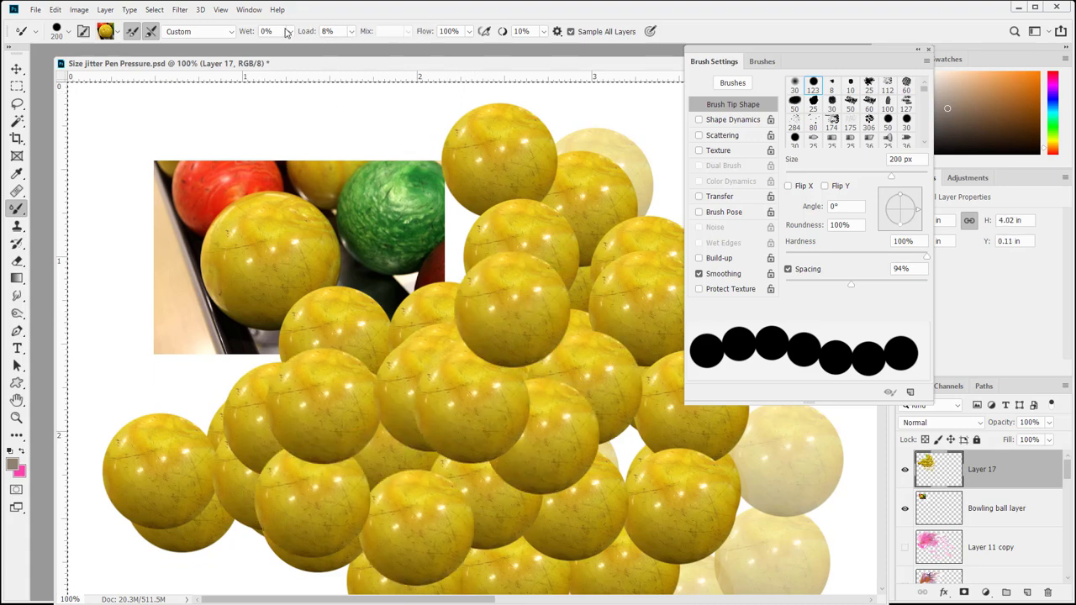
scroll(436, 79, "down", 3)
mouse_move(395, 194)
left_mouse_down()
mouse_move(420, 252)
mouse_move(307, 288)
mouse_move(488, 159)
mouse_move(504, 176)
left_mouse_up()
mouse_move(225, 236)
left_mouse_down()
mouse_move(318, 396)
mouse_move(279, 430)
left_mouse_up()
mouse_move(336, 336)
left_mouse_down()
mouse_move(409, 260)
mouse_move(288, 380)
mouse_move(379, 283)
mouse_move(600, 312)
mouse_move(377, 328)
mouse_move(799, 531)
mouse_move(325, 541)
mouse_move(600, 563)
mouse_move(283, 408)
mouse_move(720, 445)
mouse_move(524, 312)
left_mouse_up()
mouse_move(396, 172)
left_mouse_down()
mouse_move(593, 210)
mouse_move(589, 138)
left_mouse_up()
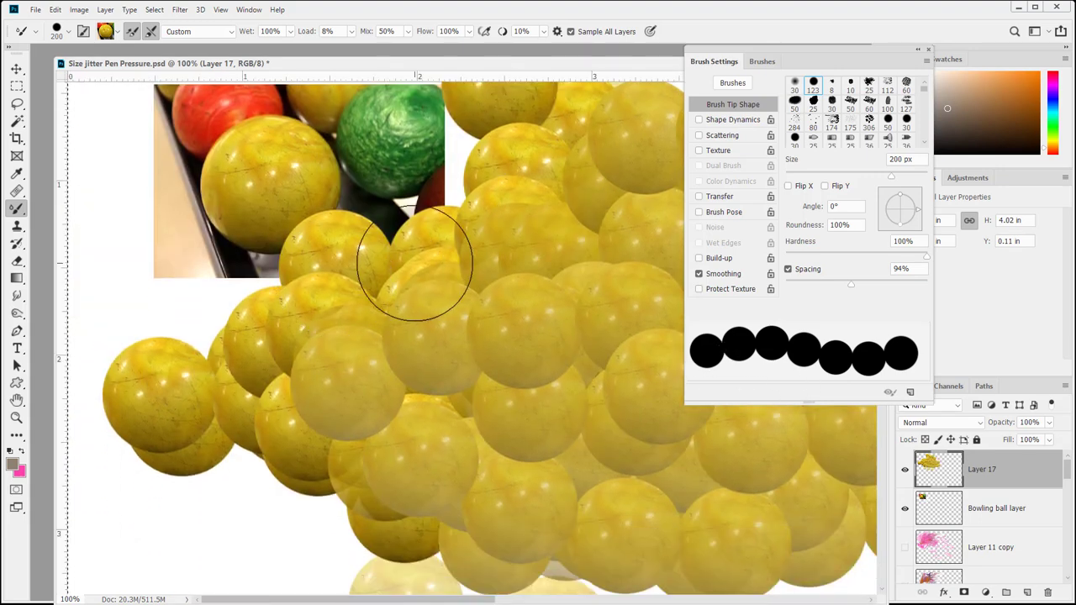
left_click_drag(438, 347, 438, 427)
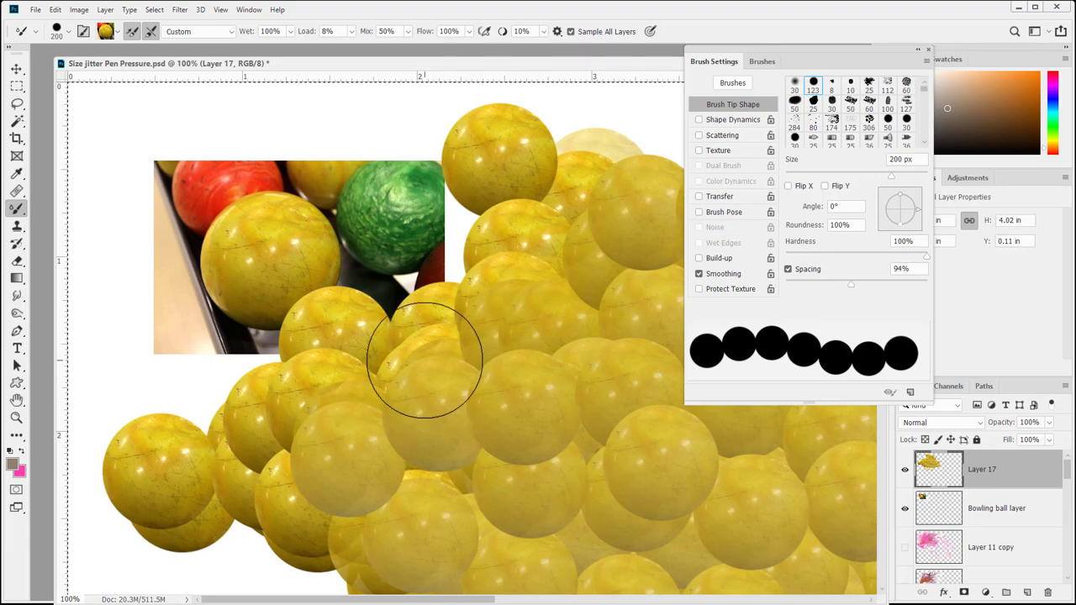
Clear everything painted on Layer 17 and choose the Quick Fan Brush from the saved brushes
key("Delete")
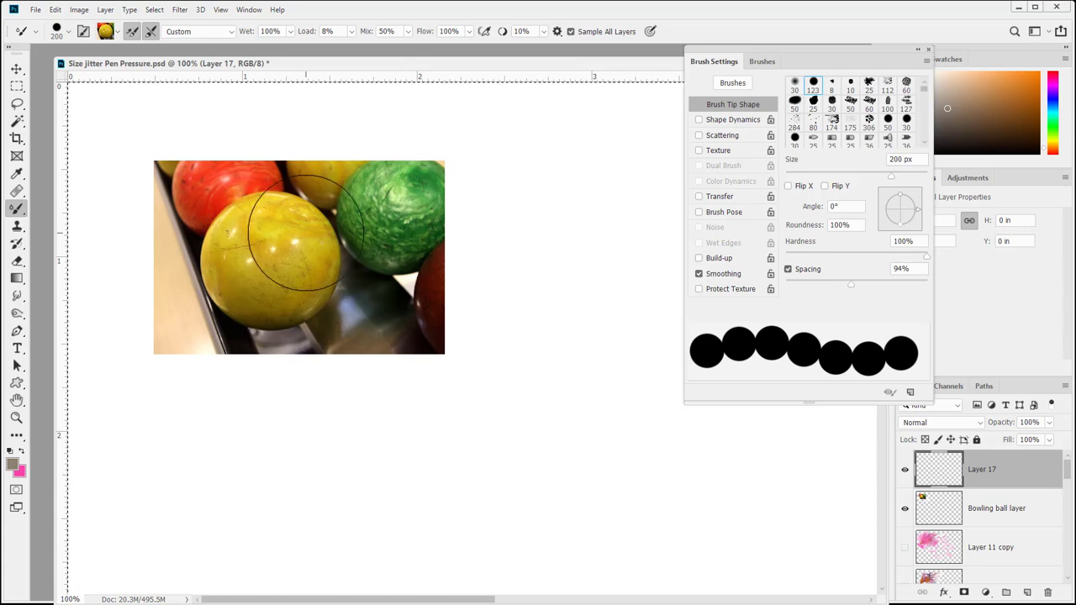
left_click(767, 65)
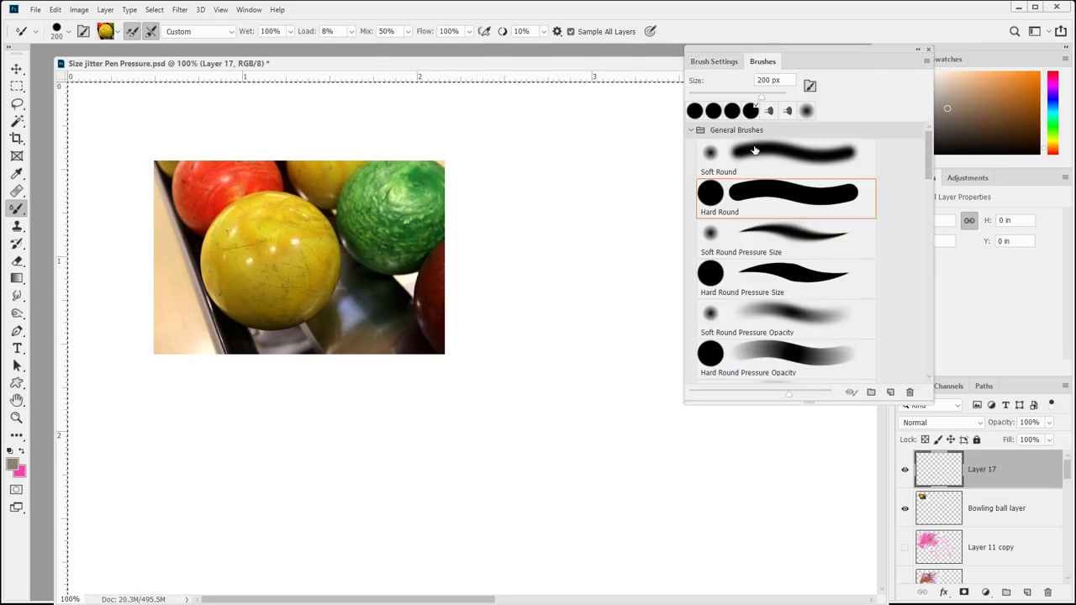
scroll(794, 256, "down", 5)
scroll(795, 260, "down", 5)
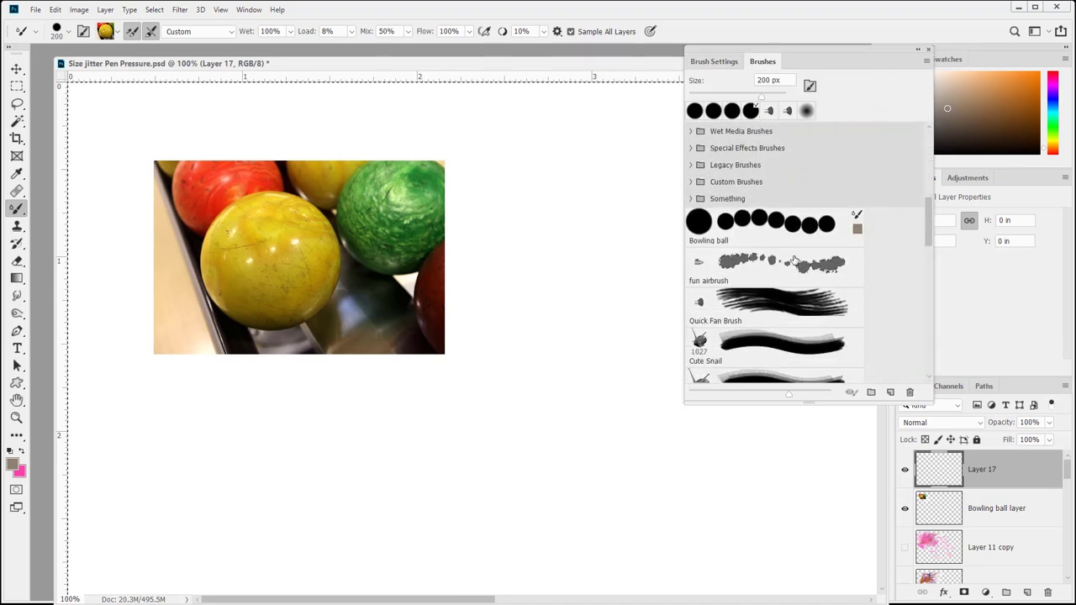
left_click(787, 232)
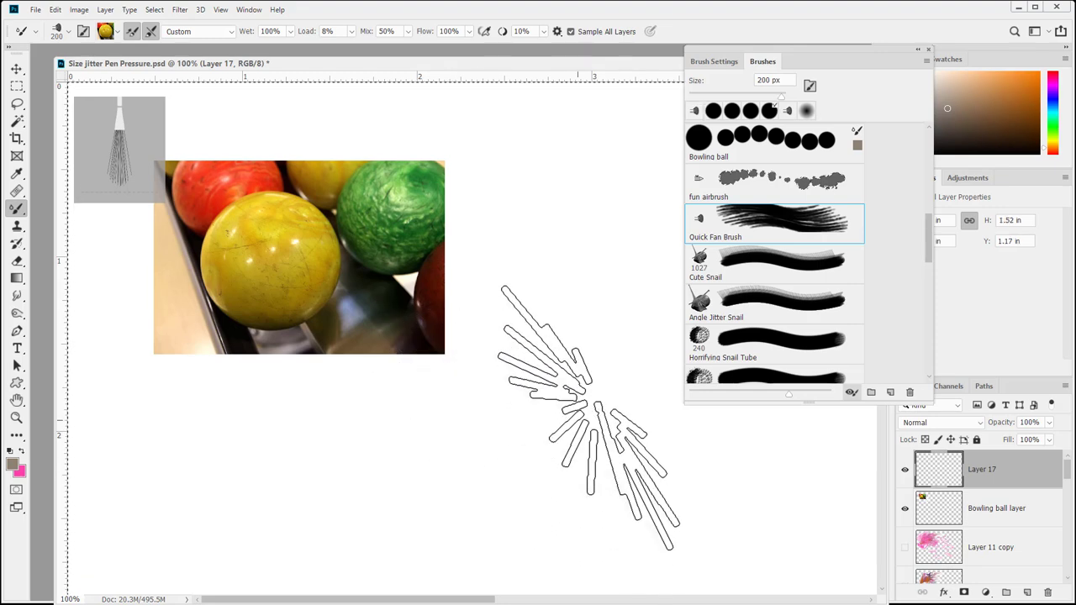
Set Wet to 0% and Load to 100%, and dab the fan brush beside and below the photo with colors loaded from the balls
left_click(587, 408)
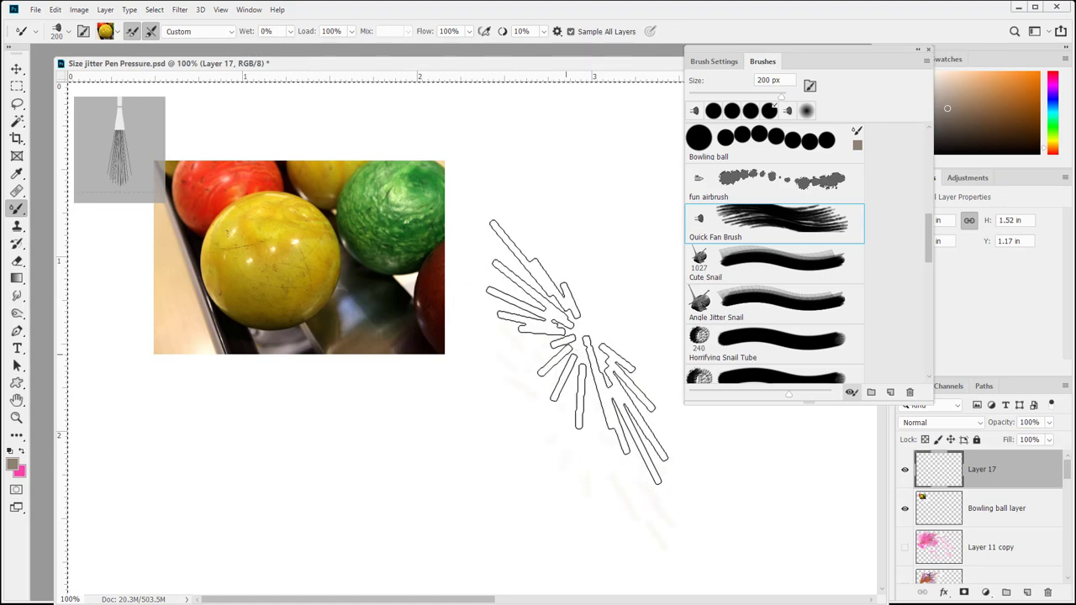
left_click(439, 486)
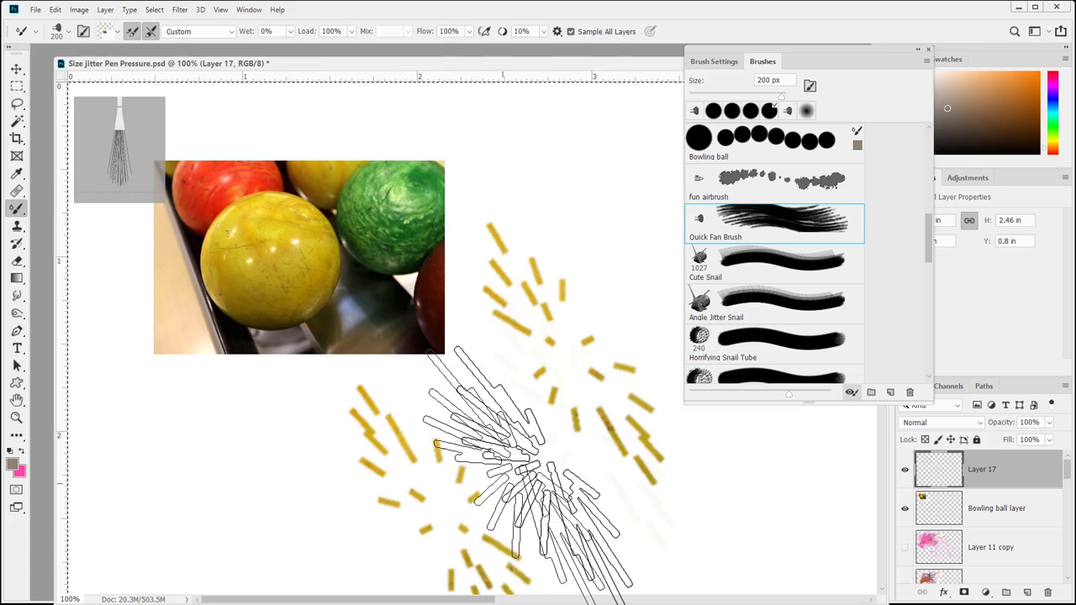
left_click(538, 494)
mouse_move(580, 341)
left_mouse_down()
mouse_move(585, 444)
mouse_move(594, 318)
mouse_move(580, 344)
left_mouse_up()
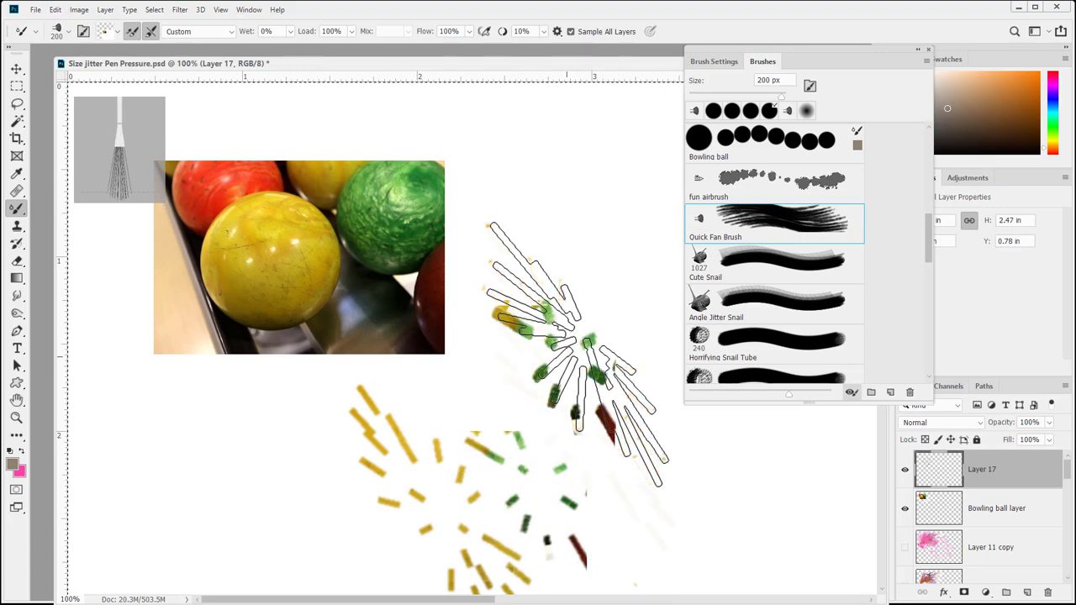
mouse_move(384, 468)
left_mouse_down()
mouse_move(361, 445)
mouse_move(345, 479)
left_mouse_up()
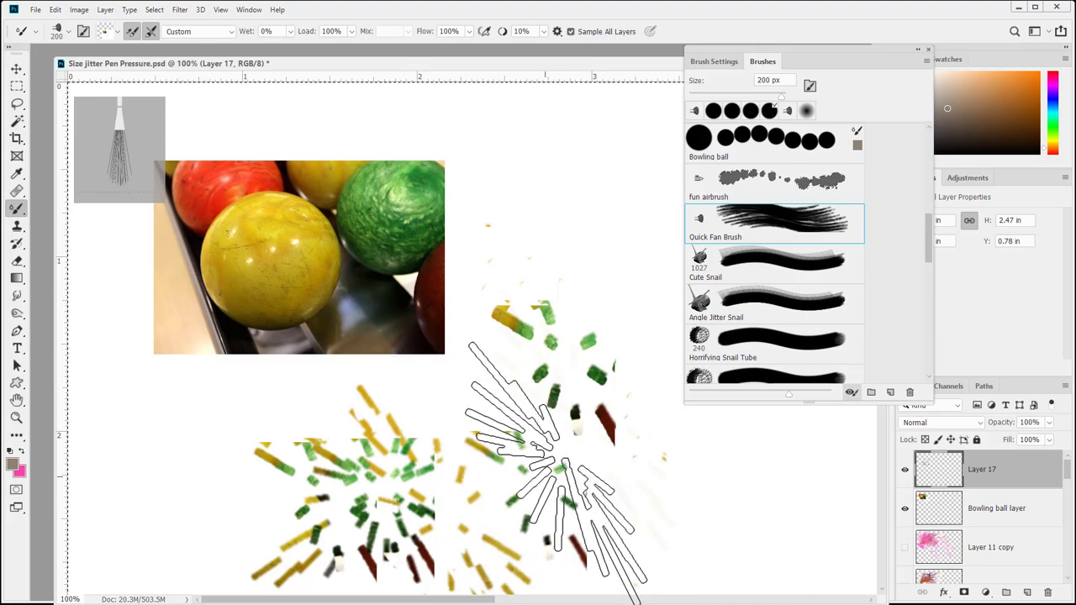
Paint long sweeping fan brush strokes in the photo's red, yellow, green and white across the canvas
mouse_move(555, 458)
left_mouse_down()
mouse_move(605, 261)
mouse_move(626, 378)
mouse_move(303, 555)
mouse_move(588, 373)
mouse_move(588, 180)
mouse_move(563, 370)
mouse_move(277, 505)
mouse_move(277, 469)
mouse_move(588, 325)
mouse_move(701, 471)
mouse_move(552, 432)
mouse_move(732, 180)
mouse_move(264, 445)
mouse_move(580, 467)
mouse_move(516, 524)
mouse_move(580, 412)
mouse_move(413, 312)
mouse_move(643, 282)
mouse_move(552, 408)
left_mouse_up()
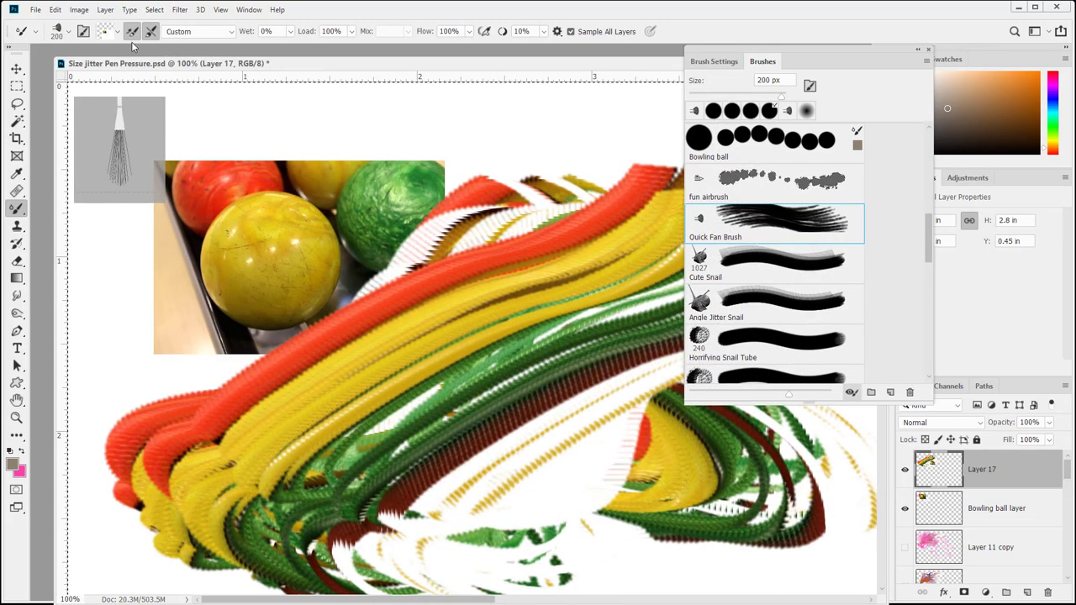
mouse_move(454, 470)
left_mouse_down()
mouse_move(639, 437)
mouse_move(370, 487)
mouse_move(639, 471)
mouse_move(336, 408)
mouse_move(552, 185)
mouse_move(386, 437)
left_mouse_up()
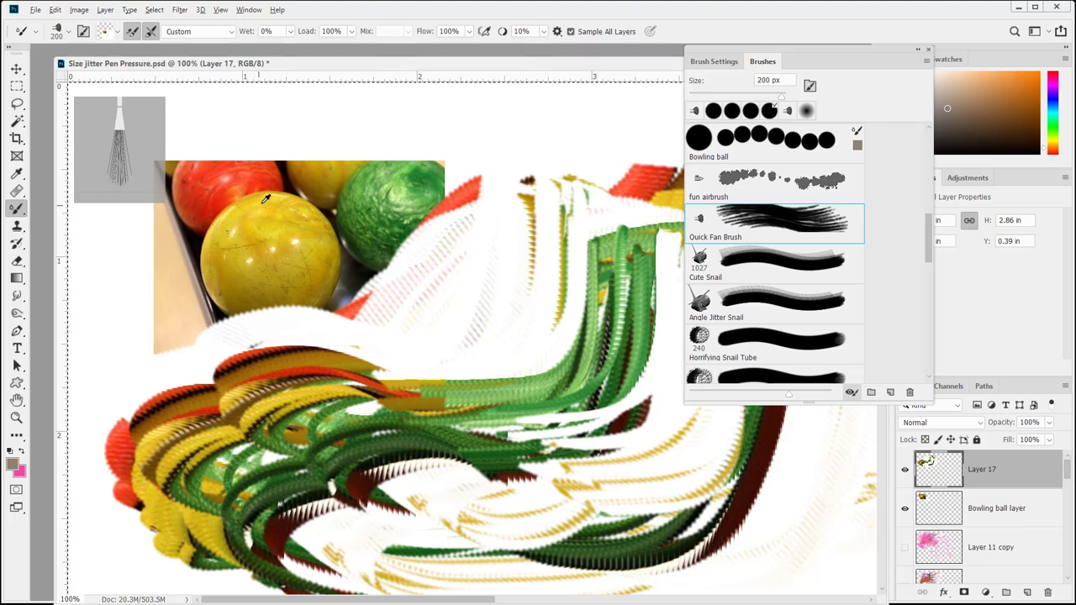
Load solid red from the red ball, cover the multicolored strokes with it, and blend the paint outward with Wet at 8%
left_click(214, 180, "alt")
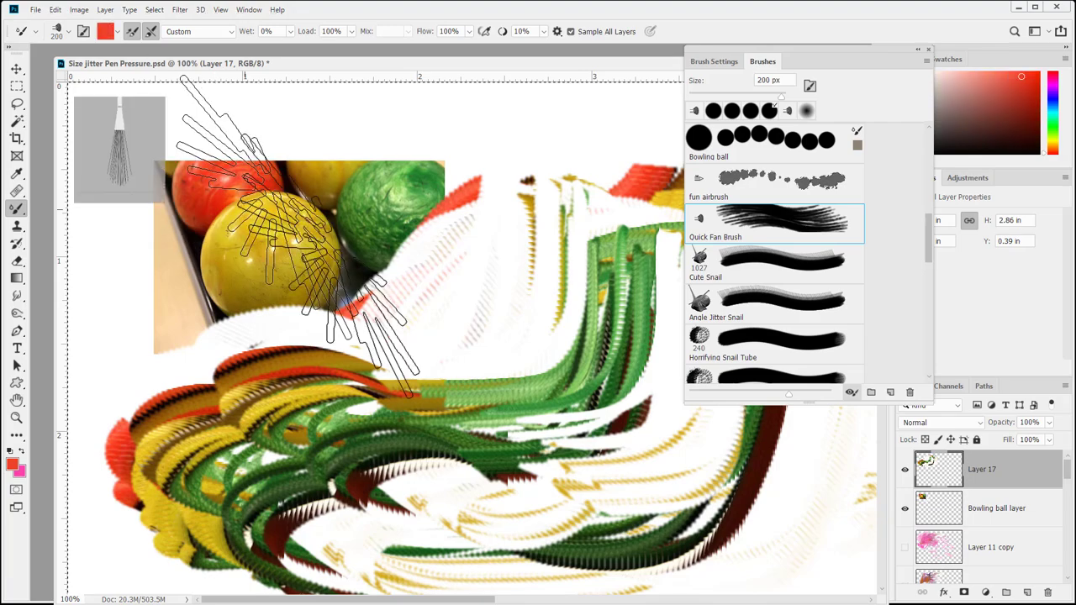
mouse_move(433, 336)
left_mouse_down()
mouse_move(534, 248)
mouse_move(458, 471)
mouse_move(492, 462)
left_mouse_up()
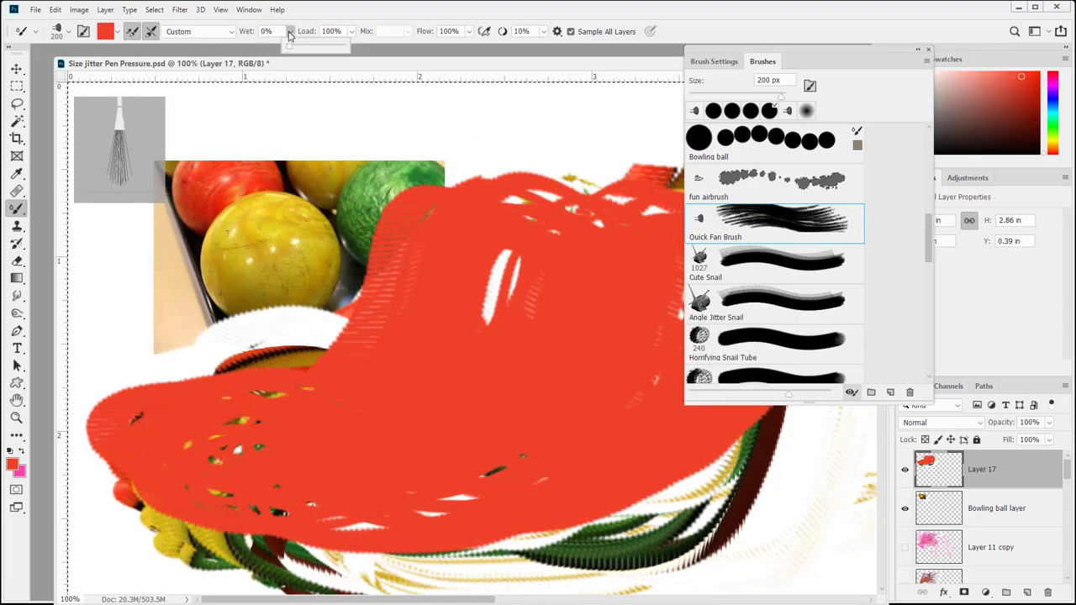
mouse_move(444, 384)
left_mouse_down()
mouse_move(252, 276)
mouse_move(572, 214)
mouse_move(277, 377)
mouse_move(540, 84)
mouse_move(548, 379)
mouse_move(319, 285)
mouse_move(269, 144)
mouse_move(516, 216)
mouse_move(456, 384)
mouse_move(316, 248)
mouse_move(300, 325)
mouse_move(600, 393)
mouse_move(280, 416)
mouse_move(138, 210)
mouse_move(576, 480)
mouse_move(360, 264)
mouse_move(715, 496)
mouse_move(336, 325)
mouse_move(504, 396)
mouse_move(480, 384)
mouse_move(739, 353)
mouse_move(629, 193)
mouse_move(596, 337)
mouse_move(253, 421)
mouse_move(488, 454)
mouse_move(507, 323)
mouse_move(288, 307)
mouse_move(264, 216)
mouse_move(548, 264)
mouse_move(336, 312)
mouse_move(428, 336)
mouse_move(414, 273)
left_mouse_up()
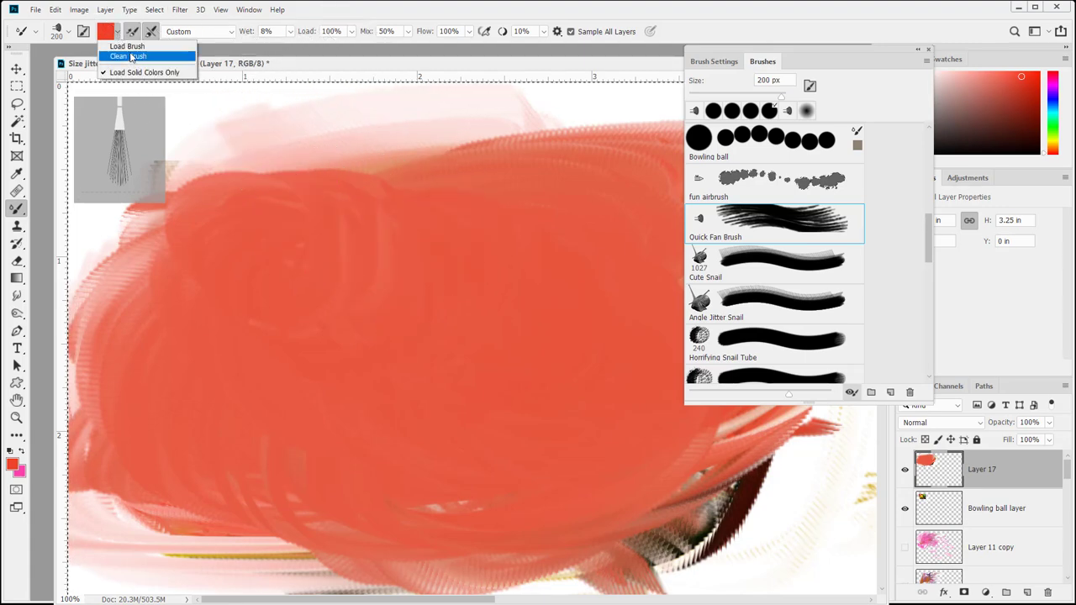
Turn off Load Solid Colors Only and blend swirling strokes over the red using colors loaded from the canvas and the pink foreground color
left_click(139, 73)
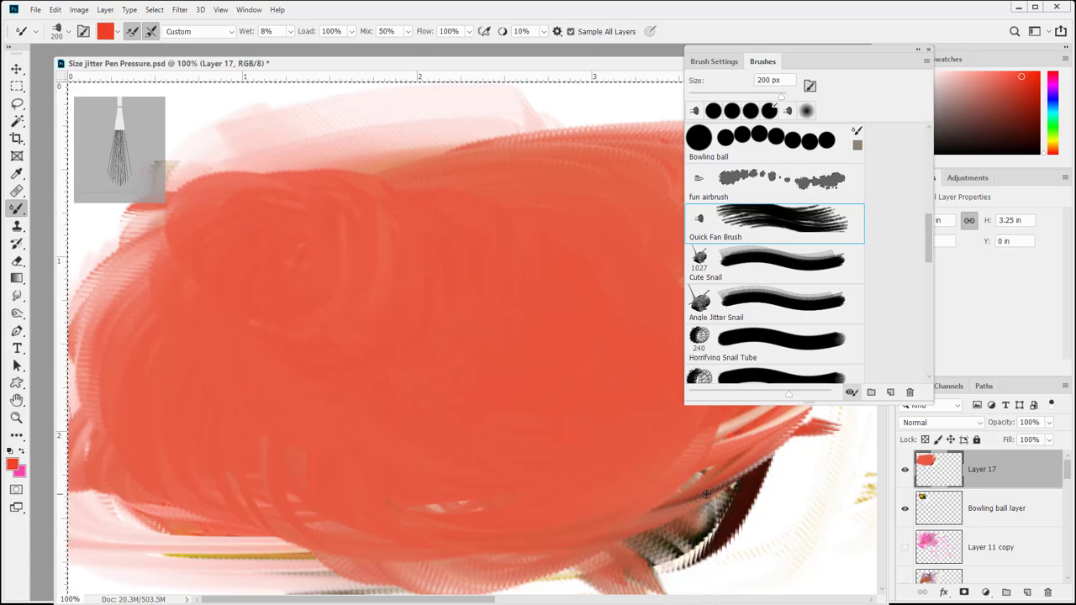
mouse_move(732, 521)
left_mouse_down()
mouse_move(715, 496)
mouse_move(519, 401)
mouse_move(478, 351)
mouse_move(651, 341)
mouse_move(315, 414)
mouse_move(638, 237)
mouse_move(263, 382)
mouse_move(702, 346)
mouse_move(305, 347)
mouse_move(583, 400)
mouse_move(401, 228)
mouse_move(478, 419)
mouse_move(435, 400)
mouse_move(437, 390)
mouse_move(428, 401)
mouse_move(387, 314)
mouse_move(533, 410)
mouse_move(492, 274)
mouse_move(420, 214)
mouse_move(442, 279)
mouse_move(460, 423)
mouse_move(419, 365)
mouse_move(193, 311)
left_mouse_up()
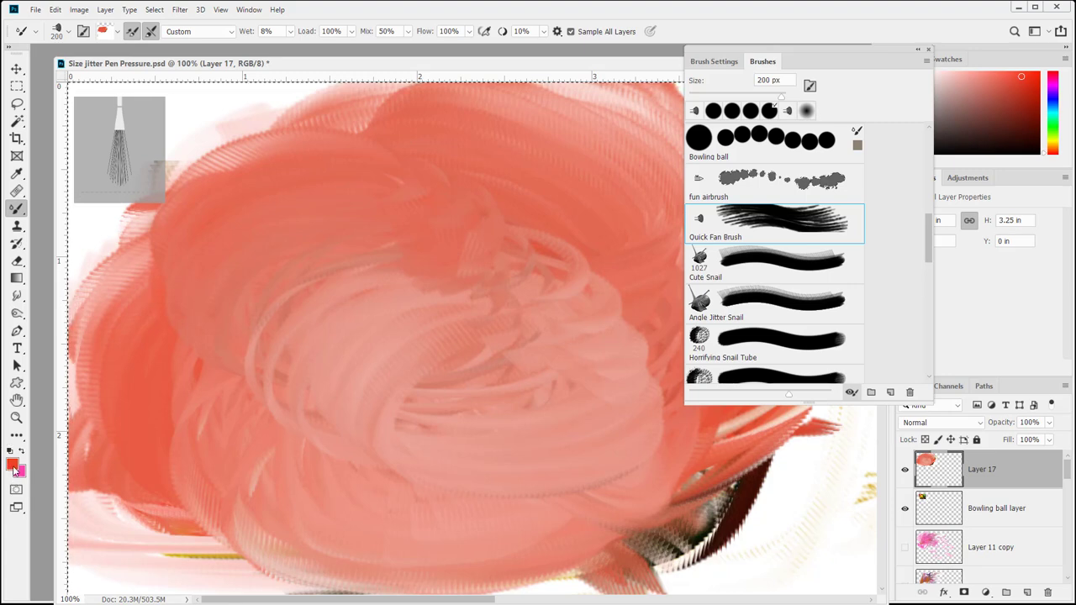
mouse_move(420, 483)
left_mouse_down()
mouse_move(373, 376)
mouse_move(415, 382)
mouse_move(498, 307)
mouse_move(418, 262)
mouse_move(342, 290)
mouse_move(287, 282)
mouse_move(422, 374)
mouse_move(733, 484)
left_mouse_up()
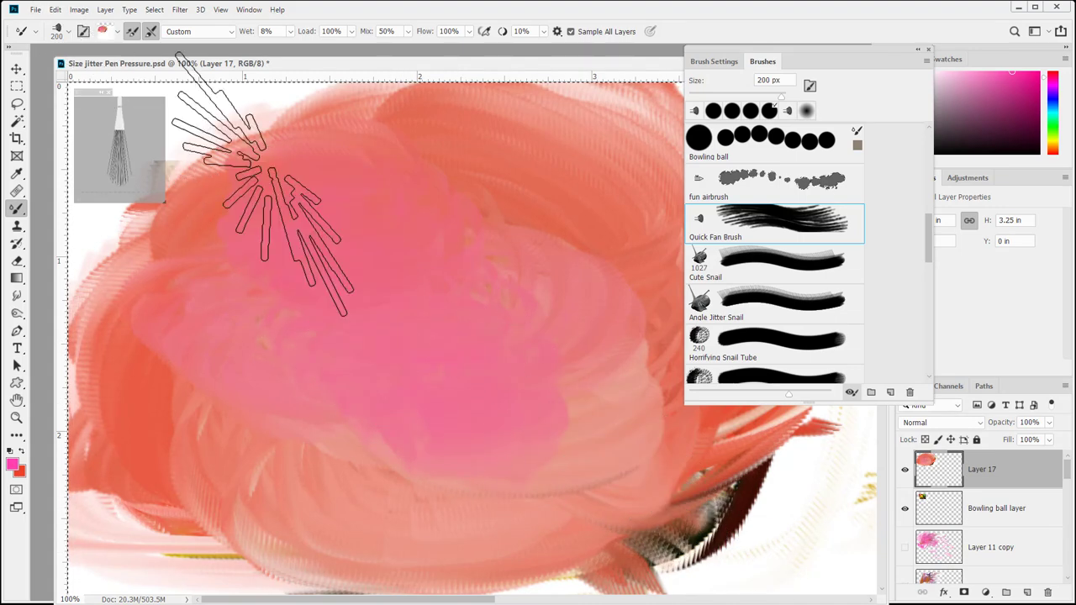
mouse_move(262, 185)
left_mouse_down()
mouse_move(363, 306)
mouse_move(460, 227)
mouse_move(271, 227)
mouse_move(241, 349)
mouse_move(430, 378)
mouse_move(476, 332)
mouse_move(437, 353)
left_mouse_up()
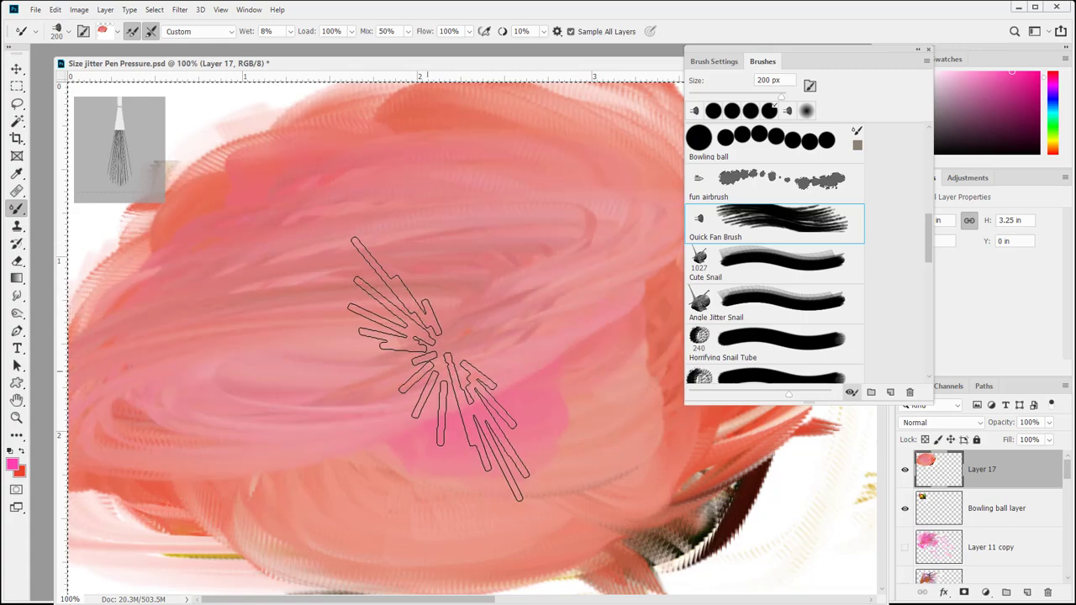
Set the foreground color to dark brown 3e1003 sampled from the painted edge, and blend it through the pink and red strokes
left_click(15, 465)
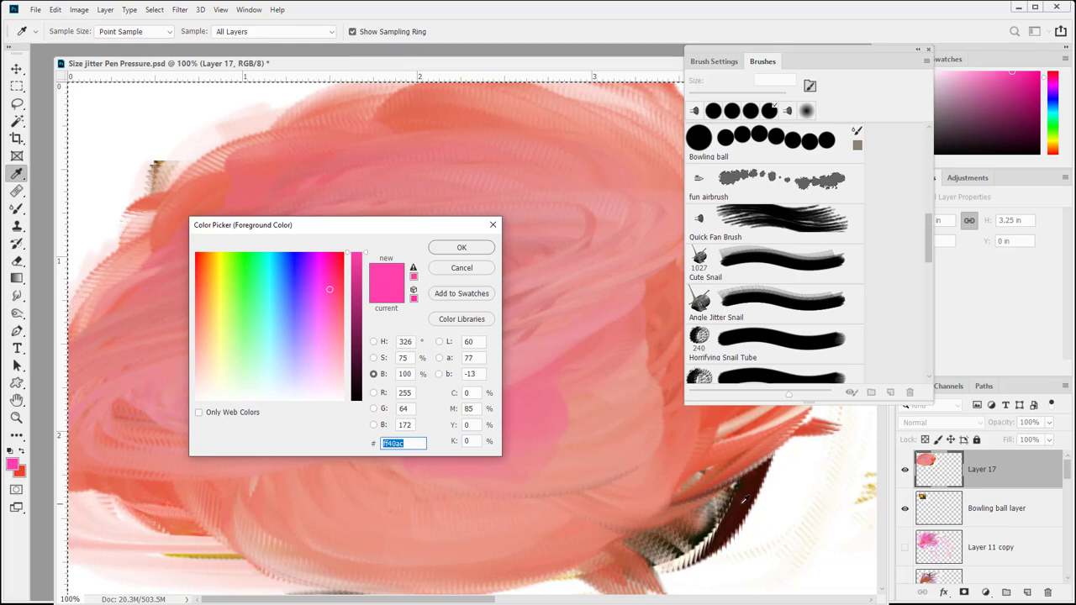
left_click(748, 501)
left_click(464, 249)
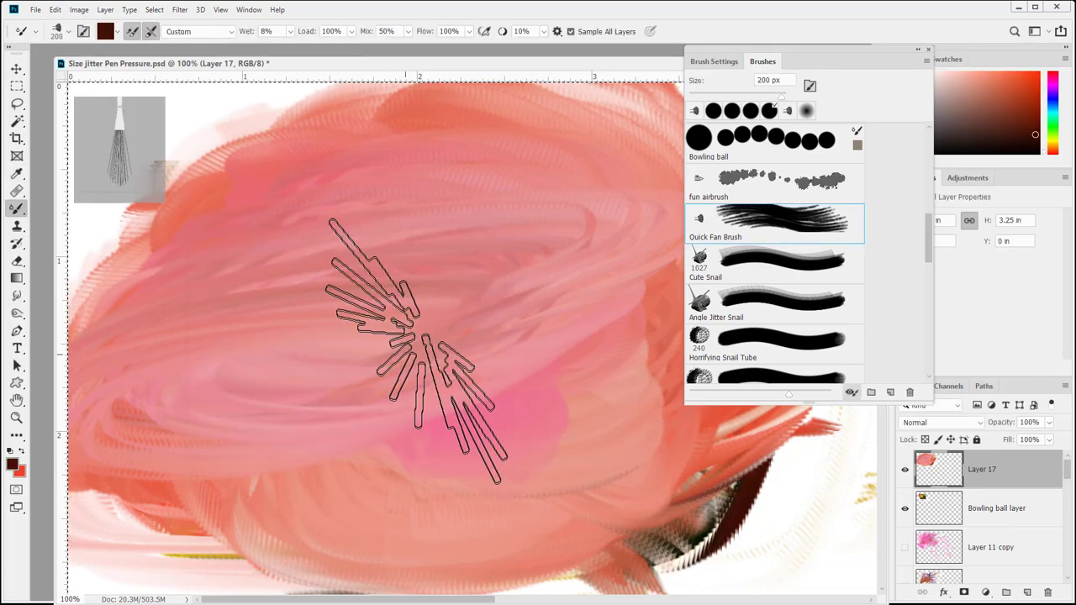
mouse_move(409, 348)
left_mouse_down()
mouse_move(269, 308)
mouse_move(412, 340)
mouse_move(420, 88)
mouse_move(528, 516)
mouse_move(660, 408)
mouse_move(580, 395)
mouse_move(420, 311)
mouse_move(471, 252)
left_mouse_up()
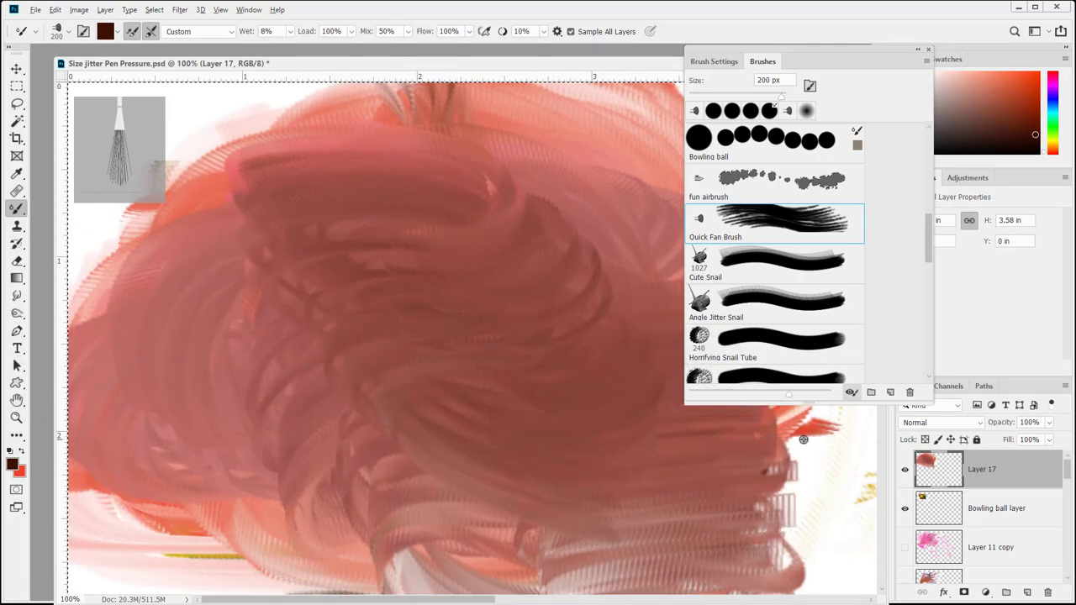
mouse_move(812, 427)
left_mouse_down()
mouse_move(456, 372)
mouse_move(252, 228)
mouse_move(523, 420)
mouse_move(471, 252)
left_mouse_up()
Set the foreground color to a muted reddish brown sampled from the blended paint
left_click(13, 464)
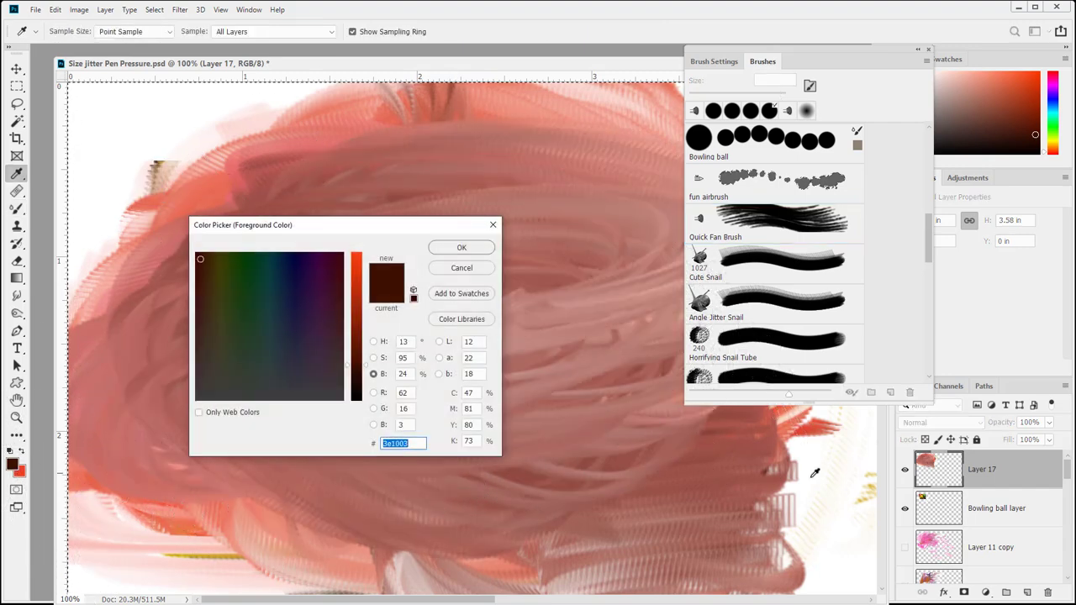
left_click(461, 248)
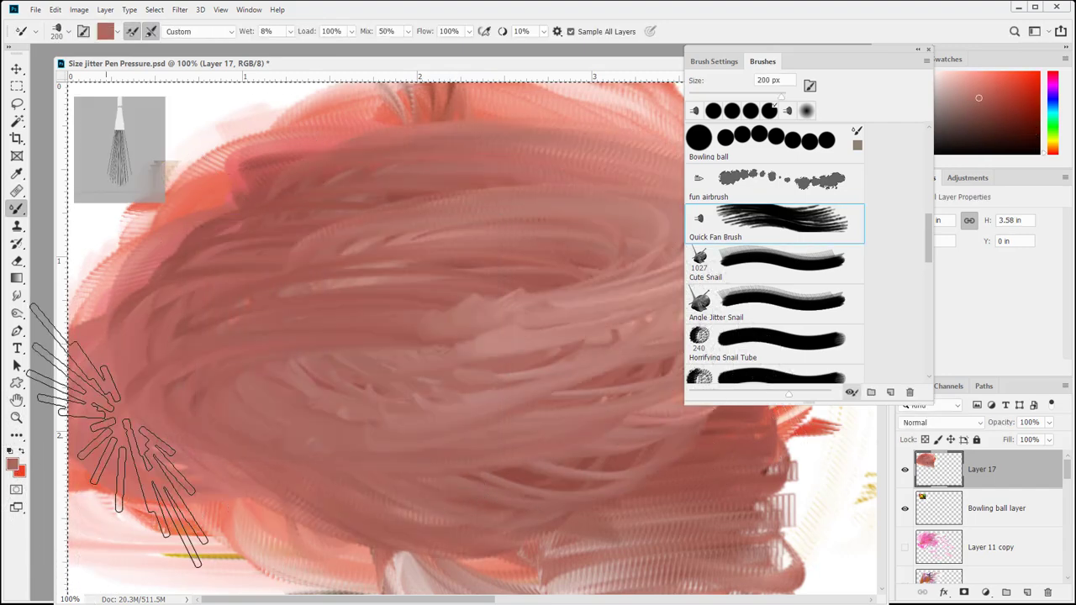
Blend the muted reddish brown through the swirling strokes on Layer 17, and clear all paint from the layer
mouse_move(414, 141)
left_mouse_down()
mouse_move(384, 336)
mouse_move(372, 264)
mouse_move(395, 169)
left_mouse_up()
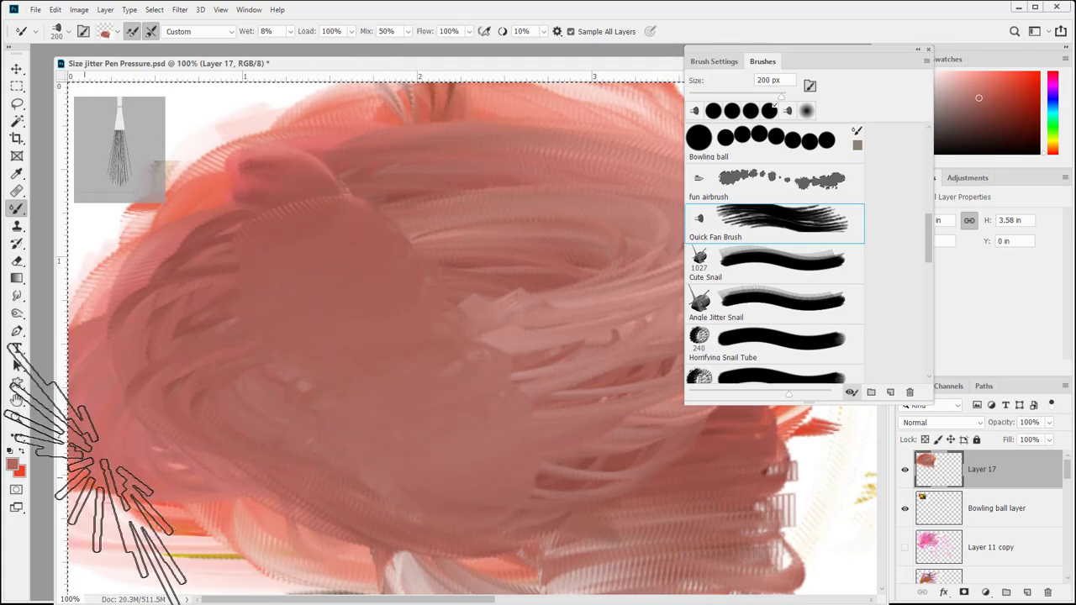
mouse_move(404, 160)
left_mouse_down()
mouse_move(361, 204)
mouse_move(372, 361)
mouse_move(356, 409)
mouse_move(362, 362)
left_mouse_up()
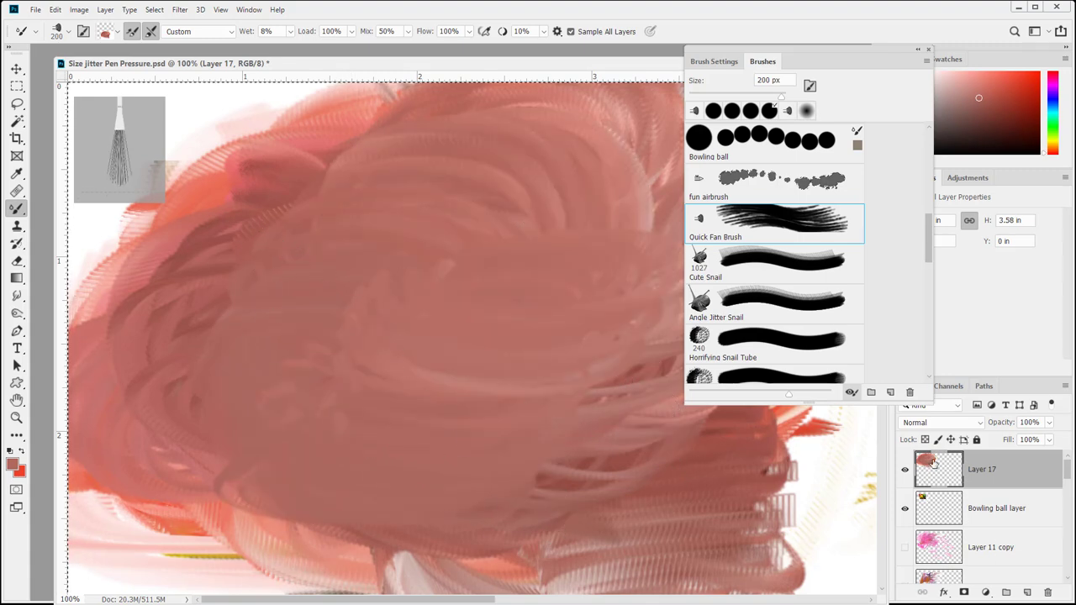
key("Delete")
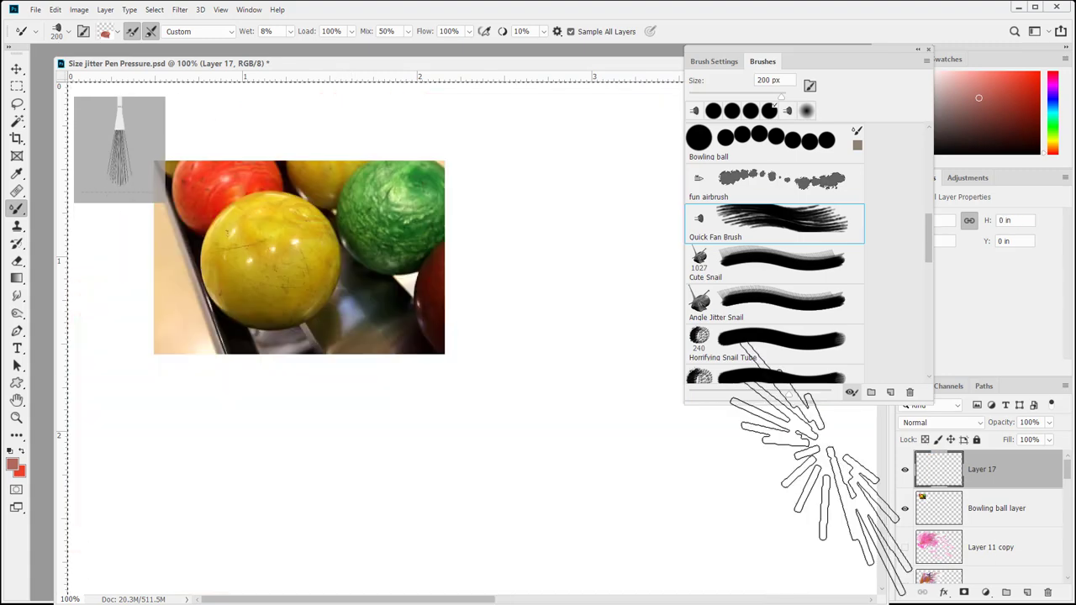
Paint broad overlapping swirls on the cleared Layer 17 with the multicolored content loaded from the bowling ball image, reloading the brush between strokes
mouse_move(480, 304)
left_mouse_down()
mouse_move(504, 372)
mouse_move(372, 412)
mouse_move(665, 408)
mouse_move(527, 405)
mouse_move(471, 369)
left_mouse_up()
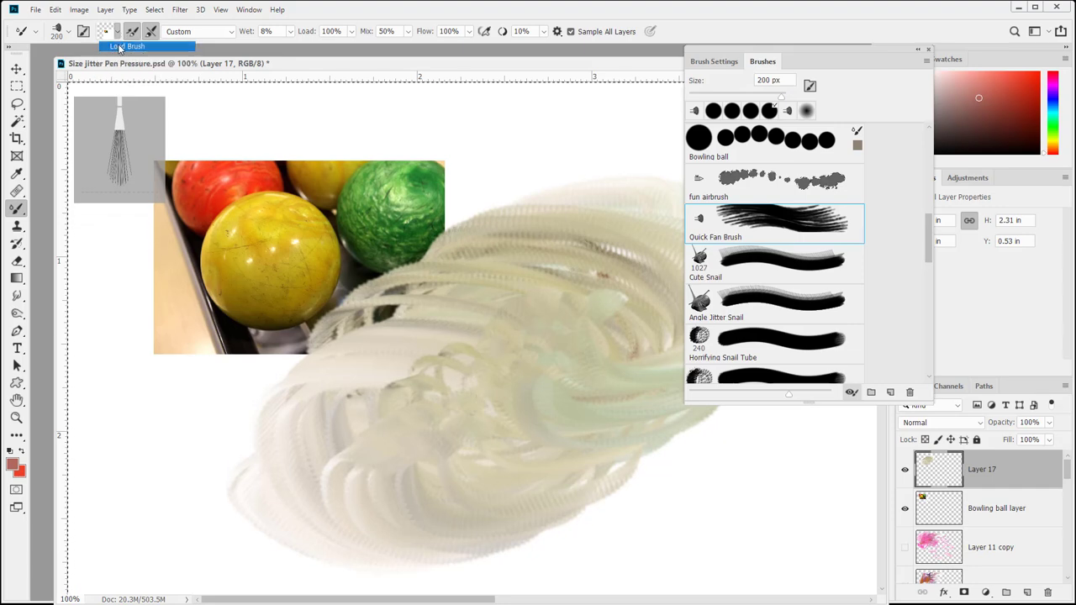
mouse_move(264, 361)
left_mouse_down()
mouse_move(360, 493)
mouse_move(420, 360)
mouse_move(403, 353)
left_mouse_up()
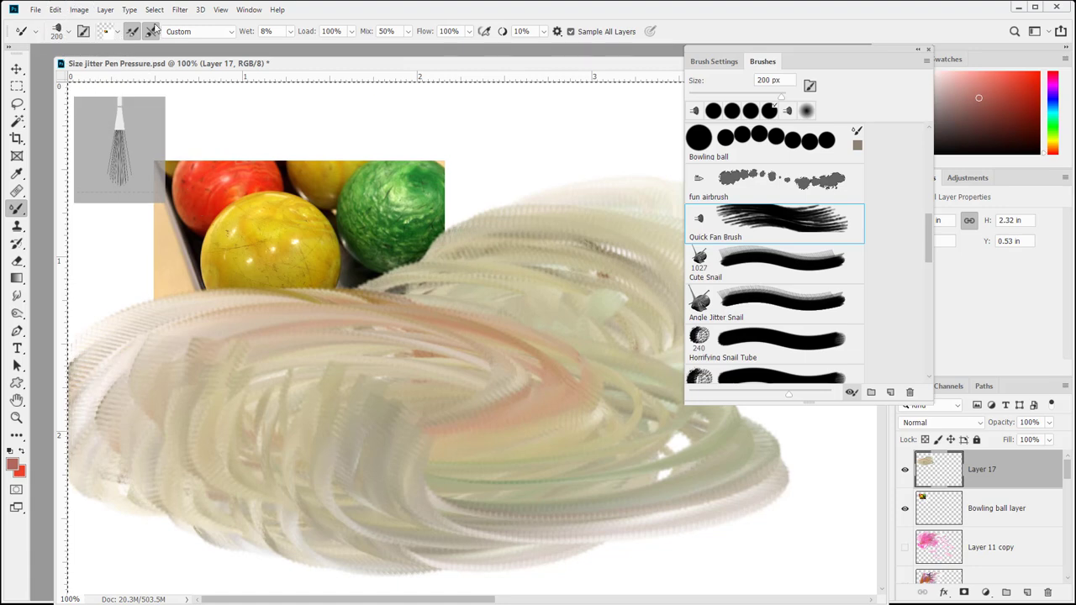
Set the foreground color to orange-red f95532, paint it across the pale swirls, and blend colors loaded from the ball image into it
left_click(13, 464)
left_click(239, 177)
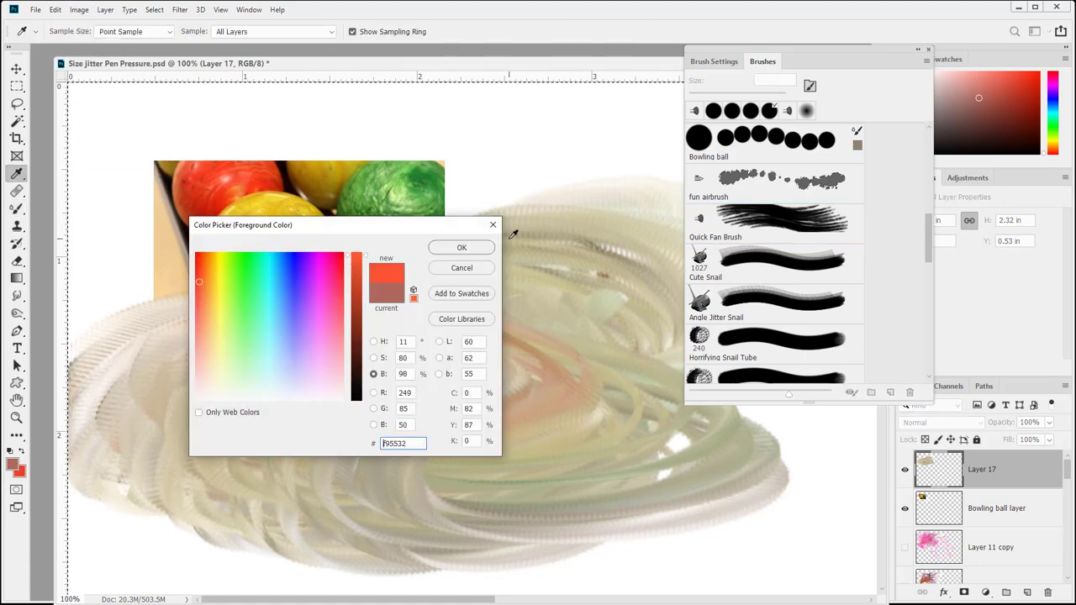
left_click(462, 247)
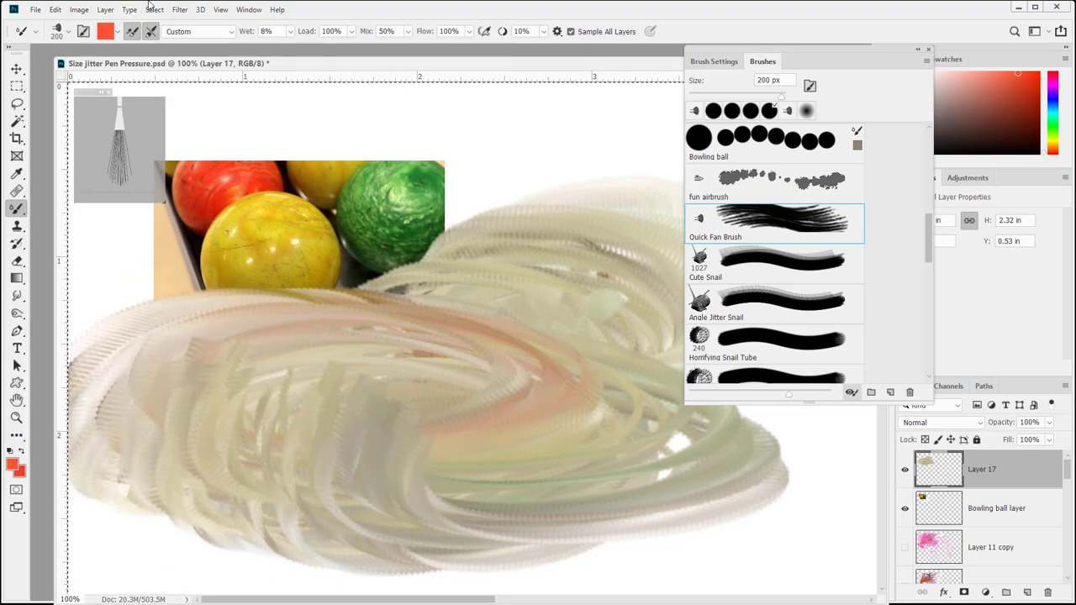
mouse_move(582, 389)
left_mouse_down()
mouse_move(583, 454)
mouse_move(335, 390)
mouse_move(271, 413)
mouse_move(465, 405)
mouse_move(645, 285)
mouse_move(297, 429)
mouse_move(587, 454)
mouse_move(435, 466)
mouse_move(305, 508)
mouse_move(536, 441)
mouse_move(373, 447)
mouse_move(322, 470)
mouse_move(333, 444)
mouse_move(478, 290)
mouse_move(523, 332)
mouse_move(519, 353)
mouse_move(428, 441)
mouse_move(580, 420)
mouse_move(574, 407)
mouse_move(419, 433)
mouse_move(452, 437)
mouse_move(440, 453)
mouse_move(393, 462)
mouse_move(406, 475)
mouse_move(322, 454)
mouse_move(448, 441)
mouse_move(720, 462)
left_mouse_up()
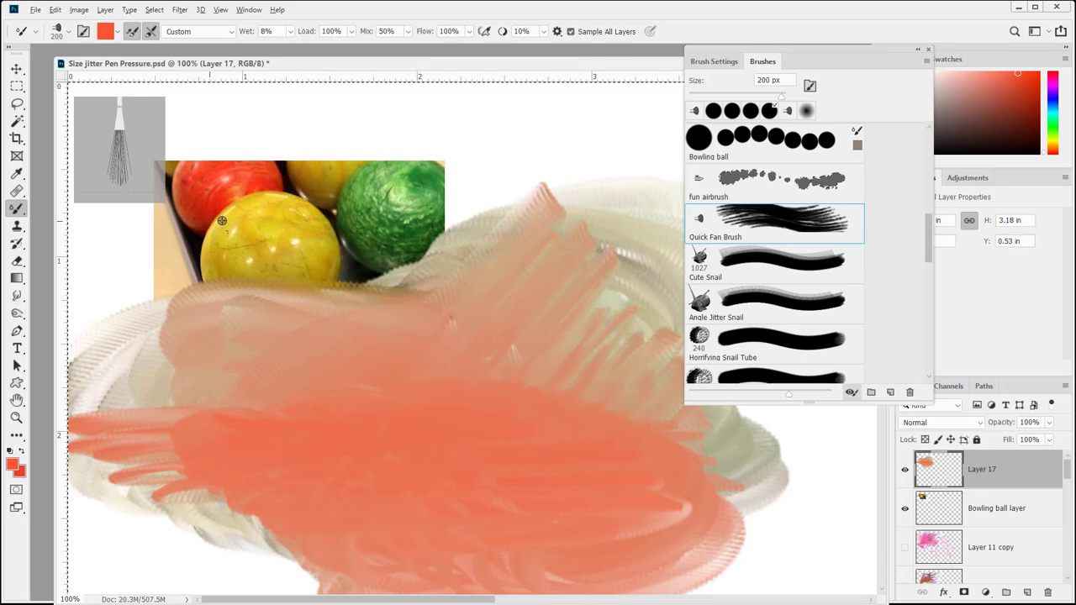
left_click_drag(504, 362, 483, 445)
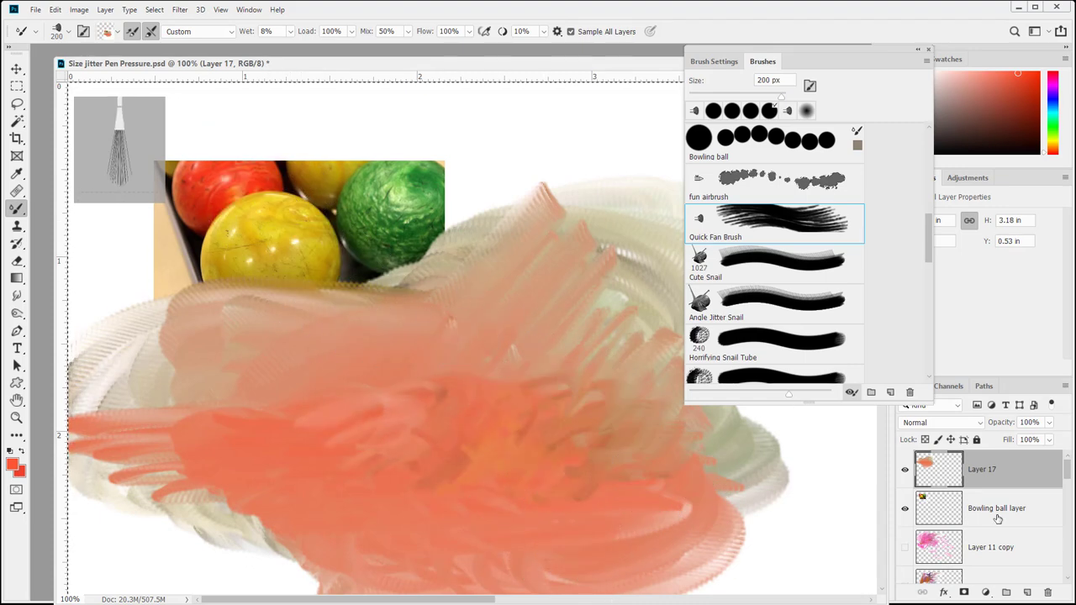
Load the brush from the bowling ball image with Layer 17 hidden, and add a new layer above Layer 17
left_click(905, 468)
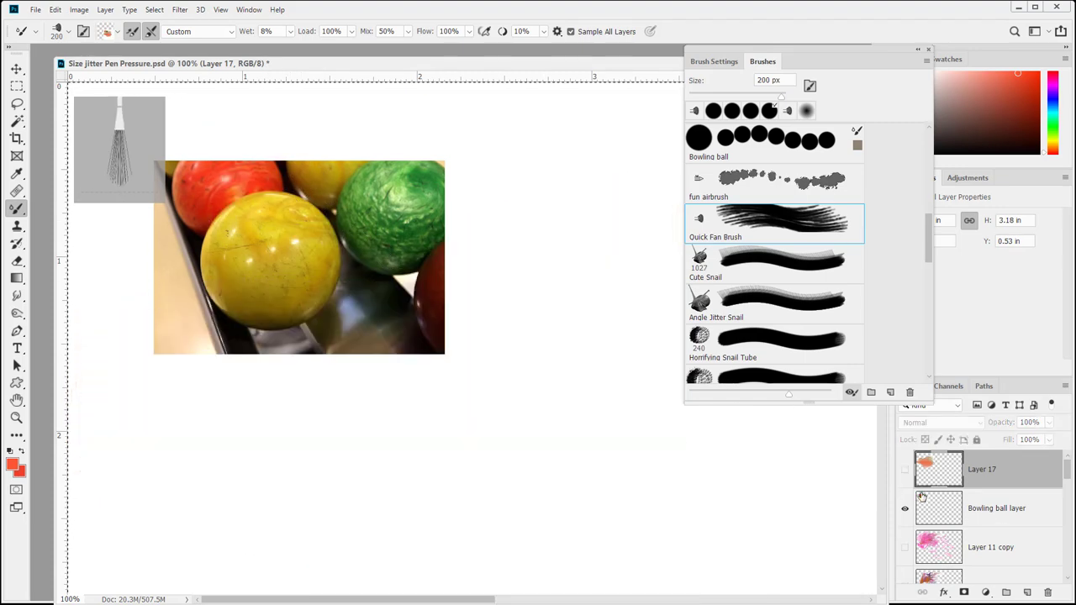
left_click(282, 243)
left_click(525, 230)
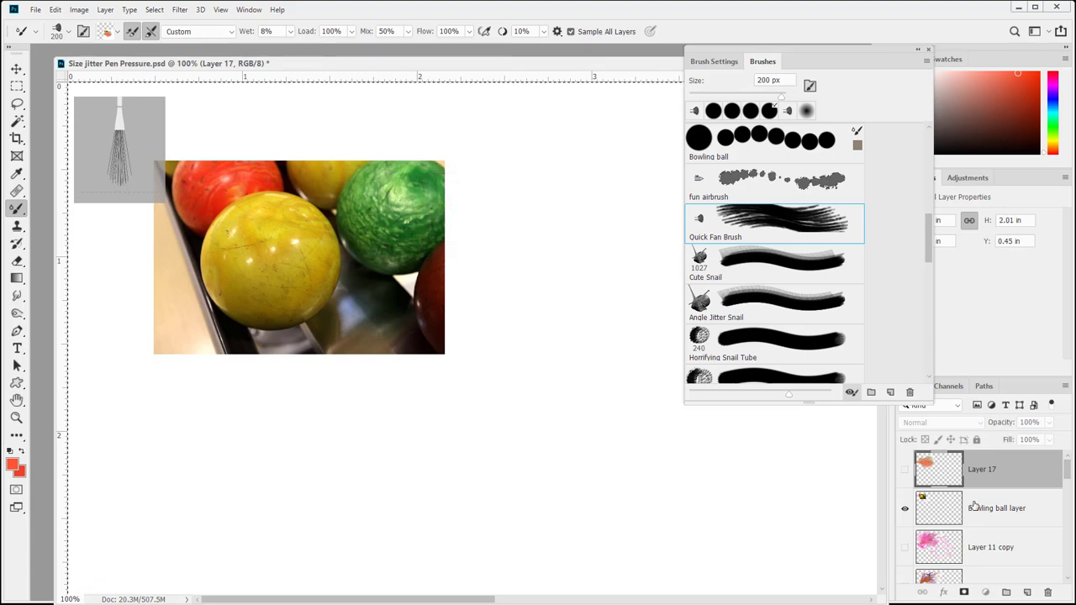
left_click(973, 504)
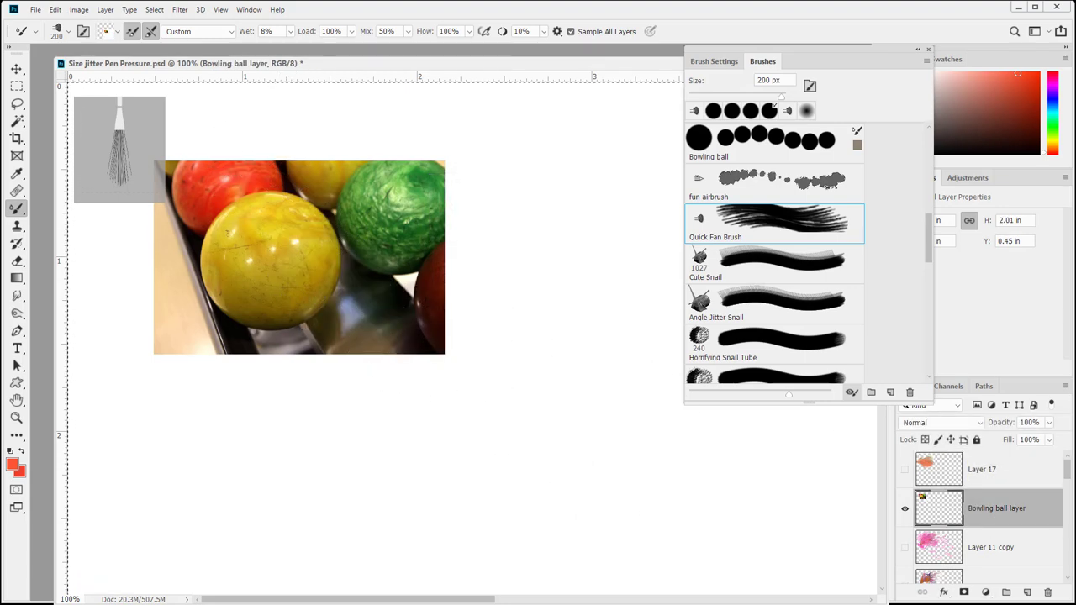
left_click(1000, 470)
left_click(1027, 593)
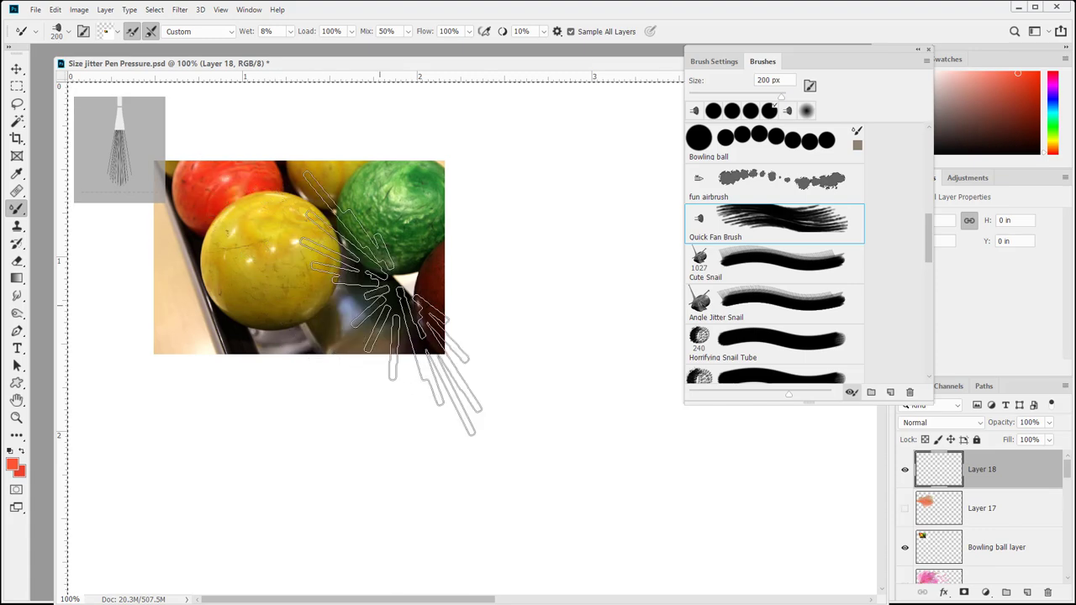
Save the loaded 200 px fan as a brush preset named "Fan with small bowlingballs", including tool settings and color
left_click(716, 66)
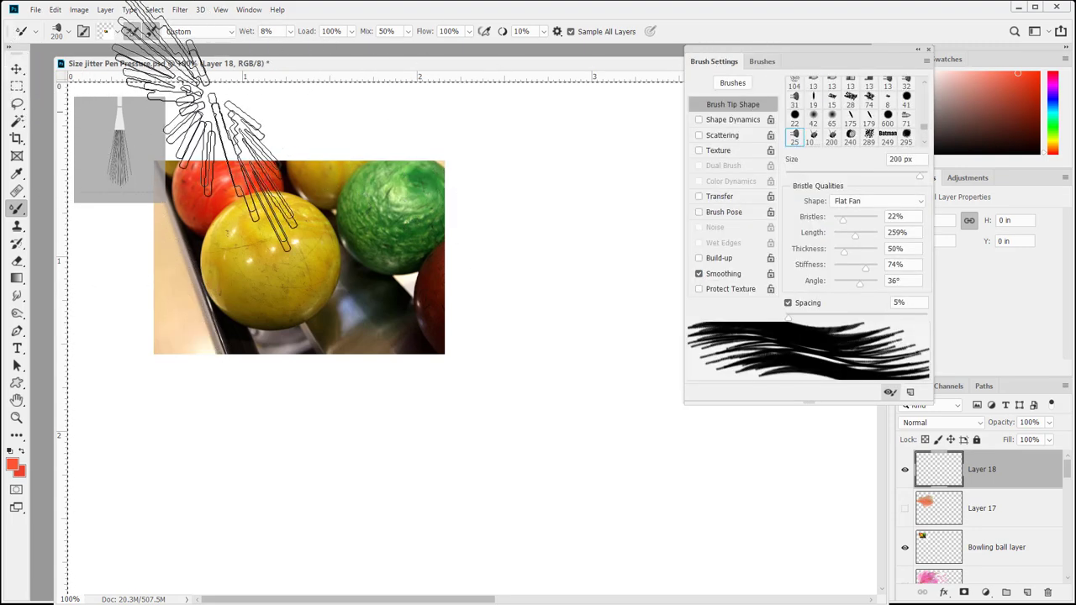
left_click(909, 393)
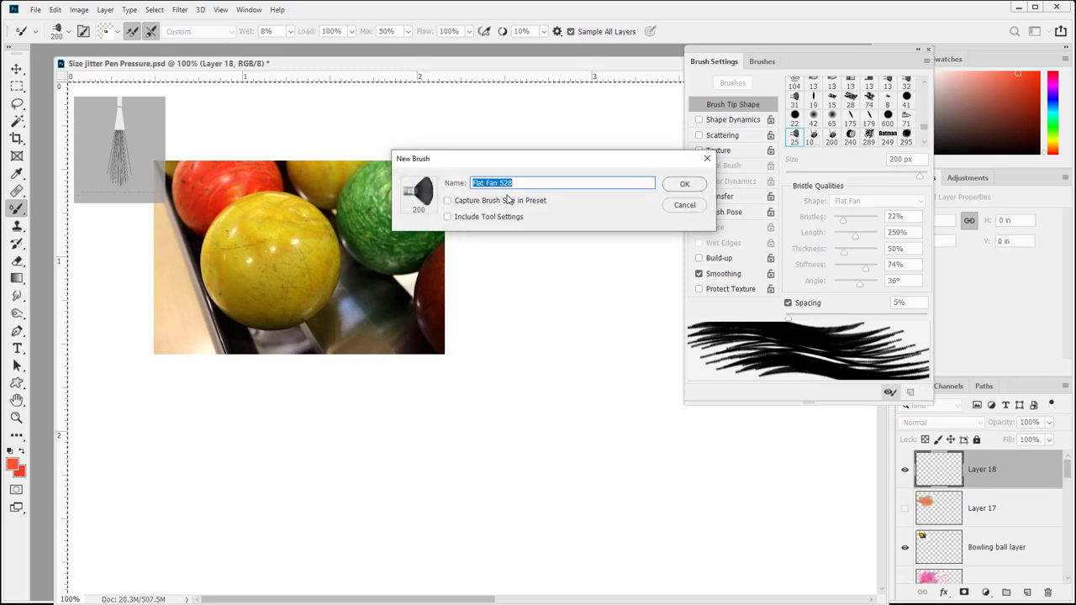
left_click(447, 217)
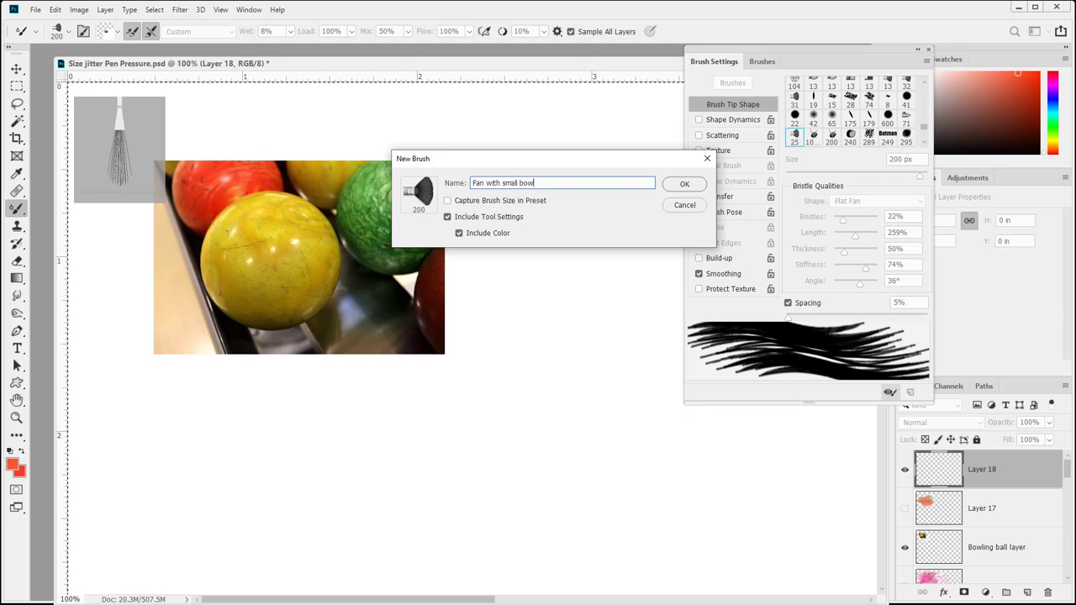
key("Return")
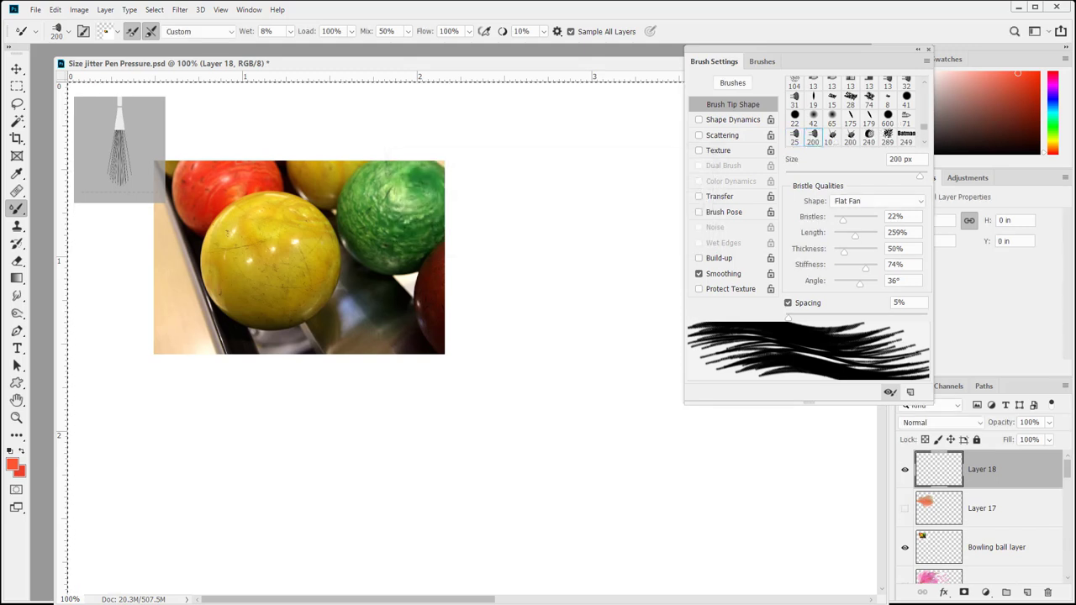
left_click(761, 61)
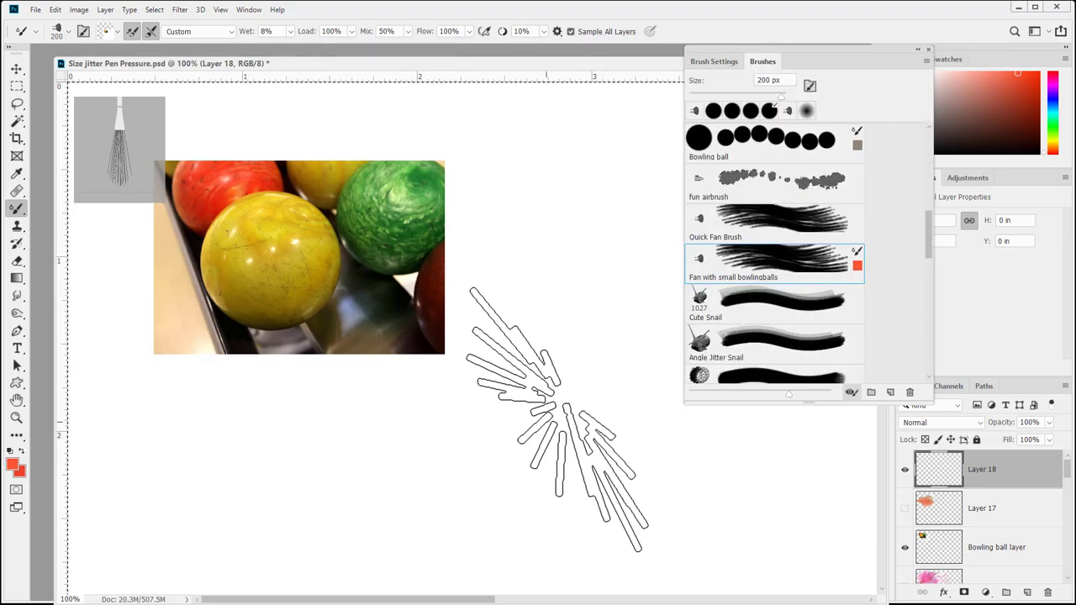
Paint swirls on Layer 18 with the Fan with small bowlingballs brush, and continue over them with the Quick Fan Brush
mouse_move(547, 386)
left_mouse_down()
mouse_move(564, 348)
mouse_move(424, 483)
left_mouse_up()
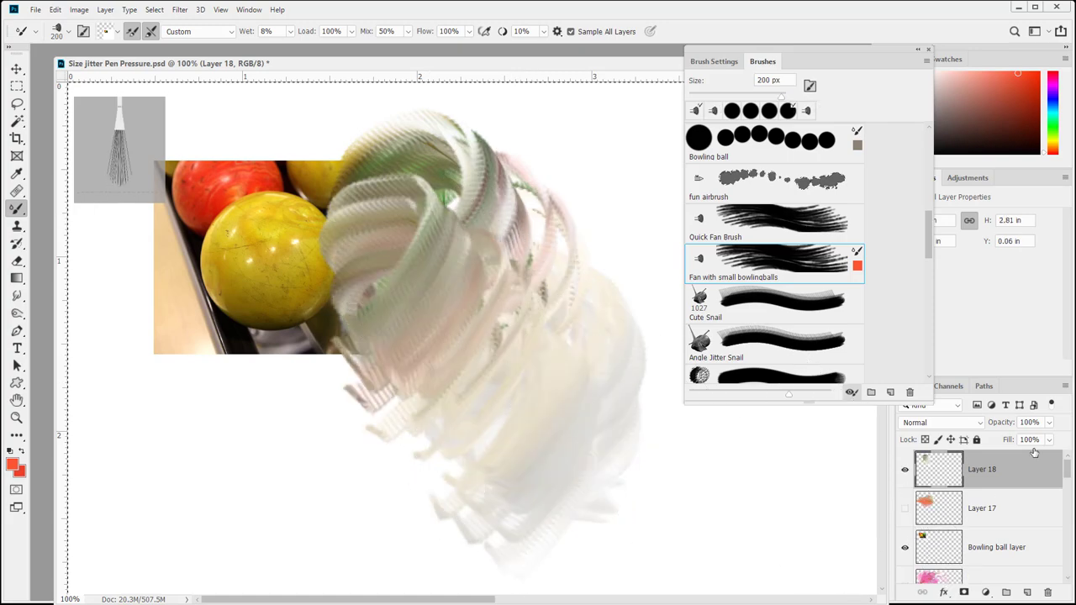
left_click(792, 212)
mouse_move(690, 488)
left_mouse_down()
mouse_move(589, 432)
mouse_move(629, 329)
mouse_move(538, 286)
left_mouse_up()
Add a new layer above Layer 18, and hide Layer 18 and the Bowling ball layer
left_click(1027, 593)
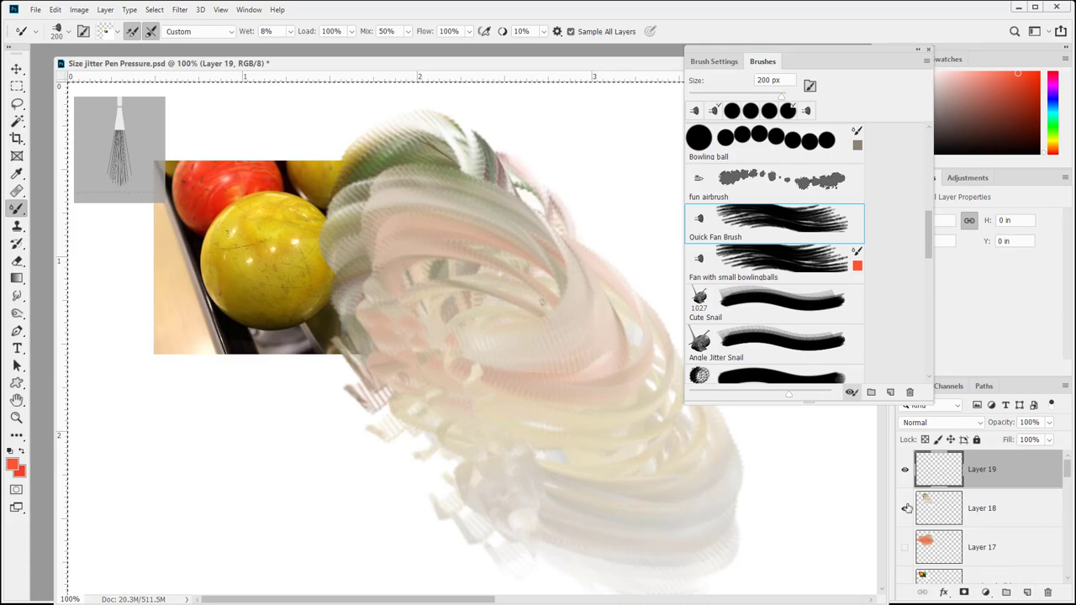
left_click(905, 507)
scroll(905, 533, "down", 2)
left_click(903, 509)
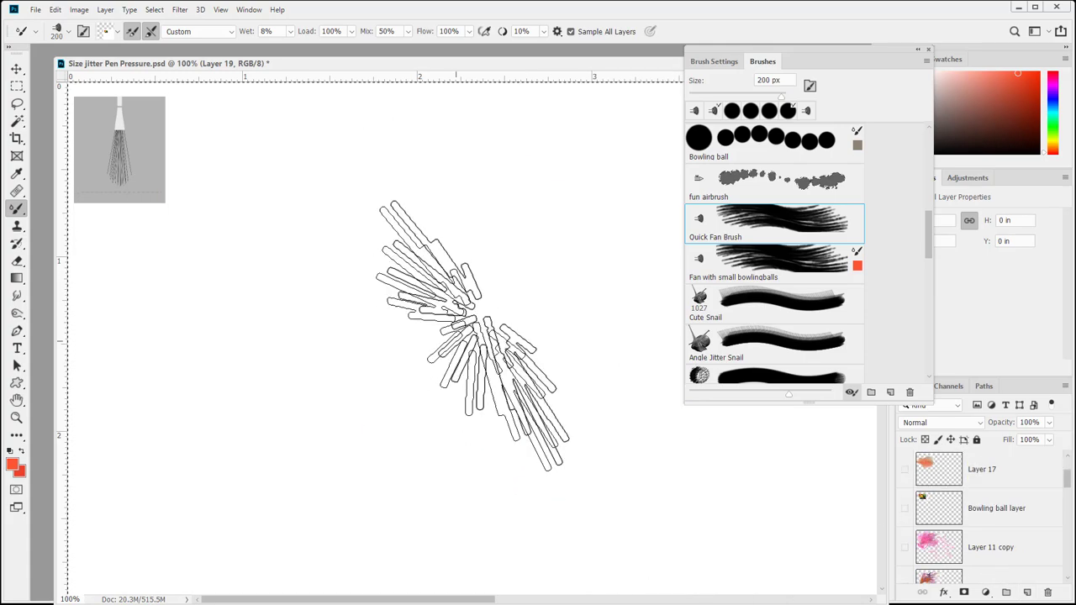
Paint large pale swirls on Layer 19 with the Quick Fan Brush, and add strokes across them with the Angle Jitter Snail brush
mouse_move(468, 336)
left_mouse_down()
mouse_move(384, 221)
mouse_move(445, 468)
mouse_move(492, 286)
left_mouse_up()
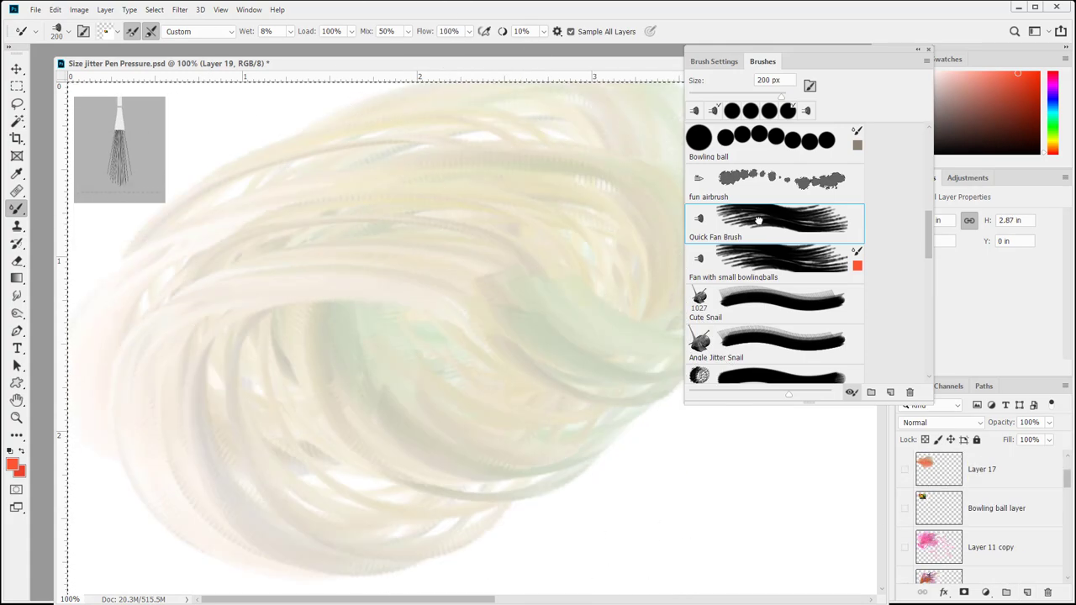
left_click(763, 336)
mouse_move(252, 412)
left_mouse_down()
mouse_move(528, 404)
mouse_move(580, 420)
left_mouse_up()
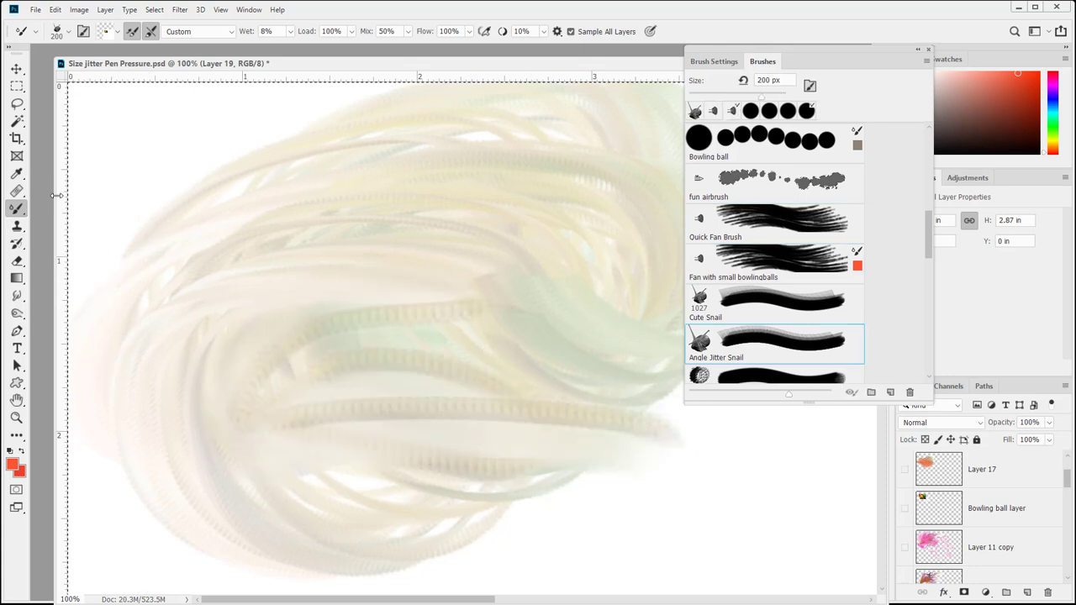
key("super")
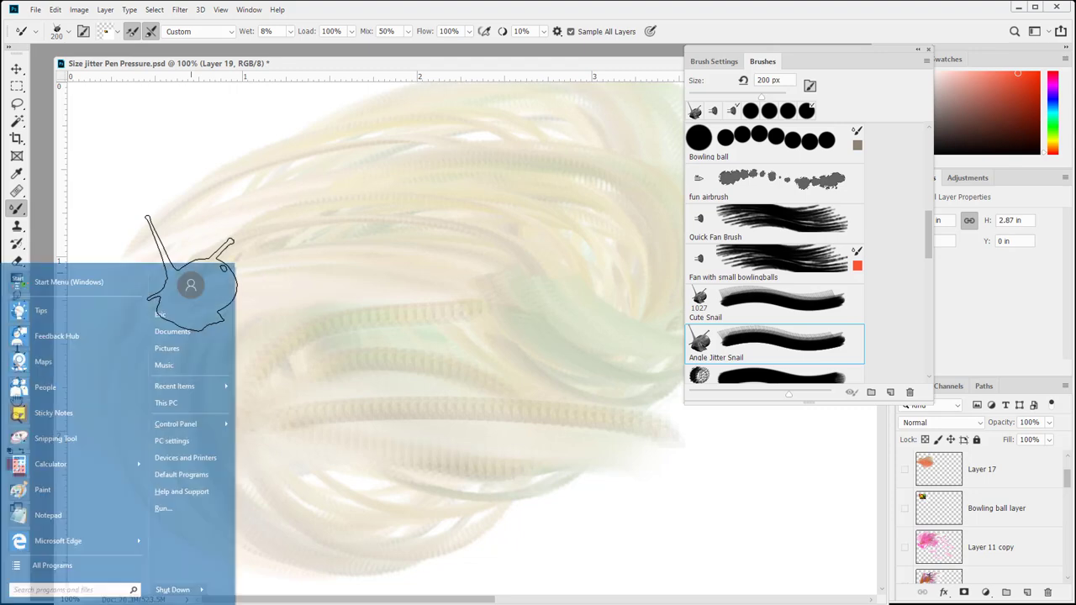
key("super")
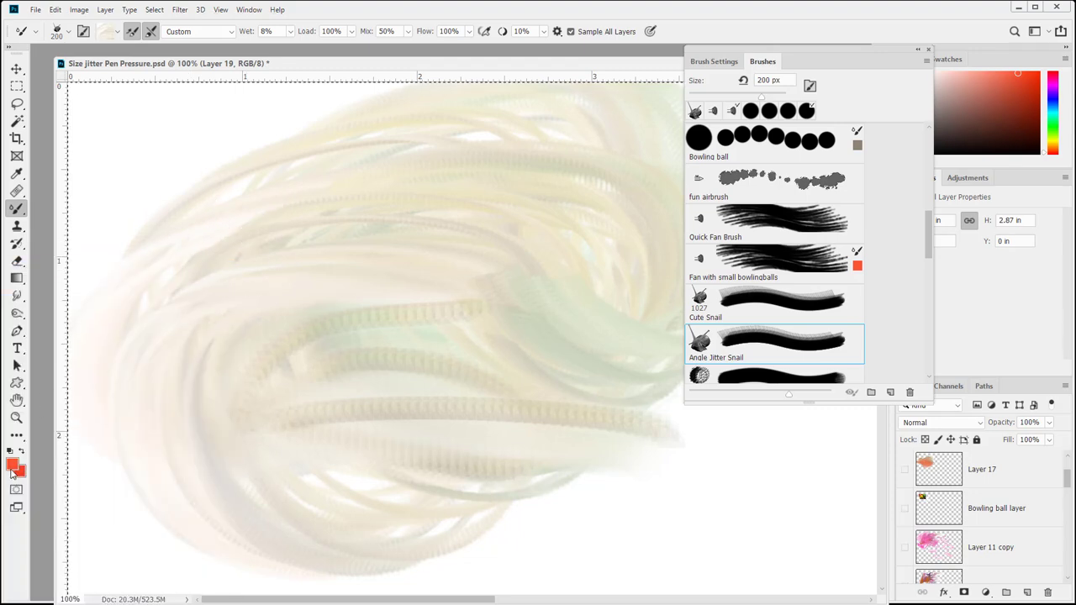
Reload the Angle Jitter Snail brush with the orange-red foreground color, and paint thick curved strokes over the pale swirls
left_click(12, 467)
left_click(465, 247)
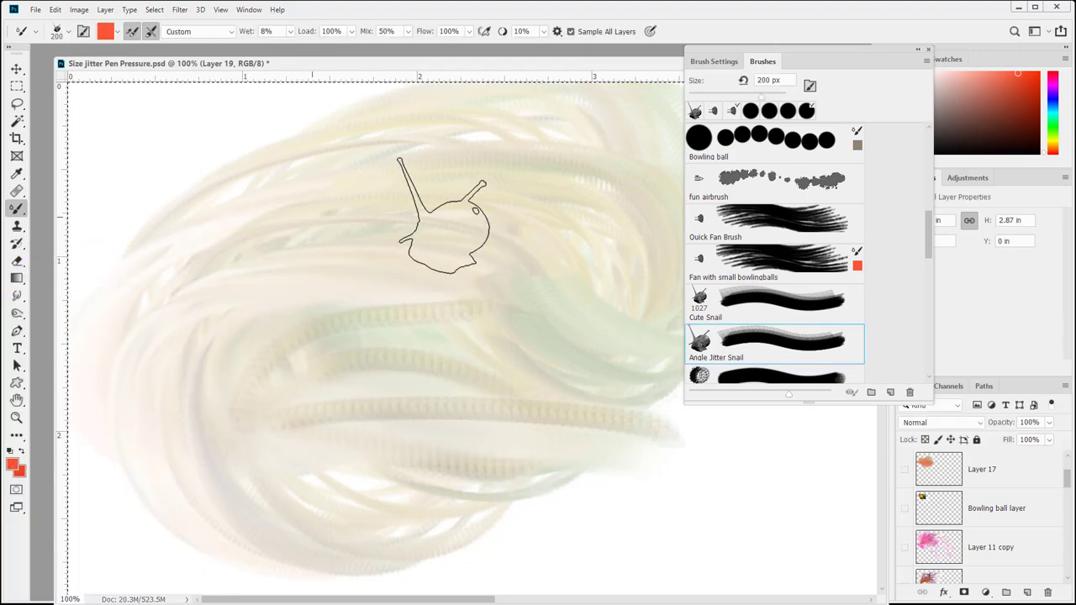
mouse_move(450, 216)
left_mouse_down()
mouse_move(382, 341)
mouse_move(572, 263)
mouse_move(401, 248)
mouse_move(472, 460)
mouse_move(571, 403)
mouse_move(510, 373)
left_mouse_up()
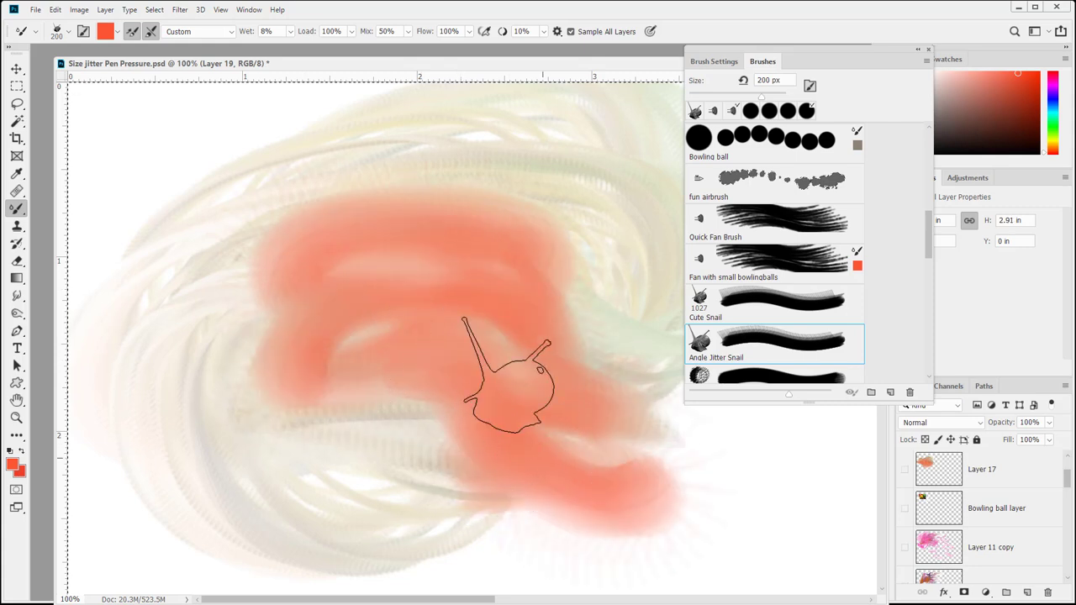
Switch to the Fan with small bowlingballs preset, and blend its multicolored content through the orange-red strokes on Layer 19 with sweeping swirls
left_click(809, 271)
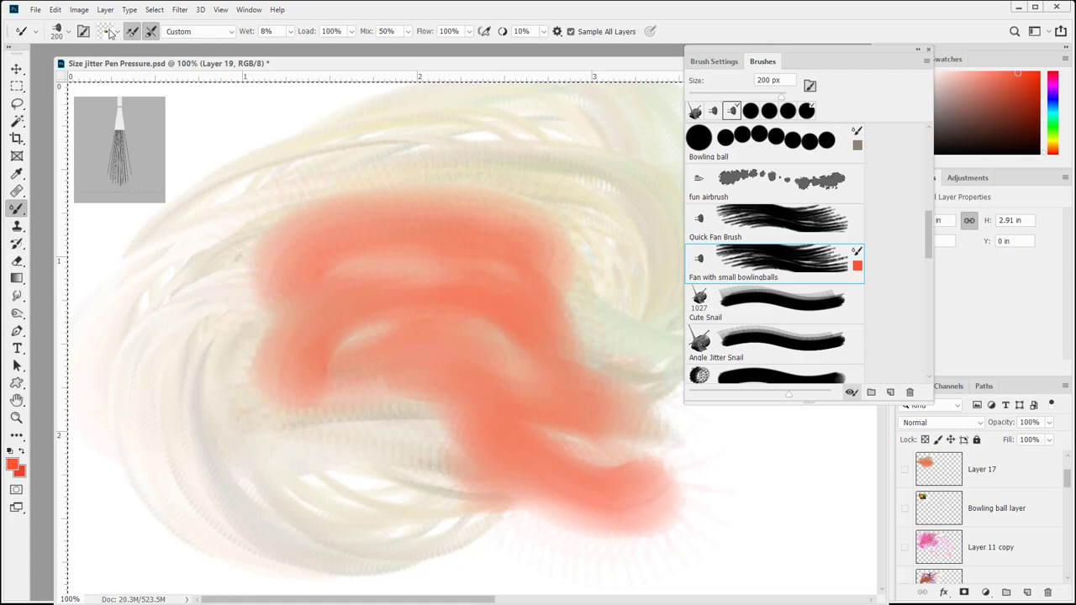
mouse_move(372, 168)
left_mouse_down()
mouse_move(634, 307)
mouse_move(264, 336)
mouse_move(97, 261)
mouse_move(450, 315)
mouse_move(543, 252)
mouse_move(302, 257)
mouse_move(378, 353)
mouse_move(302, 345)
mouse_move(323, 290)
mouse_move(493, 228)
left_mouse_up()
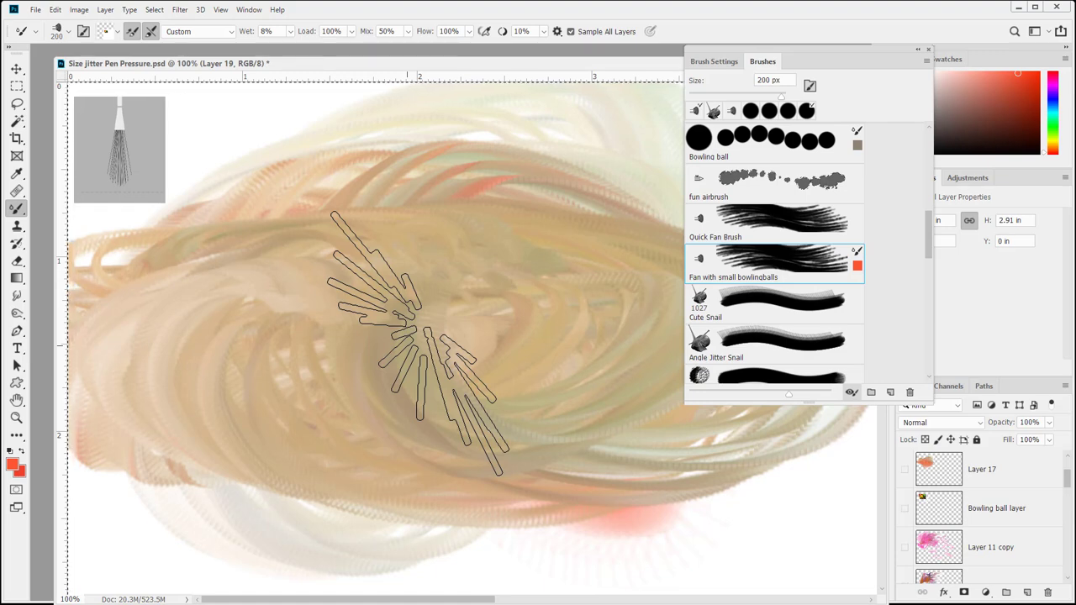
mouse_move(416, 332)
left_mouse_down()
mouse_move(455, 420)
mouse_move(354, 370)
mouse_move(468, 311)
mouse_move(346, 353)
mouse_move(585, 391)
mouse_move(358, 290)
mouse_move(594, 353)
mouse_move(408, 425)
mouse_move(450, 306)
mouse_move(362, 374)
mouse_move(458, 253)
mouse_move(342, 353)
mouse_move(627, 265)
mouse_move(316, 382)
mouse_move(530, 324)
mouse_move(236, 319)
mouse_move(337, 362)
mouse_move(459, 243)
mouse_move(363, 445)
mouse_move(363, 383)
mouse_move(320, 345)
mouse_move(551, 416)
mouse_move(425, 231)
mouse_move(274, 390)
mouse_move(505, 290)
mouse_move(383, 273)
mouse_move(438, 370)
mouse_move(518, 290)
mouse_move(472, 366)
mouse_move(475, 336)
left_mouse_up()
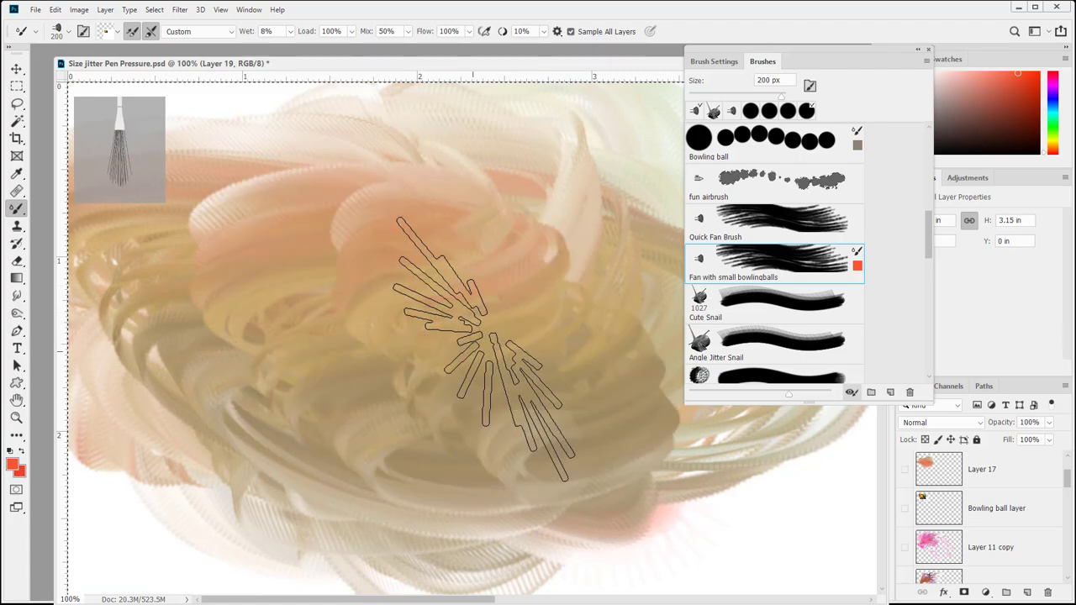